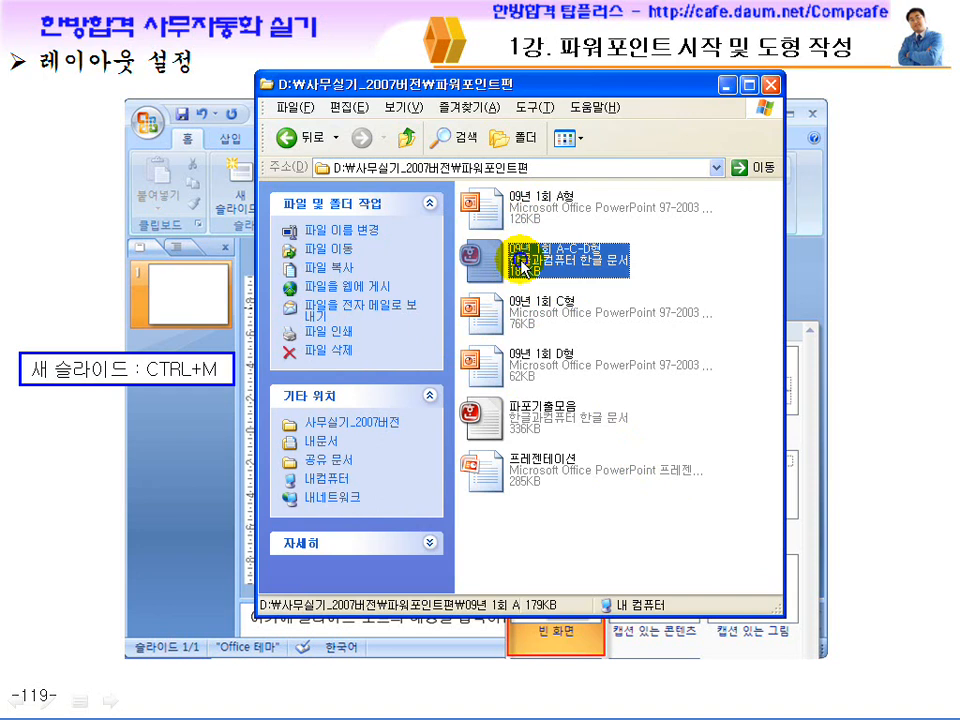
Open the Hangul document 09년 1회 A-C-D형 and examine the first page's slide exercises and the 슬라이드 작성 rules.
double_click(527, 268)
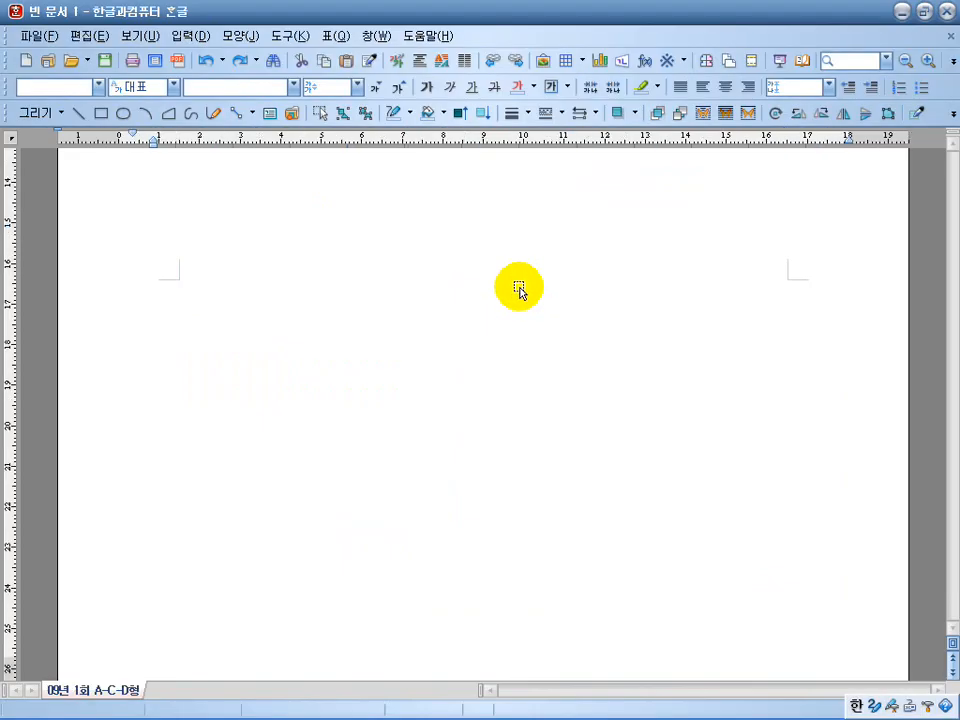
scroll(499, 371, down, 1)
scroll(499, 368, up, 10)
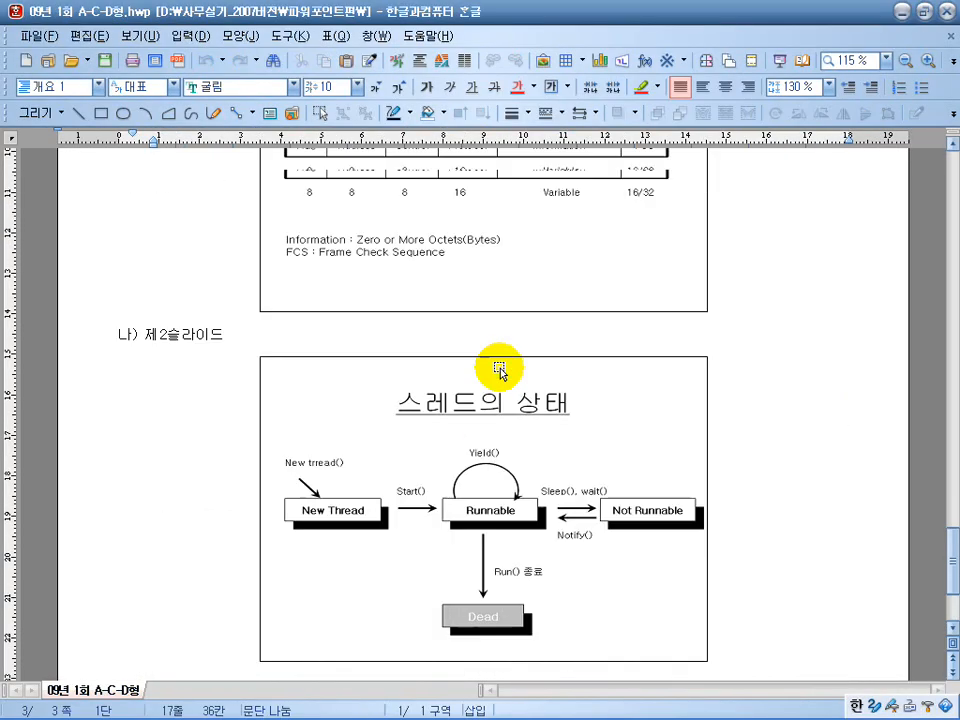
scroll(499, 368, up, 15)
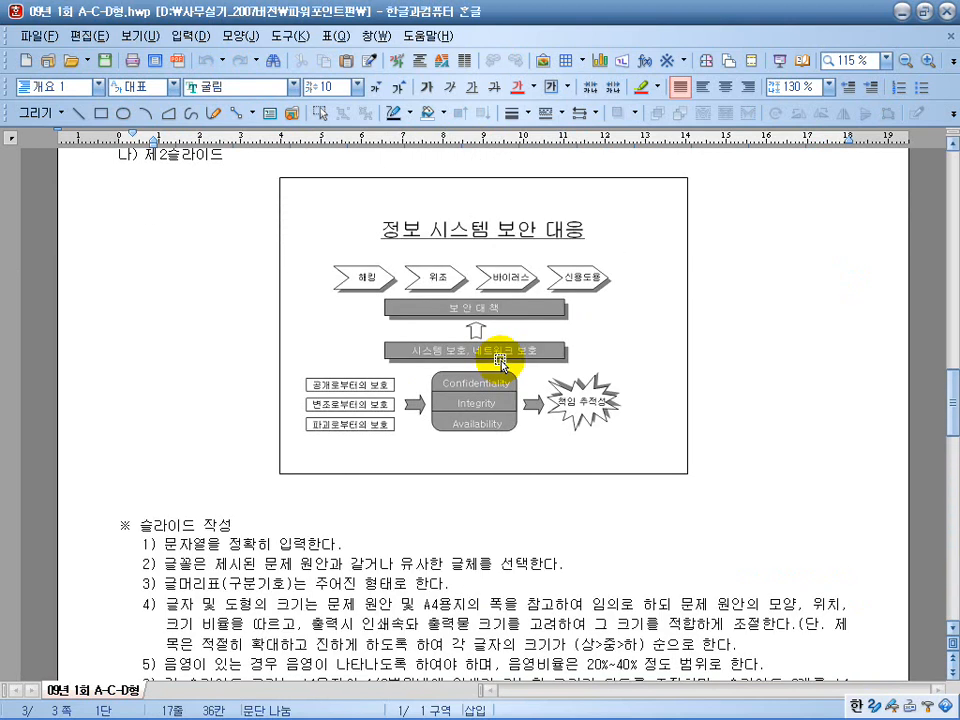
drag(945, 400, 938, 208)
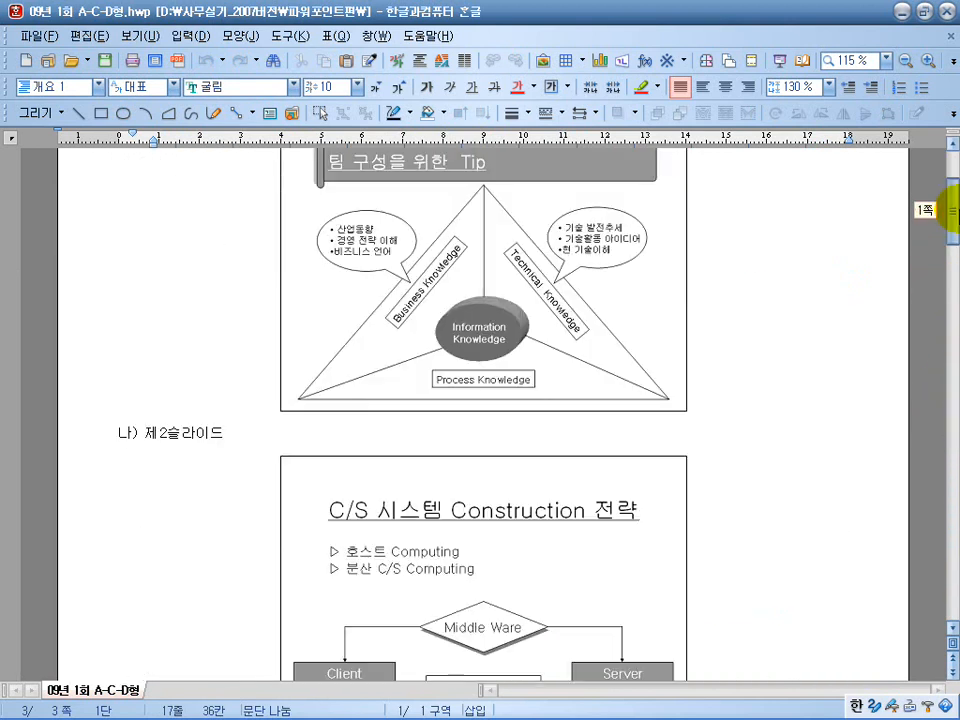
click(498, 294)
click(474, 553)
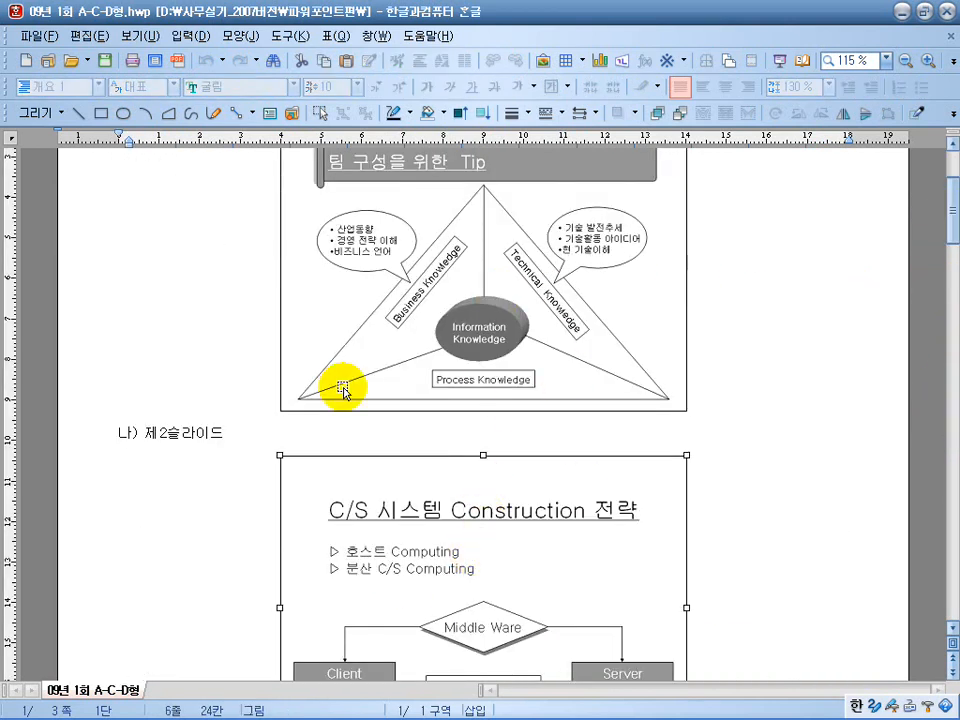
scroll(506, 507, down, 8)
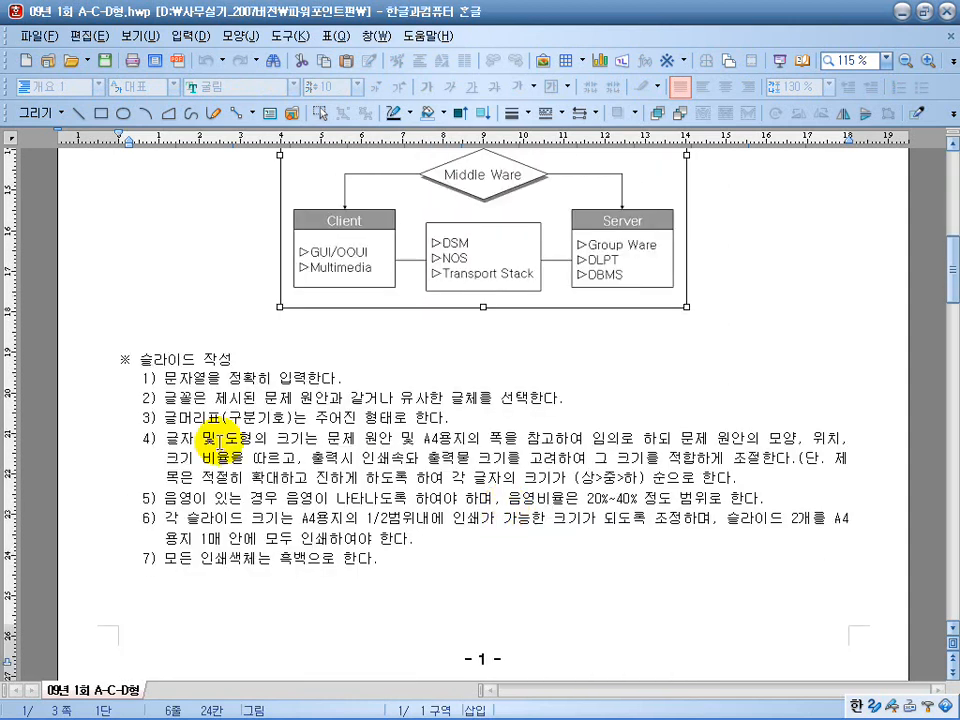
drag(183, 358, 450, 561)
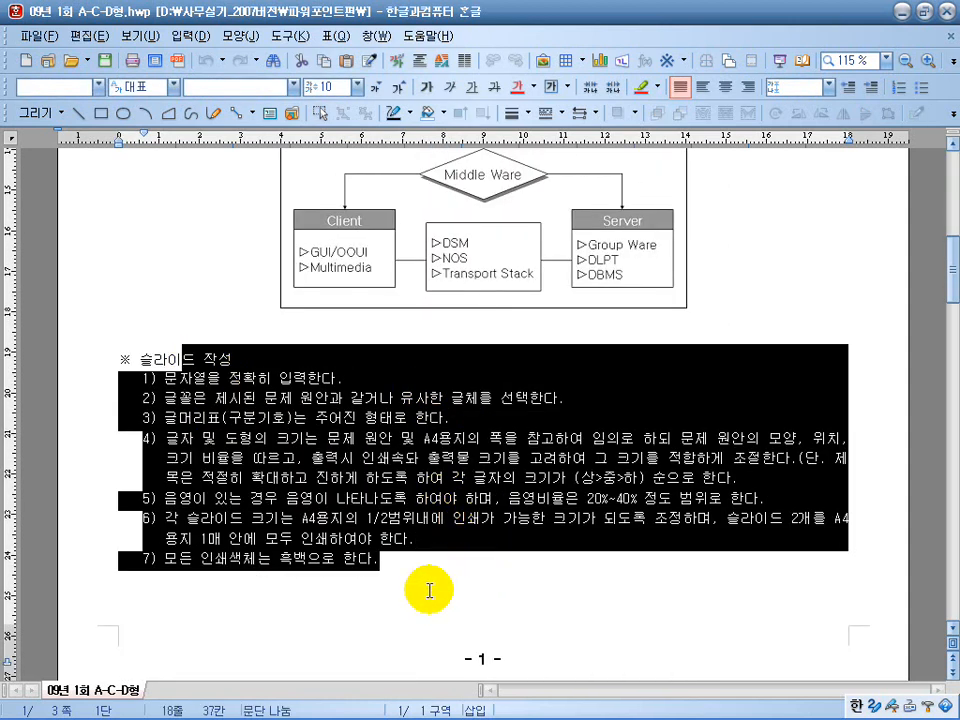
Look through the remaining slide exercises in the document, up to the 스레드의 상태 slide.
scroll(510, 516, up, 8)
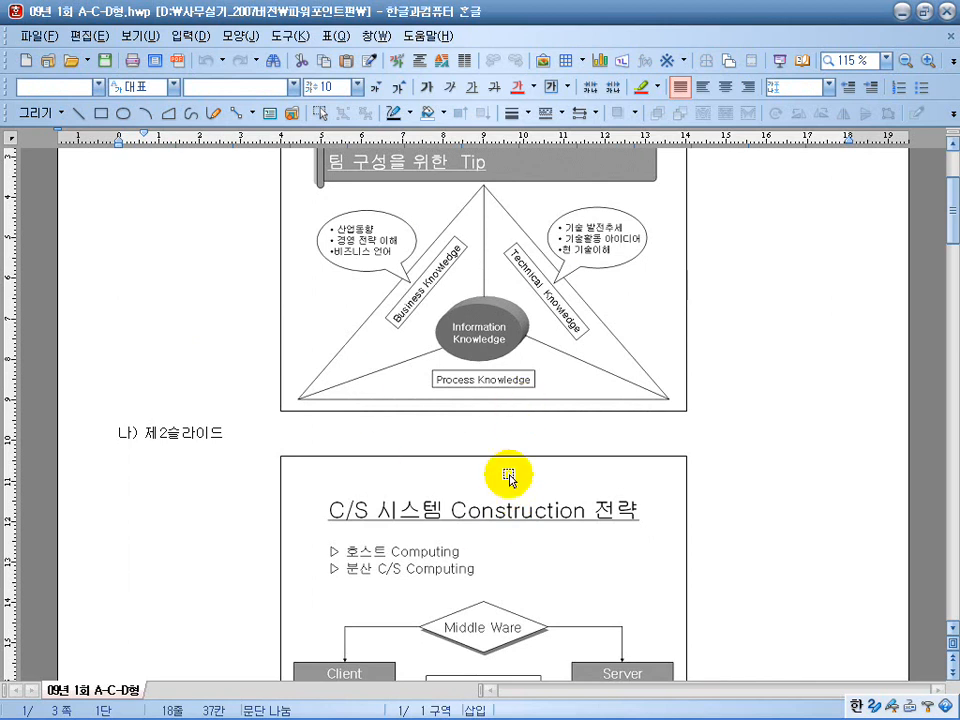
scroll(529, 550, down, 8)
scroll(530, 540, up, 11)
scroll(533, 518, down, 15)
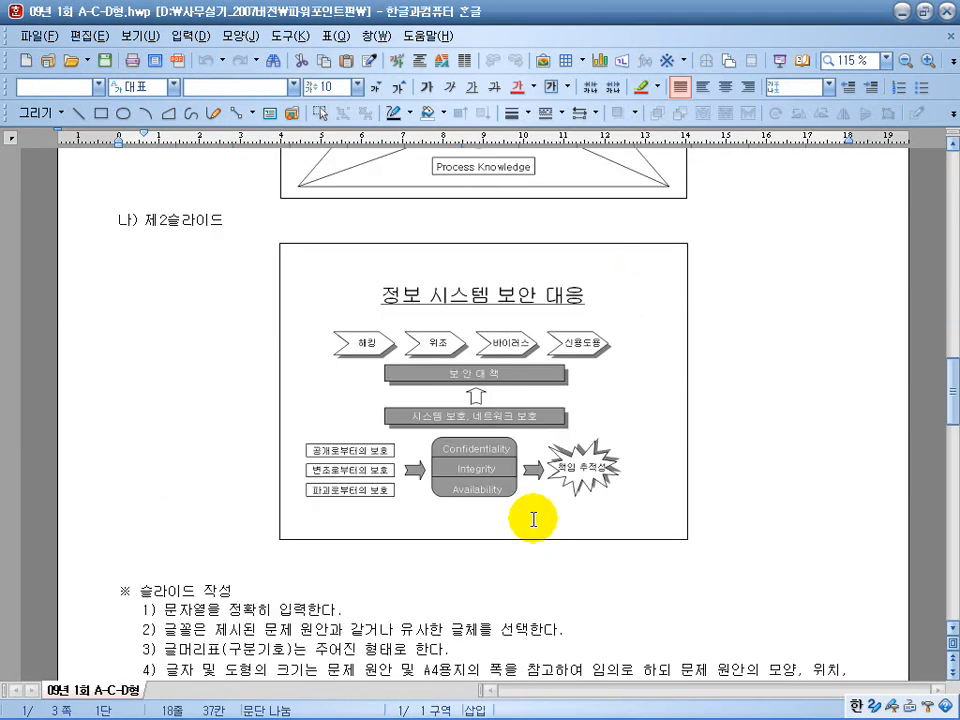
scroll(533, 520, down, 5)
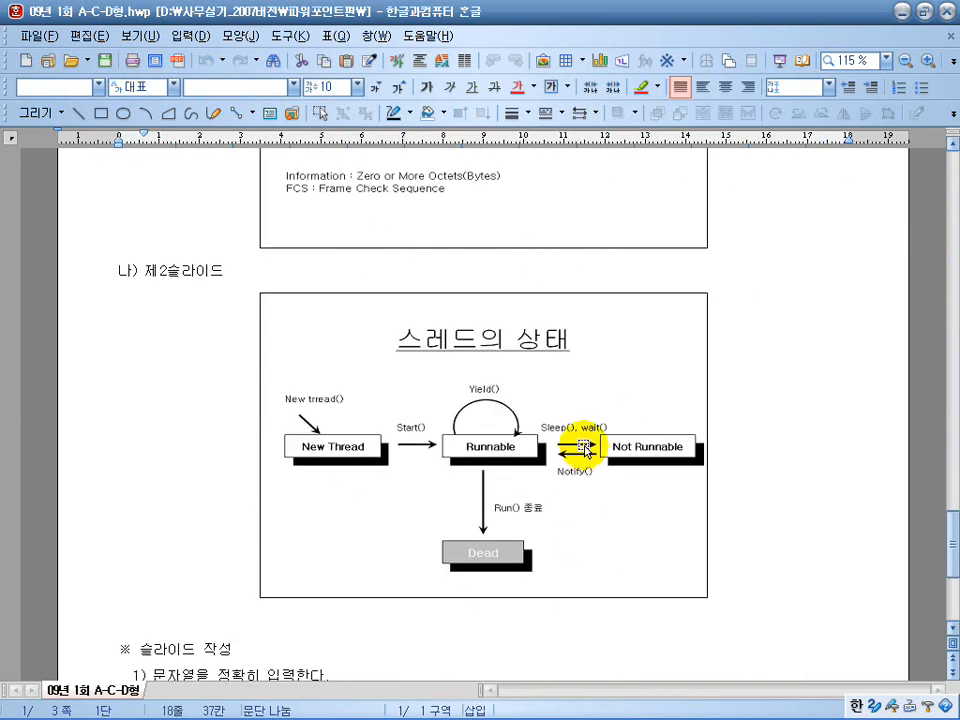
Open the 파포기출모음 document from the 파워포인트편 folder, look through its past exam slides, and close it.
key(super)
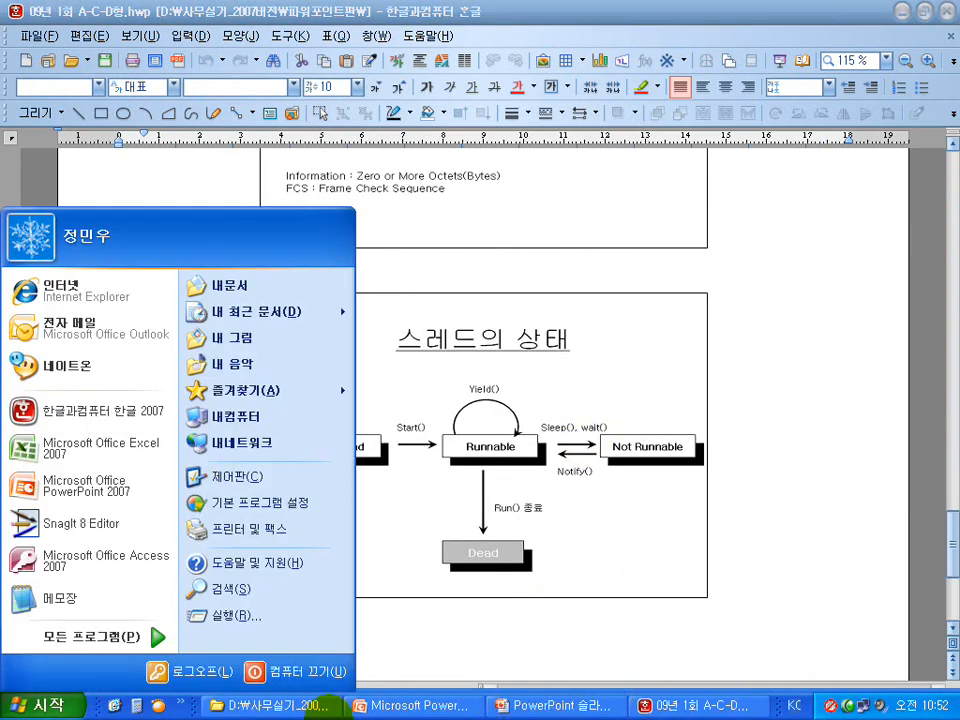
click(325, 706)
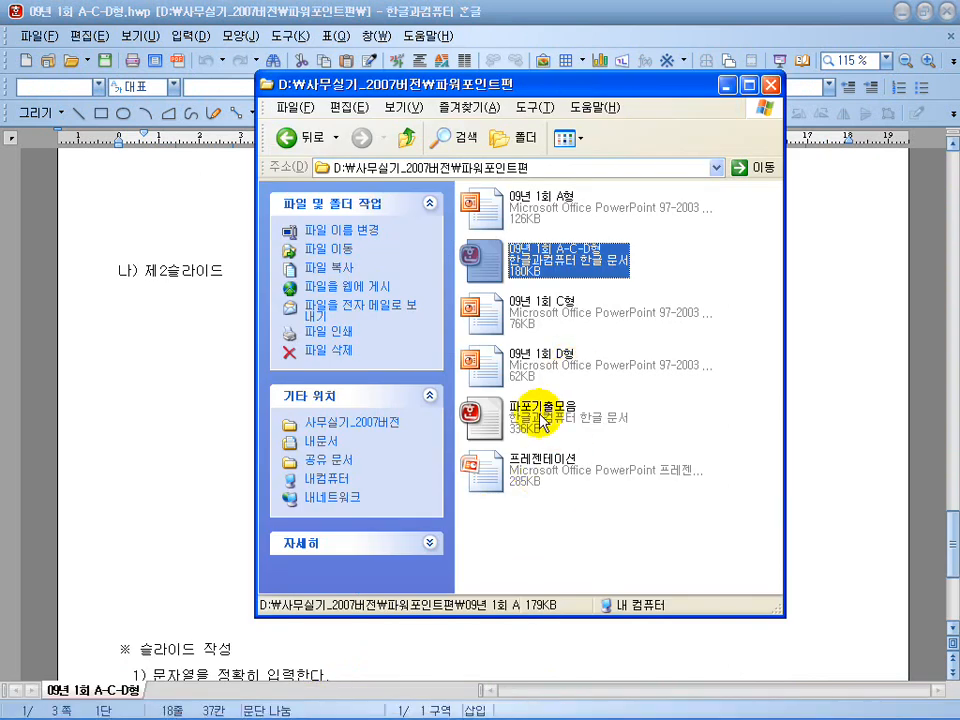
click(542, 420)
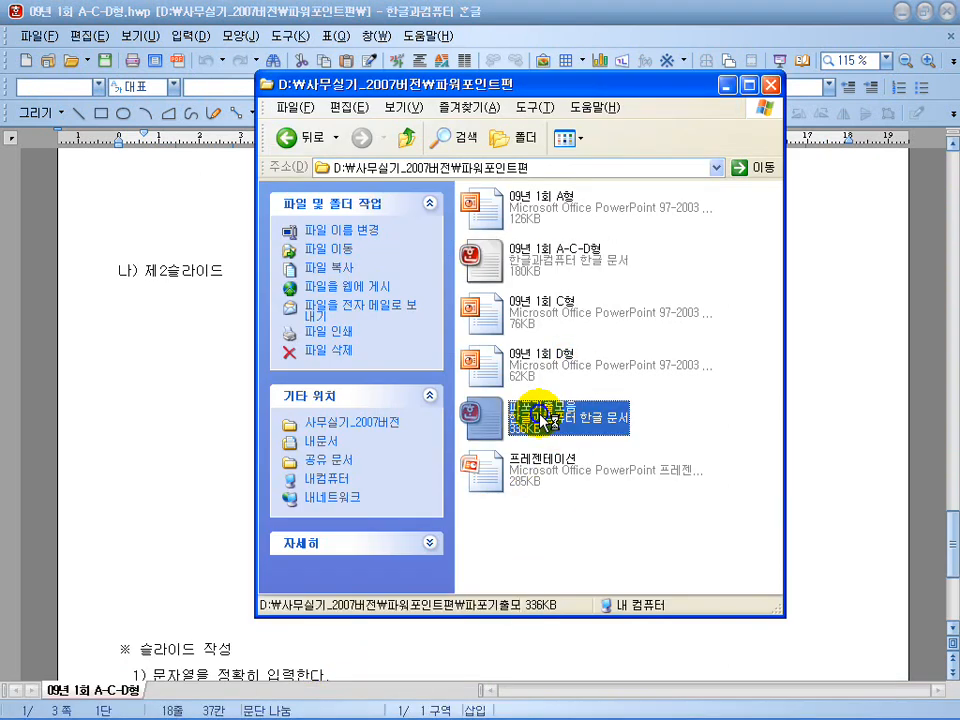
double_click(542, 420)
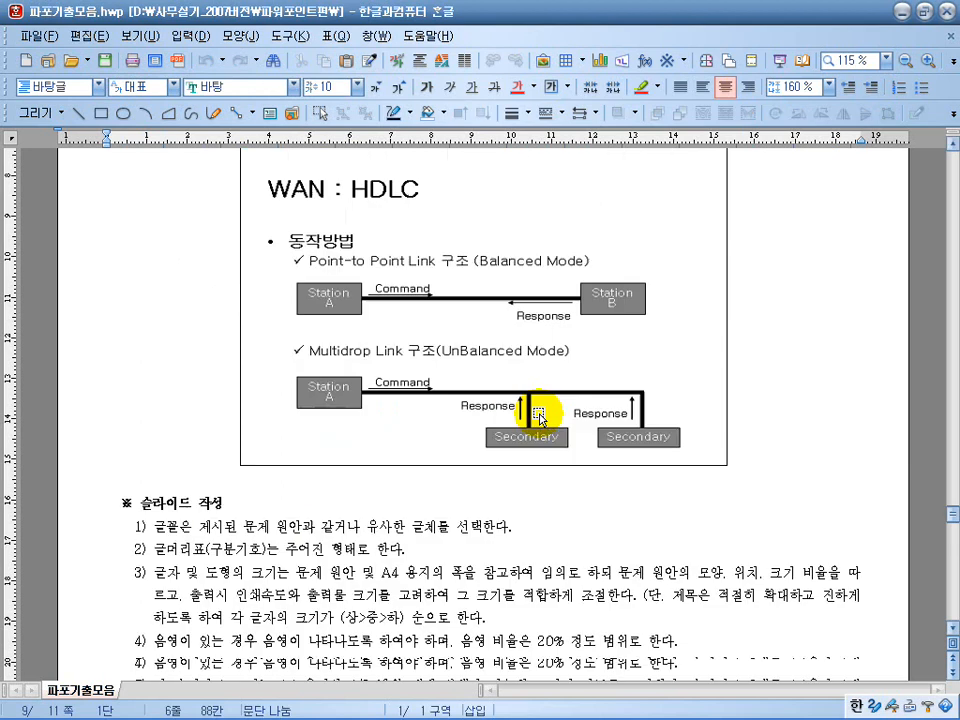
scroll(544, 411, down, 5)
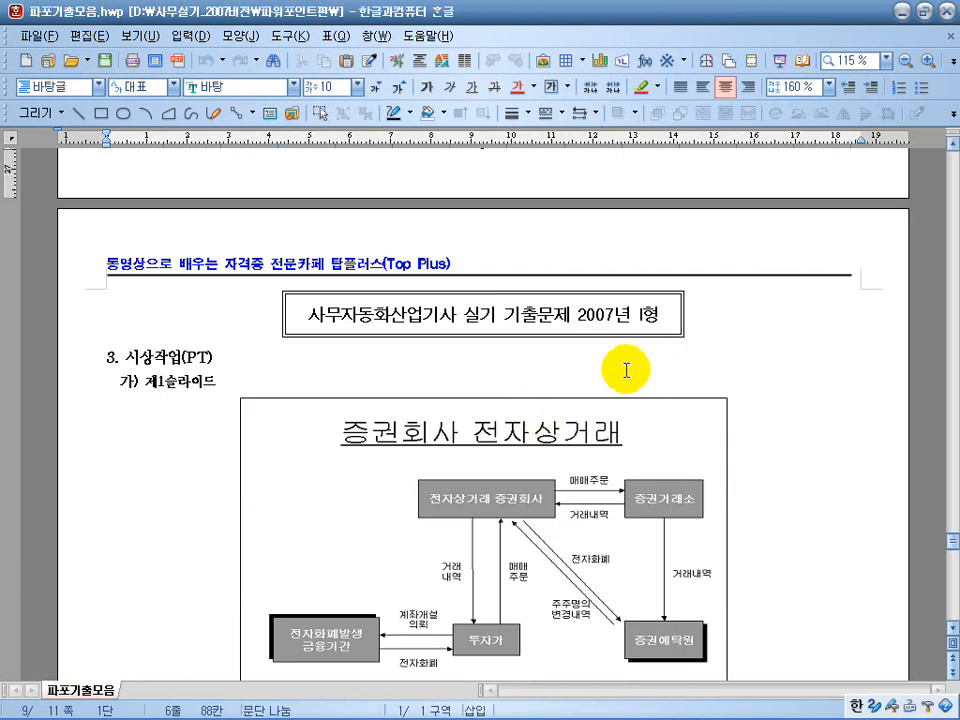
scroll(569, 345, down, 8)
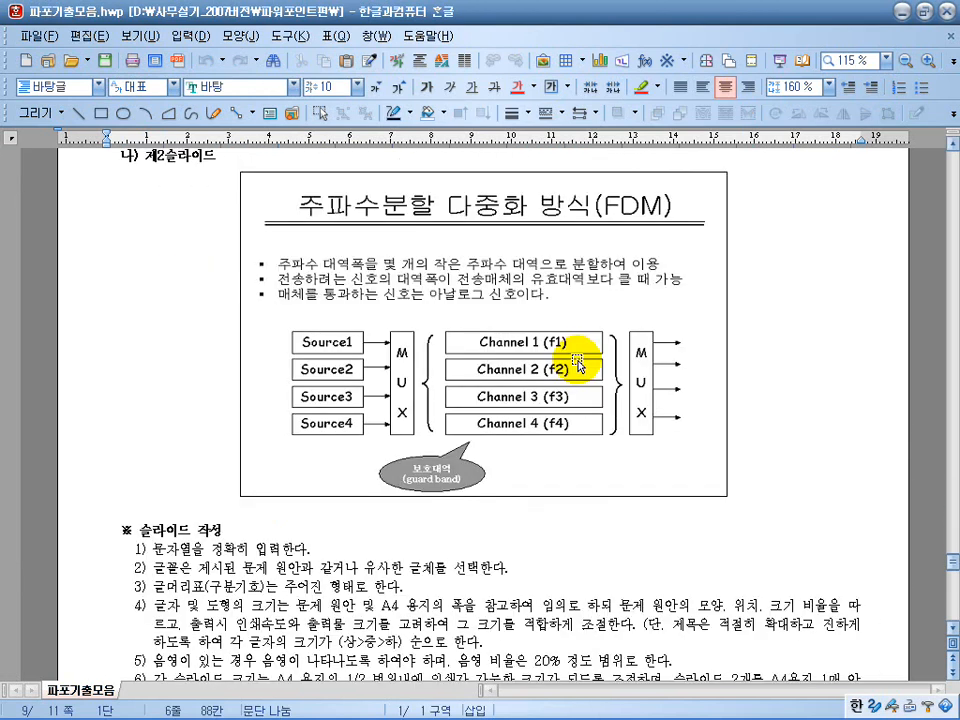
scroll(578, 362, down, 14)
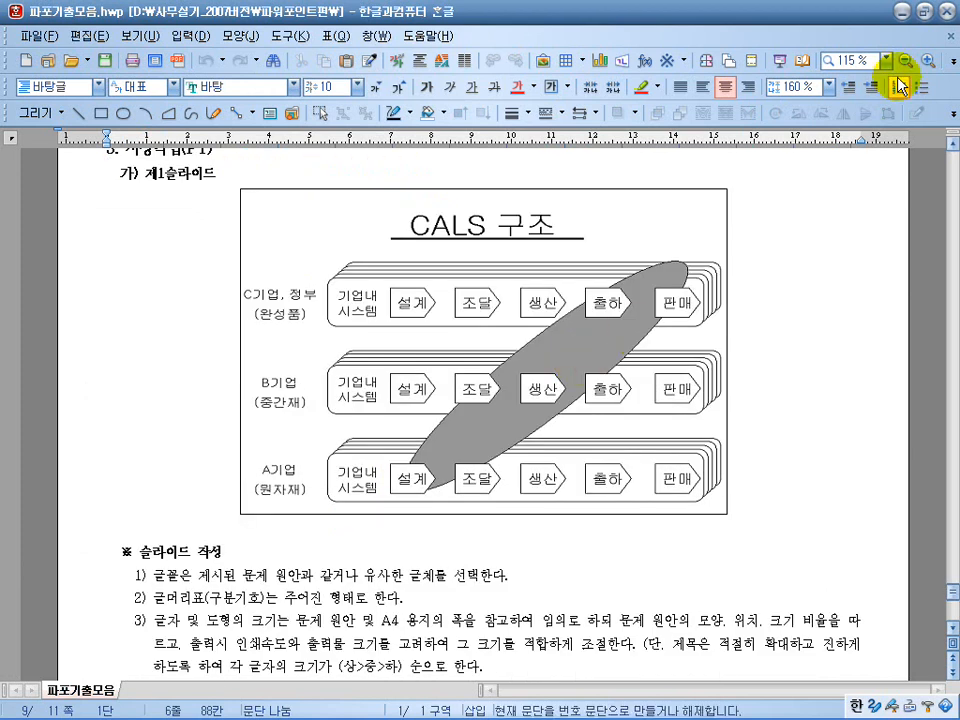
click(951, 38)
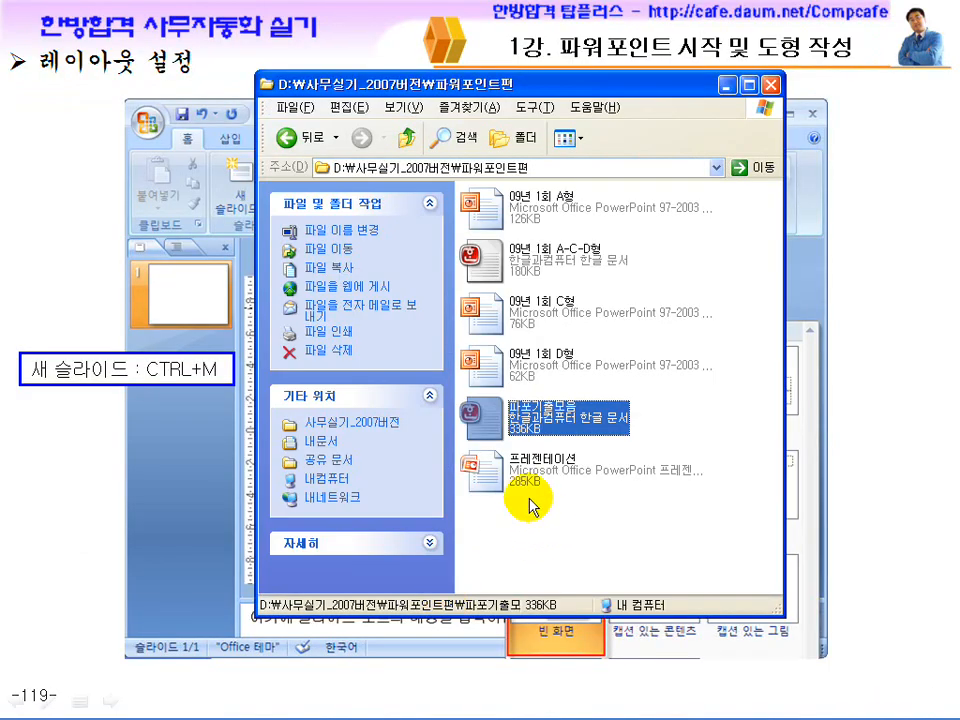
Leave the exercise folder and start Microsoft Office PowerPoint 2007 with a new presentation.
click(530, 478)
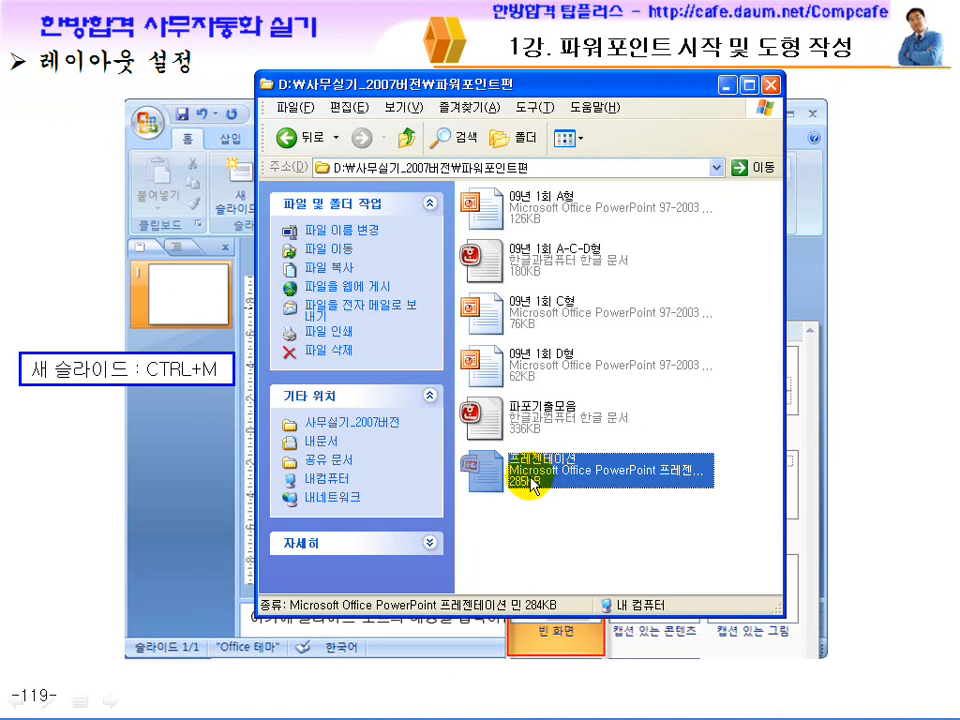
click(83, 498)
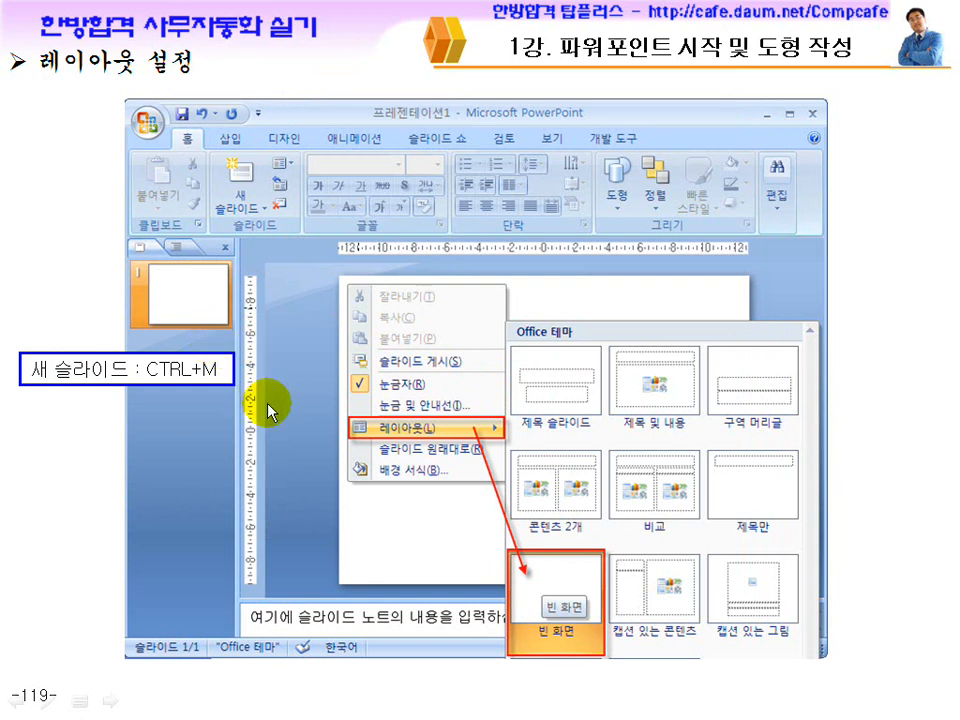
click(45, 705)
click(89, 489)
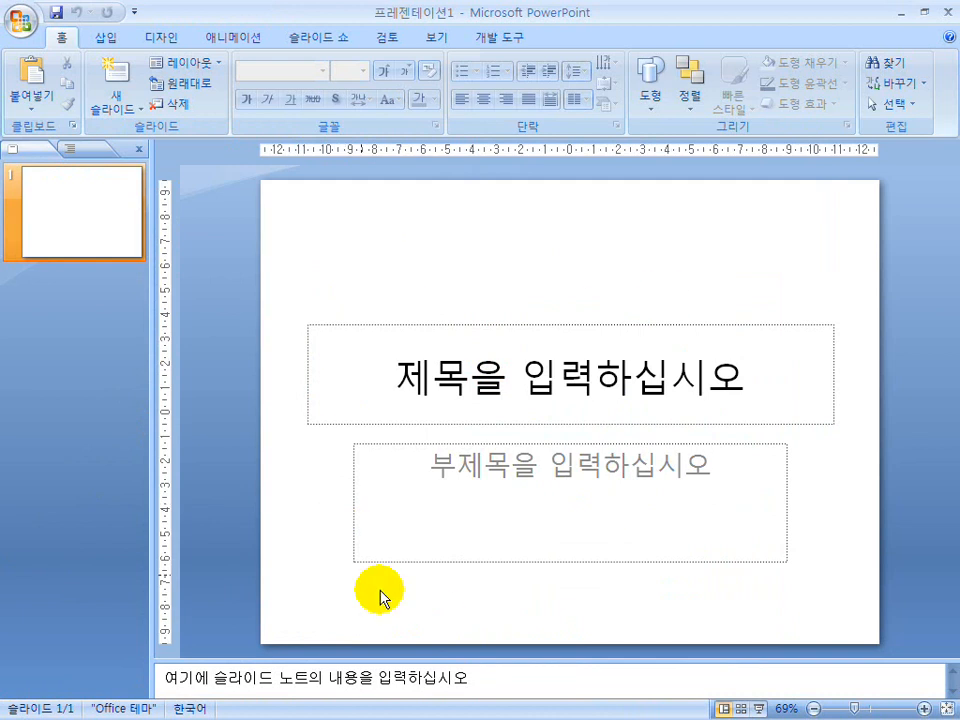
click(69, 208)
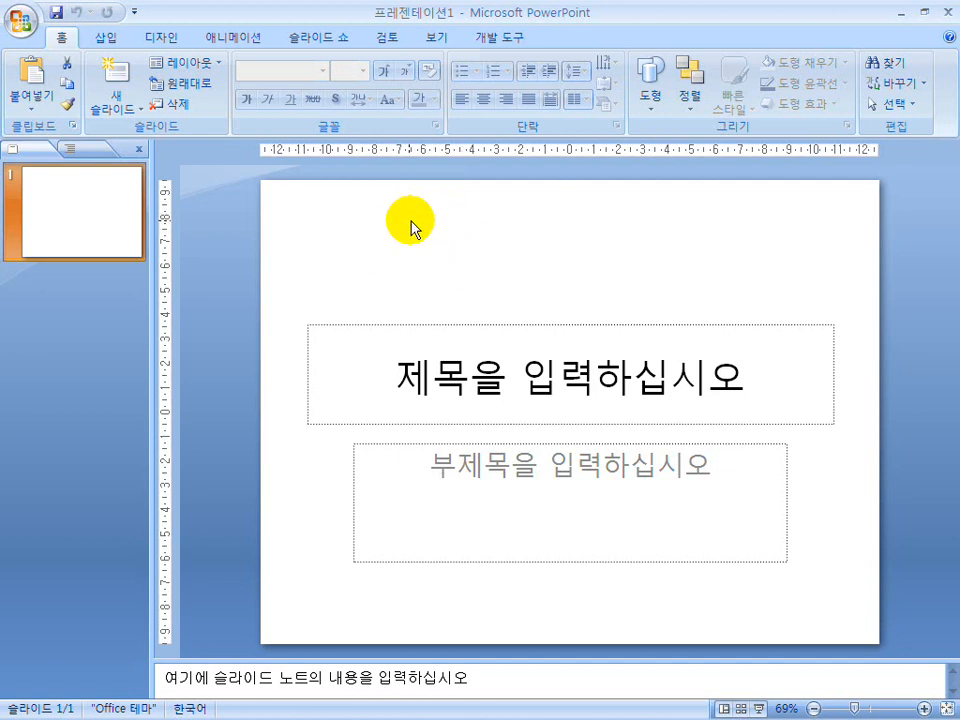
right_click(443, 216)
right_click(360, 219)
right_click(733, 214)
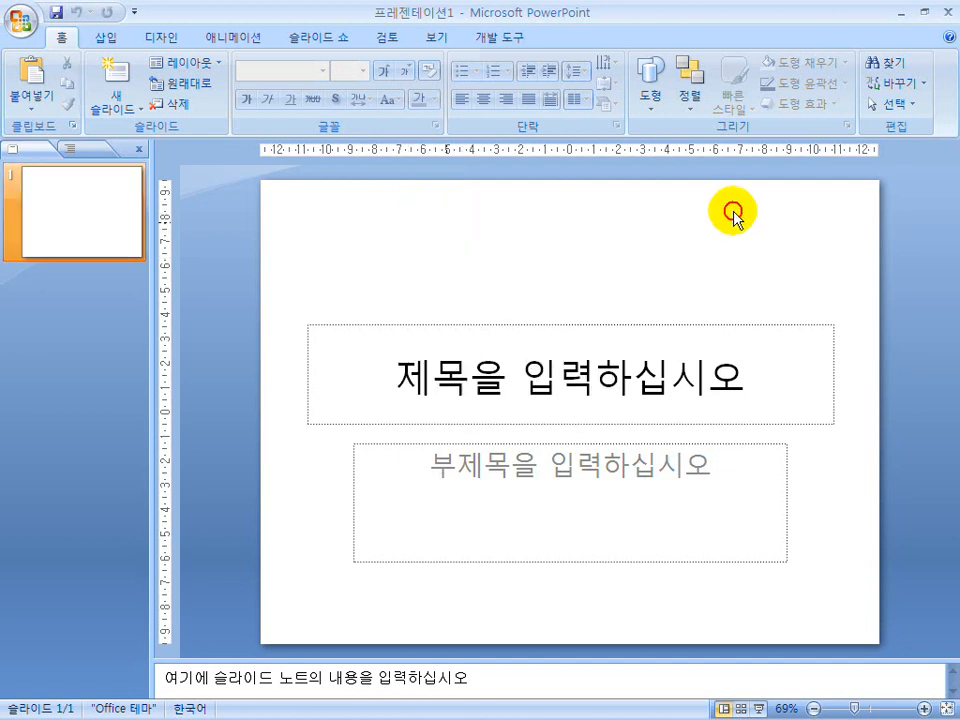
right_click(733, 214)
click(628, 378)
click(628, 378)
right_click(622, 380)
click(515, 267)
click(740, 238)
click(329, 533)
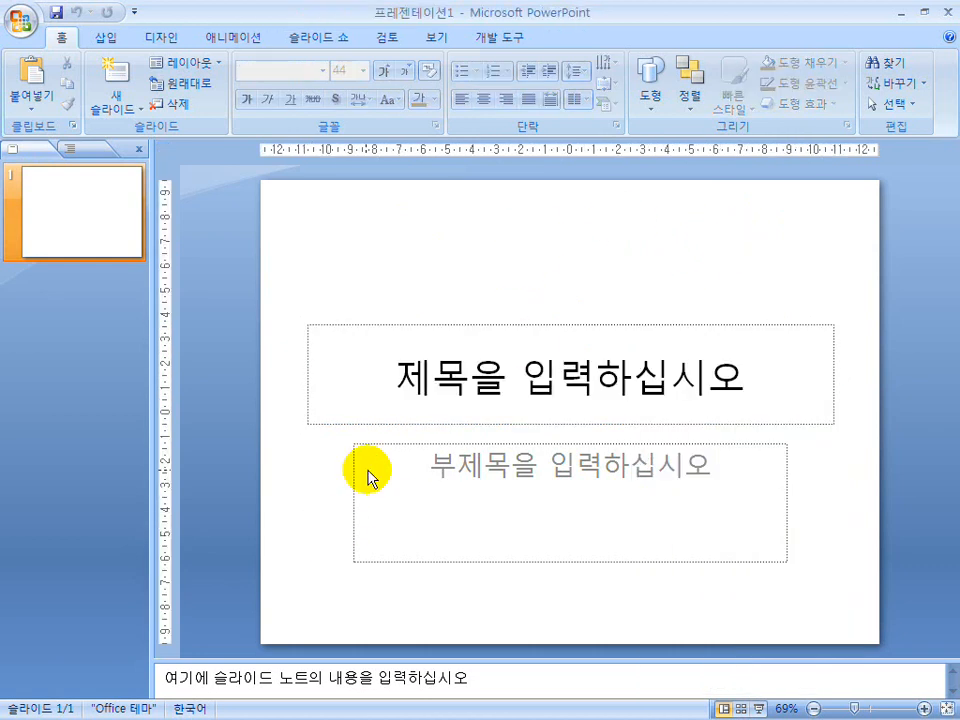
Change the first slide's layout to 빈 화면 (blank).
right_click(506, 230)
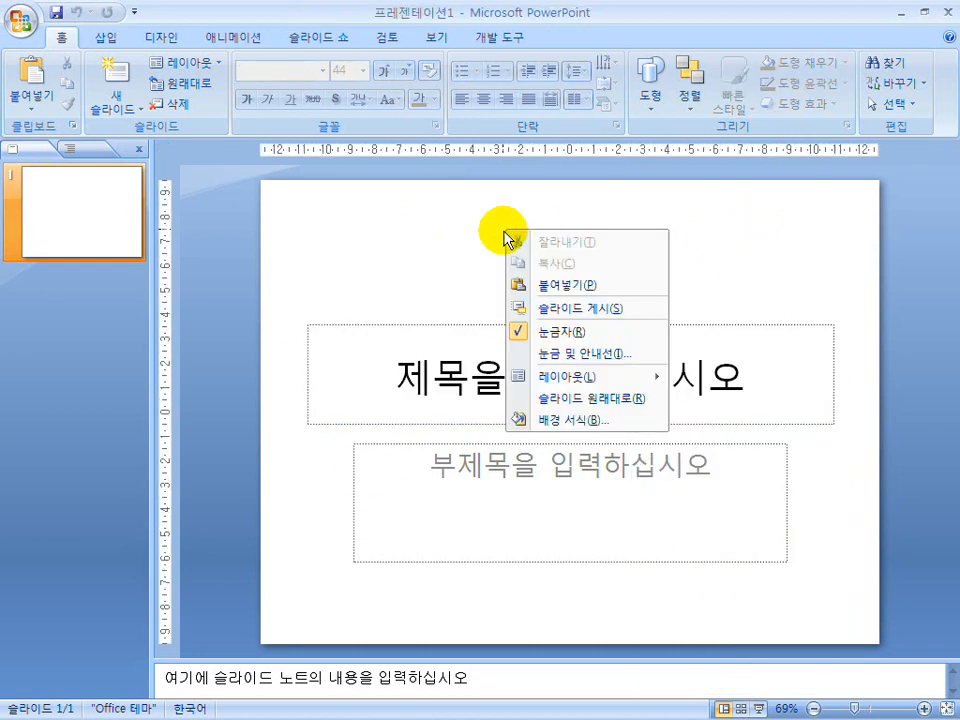
mouse_move(552, 380)
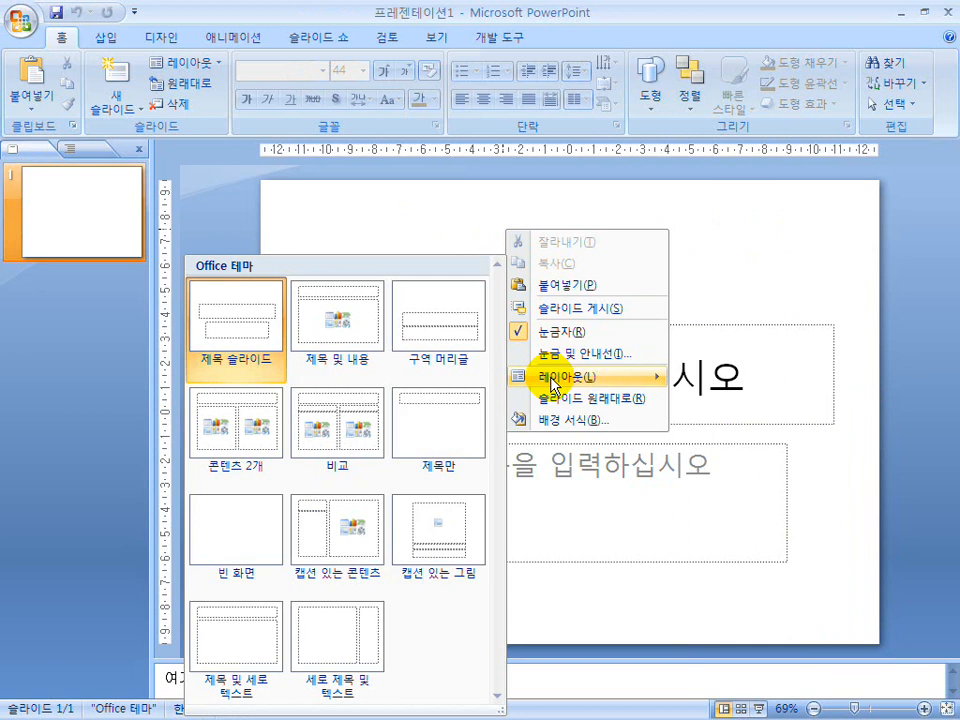
click(240, 533)
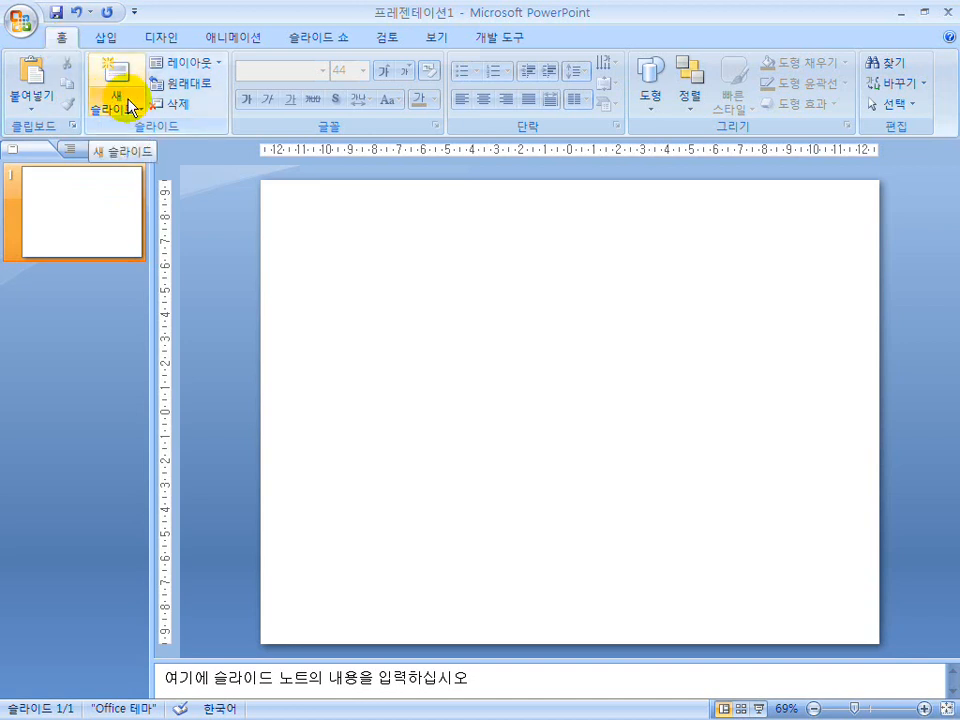
Add a new slide after the first slide.
mouse_move(405, 310)
mouse_down()
mouse_move(468, 306)
mouse_move(525, 320)
mouse_move(300, 327)
mouse_up()
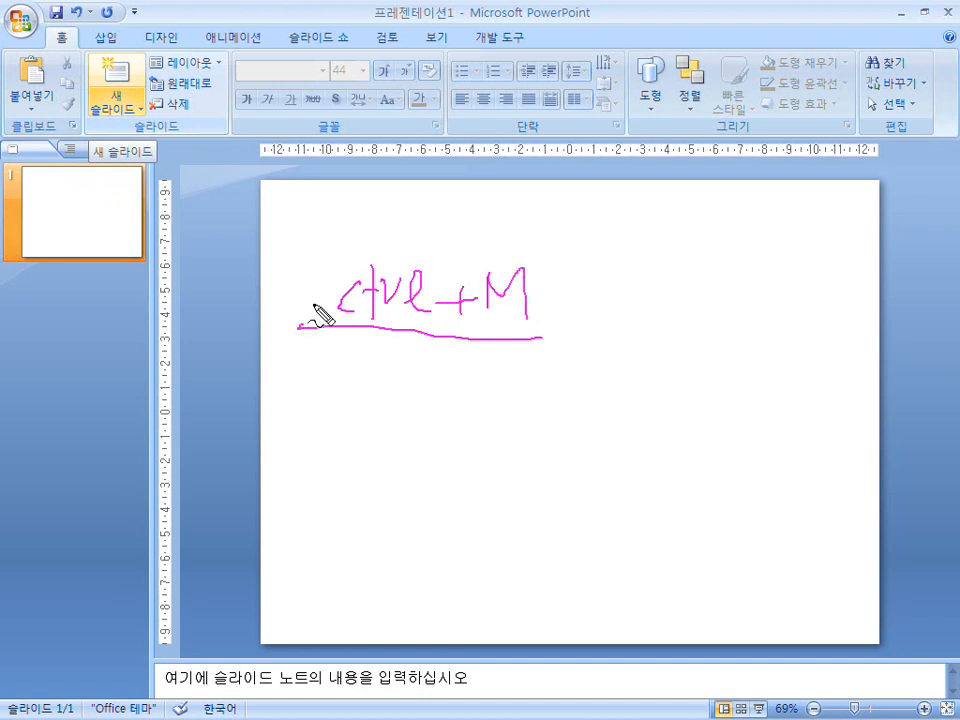
key(Escape)
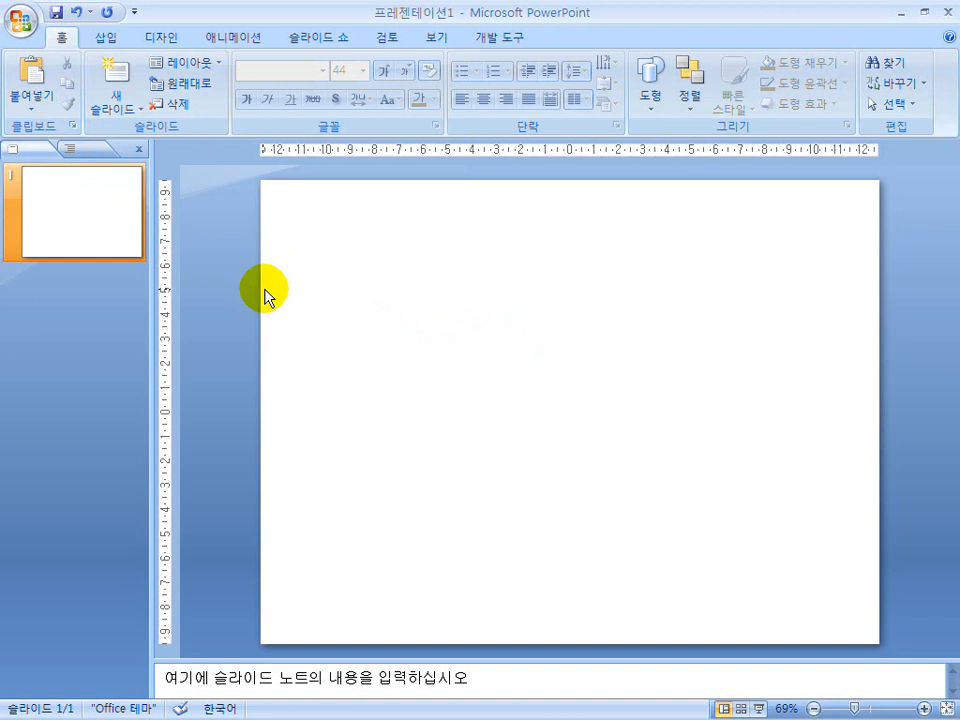
key(ctrl+m)
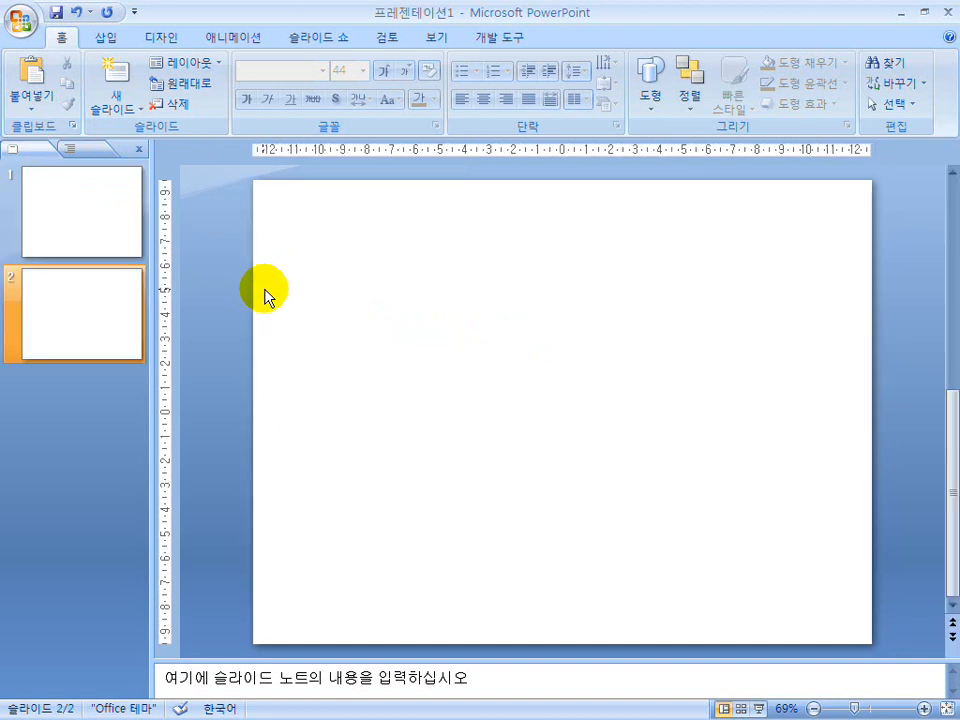
Create a second new presentation, switch between the two open presentations, and close the second one.
key(ctrl+n)
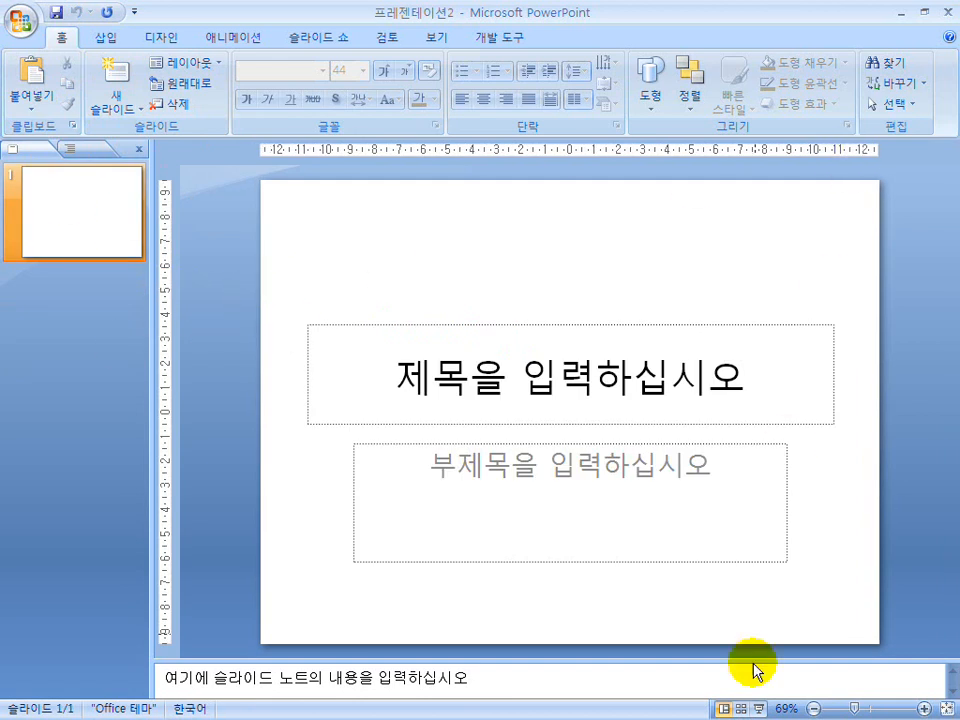
mouse_move(643, 697)
key(super)
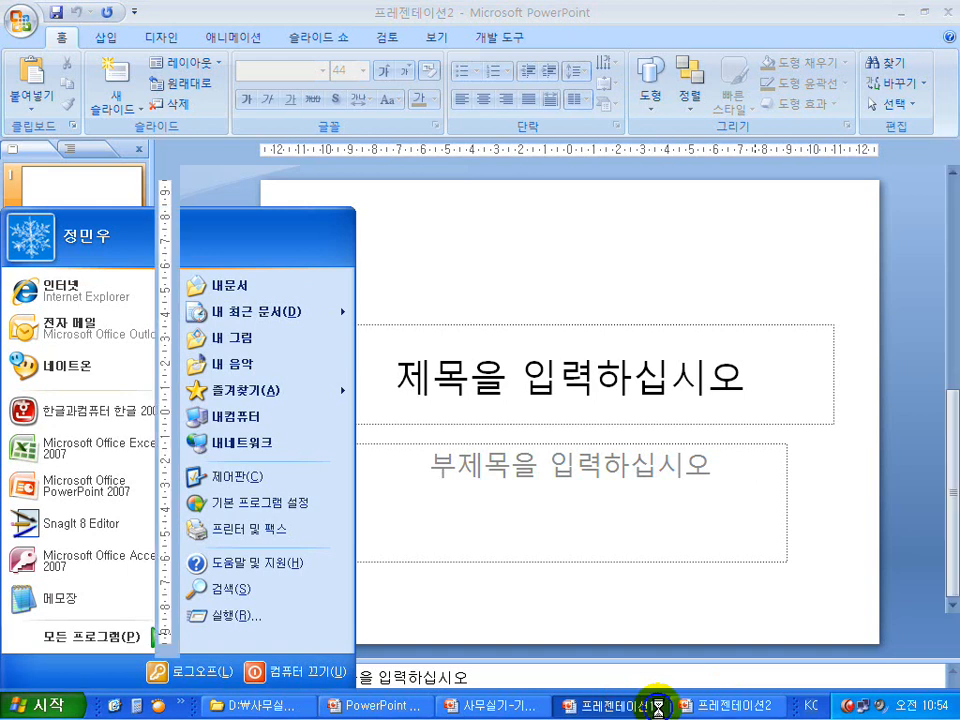
click(640, 706)
click(718, 706)
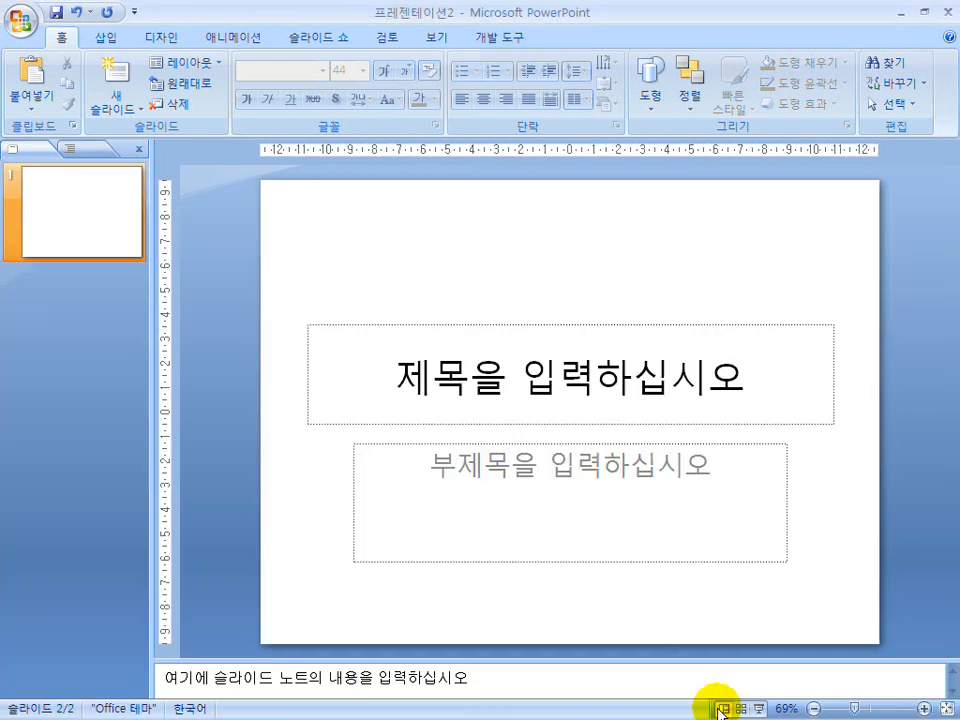
click(948, 14)
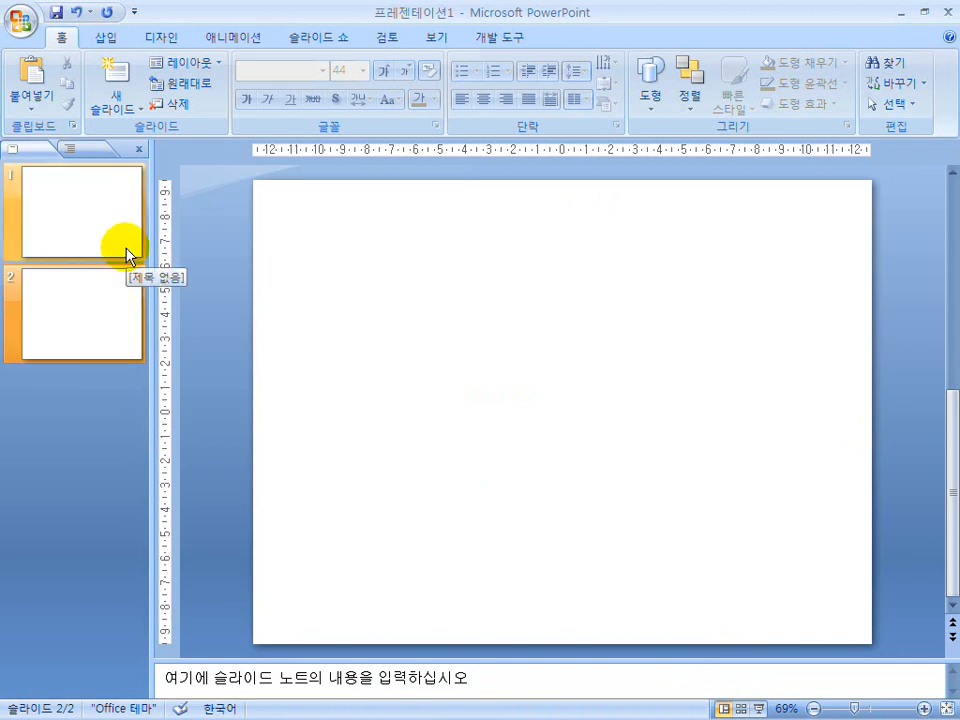
Add a third slide with the 빈 화면 (blank) layout and delete it again.
click(116, 104)
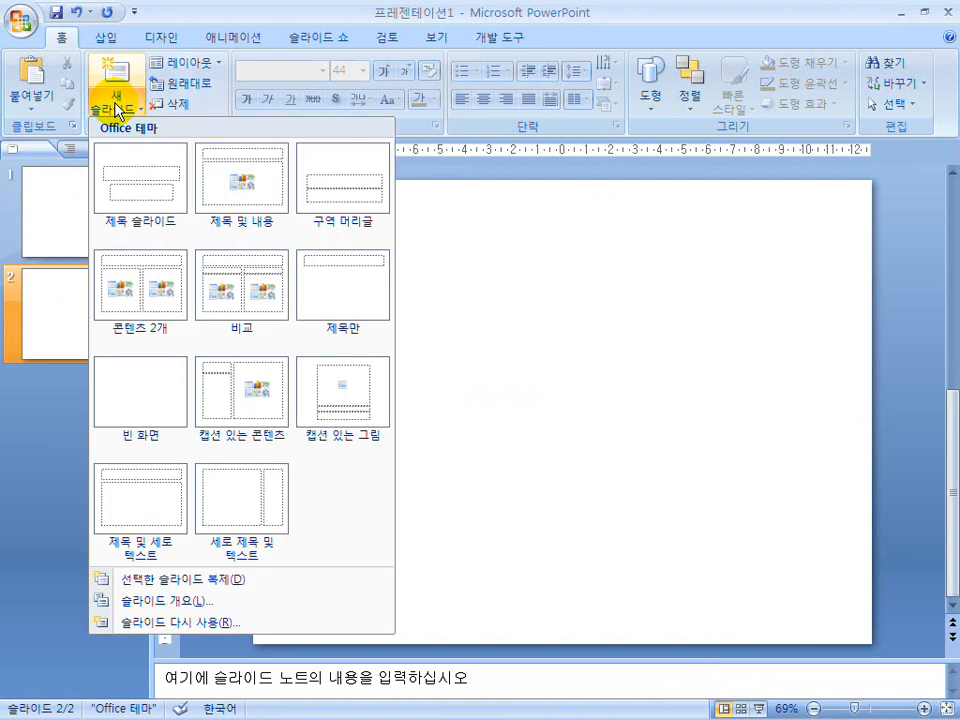
click(137, 400)
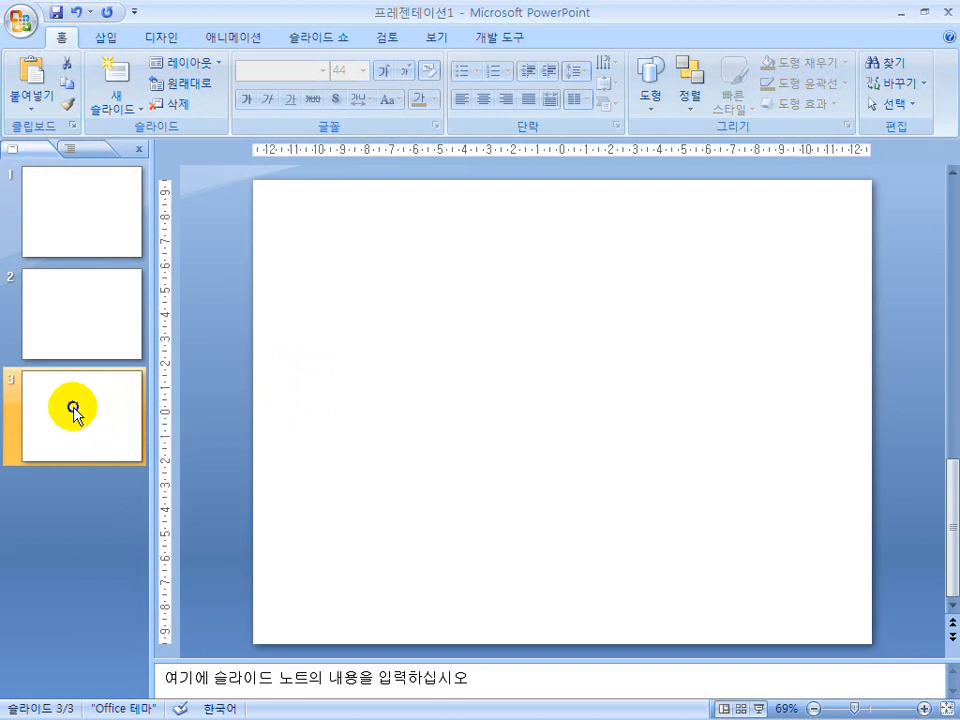
key(Delete)
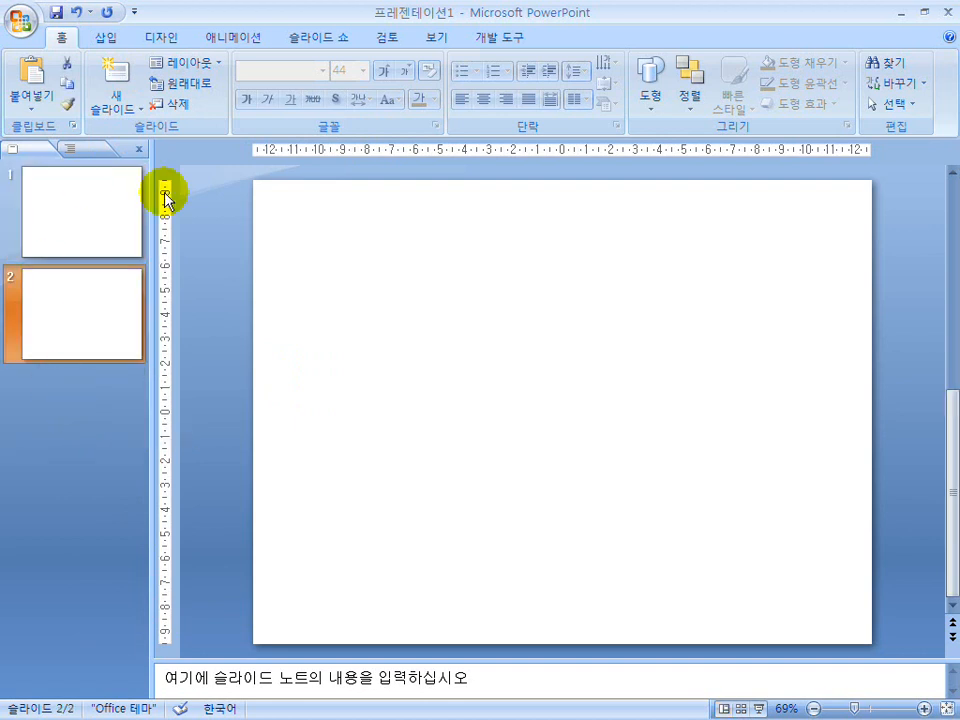
Switch back and forth between the two slides and view the layout choices for the second slide without changing it.
click(75, 240)
click(85, 322)
click(81, 221)
click(89, 321)
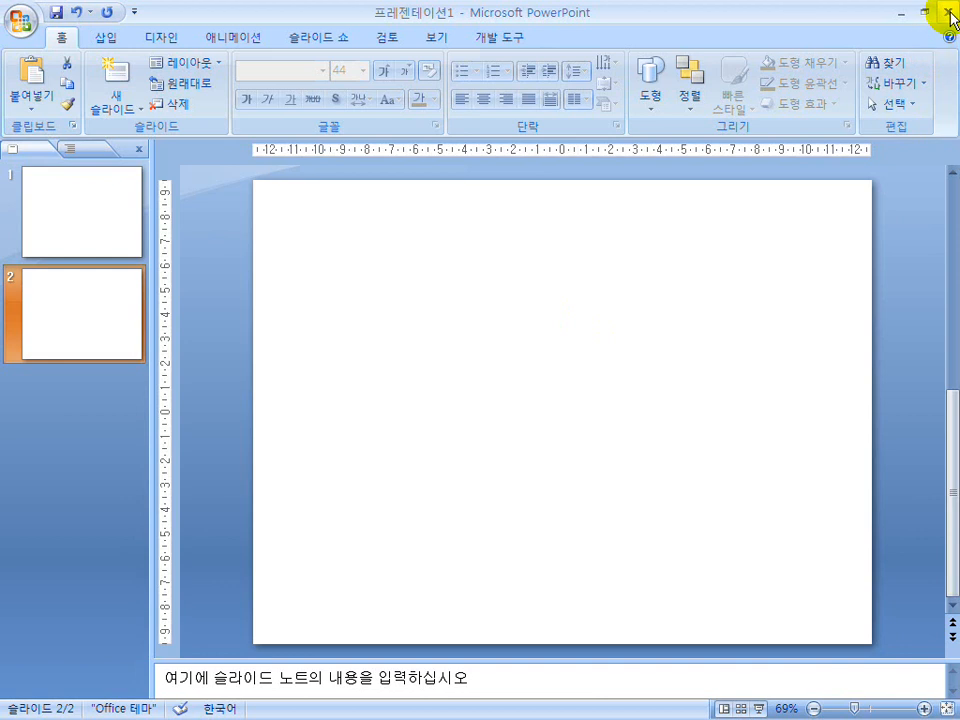
right_click(509, 264)
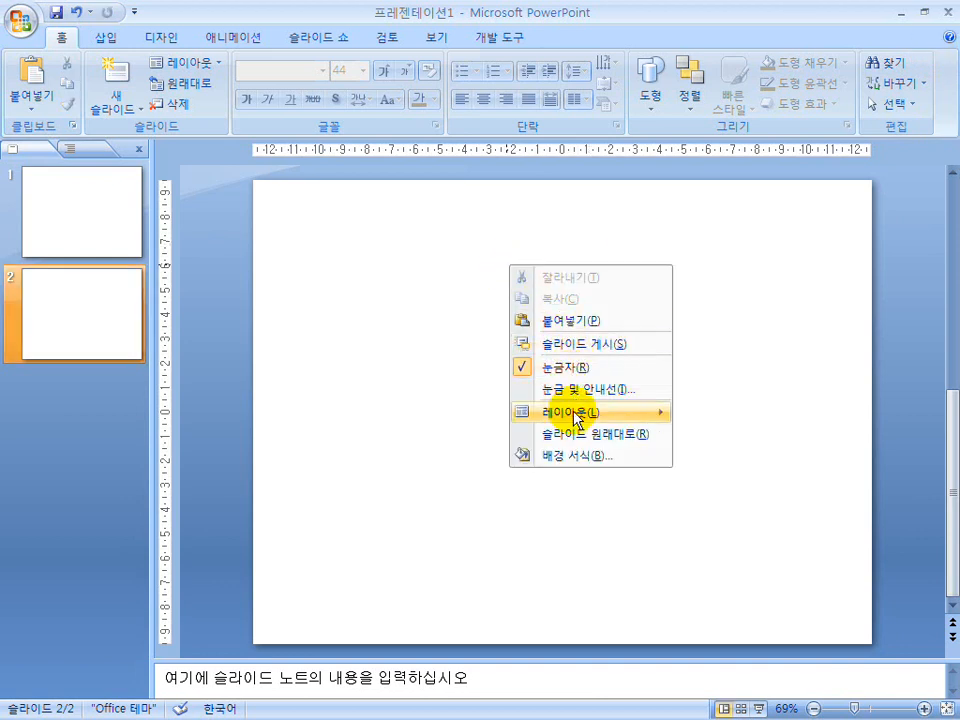
mouse_move(578, 418)
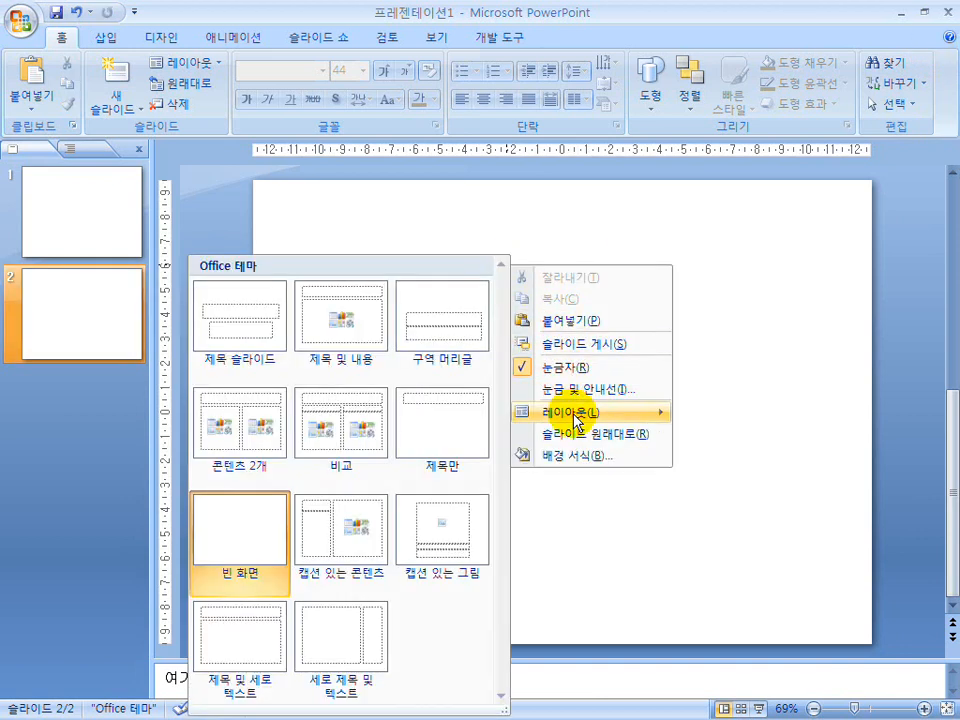
click(787, 265)
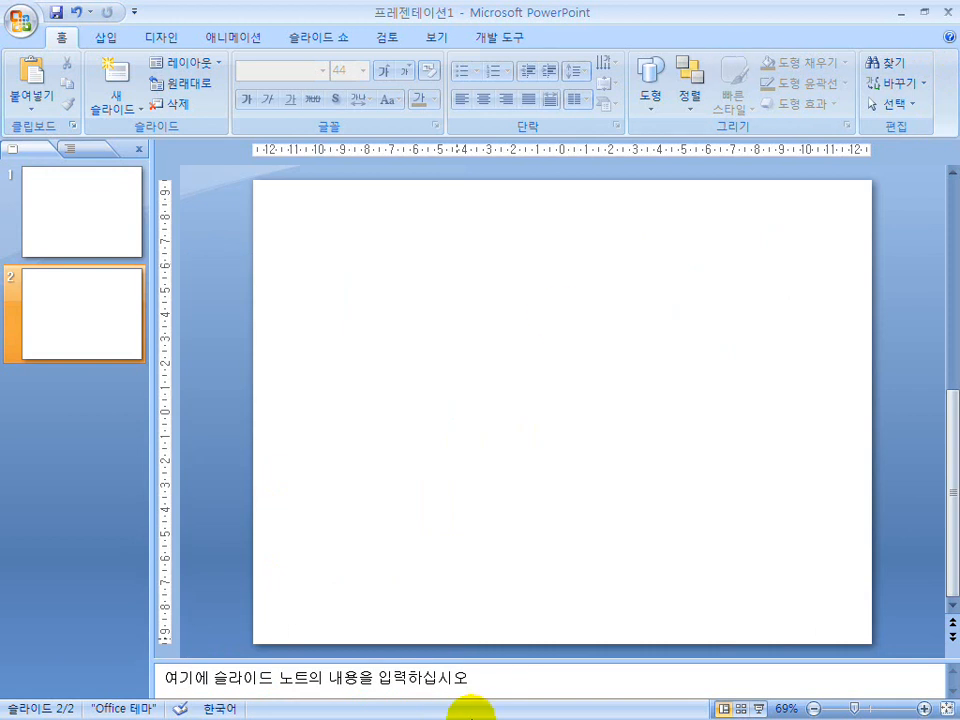
Switch to the lecture slide show and mark the new-slide command and blank layout on the 레이아웃 설정 slide with the pen.
key(super)
click(588, 708)
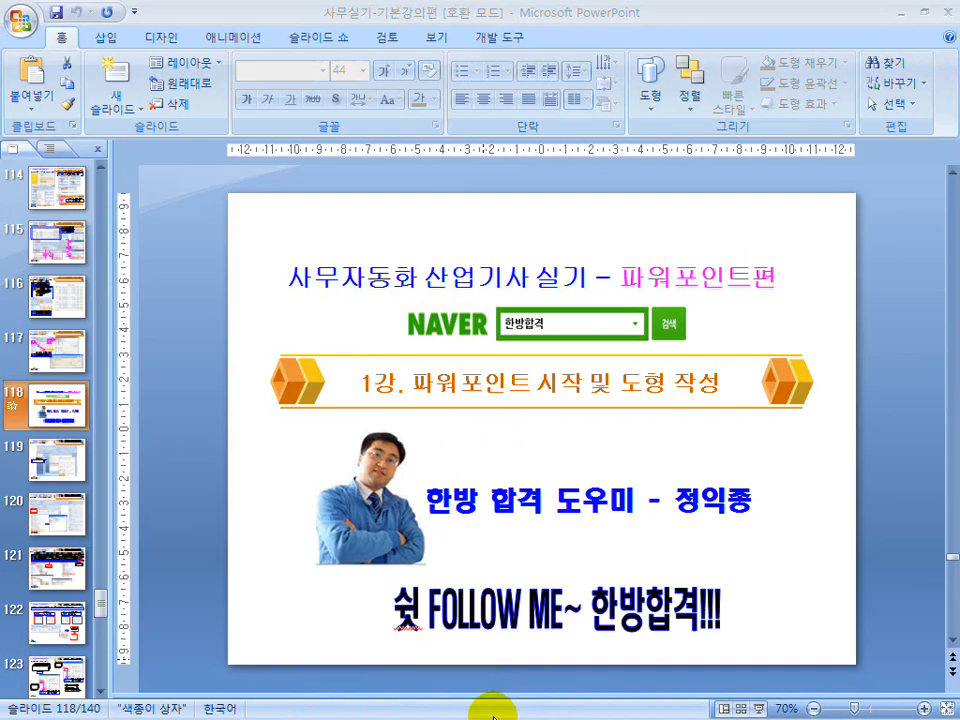
key(super)
click(455, 712)
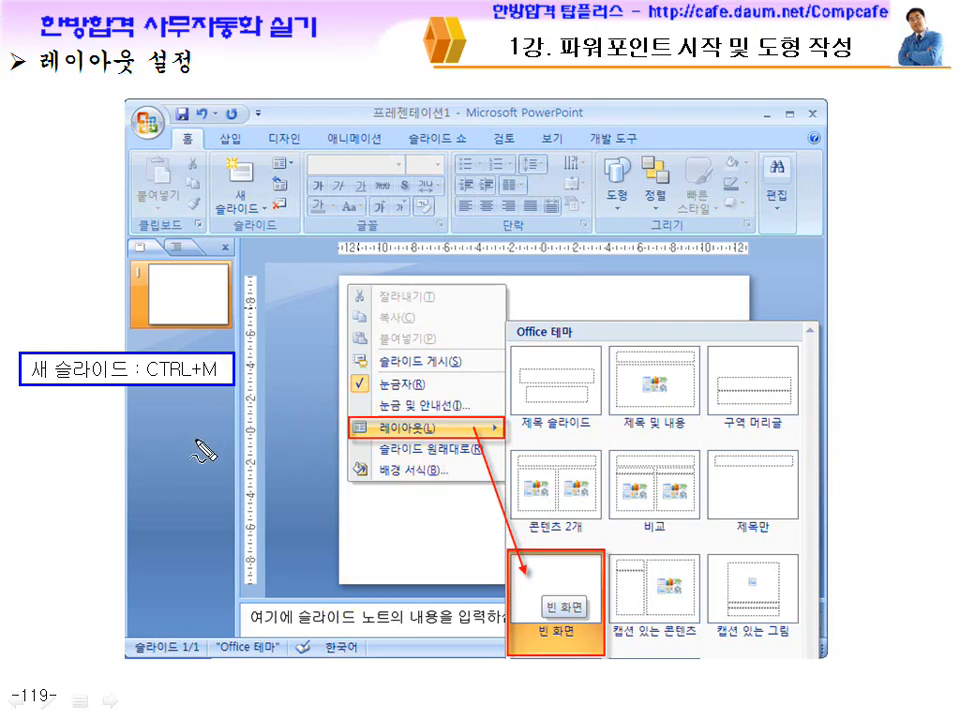
drag(273, 212, 214, 176)
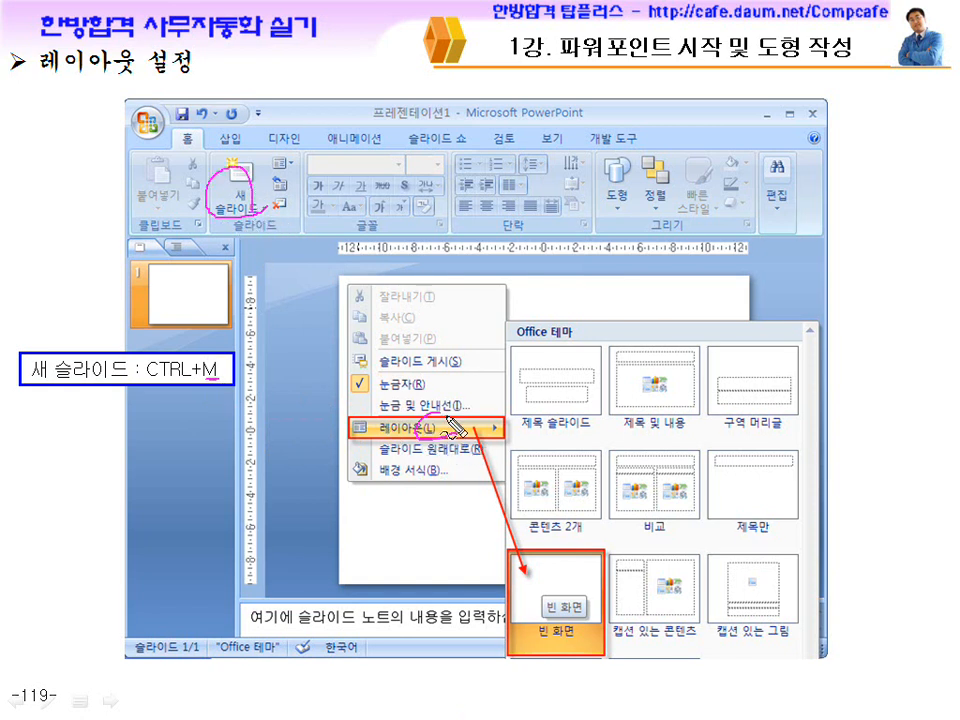
drag(606, 603, 578, 606)
key(Escape)
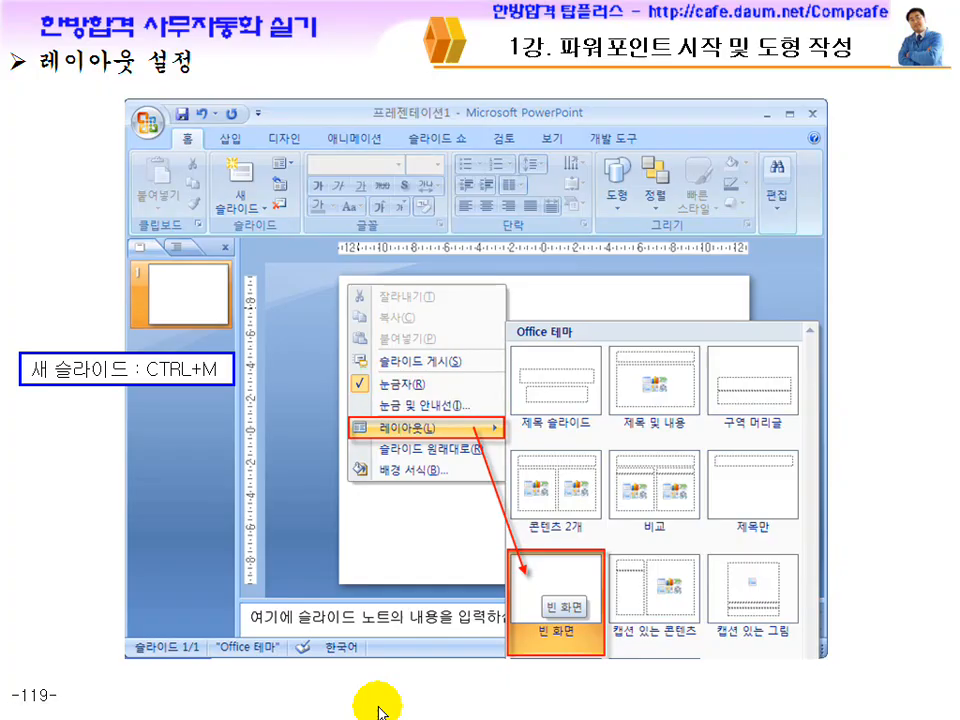
Advance to the 도형 메뉴 및 서식 설정 slide, mark its shape categories, 서식 and 도형 서식 with the pen, and erase the ink.
key(Page_Down)
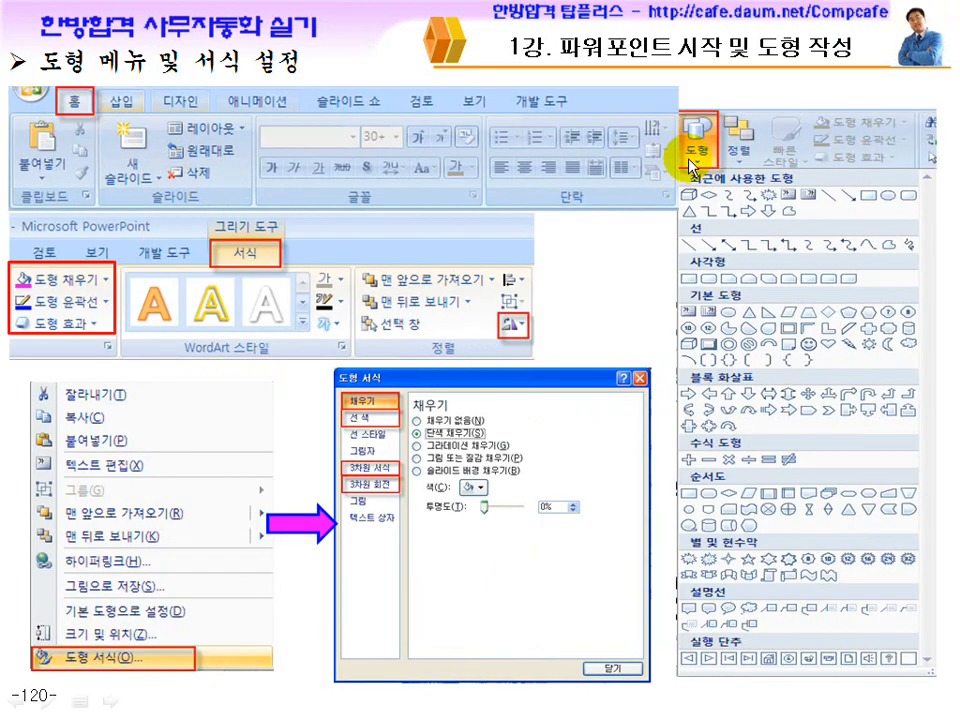
mouse_move(703, 148)
mouse_down()
mouse_move(690, 100)
mouse_move(740, 148)
mouse_up()
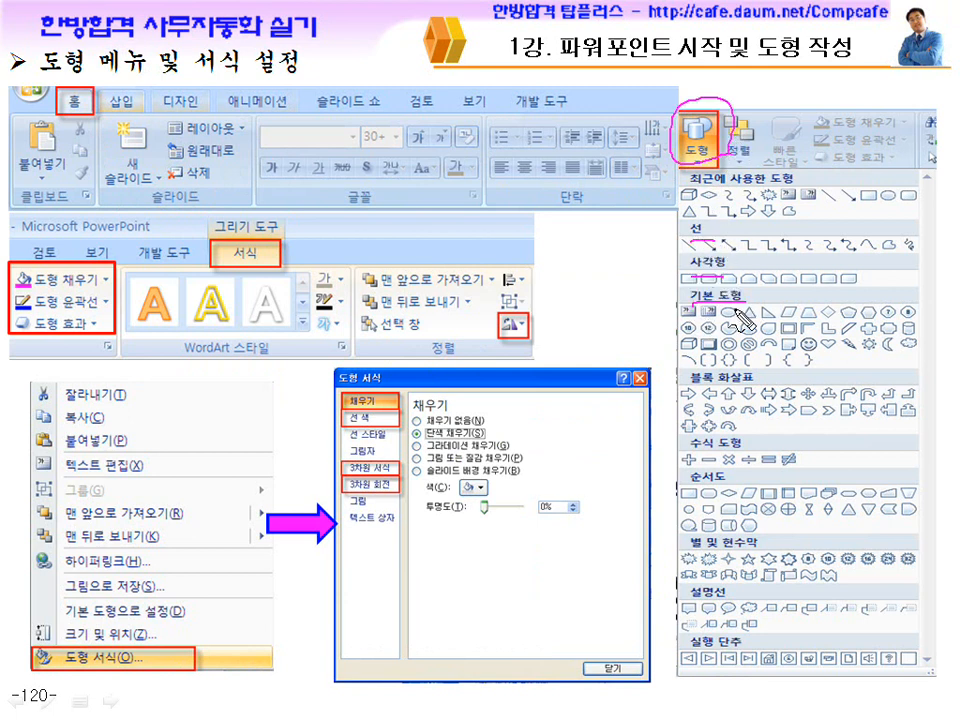
mouse_move(720, 258)
mouse_down()
mouse_move(909, 313)
mouse_move(808, 515)
mouse_up()
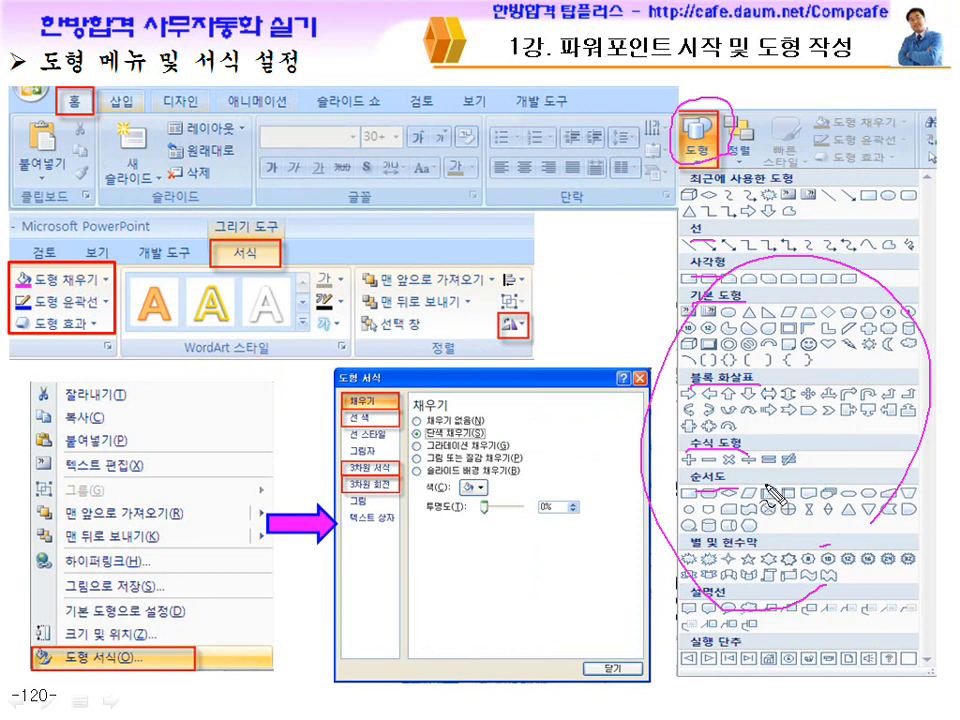
mouse_move(335, 257)
mouse_down()
mouse_move(248, 258)
mouse_move(282, 282)
mouse_up()
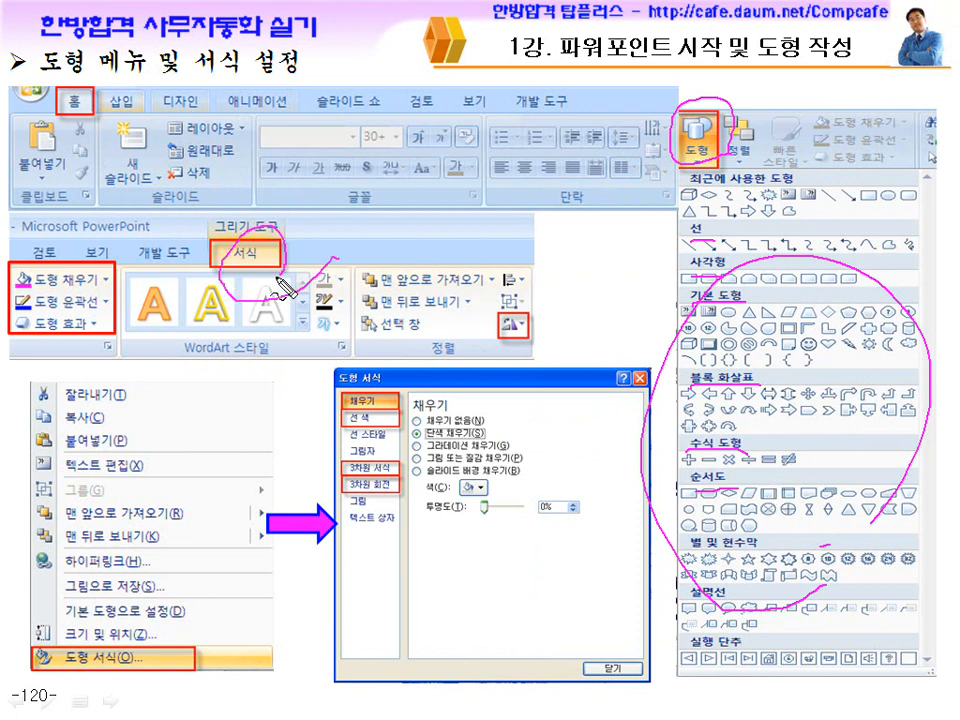
drag(148, 648, 132, 692)
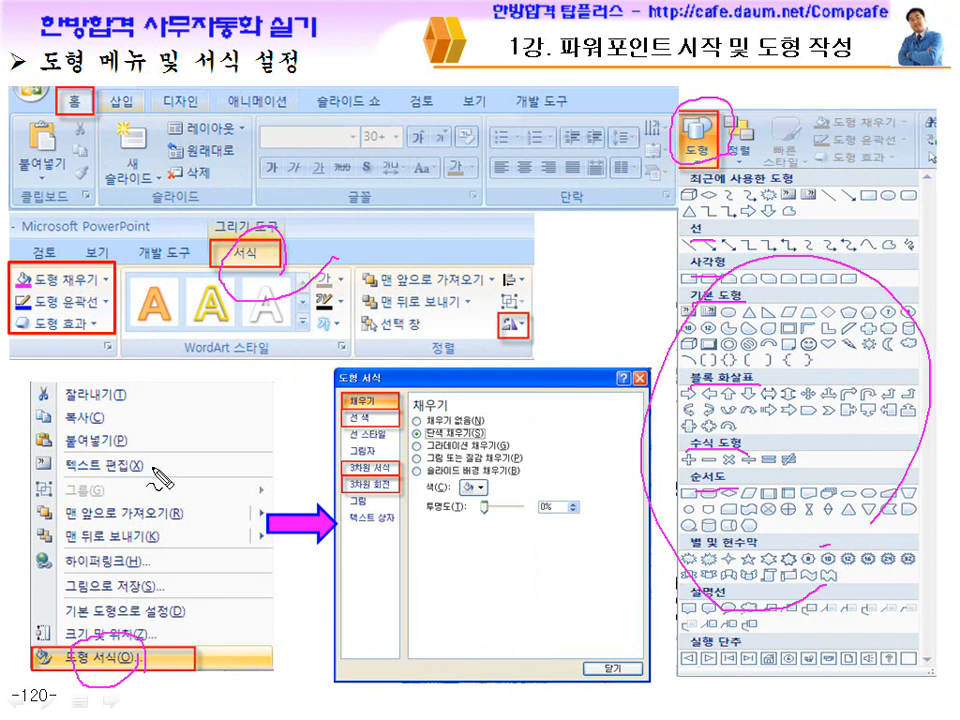
drag(273, 262, 262, 281)
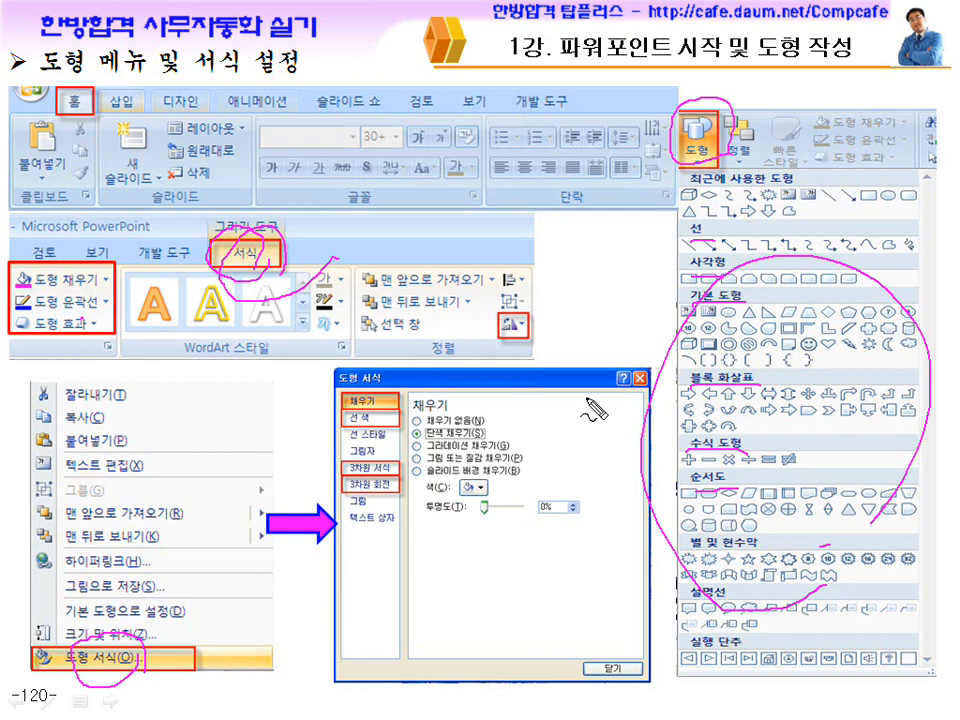
key(e)
Switch back to 프레젠테이션1, select the first slide and examine the categories of the shape gallery.
key(super)
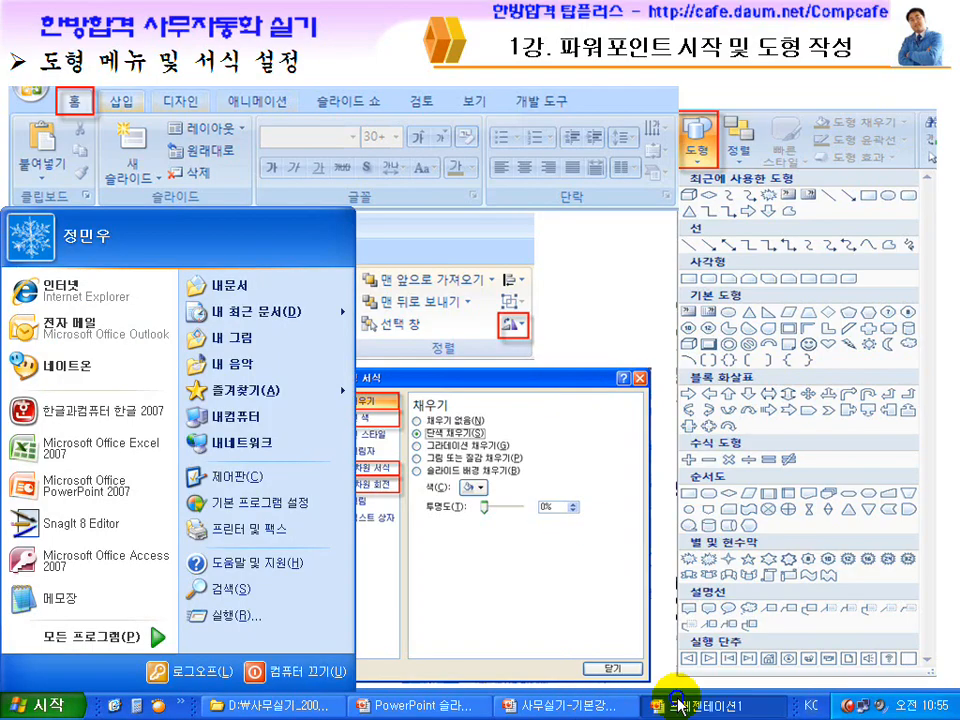
click(668, 697)
click(100, 244)
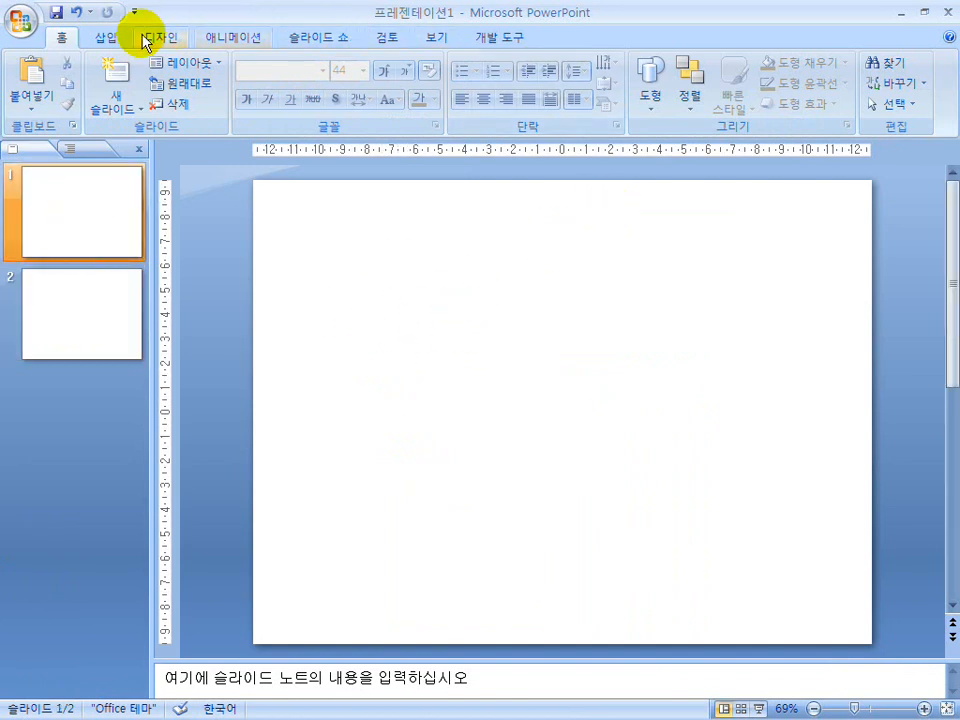
click(648, 97)
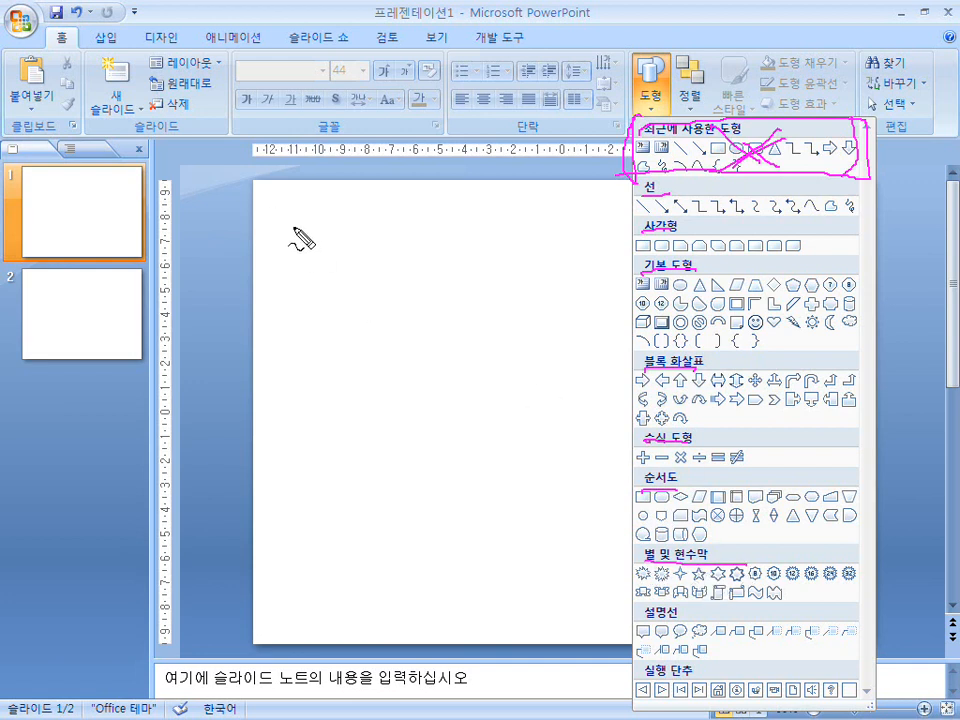
click(636, 115)
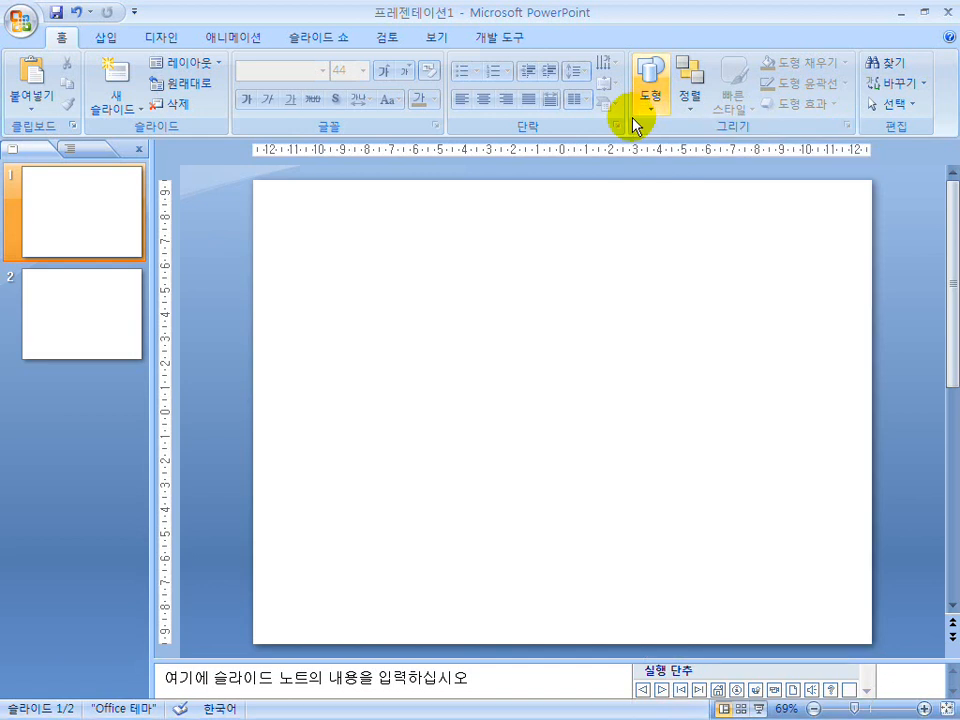
Examine the shape gallery among the insert commands, dismissing the SmartArt graphic selection without choosing one.
click(104, 38)
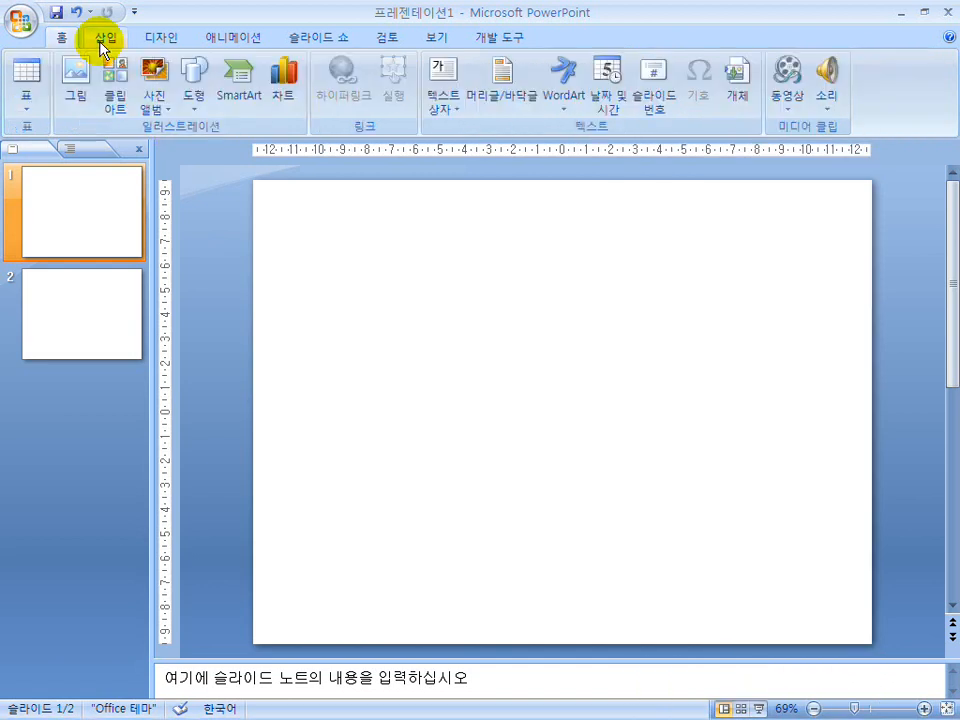
click(222, 105)
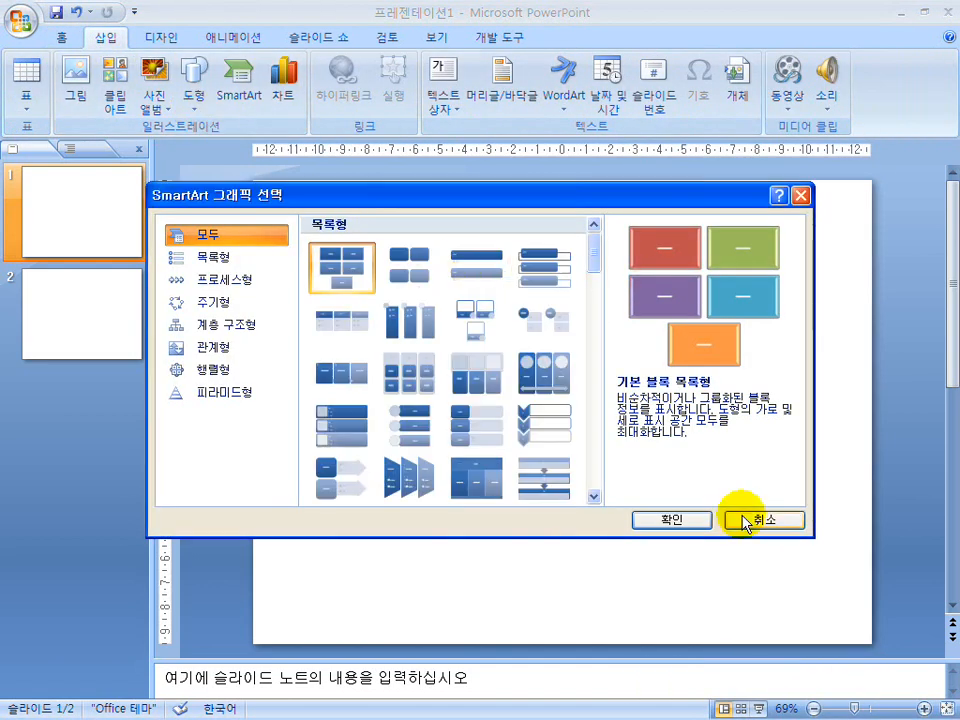
click(752, 517)
click(193, 86)
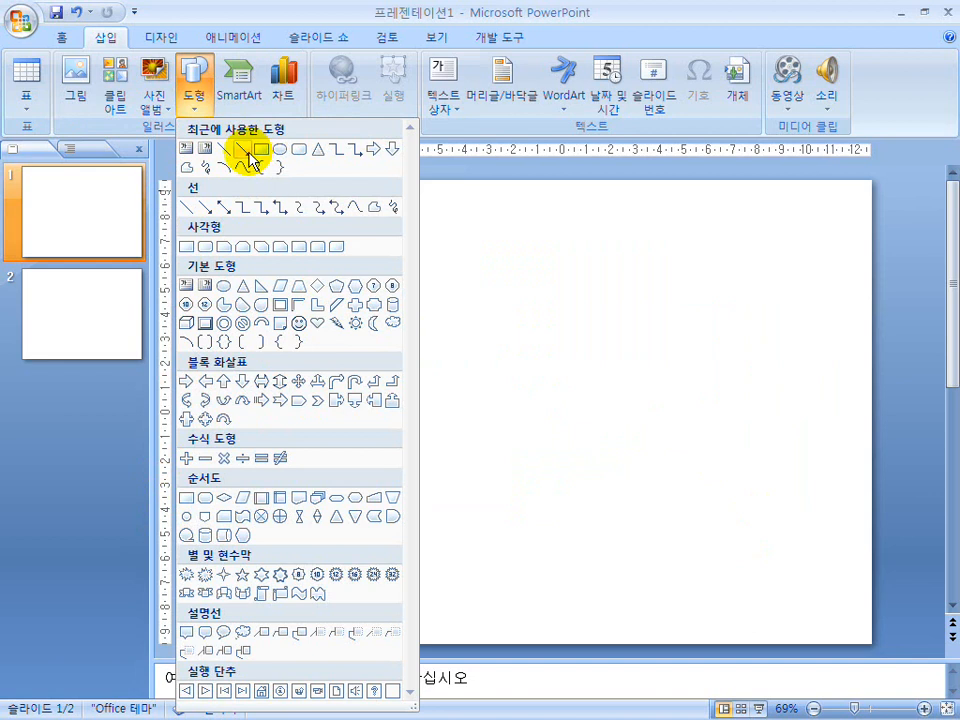
click(57, 42)
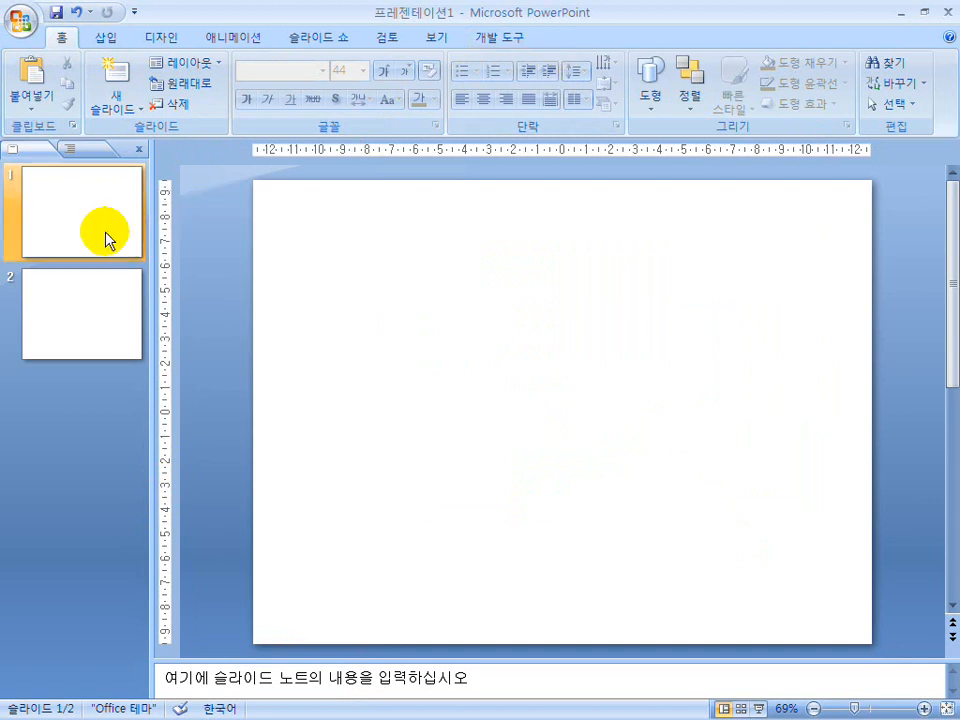
Draw a rectangle and a rounded rectangle side by side in the upper half of the first slide.
click(79, 225)
click(650, 90)
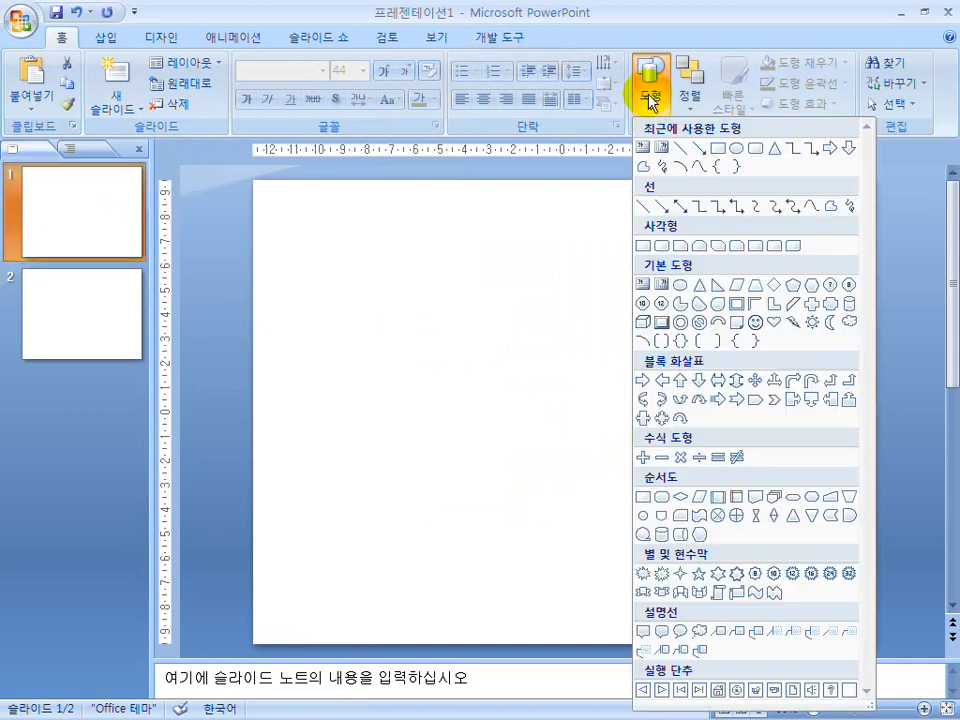
click(643, 246)
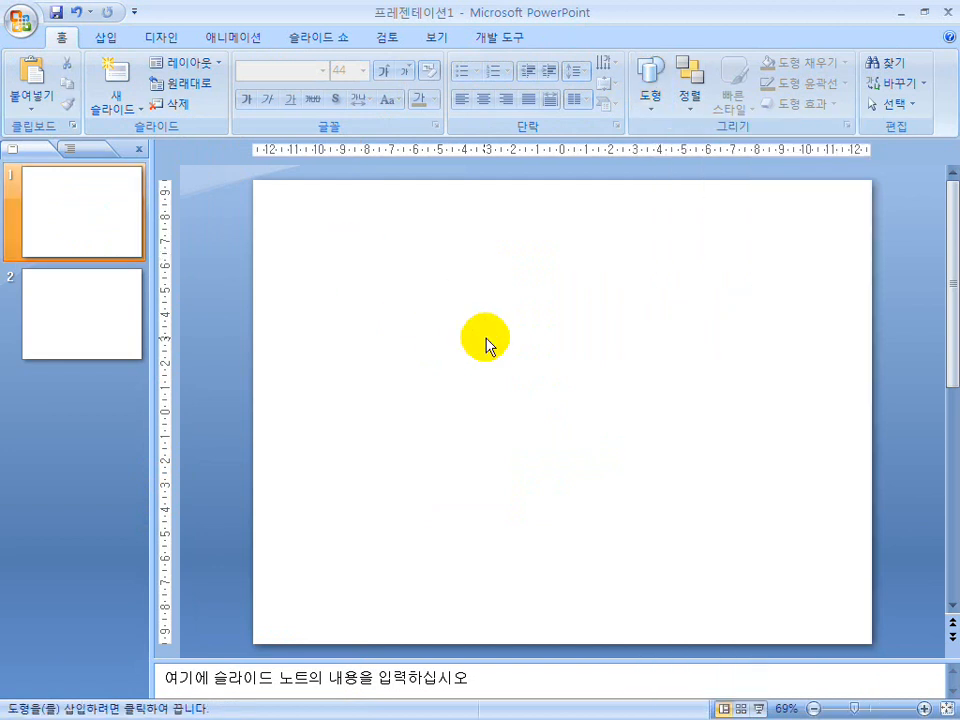
drag(485, 338, 343, 251)
click(655, 92)
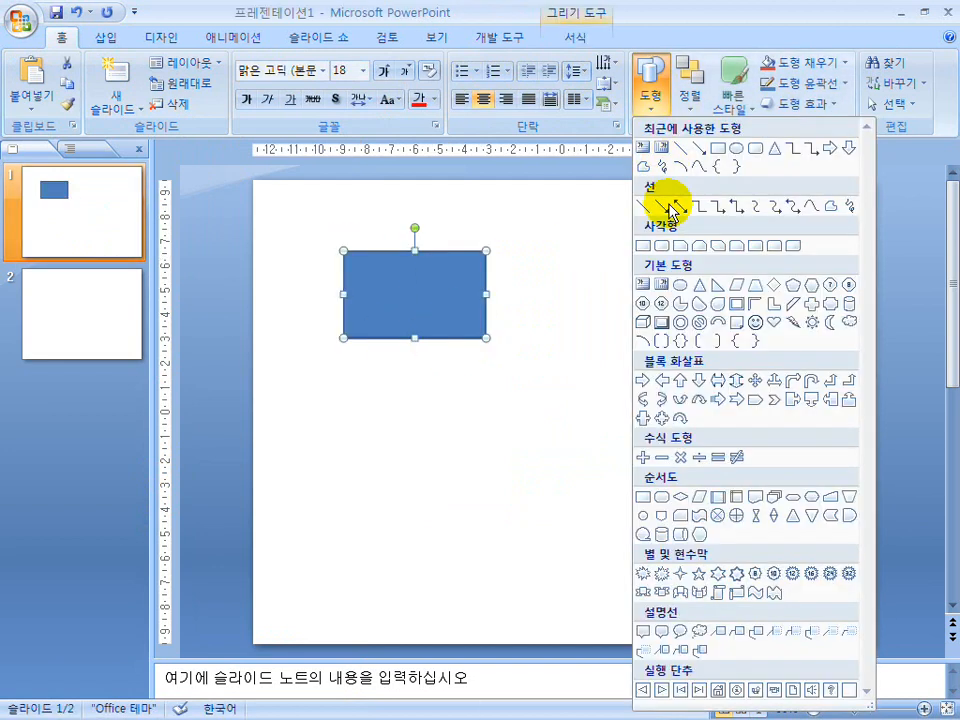
click(668, 250)
drag(555, 251, 691, 354)
Draw a cube below the rectangle and a bevel shape below the rounded rectangle.
click(652, 92)
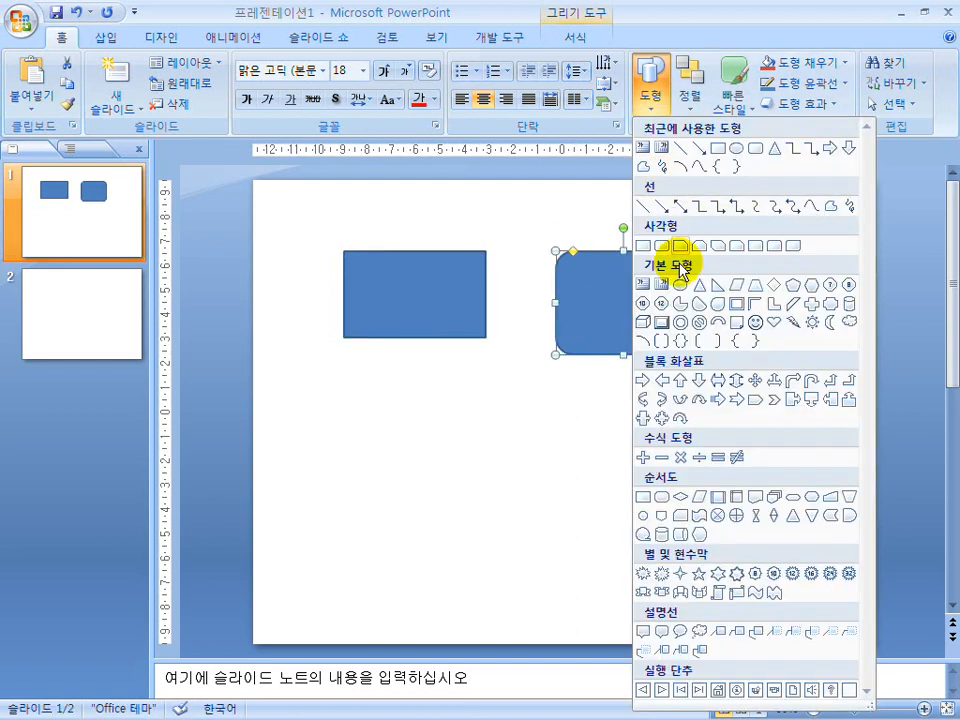
click(649, 321)
drag(363, 410, 515, 475)
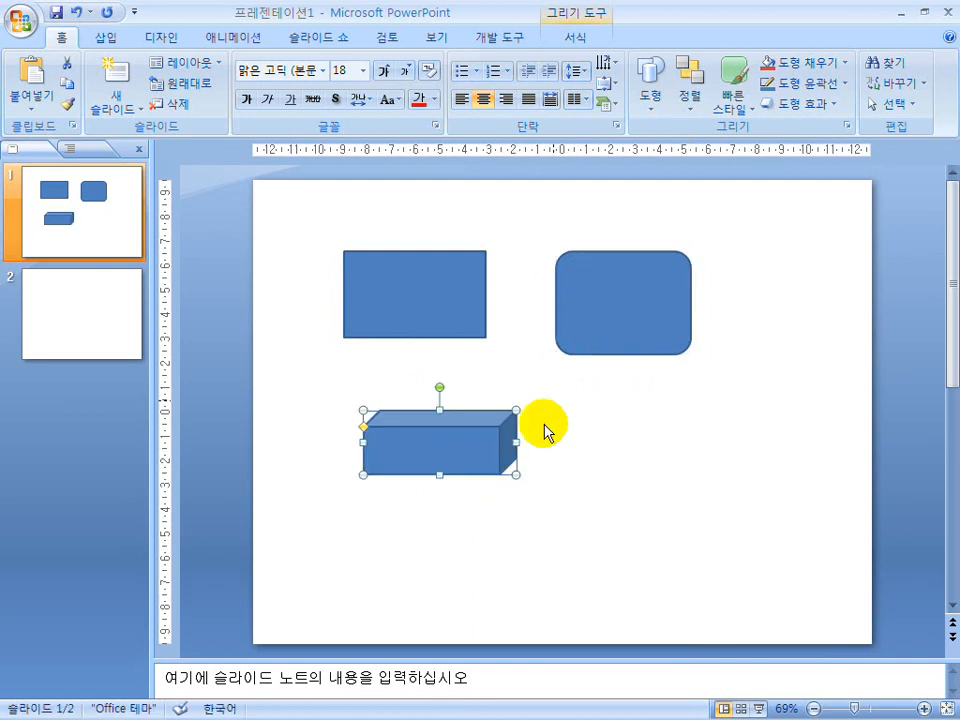
click(656, 100)
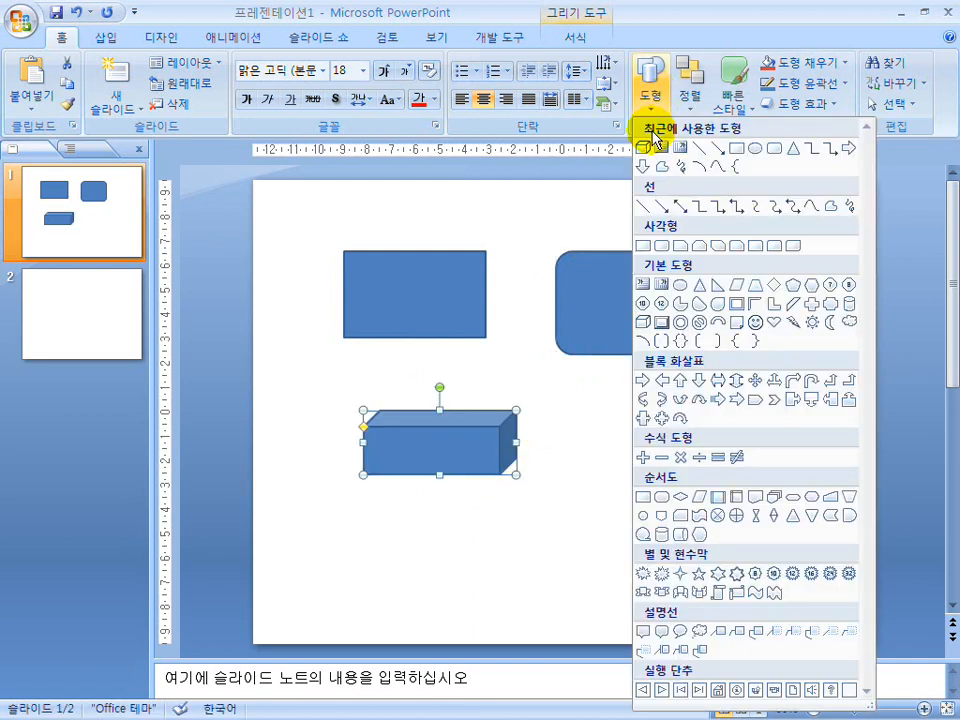
click(662, 323)
drag(603, 445, 770, 528)
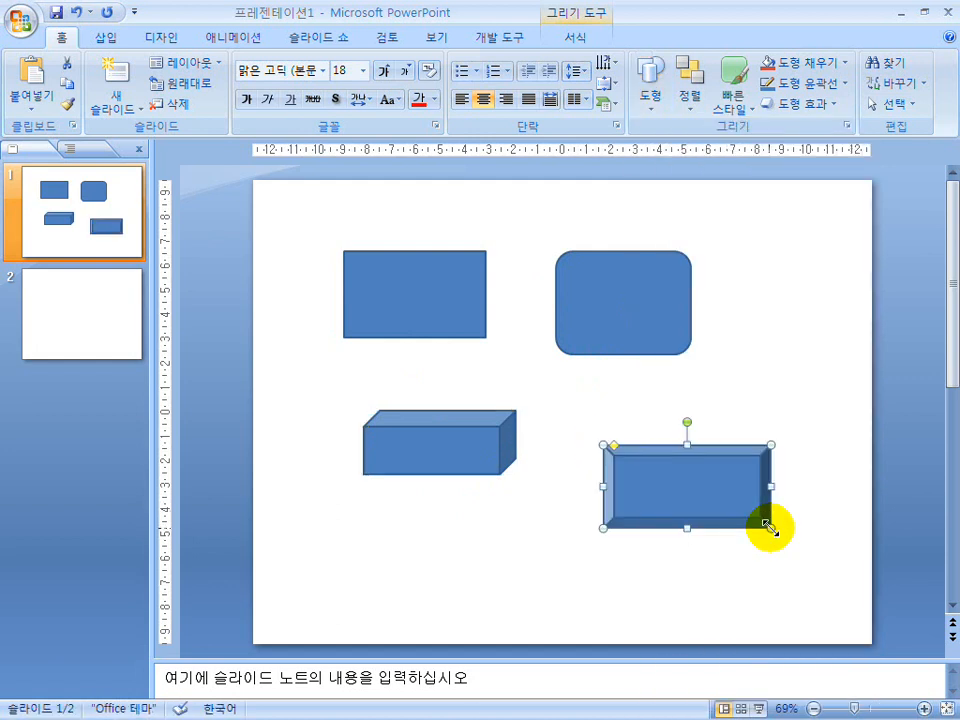
Select the rounded rectangle, the bevel and the rectangle in turn to compare the drawn shapes.
click(626, 321)
click(602, 352)
click(651, 475)
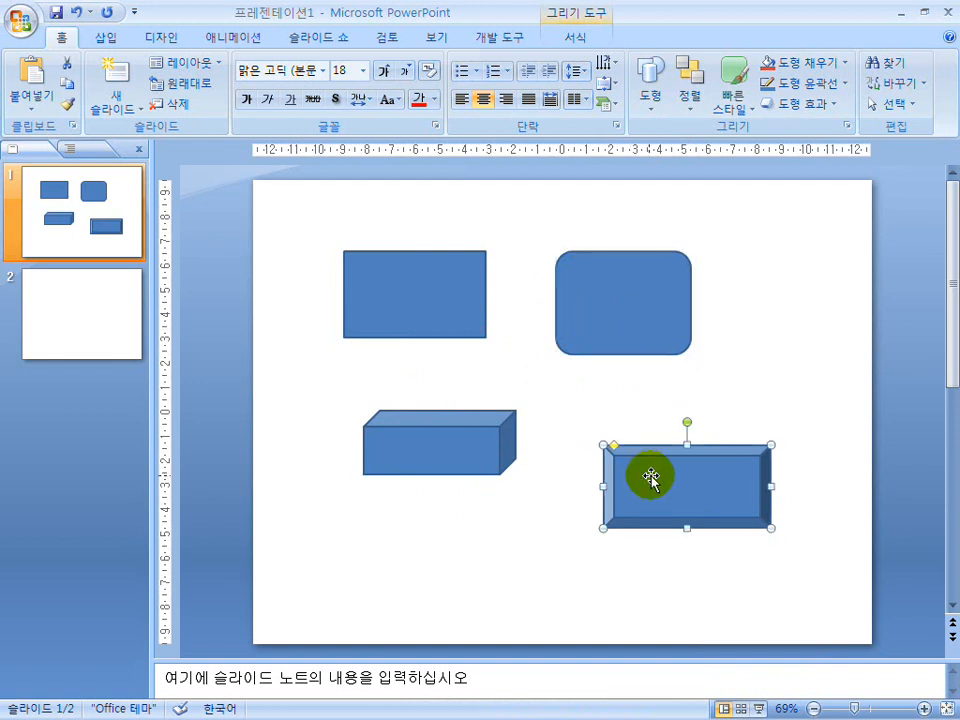
click(600, 310)
click(422, 306)
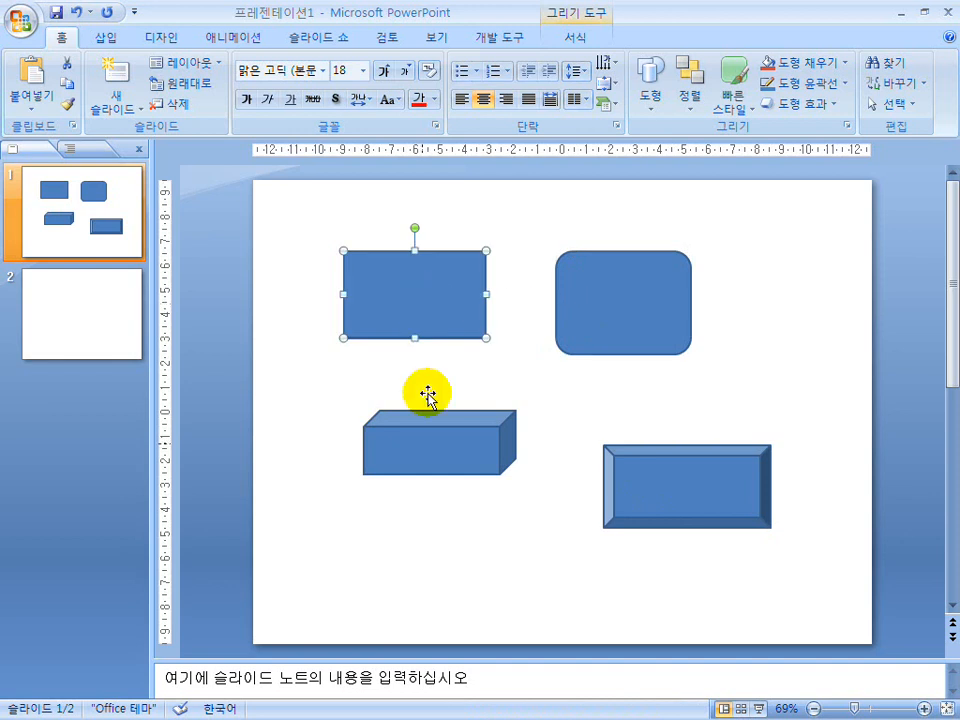
Open the document 09년 1회 A-C-D형 from the 파워포인트편 folder and examine its shading-ratio rule and sample slide drawings.
key(super)
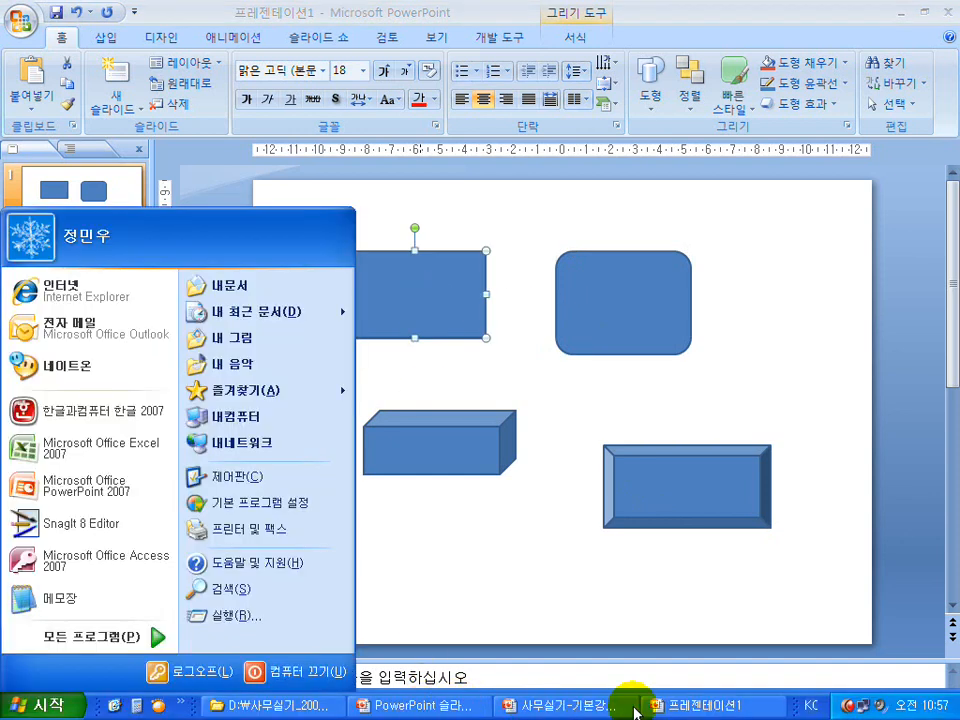
click(290, 706)
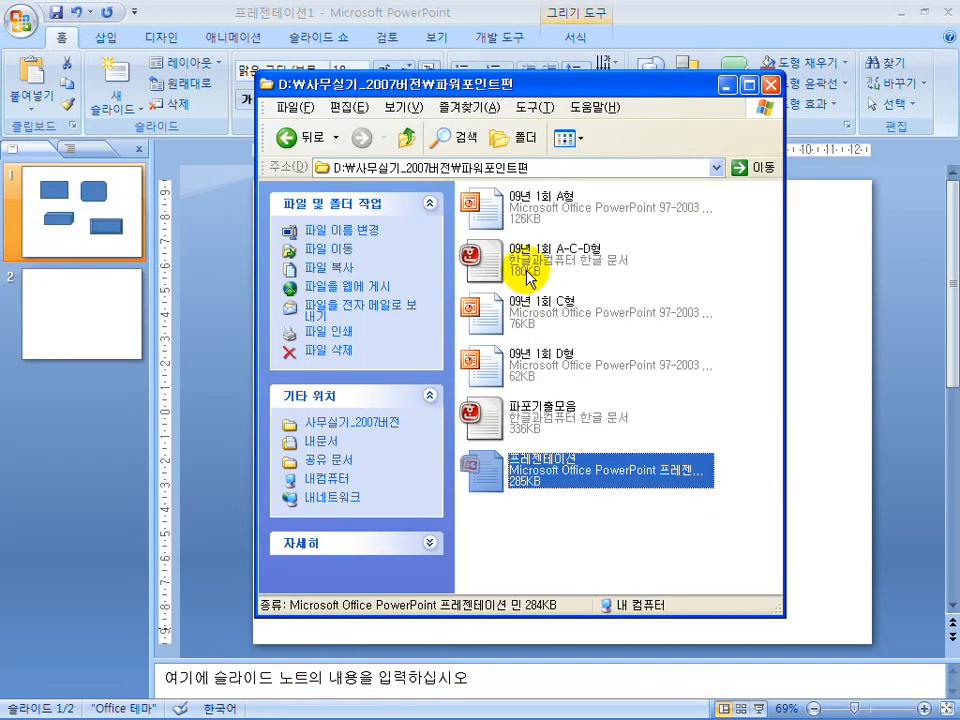
double_click(527, 277)
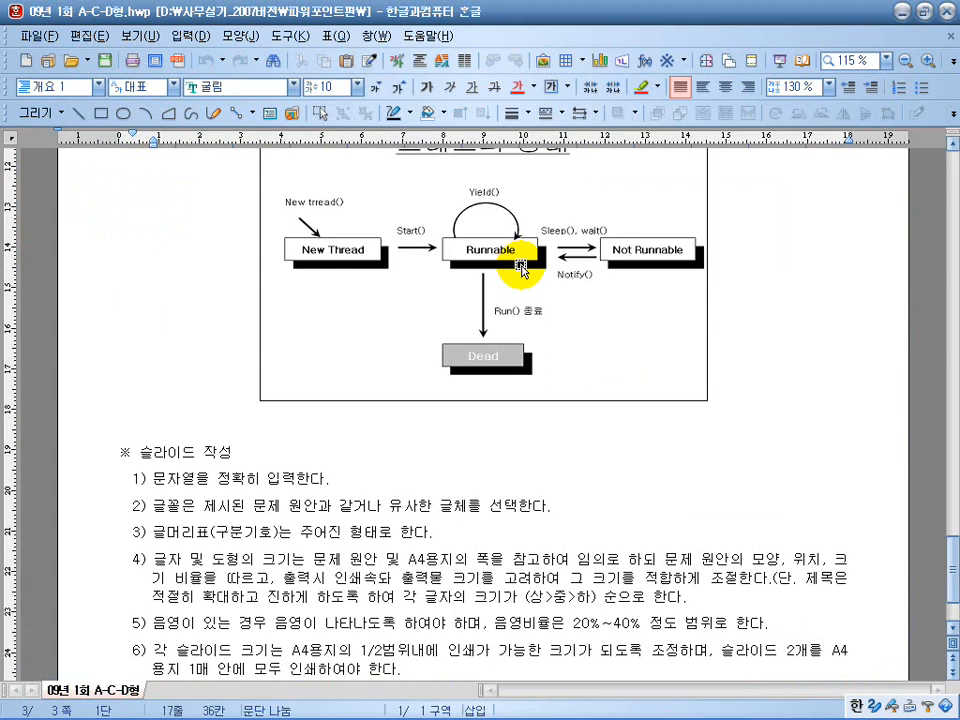
click(520, 262)
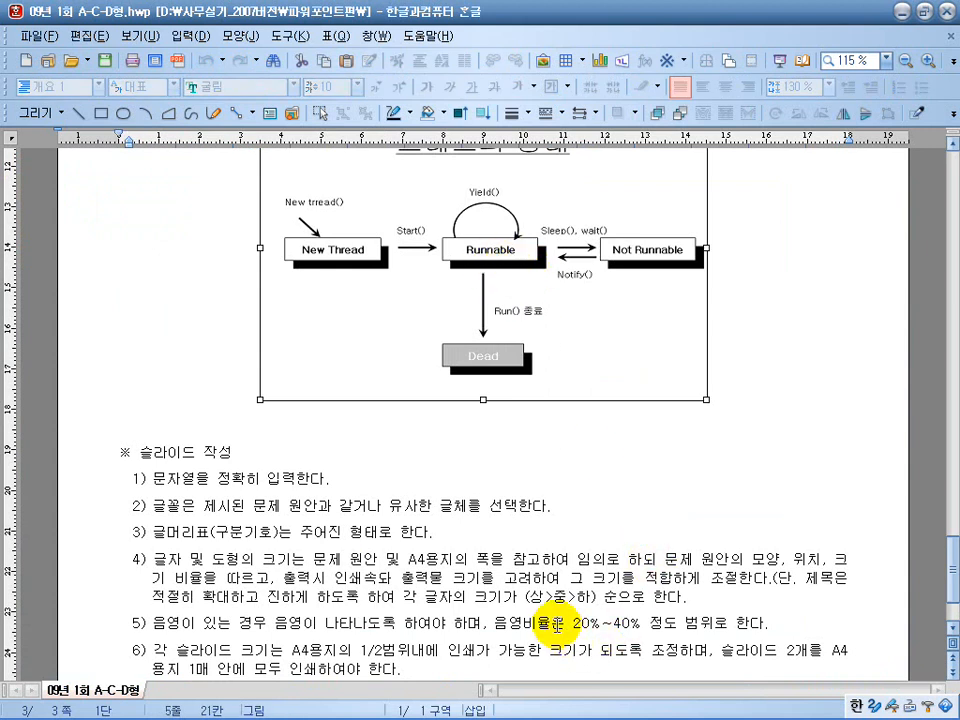
drag(557, 625, 690, 630)
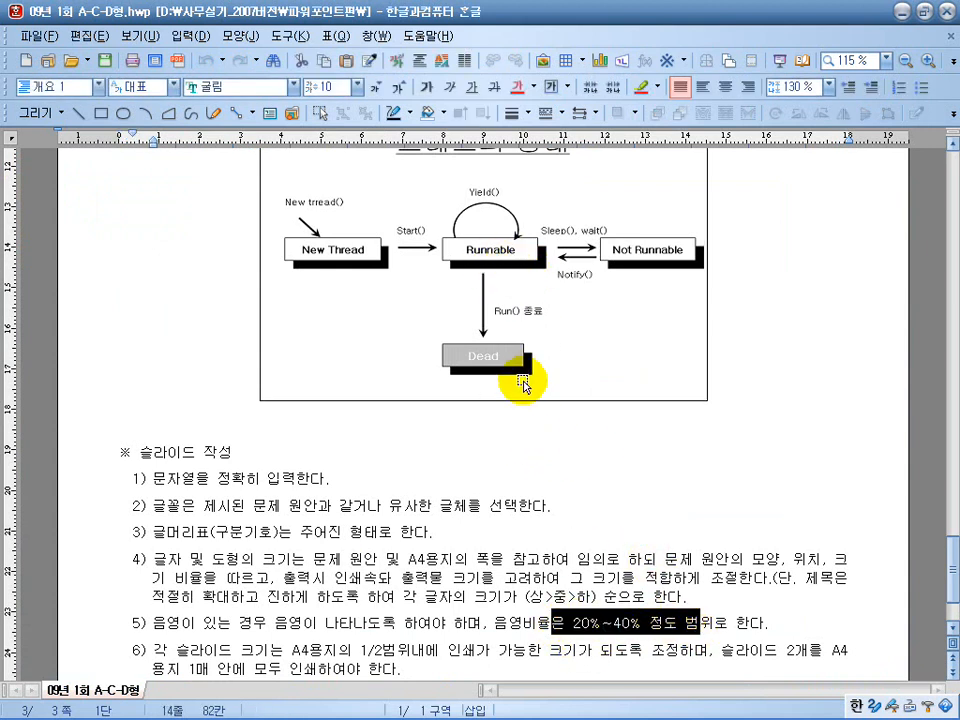
scroll(518, 377, up, 15)
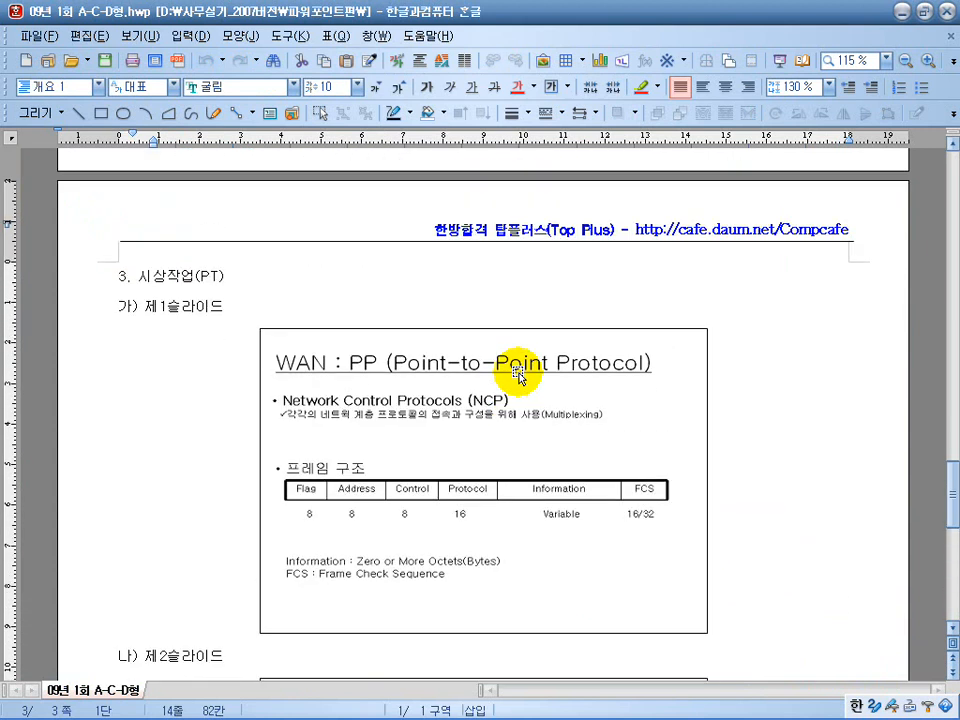
scroll(518, 377, up, 8)
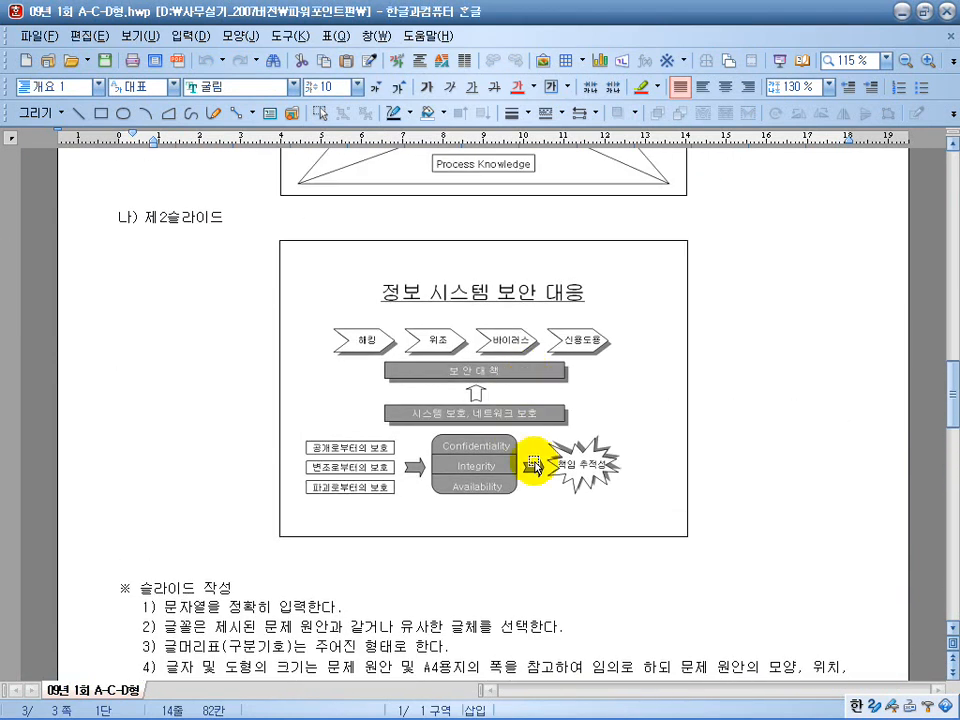
scroll(522, 458, up, 5)
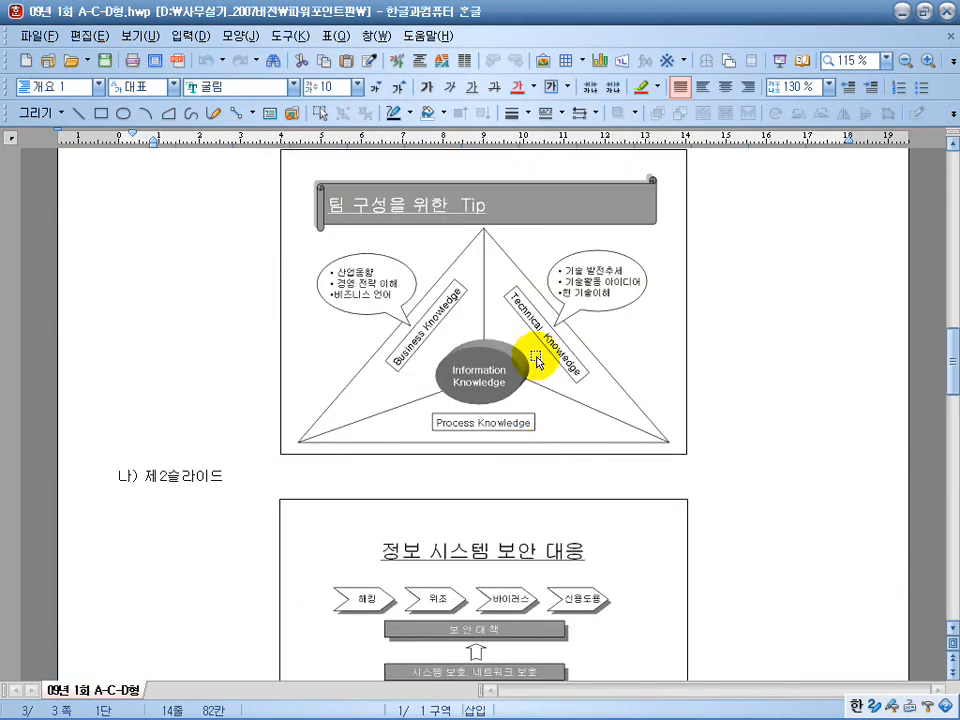
Switch back to 프레젠테이션1 in PowerPoint and select the rounded rectangle with its drawing format commands showing.
key(super)
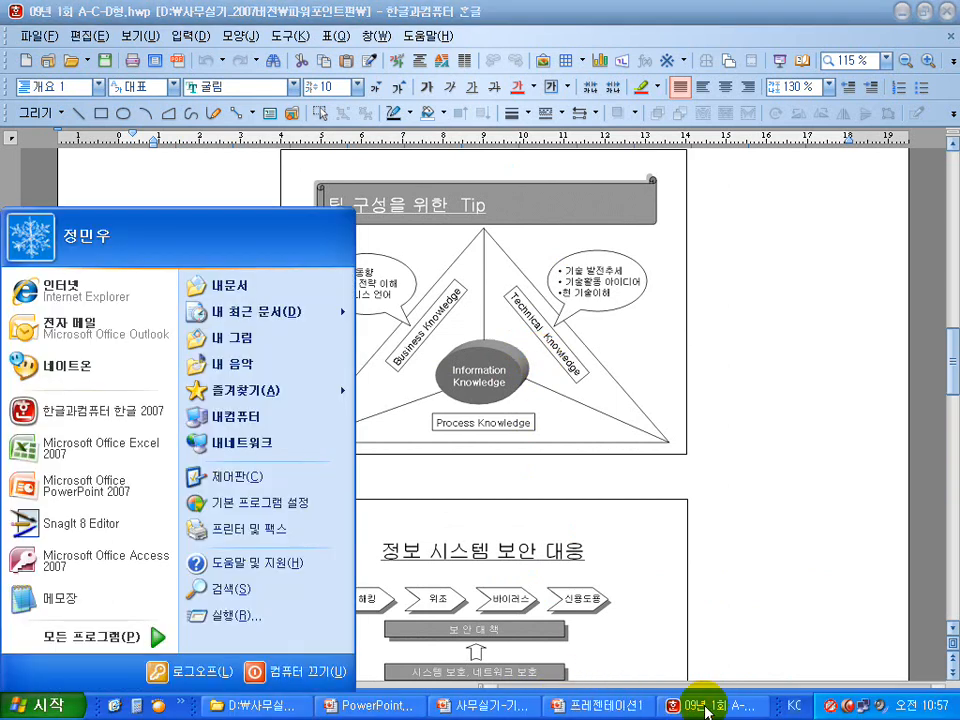
click(582, 708)
click(607, 317)
click(425, 315)
click(628, 318)
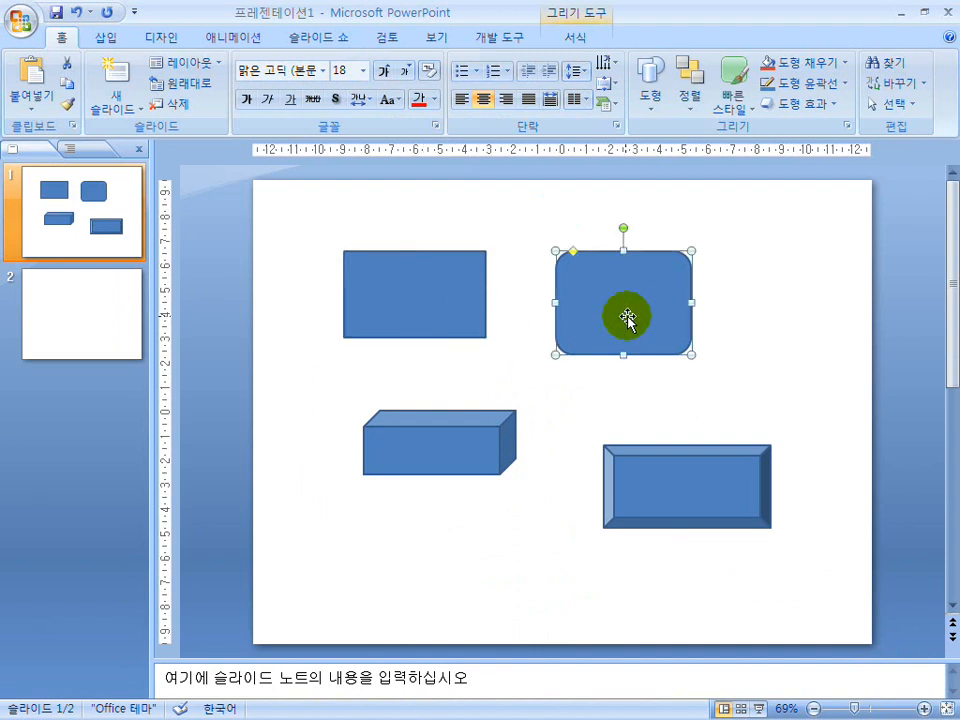
click(628, 318)
click(598, 317)
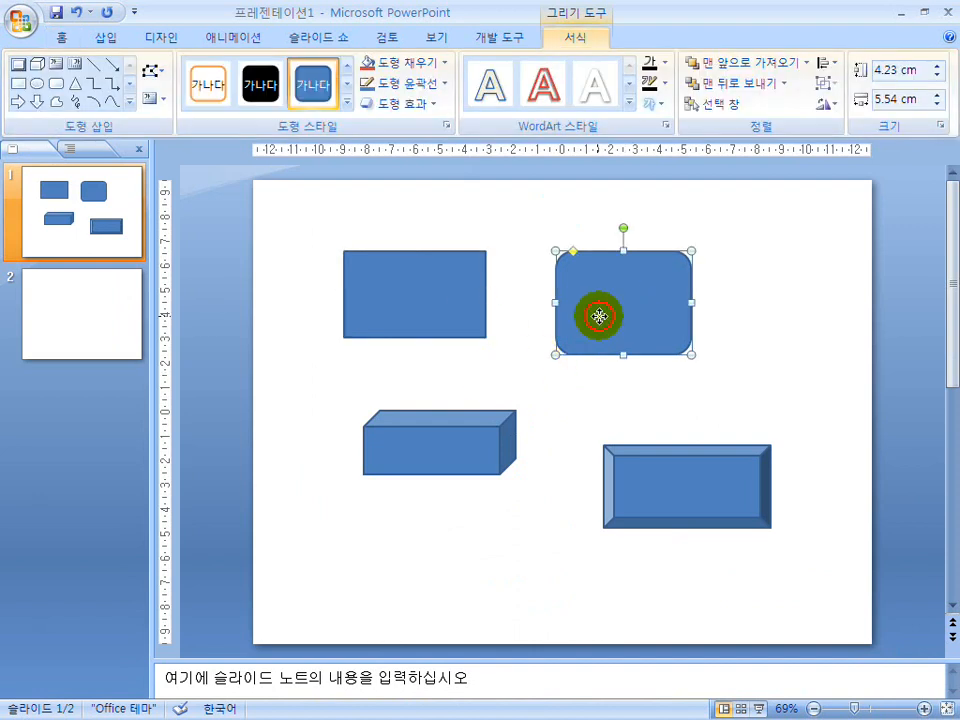
Try a solid white fill on the rounded rectangle, and set its fill to 채우기 없음 (no fill).
right_click(598, 317)
click(638, 583)
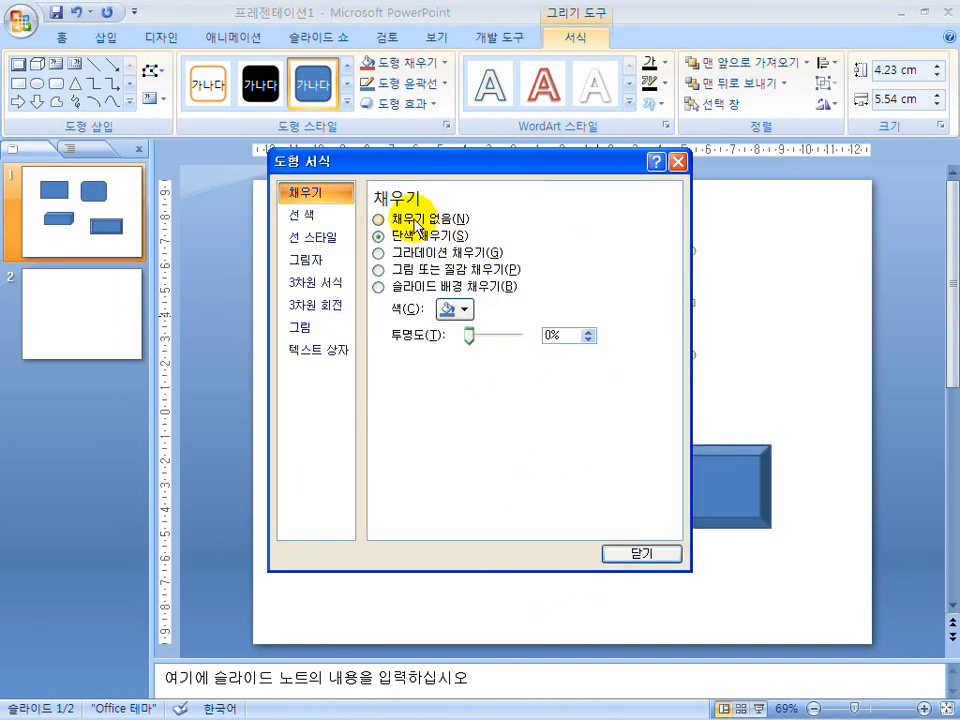
click(406, 222)
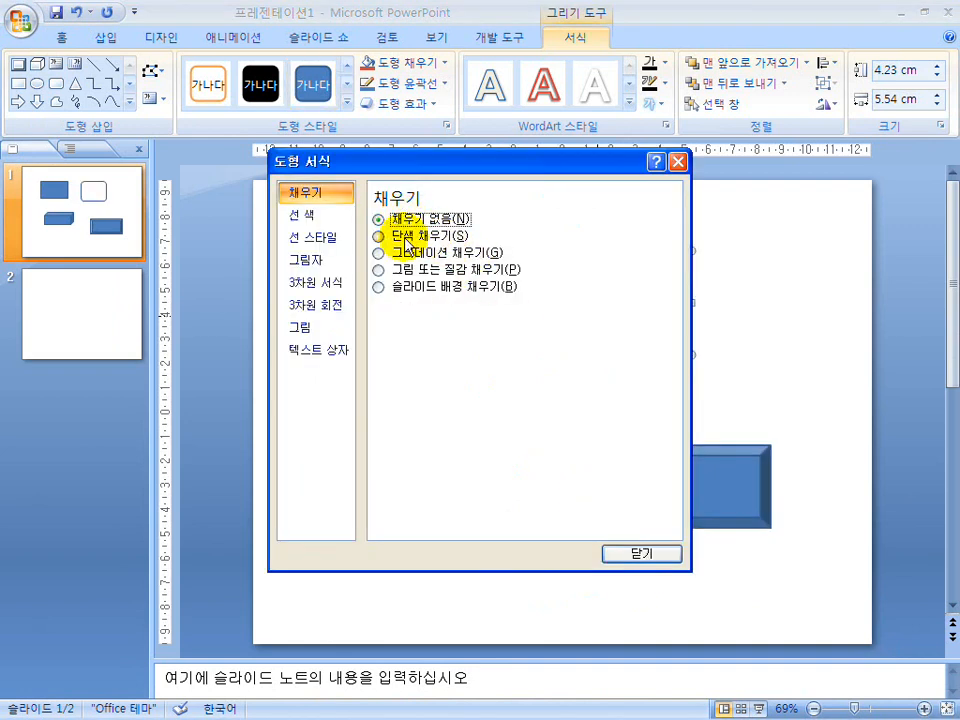
click(378, 237)
click(463, 311)
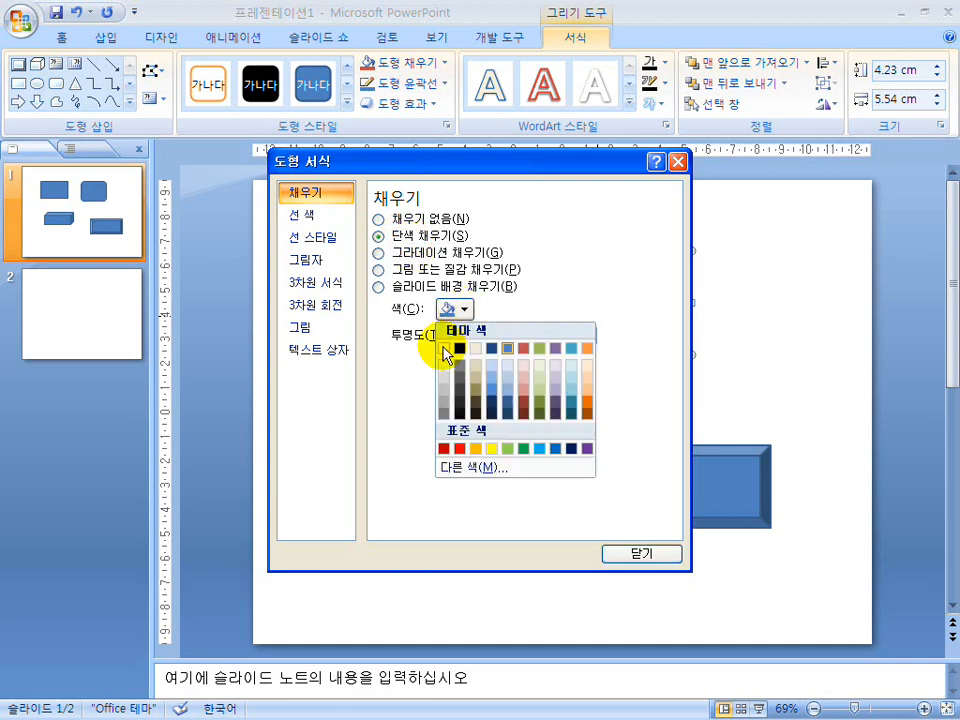
click(443, 349)
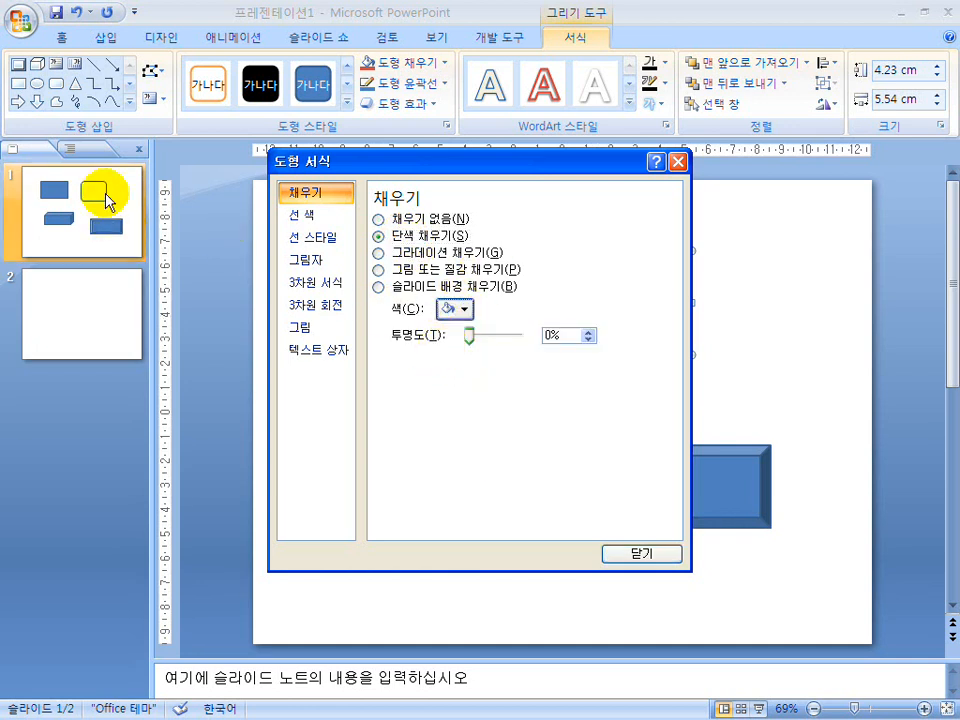
click(415, 218)
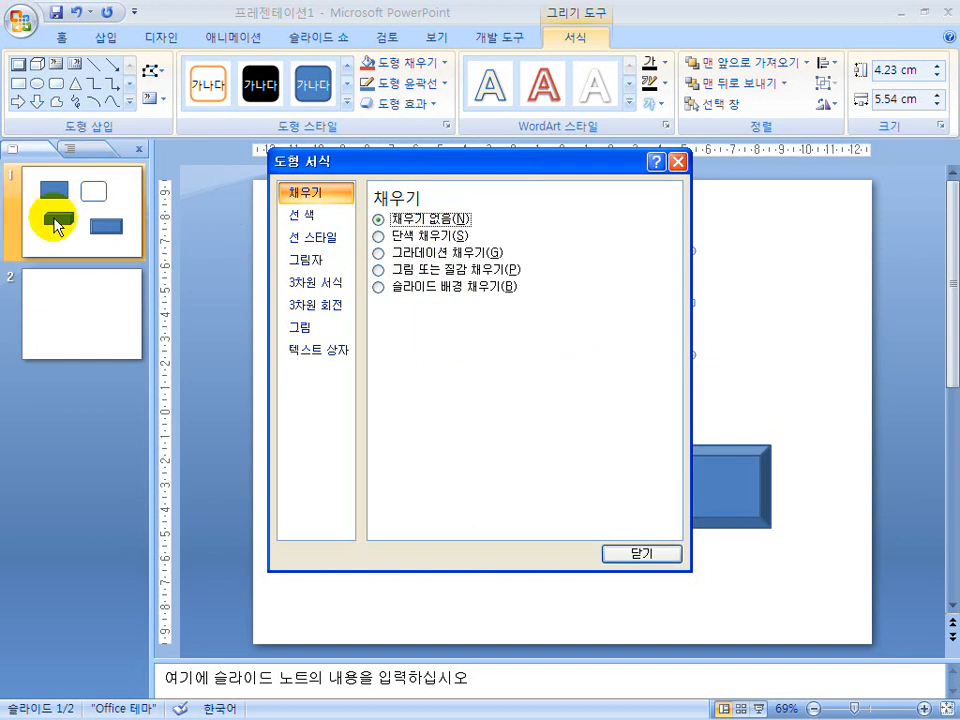
Set the rounded rectangle's outline colour to solid black.
click(298, 215)
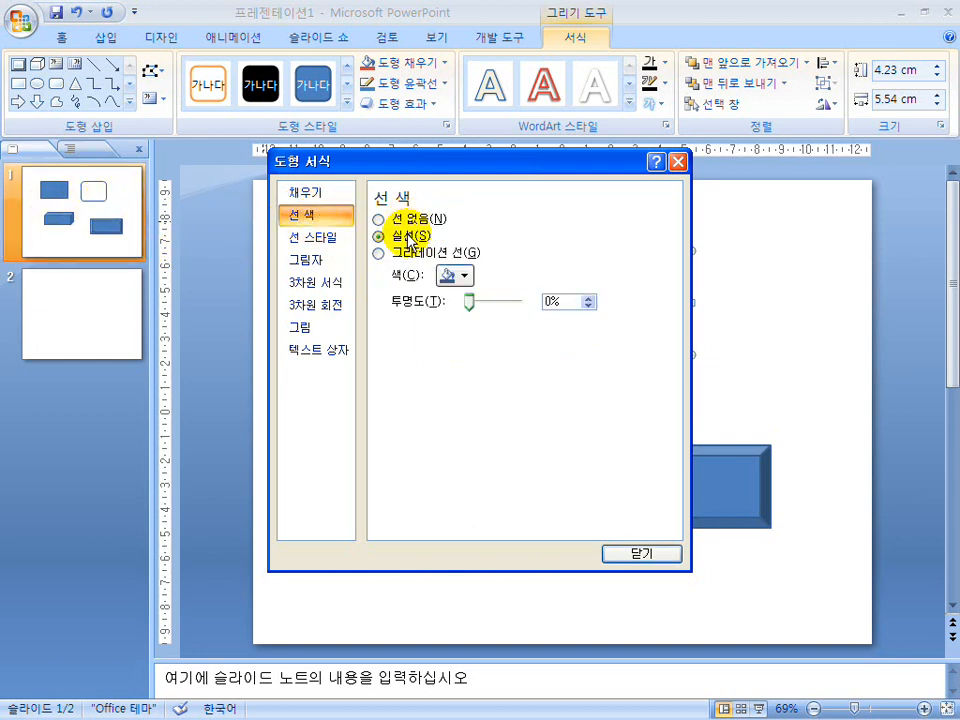
click(455, 275)
click(459, 317)
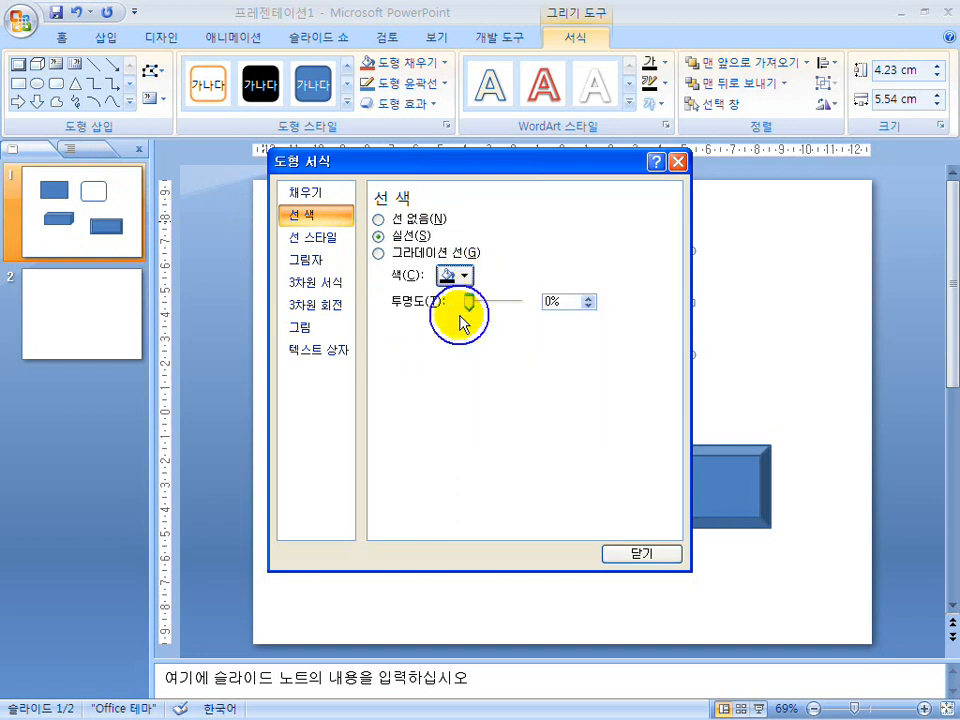
Set the rounded rectangle's line width to 1 pt, close the shape formatting dialog and deselect the shape.
drag(439, 156, 428, 200)
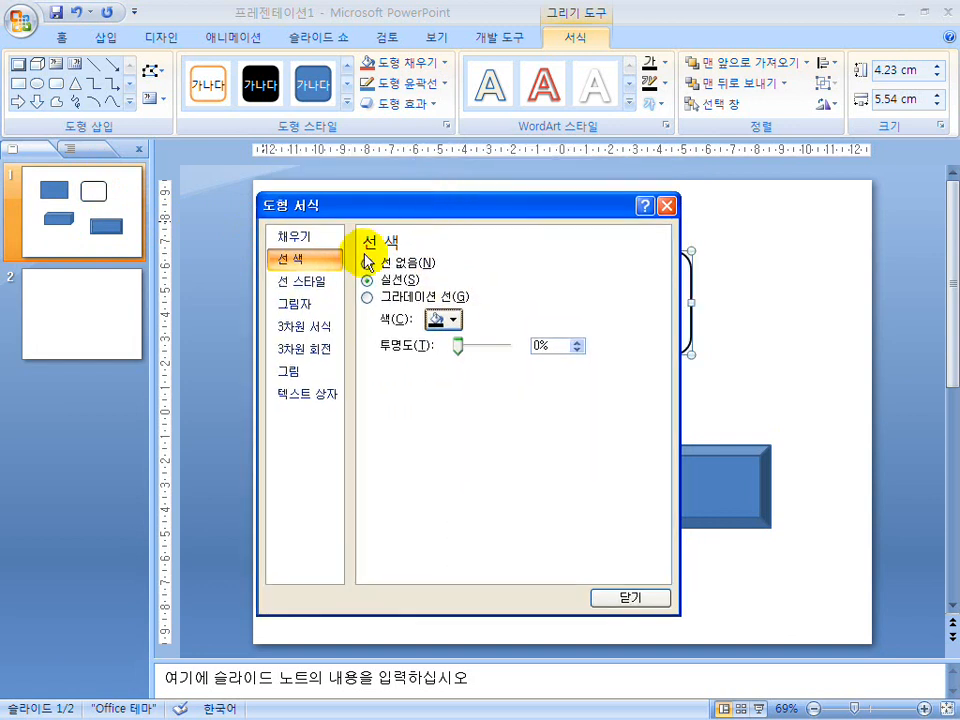
click(305, 285)
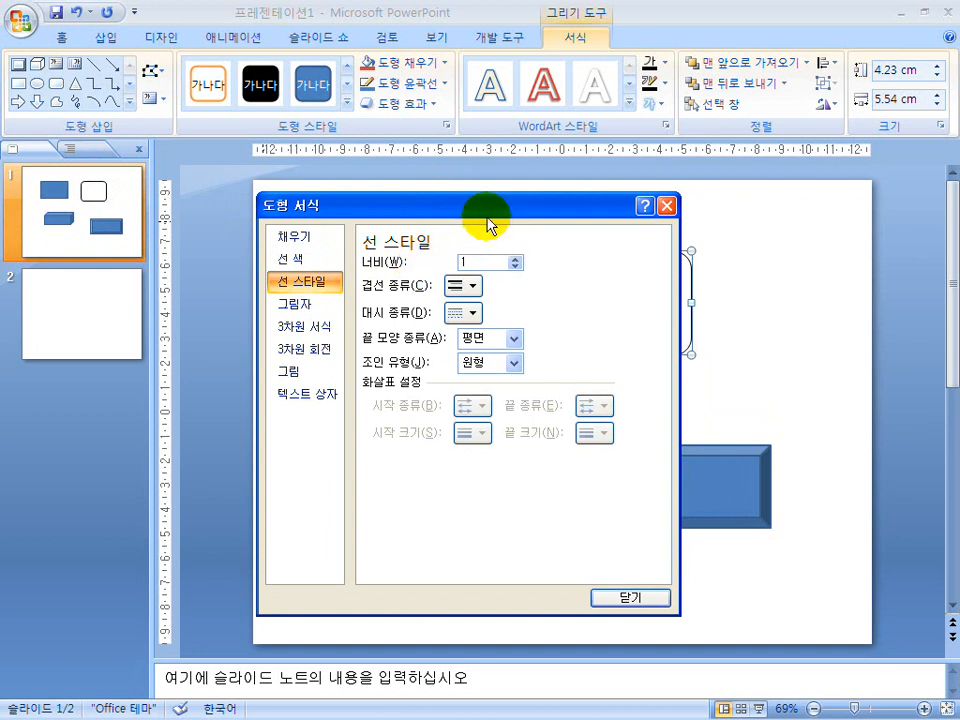
drag(488, 222, 330, 235)
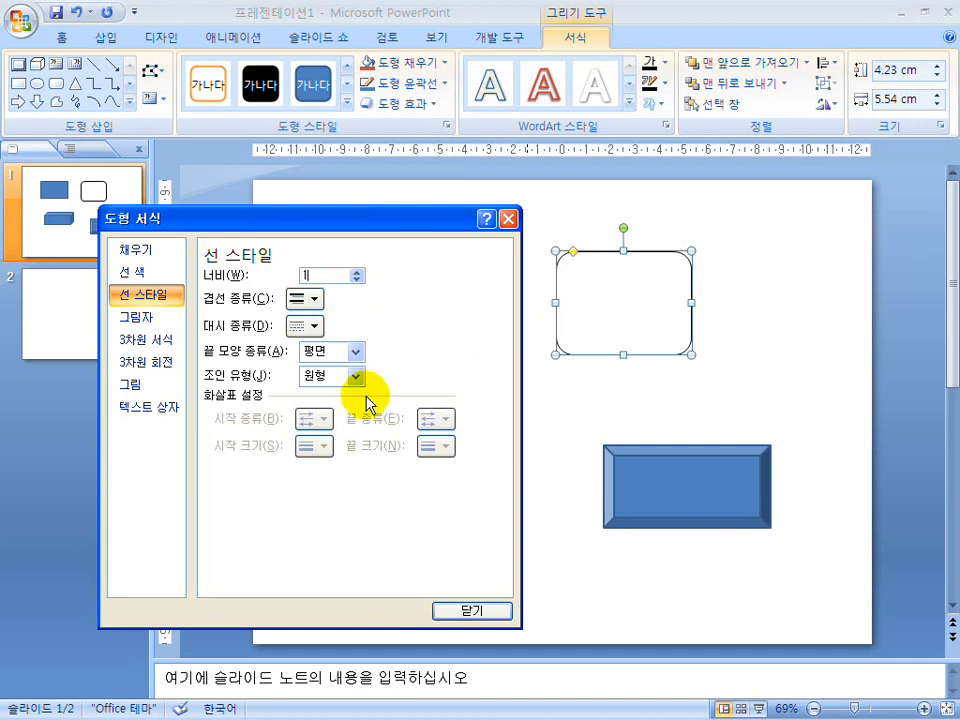
click(471, 610)
click(555, 503)
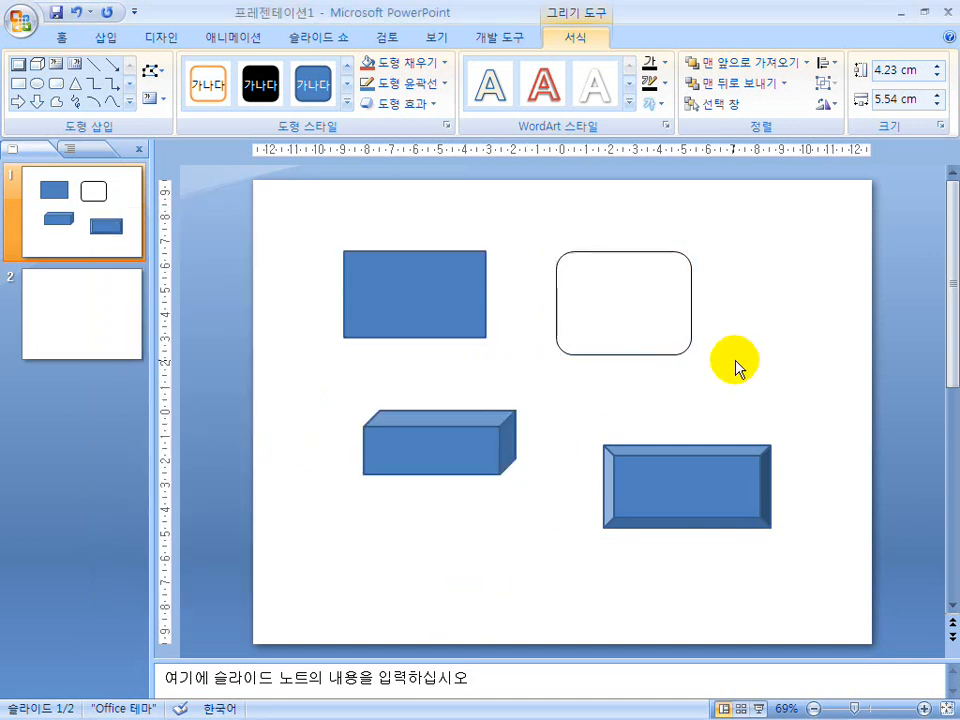
Draw a right triangle below the cube in the lower part of the first slide.
click(613, 353)
click(613, 353)
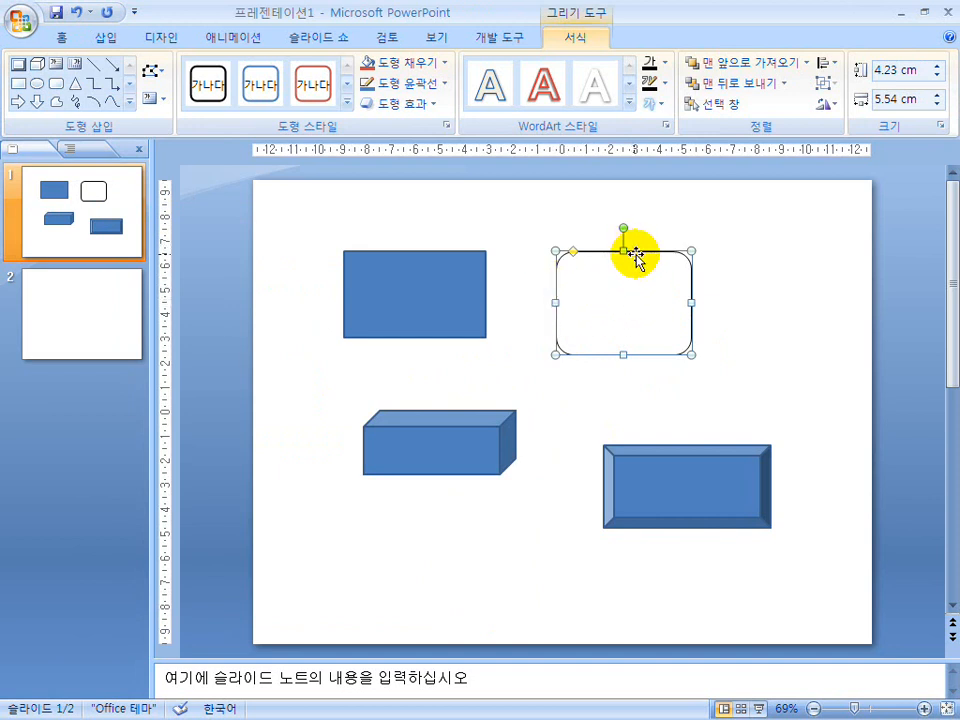
click(62, 37)
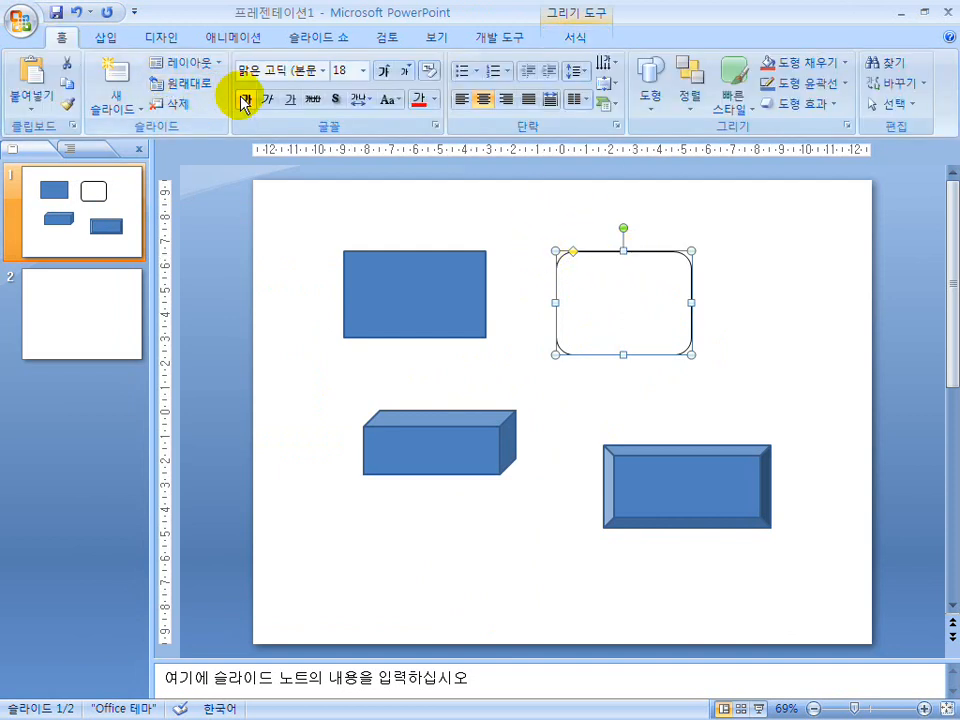
click(645, 88)
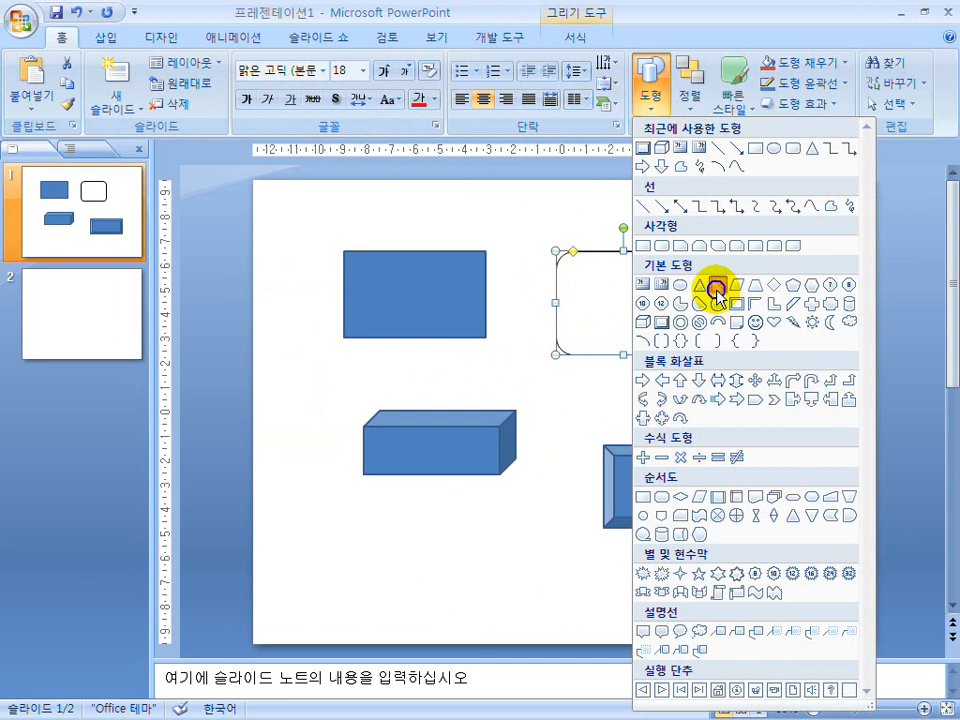
click(717, 289)
drag(326, 486, 433, 573)
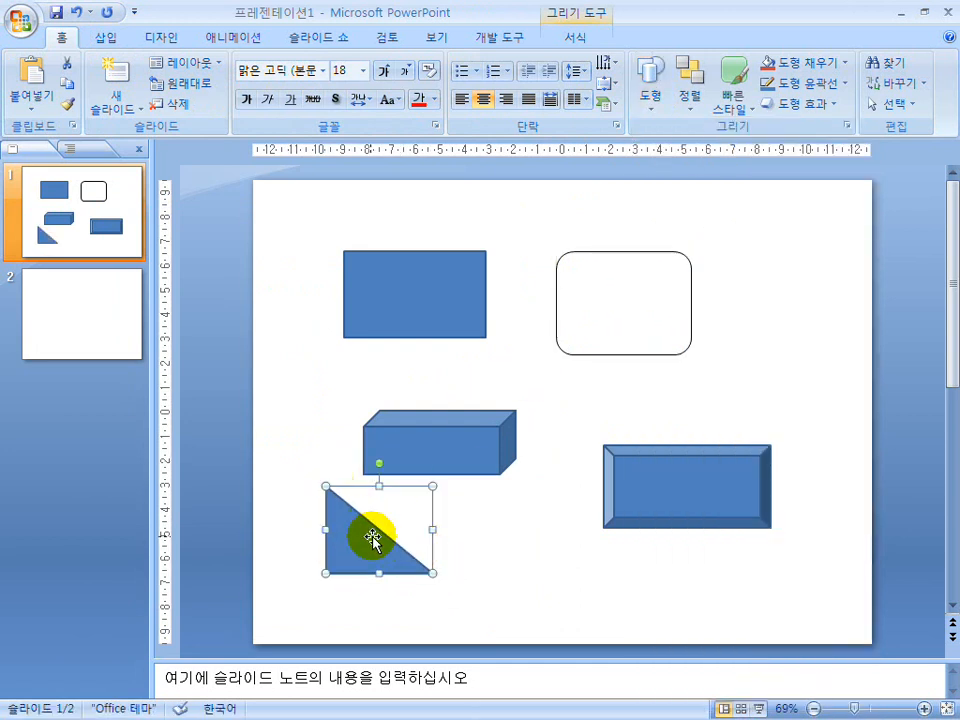
Review the rounded rectangle's fill, line colour and line style settings in the shape formatting dialog.
click(620, 355)
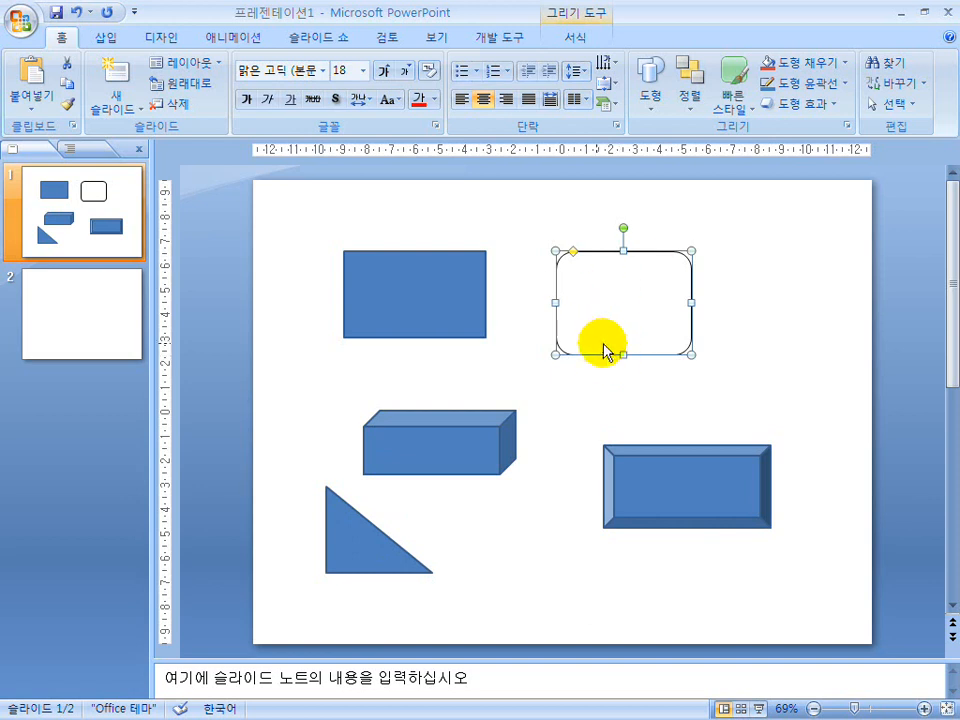
right_click(597, 354)
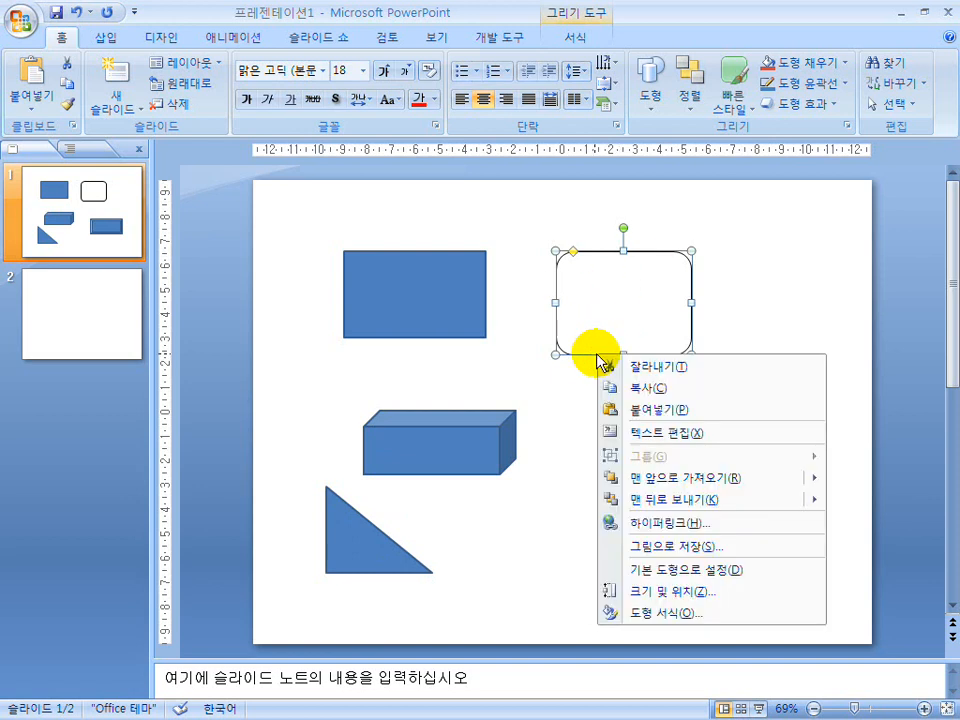
click(652, 613)
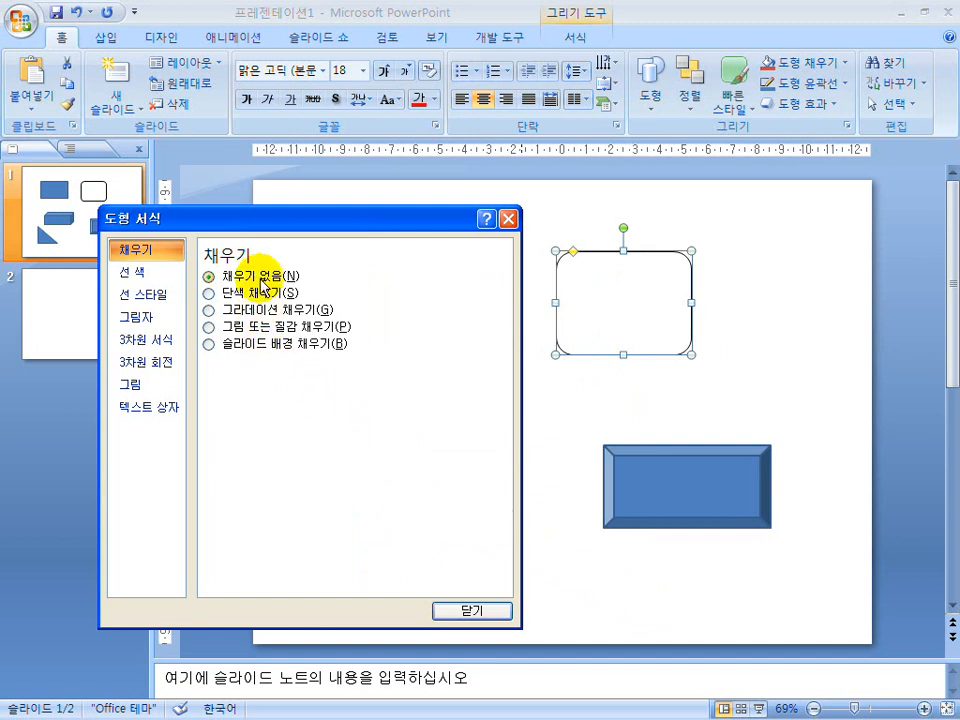
click(140, 272)
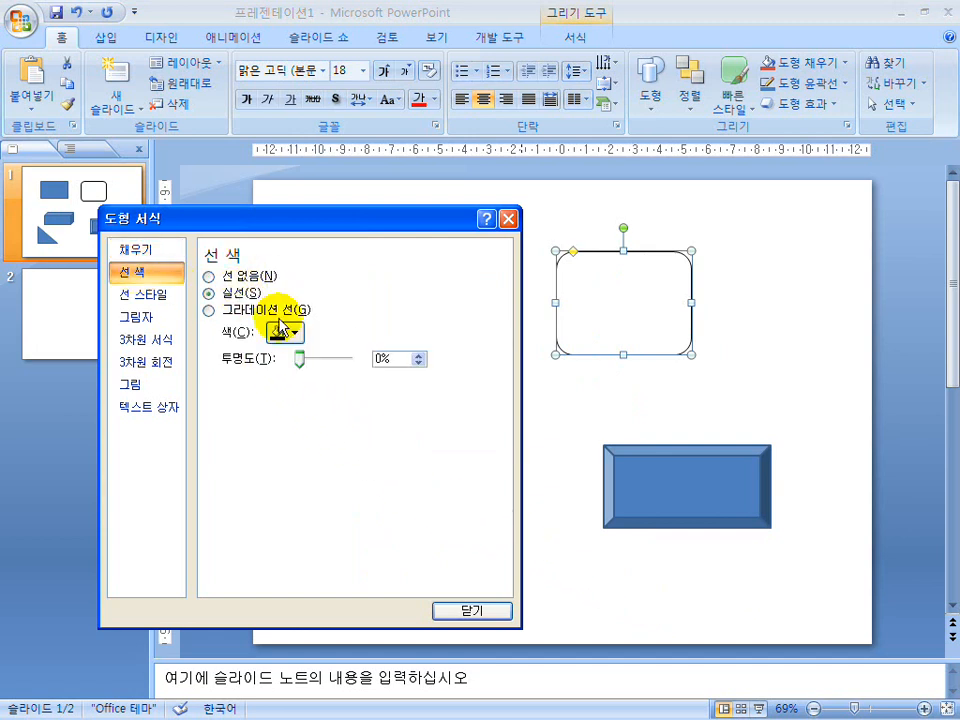
click(152, 292)
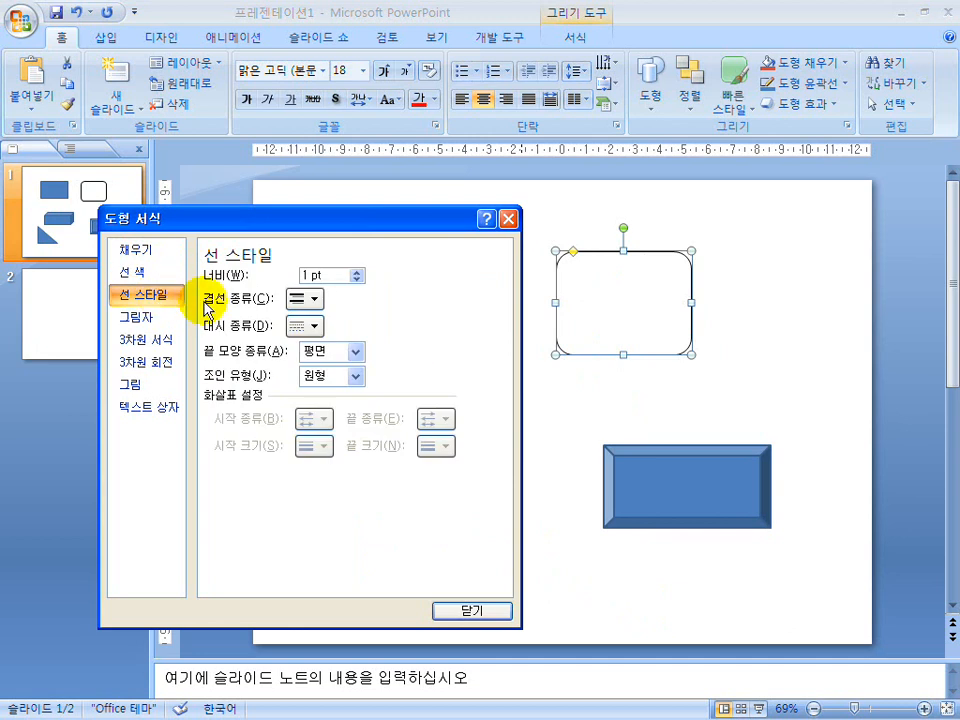
click(480, 613)
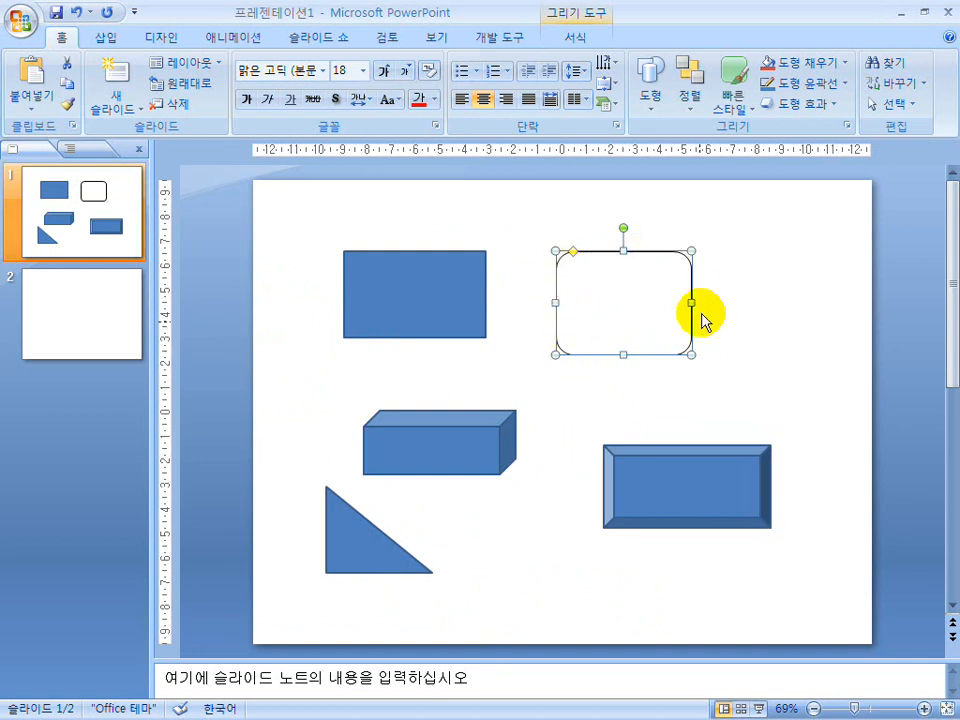
Make the rounded rectangle's formatting the default for new shapes and deselect it.
right_click(599, 354)
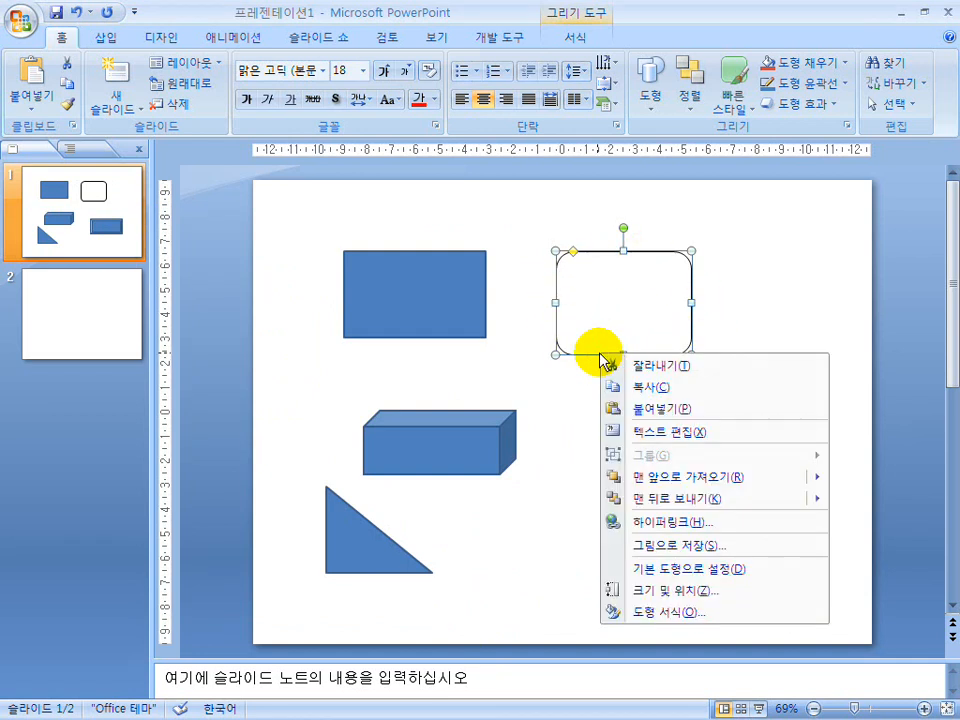
click(713, 577)
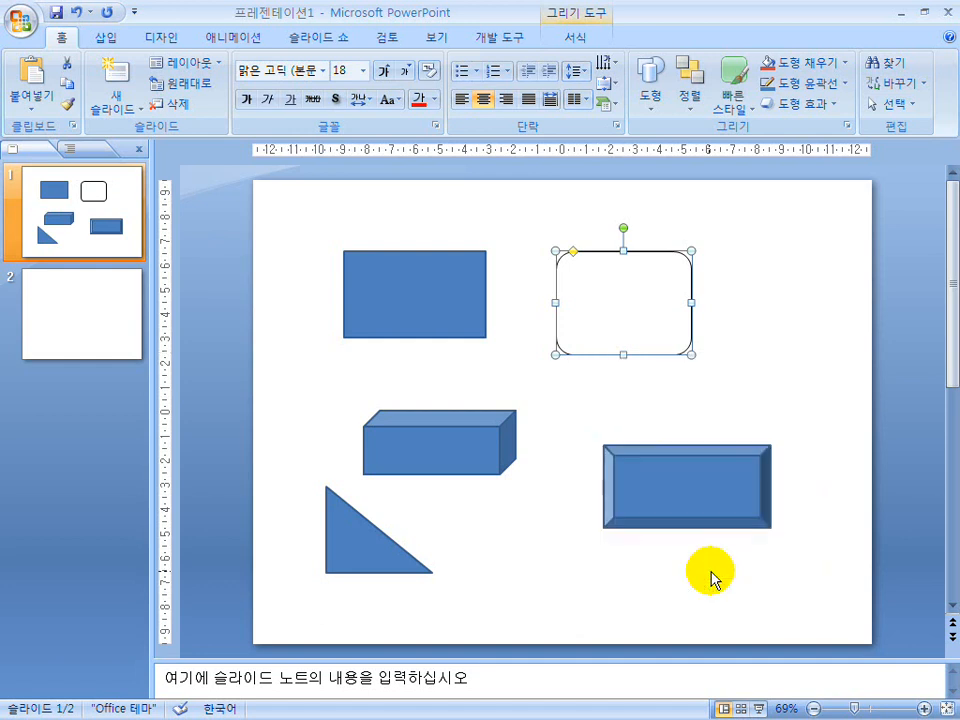
click(776, 349)
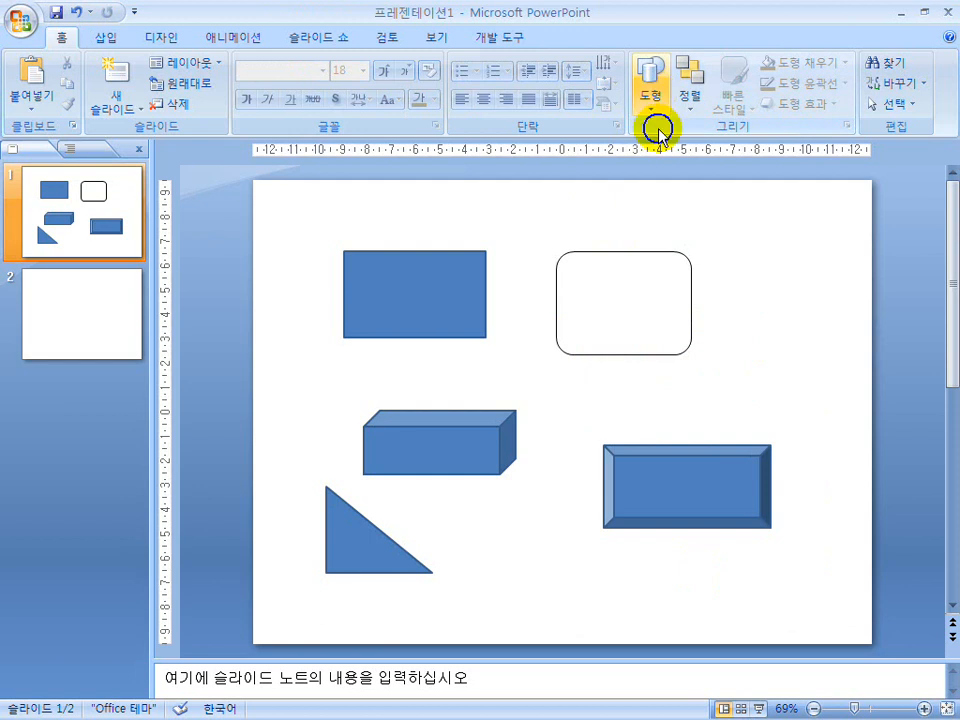
Draw a left brace on the slide, from beside the blue rectangle down to the cube.
click(658, 128)
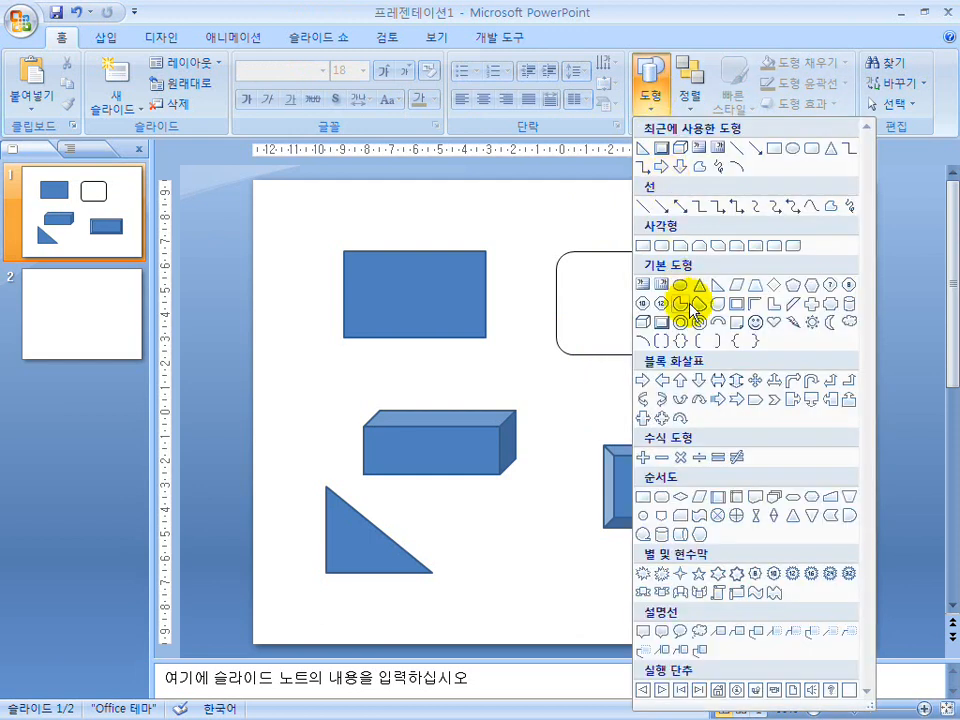
click(728, 344)
drag(296, 329, 360, 480)
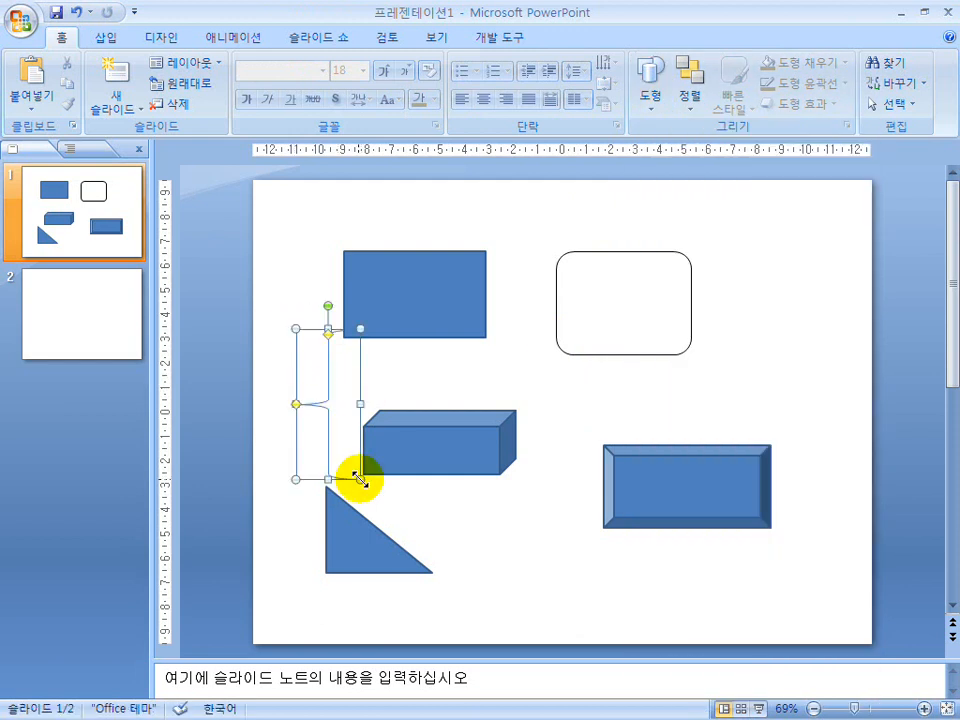
Draw a smiley face below the rounded rectangle, overlapping the corner of the bevel shape.
click(656, 126)
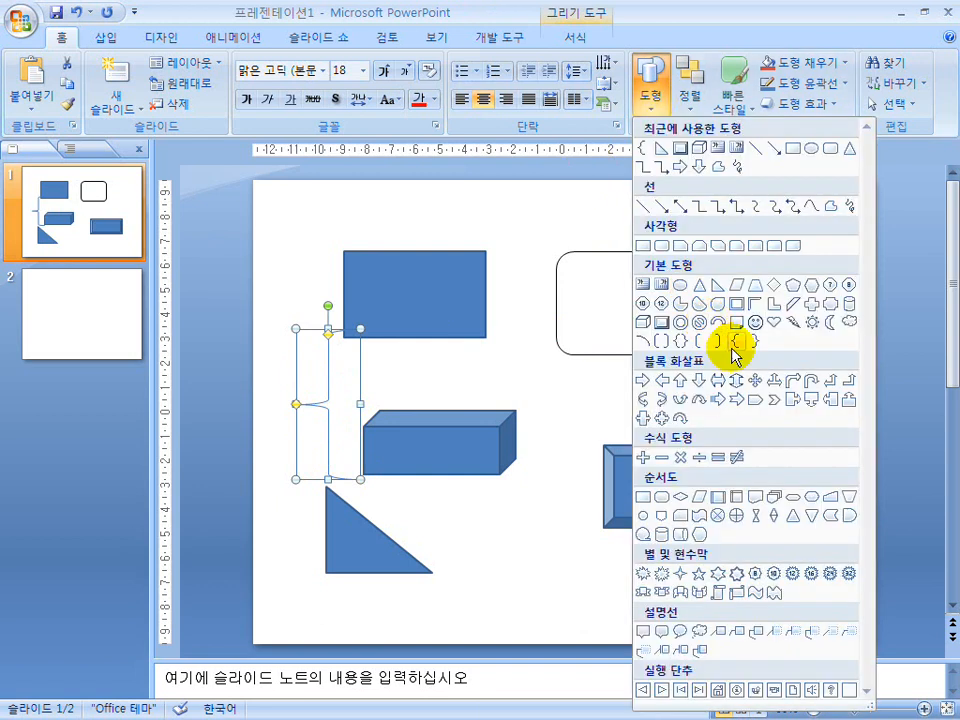
click(754, 324)
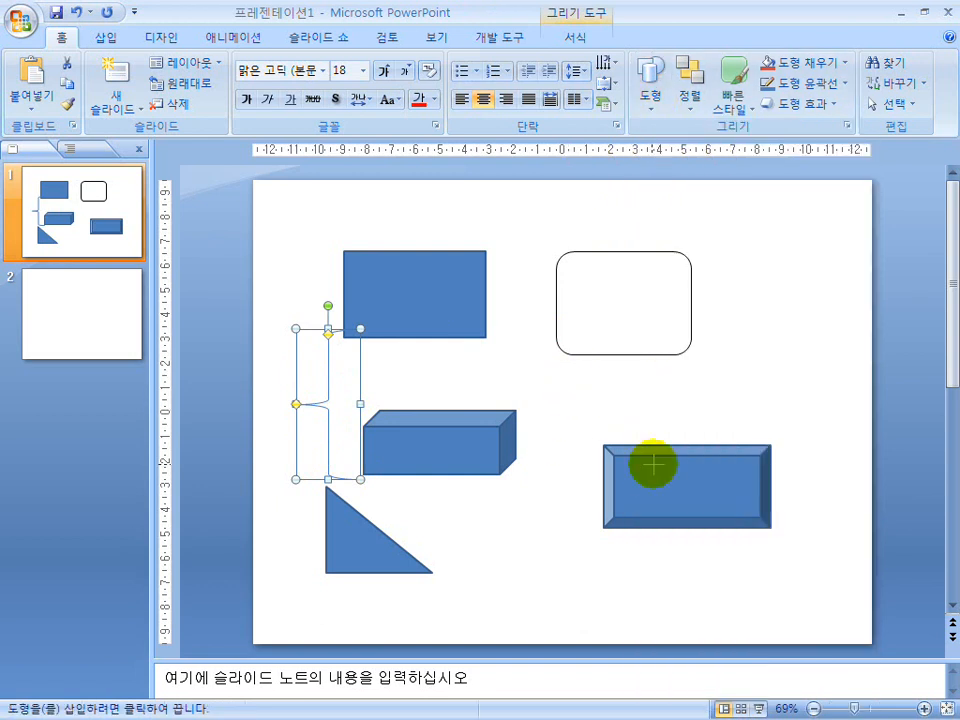
drag(653, 464, 569, 370)
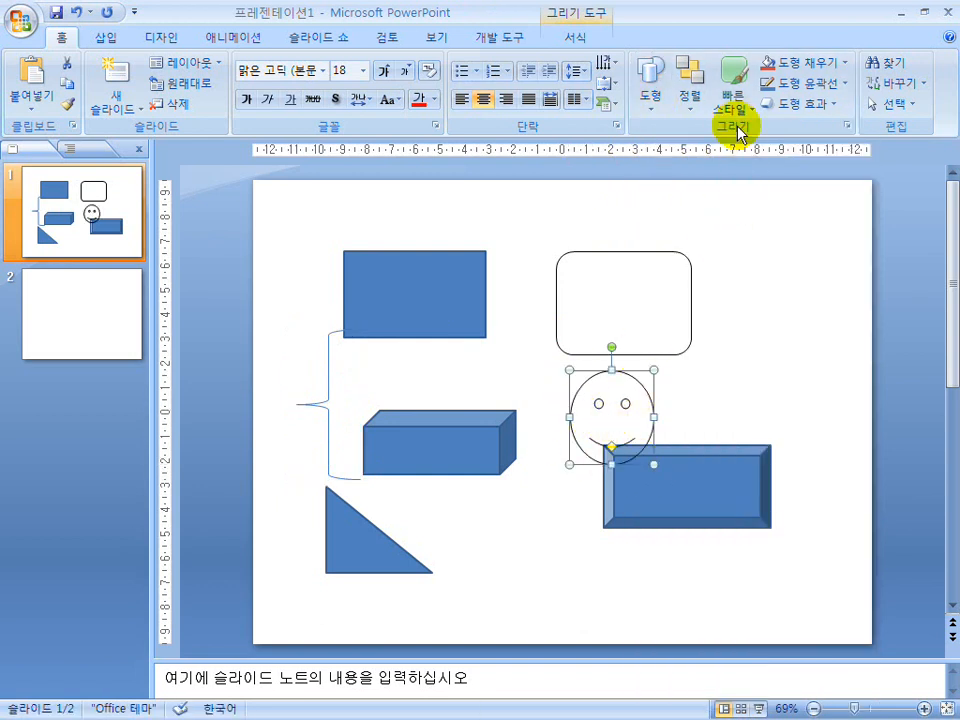
Draw a left block arrow over the upper edge of the rounded rectangle.
click(652, 108)
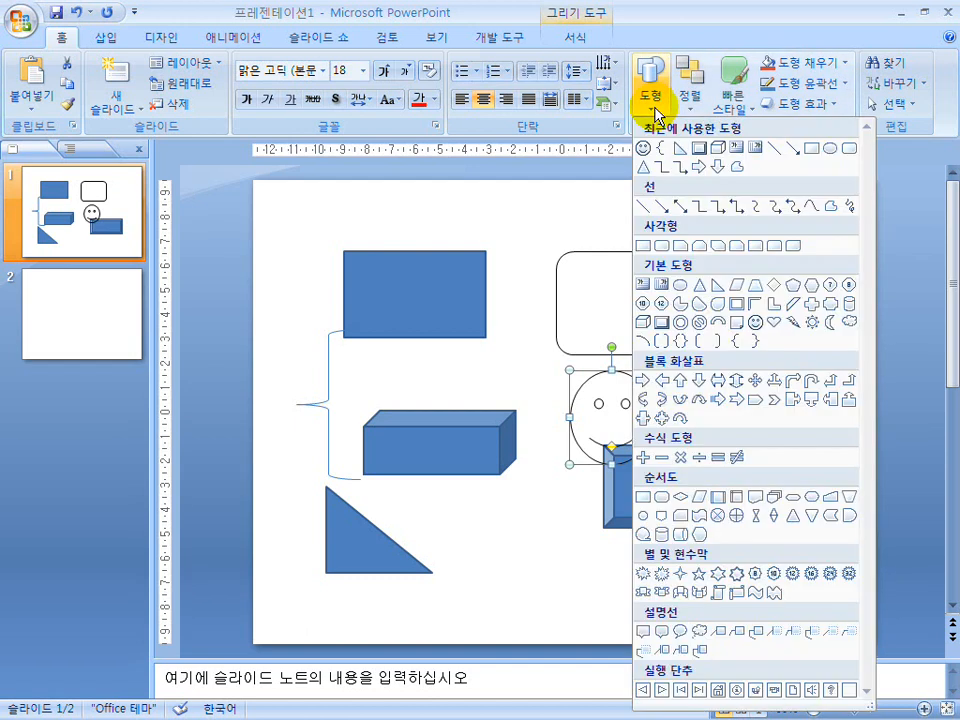
click(662, 380)
drag(540, 213, 657, 285)
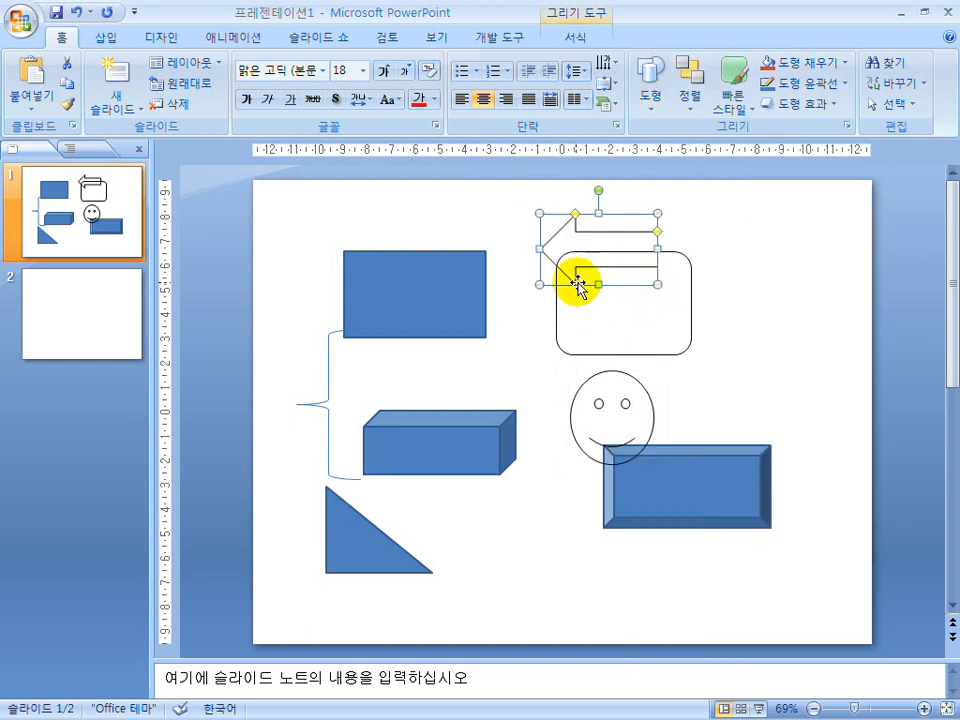
Compare how the filled blue rectangle and the unfilled rounded rectangle can be selected, inside and on the outline.
click(450, 325)
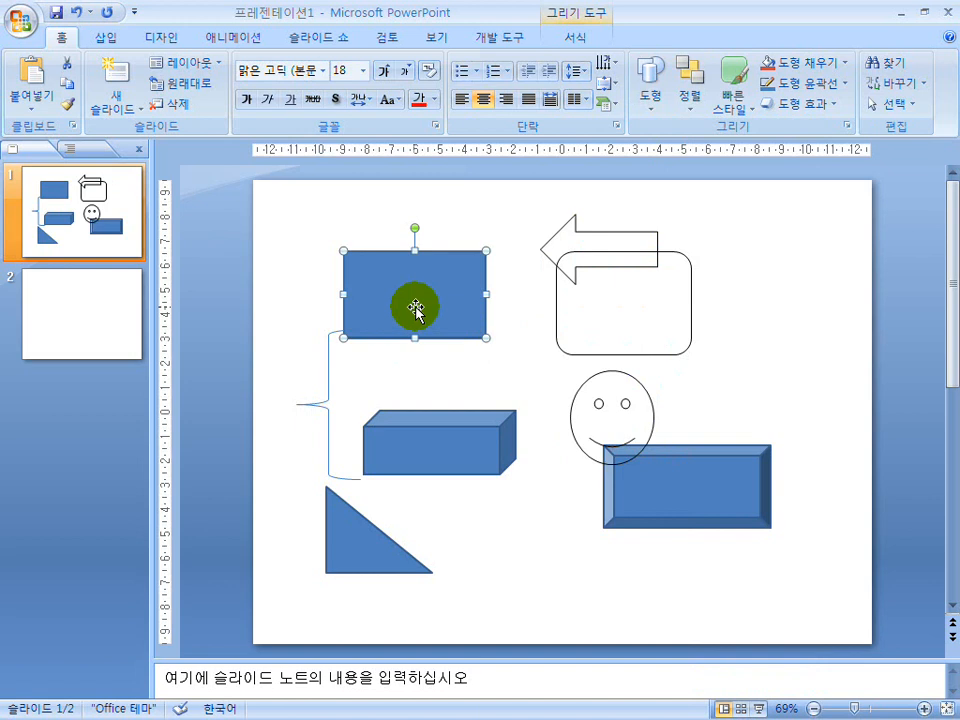
click(583, 264)
click(626, 328)
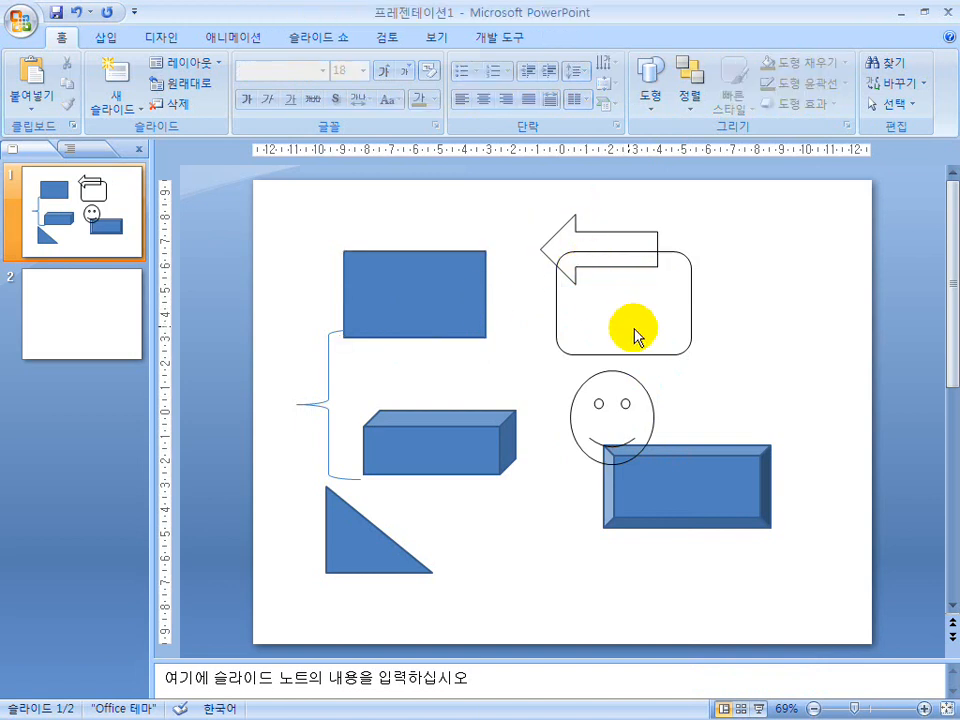
click(691, 322)
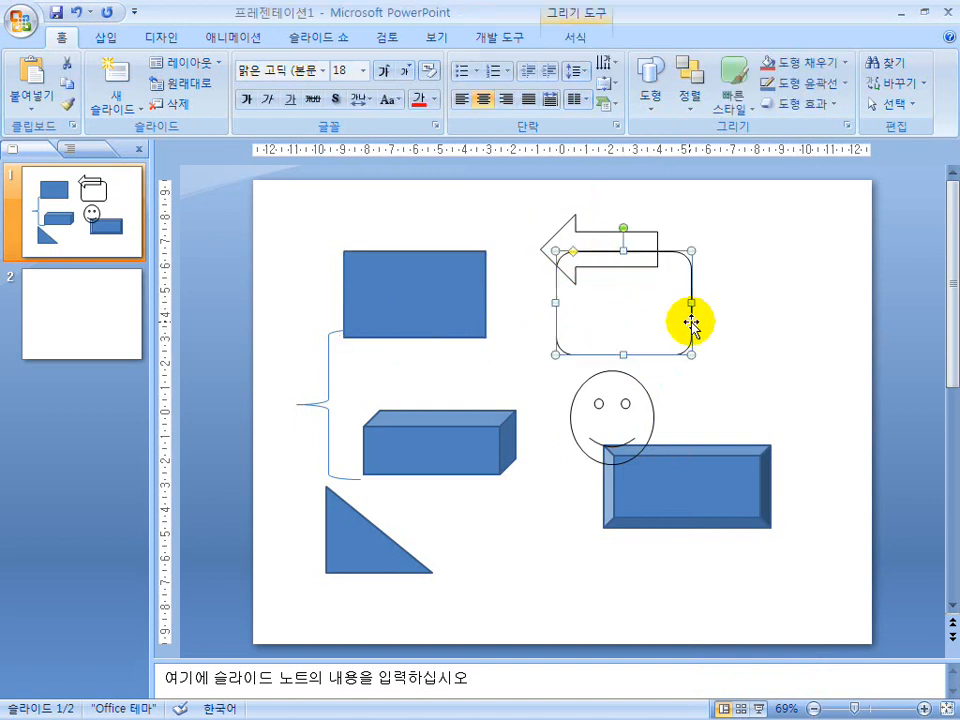
click(436, 303)
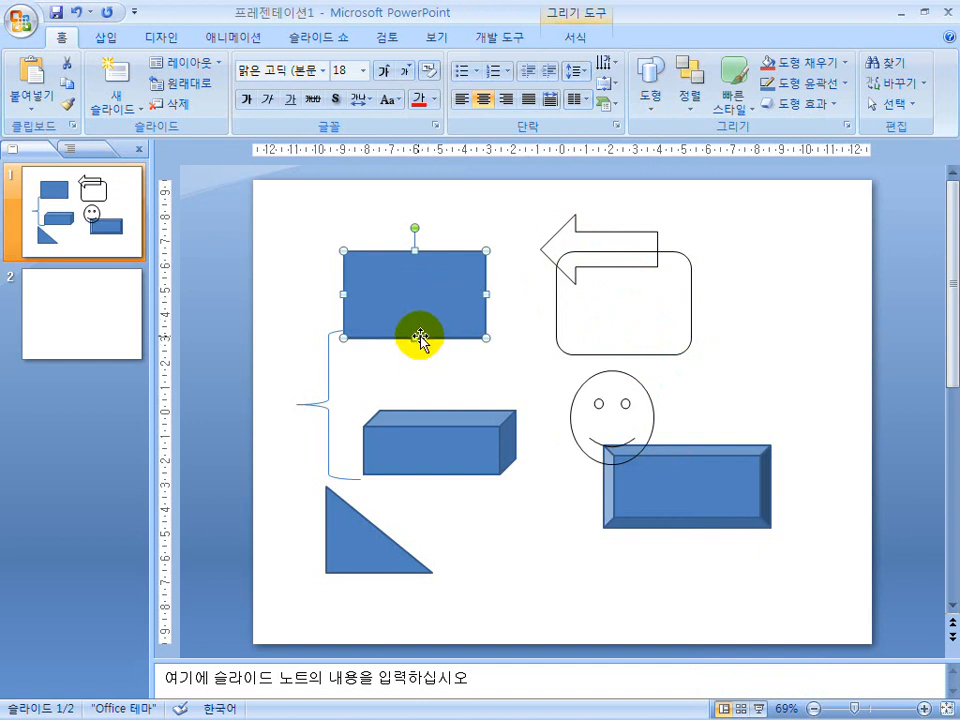
Review the rounded rectangle's fill, line colour and line style settings and its option for setting the default shape.
click(684, 354)
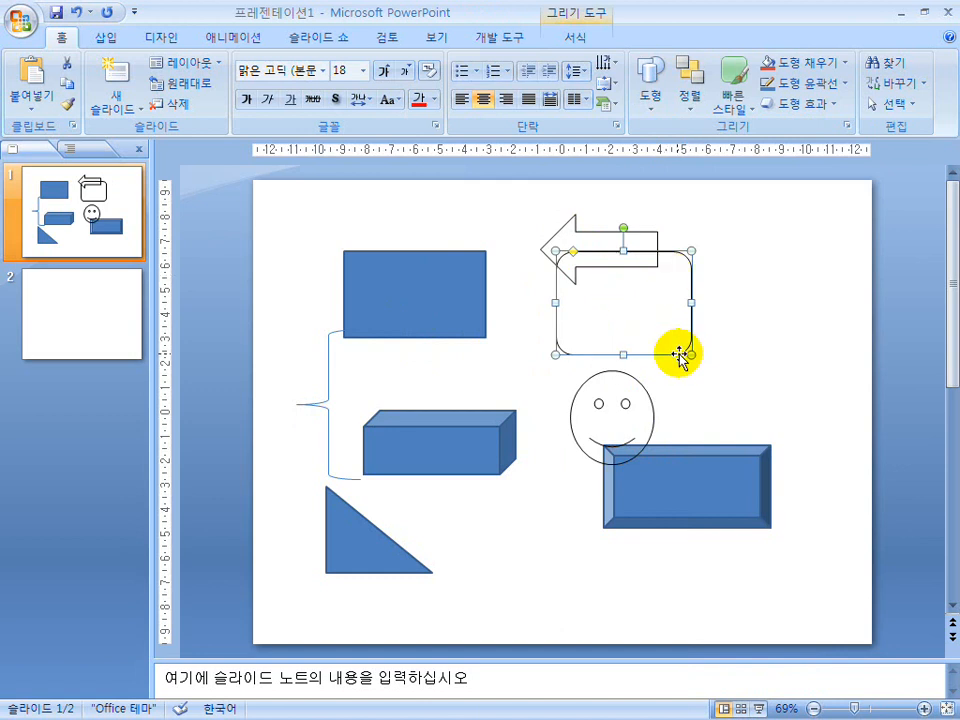
right_click(680, 355)
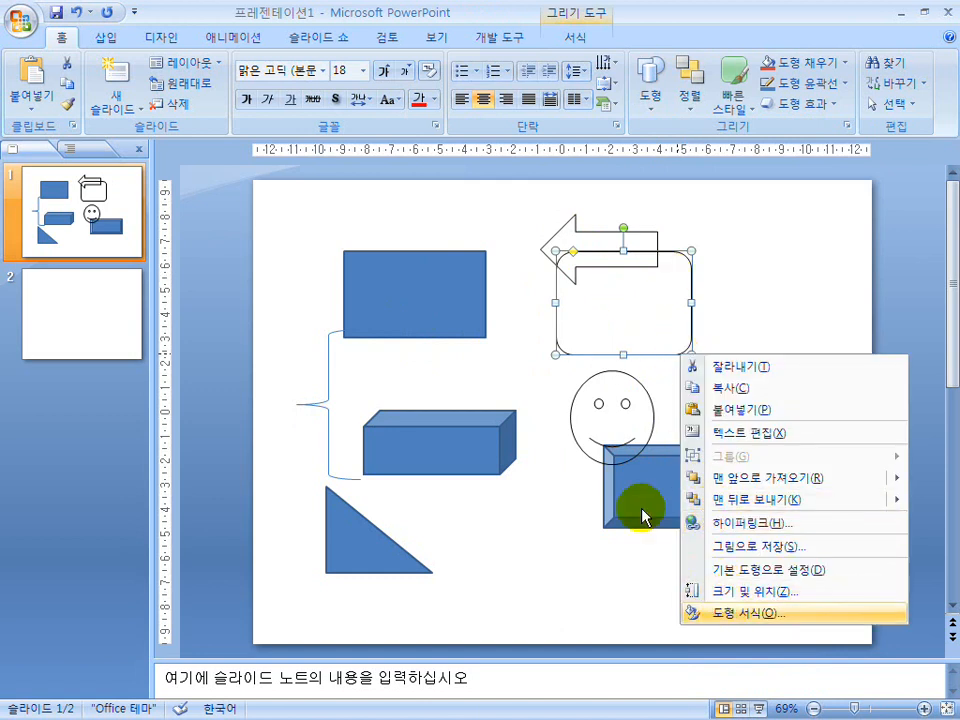
key(Return)
click(243, 278)
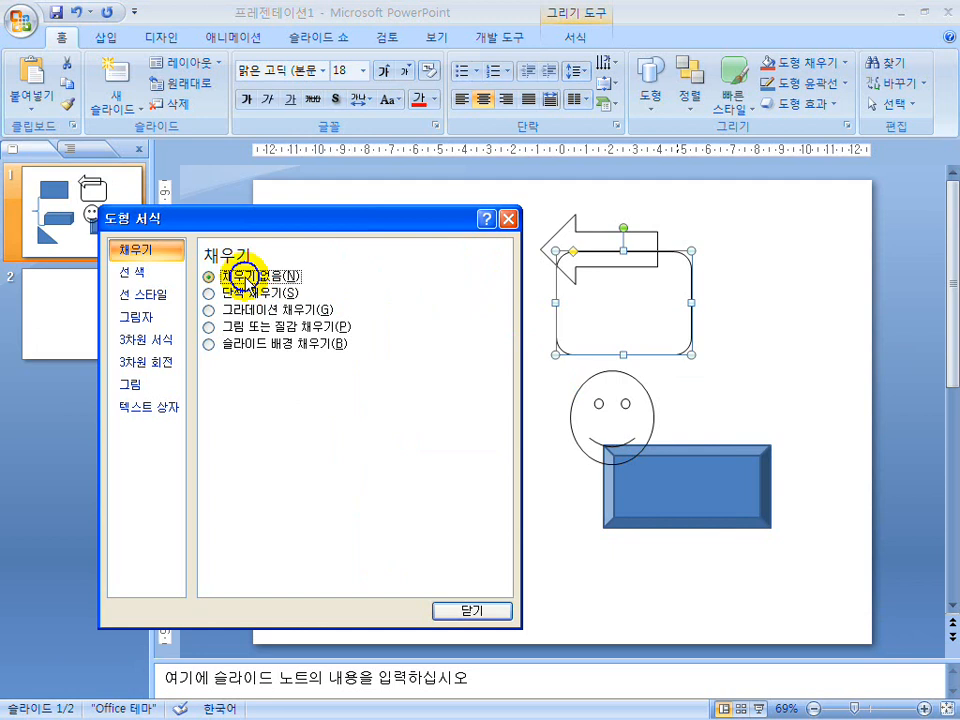
click(132, 272)
click(160, 295)
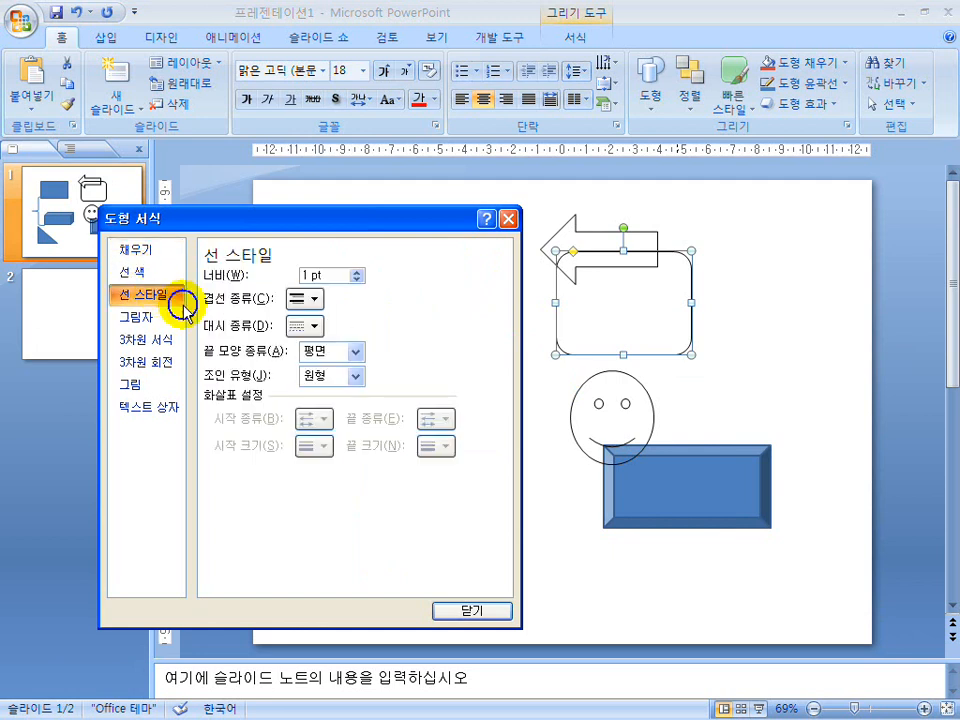
click(467, 608)
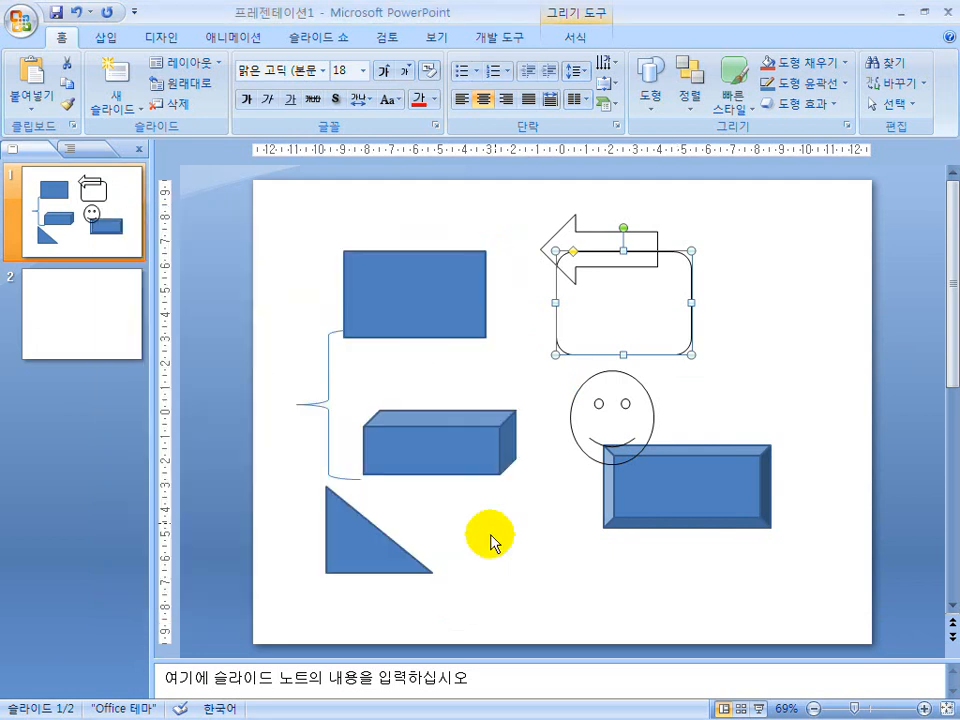
right_click(620, 353)
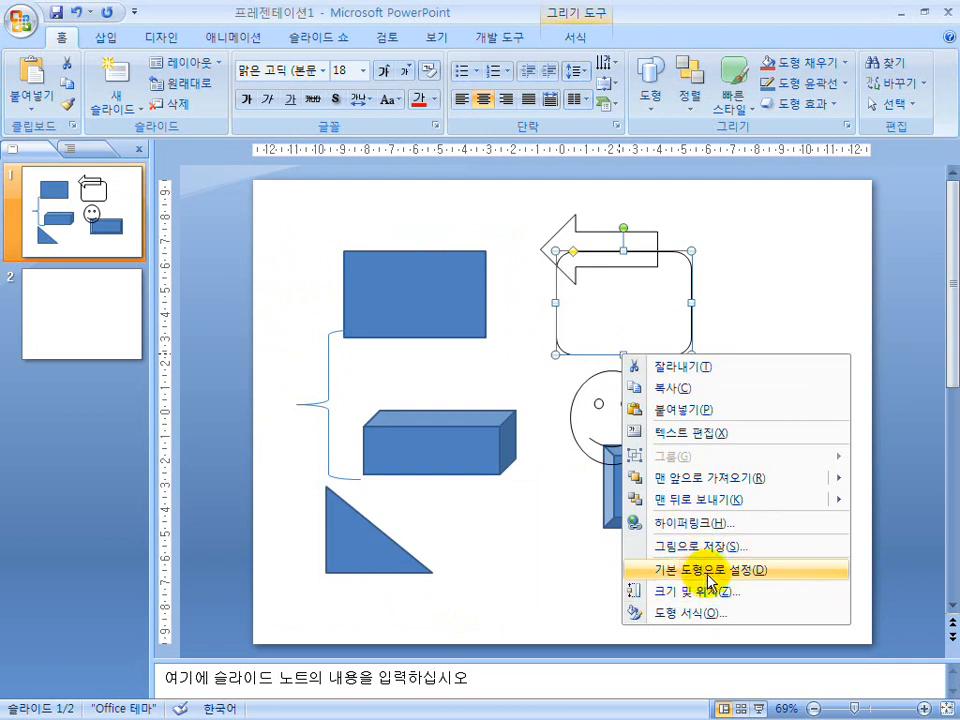
click(533, 483)
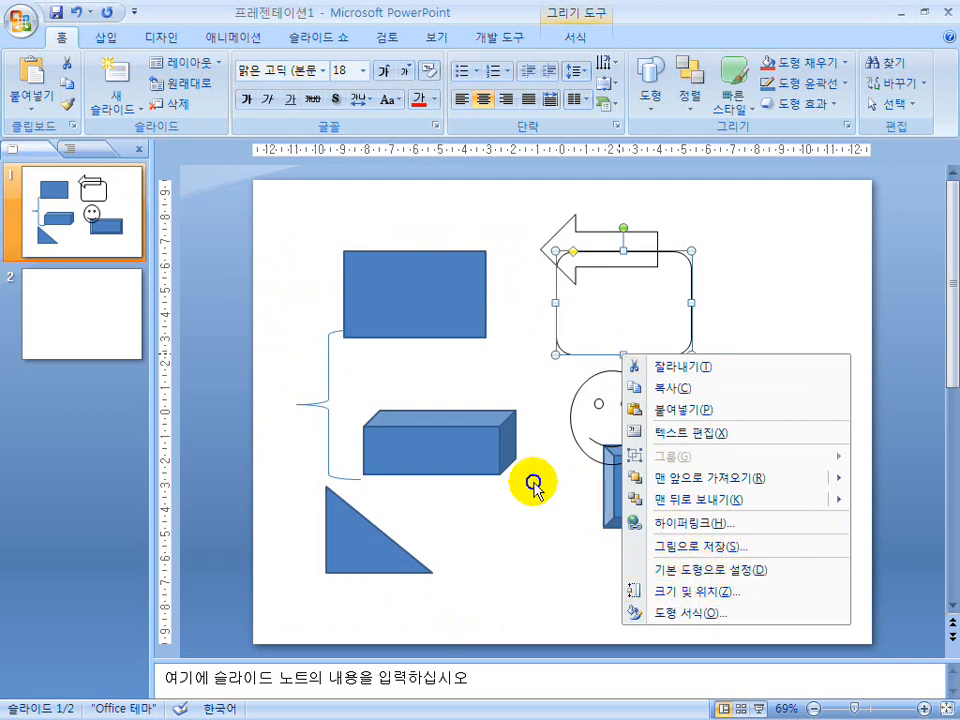
Delete all shapes from the first slide.
click(807, 606)
click(404, 493)
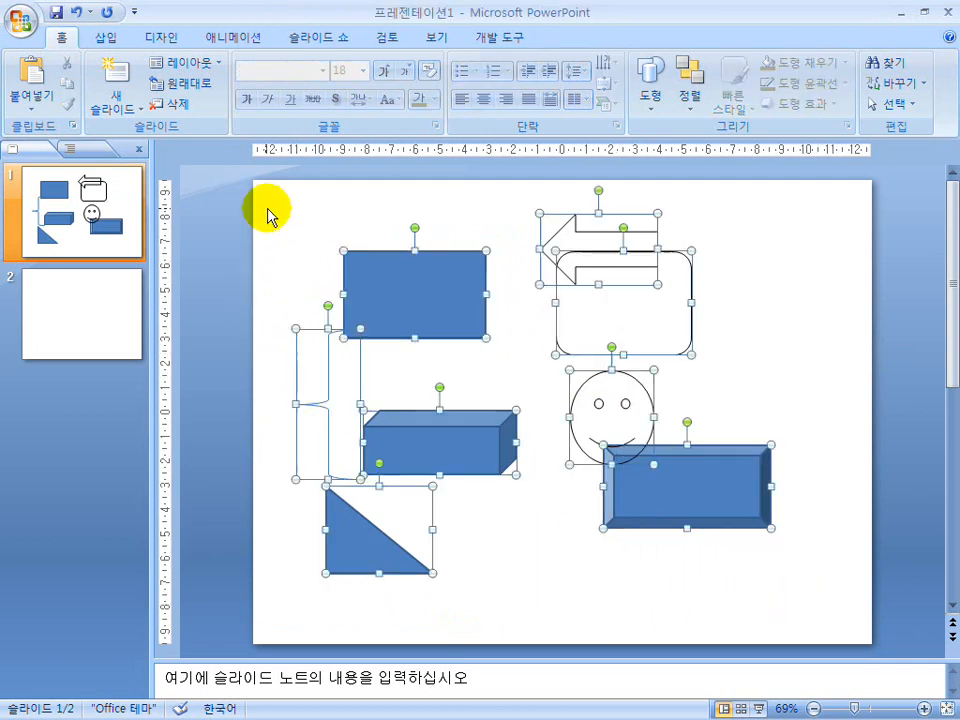
key(ctrl+a)
key(Delete)
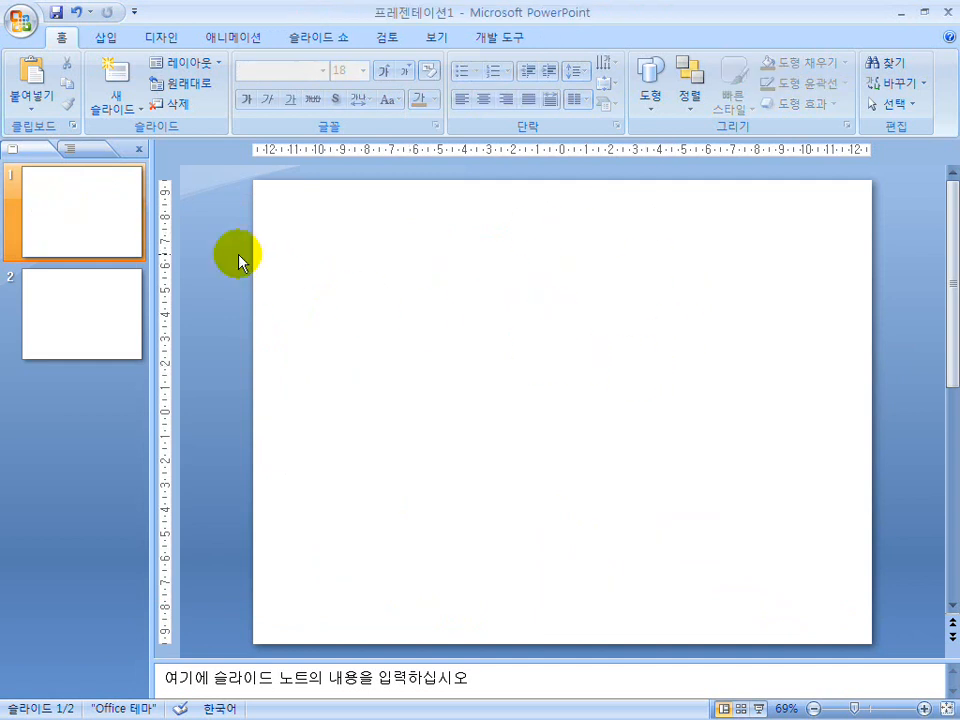
click(92, 210)
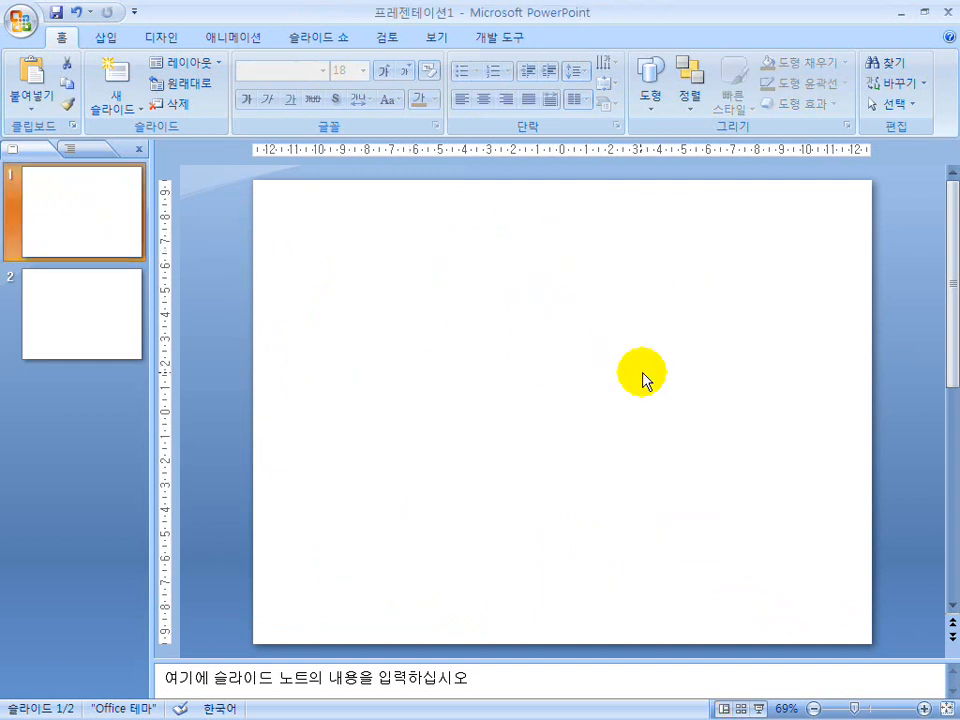
Switch to the lecture slide show and circle the 3-D options, rotate button, Format tab and shapes gallery on page 120 with the pen.
key(super)
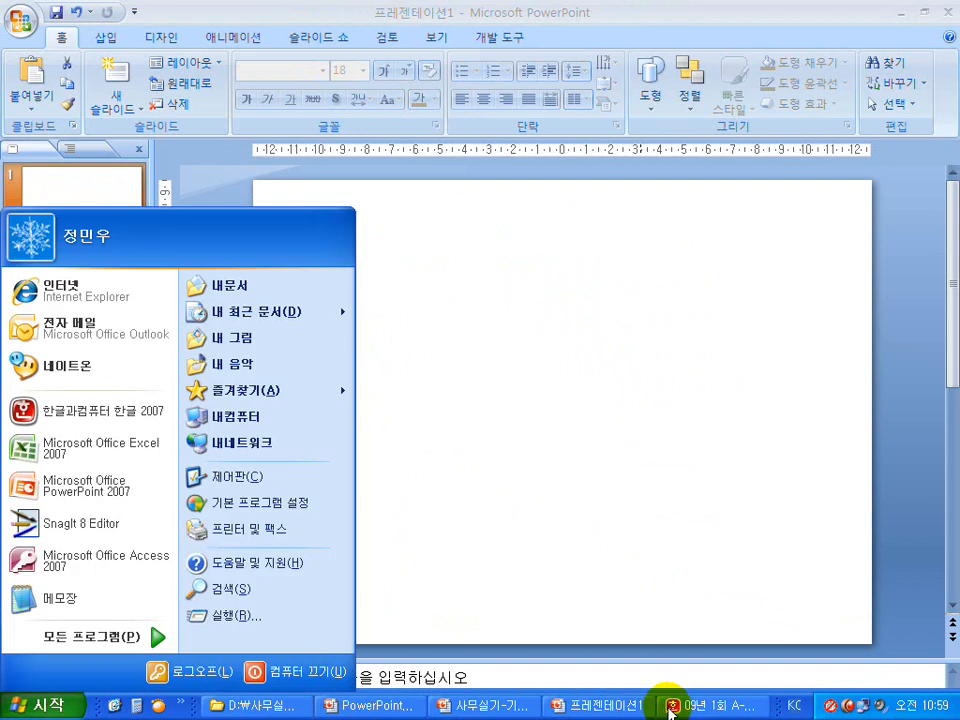
click(501, 706)
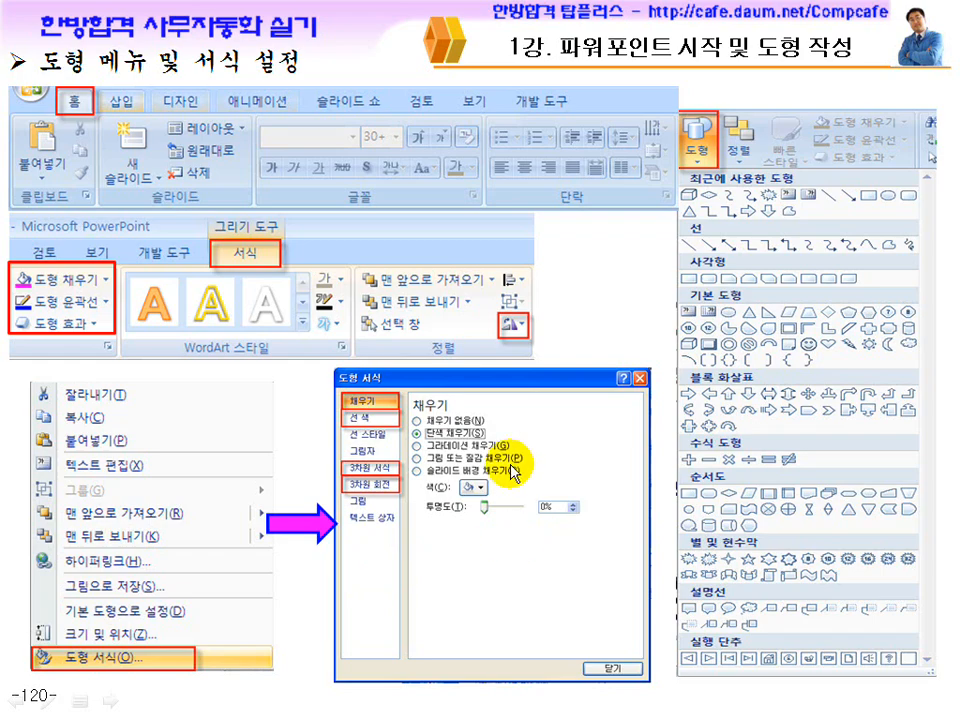
drag(399, 456, 402, 502)
drag(347, 457, 348, 496)
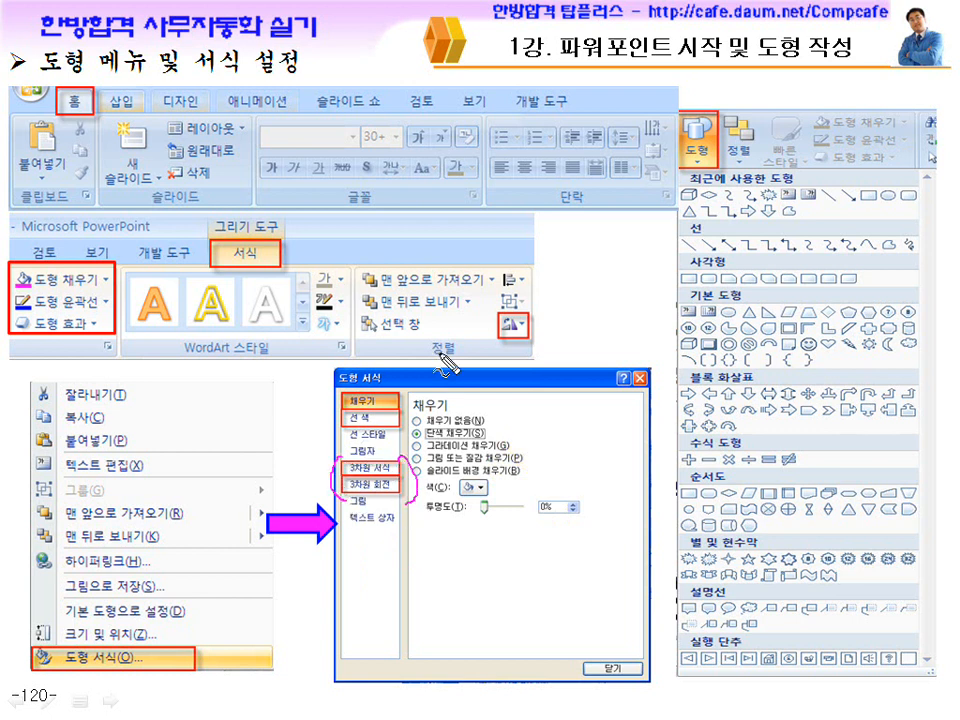
drag(536, 317, 527, 312)
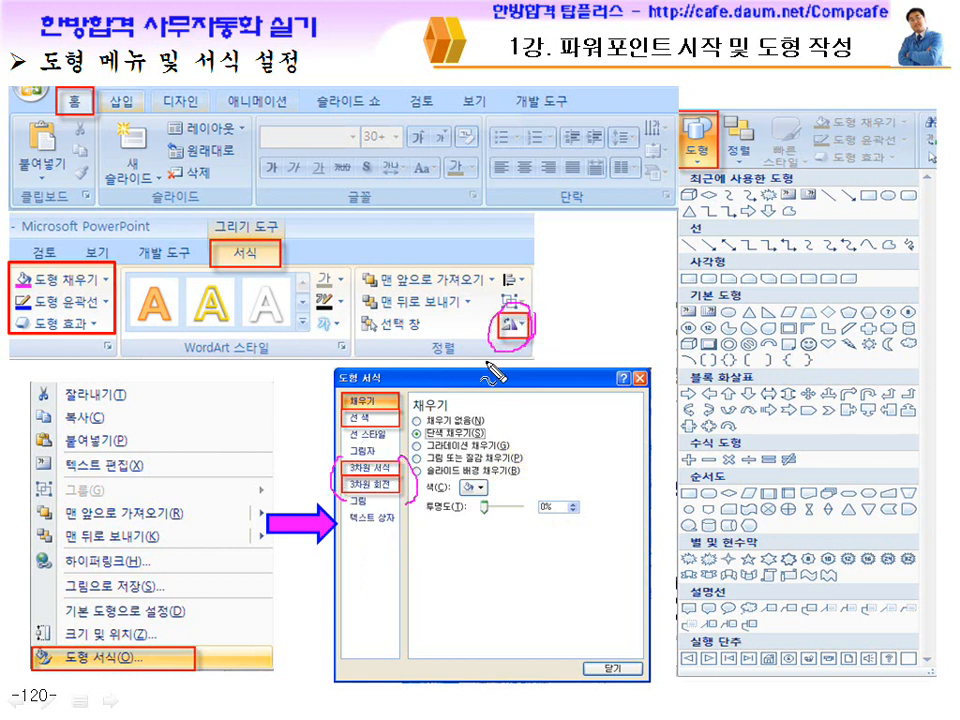
drag(268, 256, 268, 298)
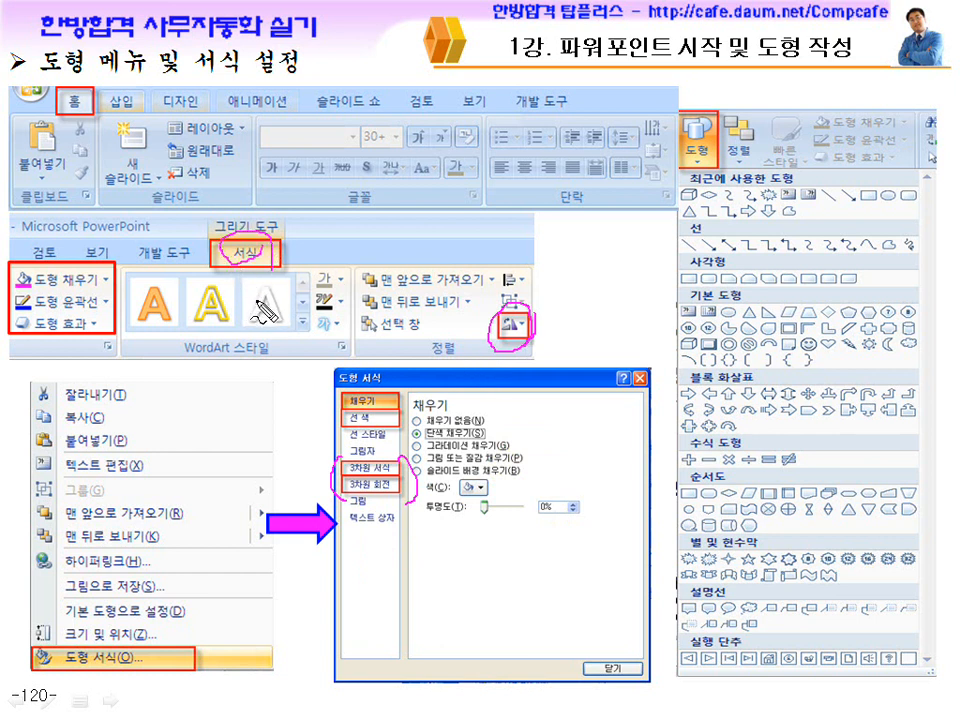
drag(722, 104, 704, 98)
mouse_move(860, 308)
mouse_down()
mouse_move(720, 505)
mouse_move(812, 455)
mouse_up()
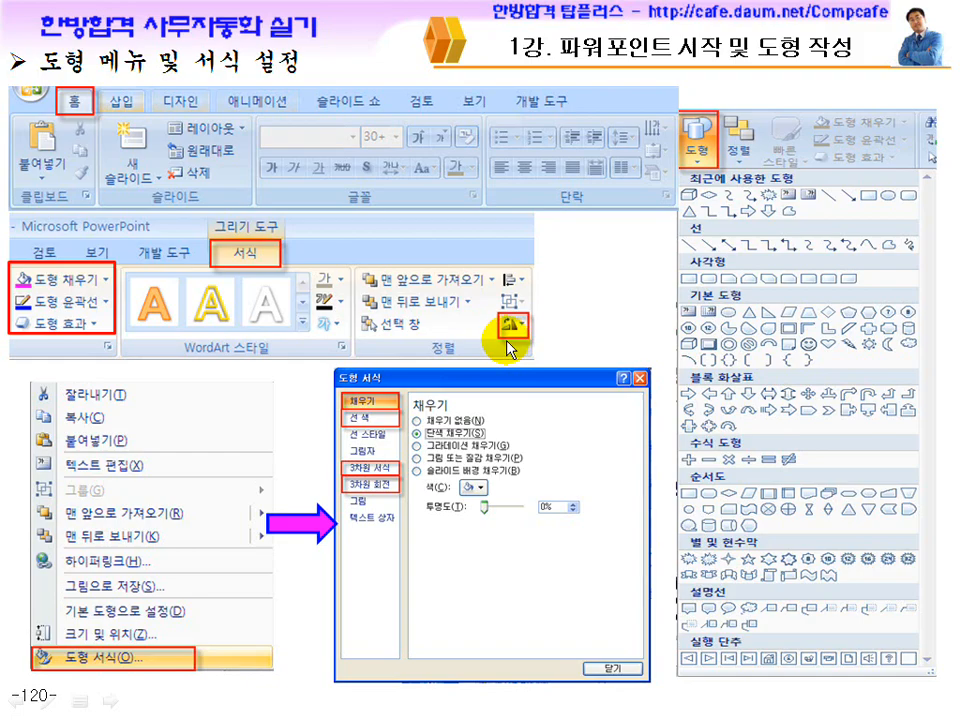
Advance to page 121 and mark the no fill, white, black, 1 pt and default shape settings and the yellow rectangle with the pen.
key(Page_Down)
key(ctrl+p)
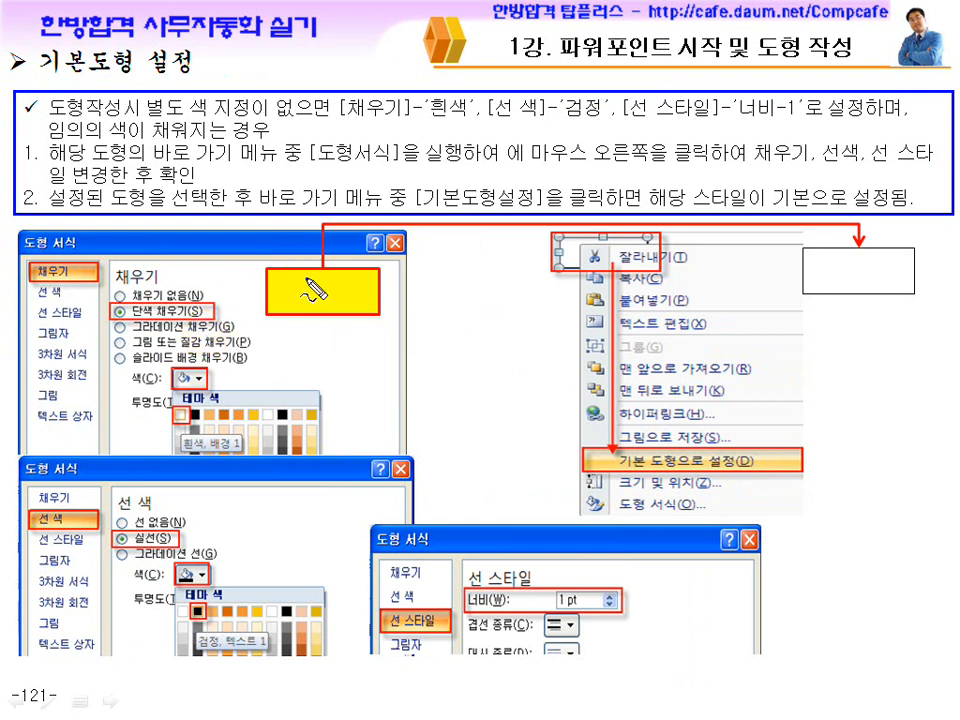
drag(192, 406, 198, 433)
drag(202, 294, 209, 276)
mouse_move(220, 590)
mouse_down()
mouse_move(192, 588)
mouse_move(213, 633)
mouse_up()
drag(565, 600, 565, 618)
drag(712, 462, 742, 490)
drag(389, 309, 340, 232)
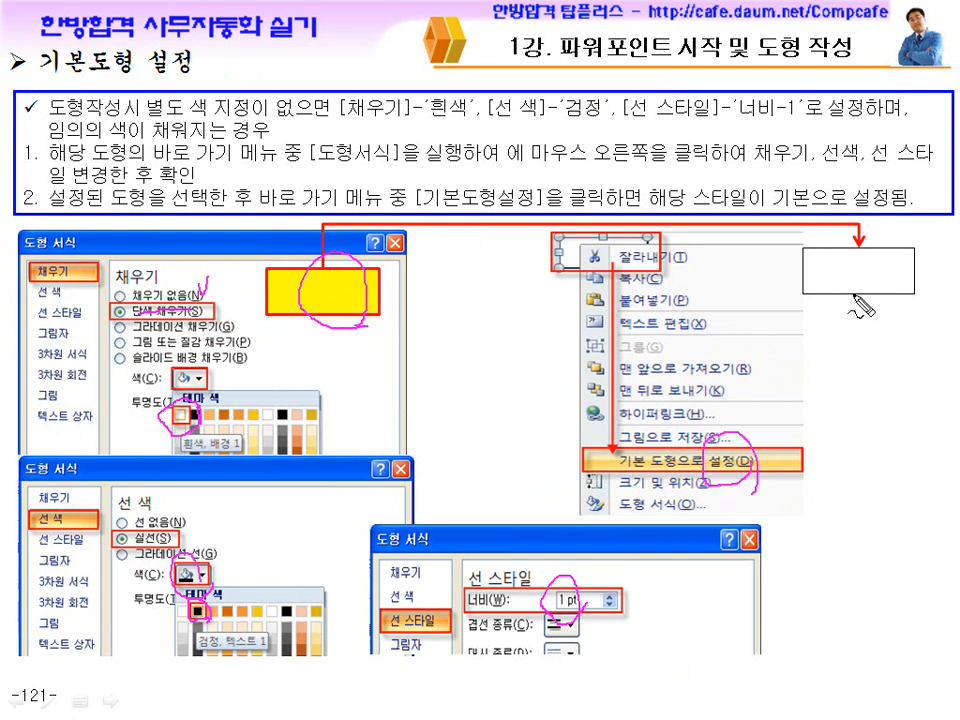
Circle the white example rectangle with the black outline on page 121 repeatedly, and advance to page 122.
mouse_move(790, 295)
mouse_down()
mouse_move(933, 293)
mouse_move(895, 330)
mouse_up()
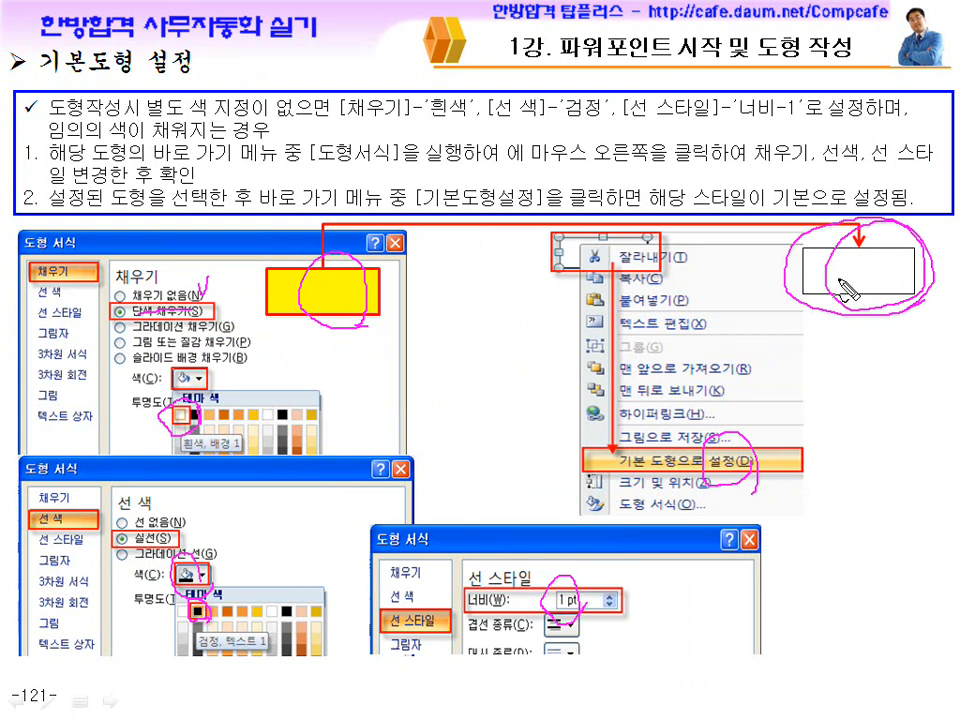
drag(893, 296, 915, 290)
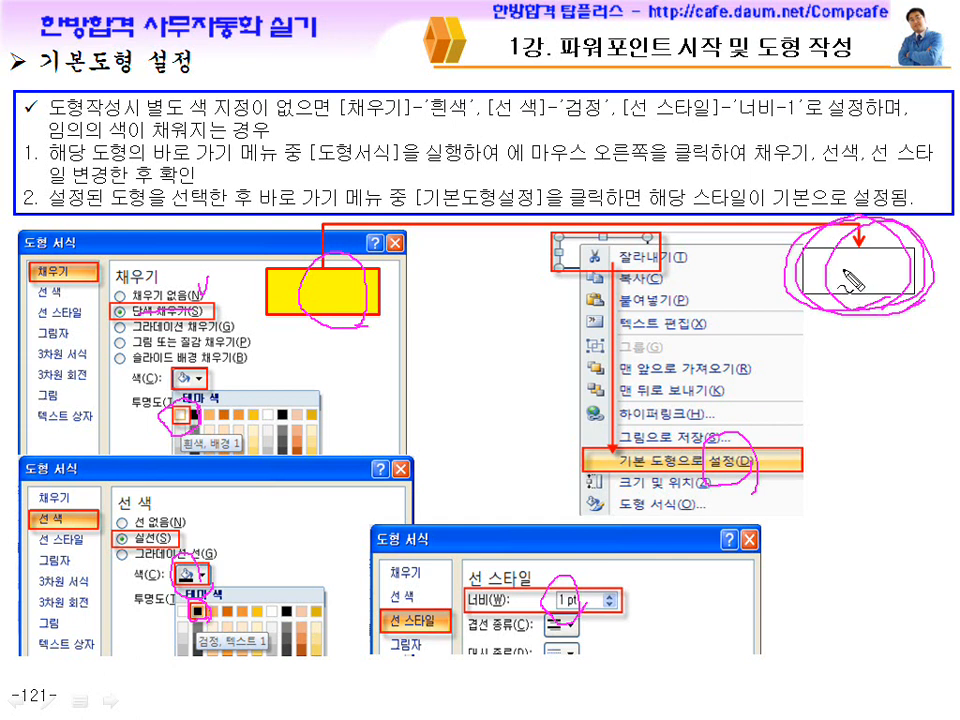
drag(906, 310, 910, 268)
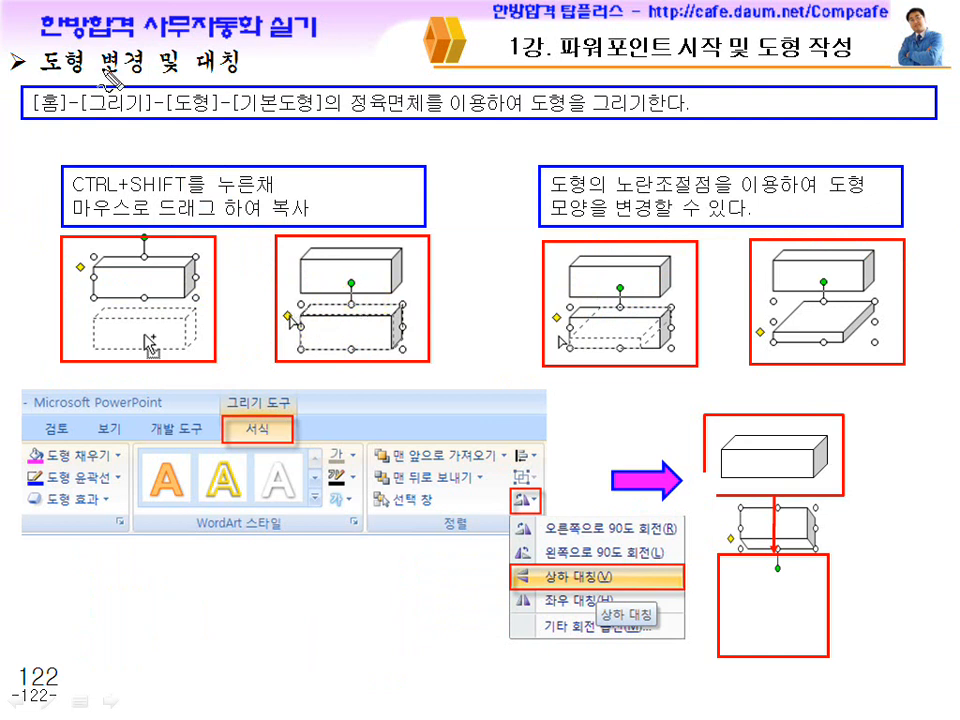
Circle the word 도형 in the drawing instruction and underline the shape-copying instruction on page 122 with the pen.
drag(213, 118, 205, 124)
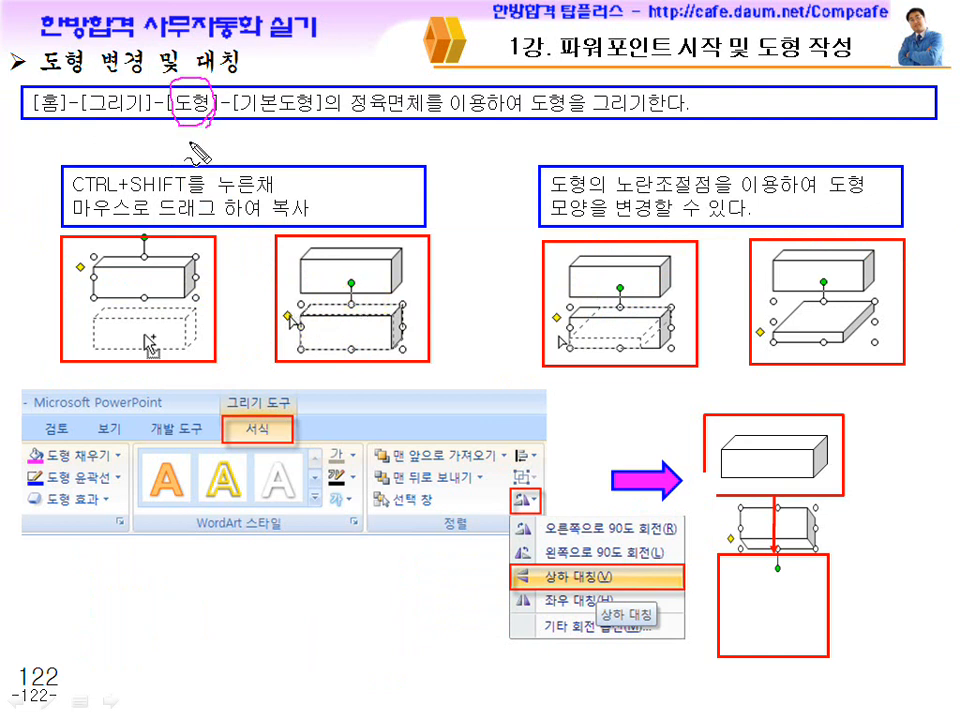
drag(72, 192, 128, 190)
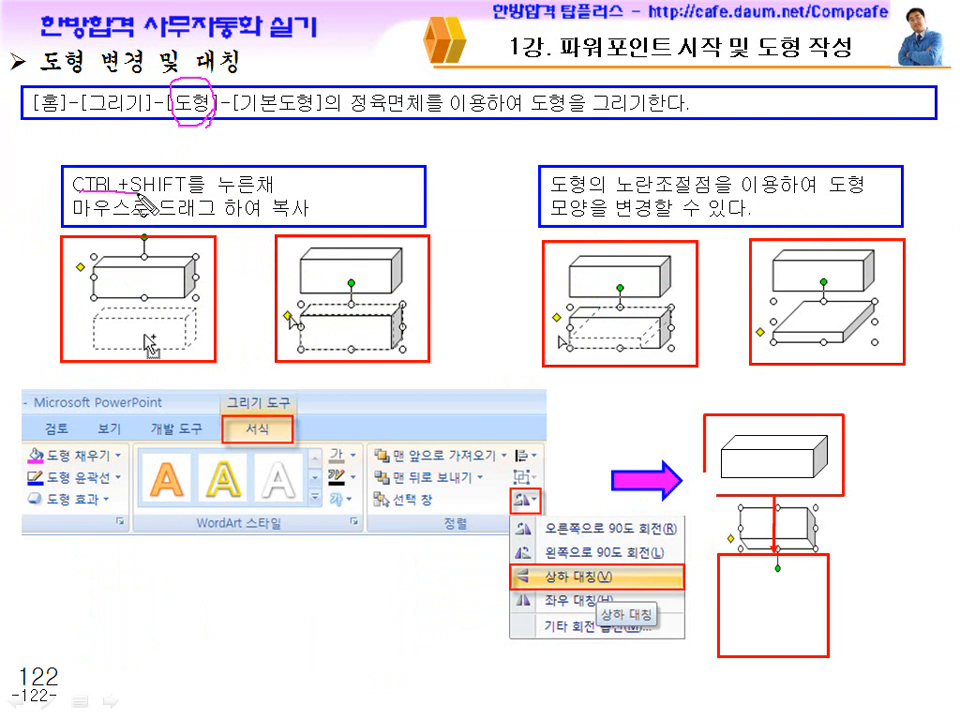
drag(227, 197, 273, 194)
drag(75, 221, 262, 222)
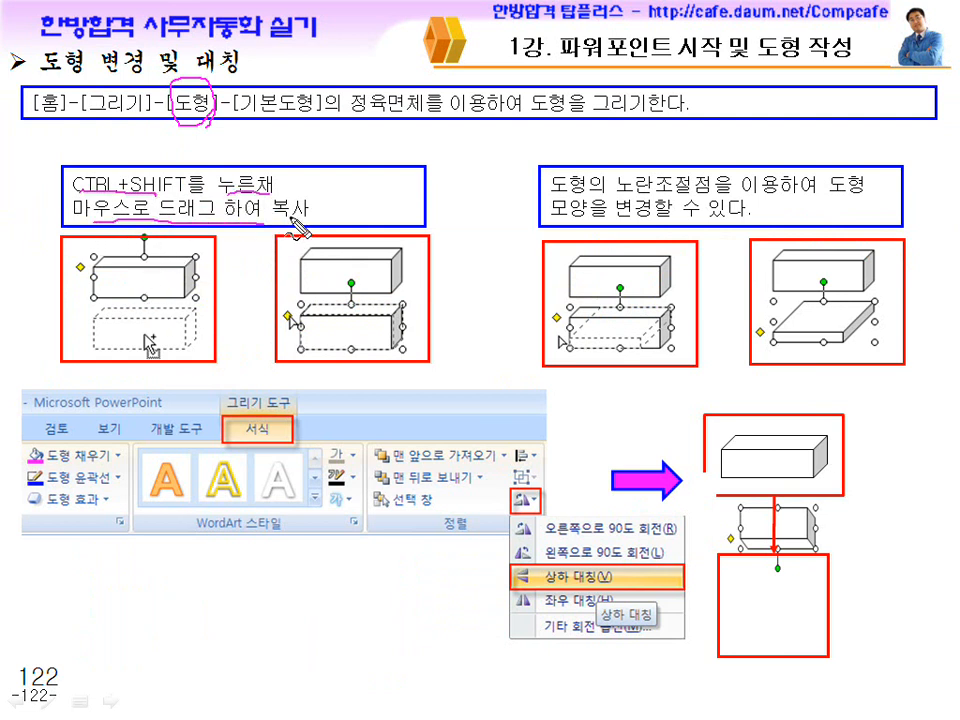
Mark the shape-copy example, the flip options, the yellow adjustment handle and the reshaped cube on page 122 with the pen.
mouse_move(168, 343)
mouse_down()
mouse_move(128, 342)
mouse_move(161, 355)
mouse_up()
drag(163, 270, 160, 330)
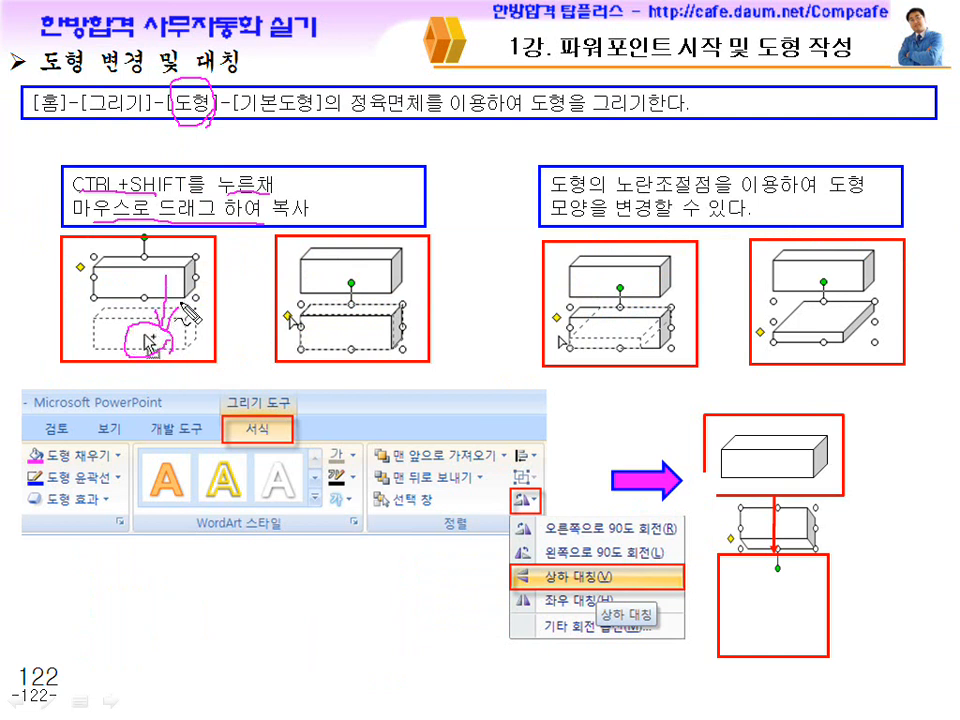
drag(190, 292, 216, 359)
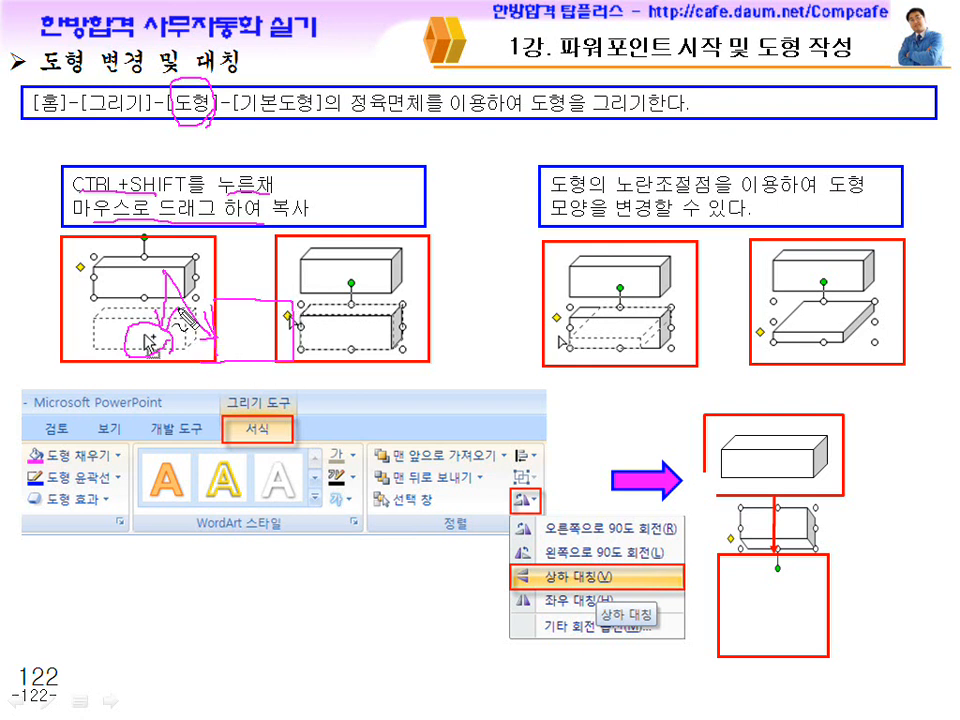
mouse_move(612, 583)
mouse_down()
mouse_move(541, 567)
mouse_move(600, 611)
mouse_up()
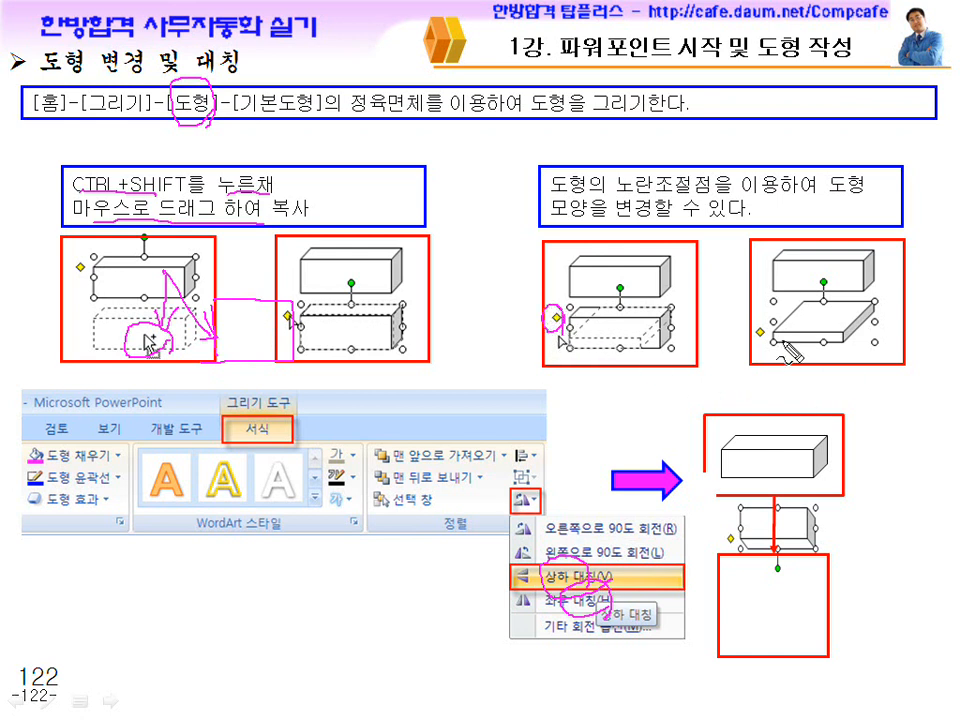
mouse_move(776, 348)
mouse_down()
mouse_move(835, 305)
mouse_move(768, 325)
mouse_up()
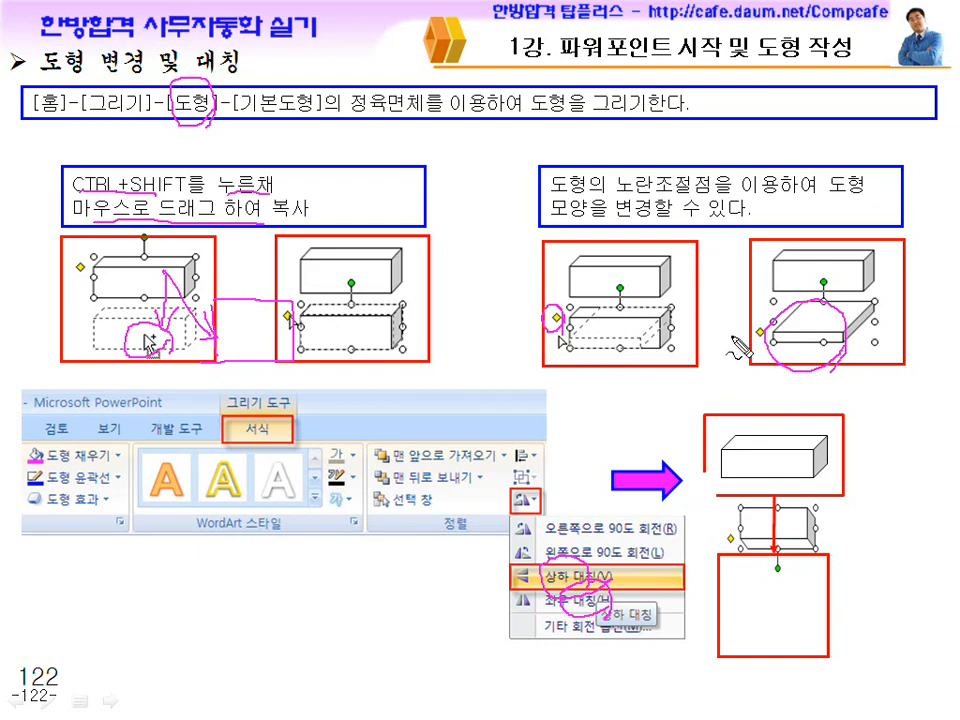
Switch to the 프레젠테이션1 presentation and draw a cube (정육면체) about 10 cm wide and 4.4 cm high on slide 1.
key(alt+Tab)
key(super)
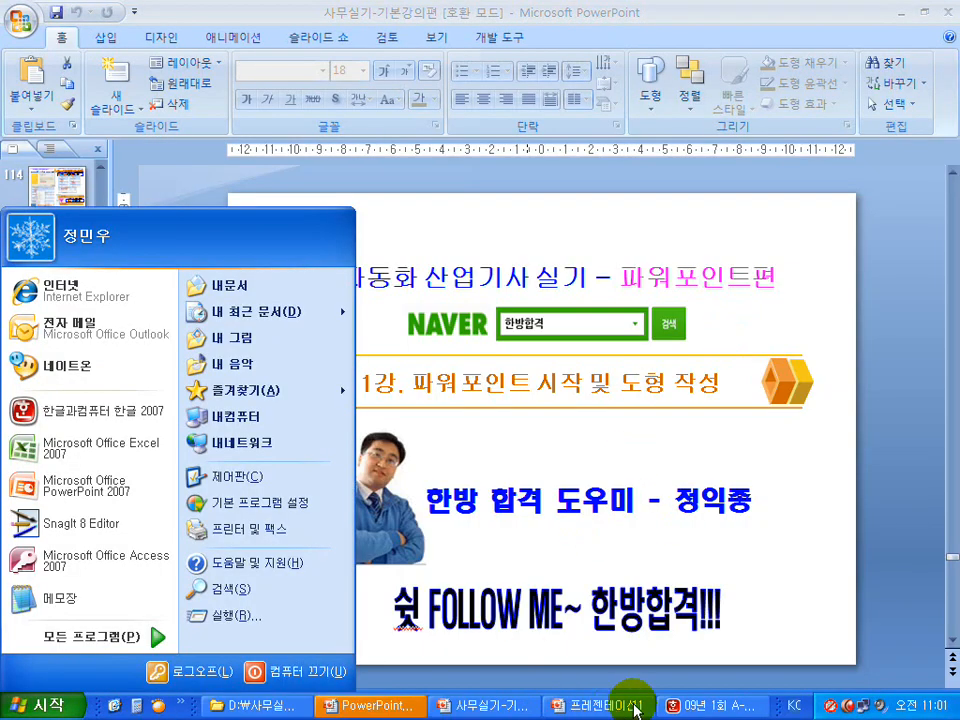
click(590, 705)
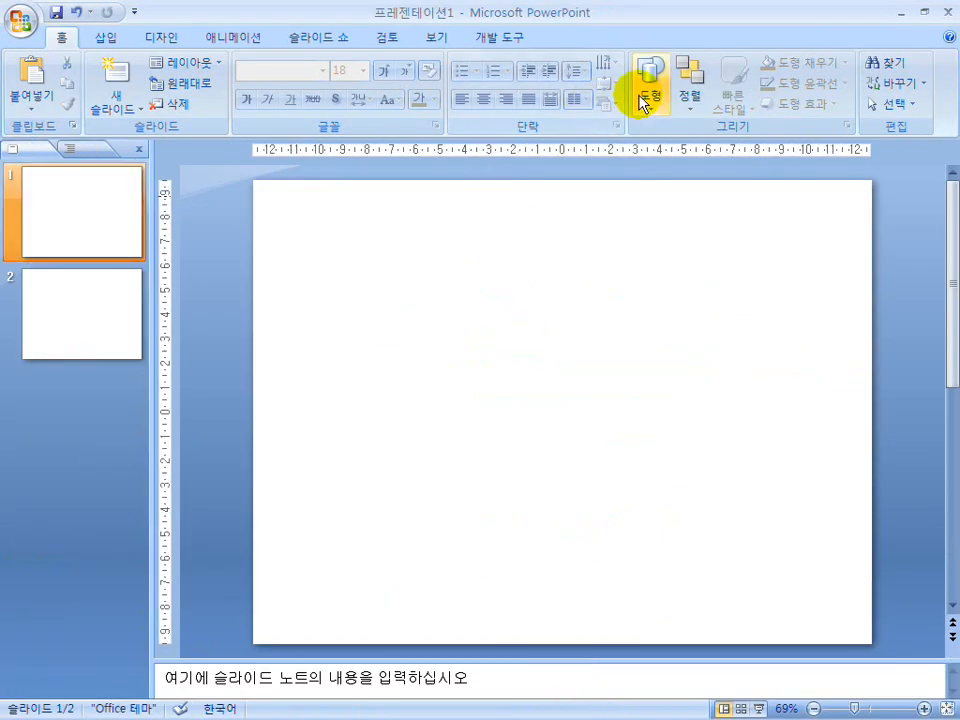
click(641, 97)
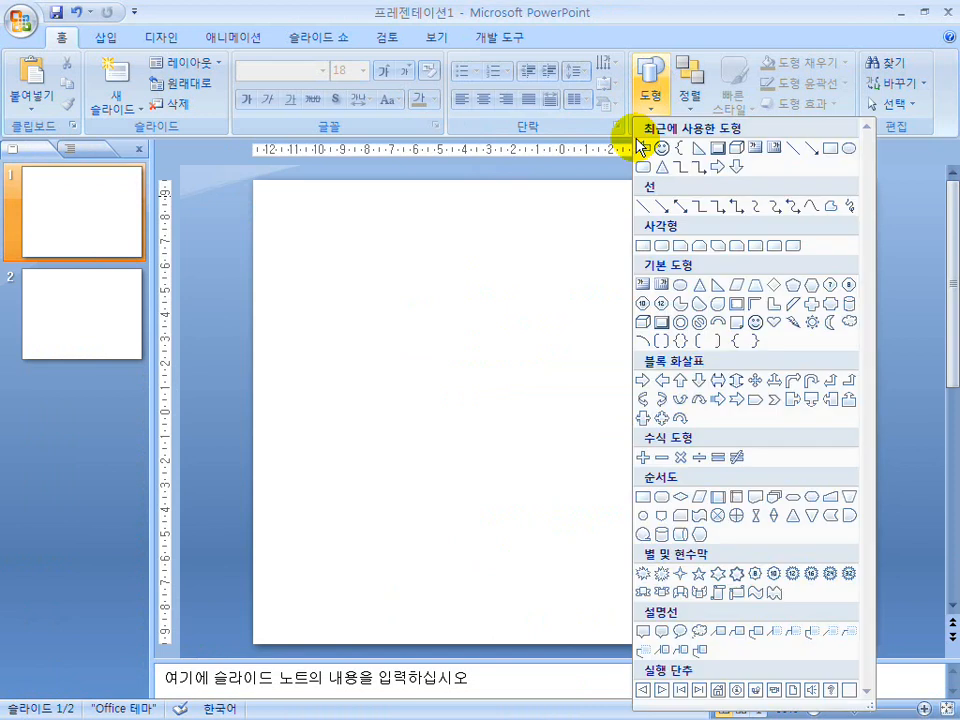
click(646, 325)
drag(358, 289, 601, 397)
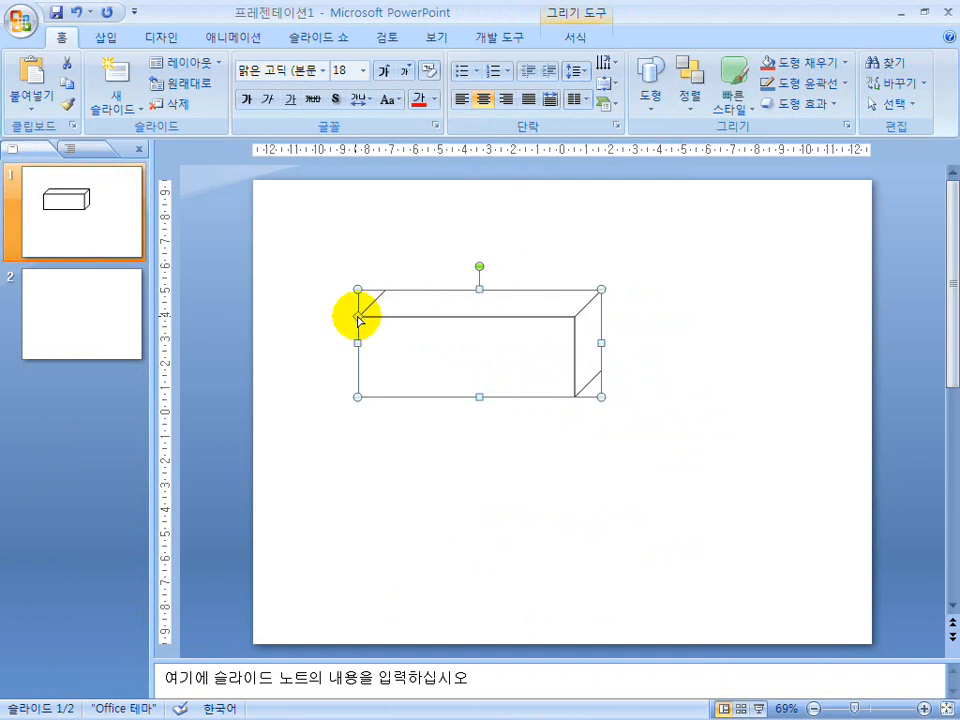
Reshape the cube with its yellow adjustment handle, first making it much deeper and finally giving it a shallow depth.
drag(359, 318, 375, 356)
click(349, 365)
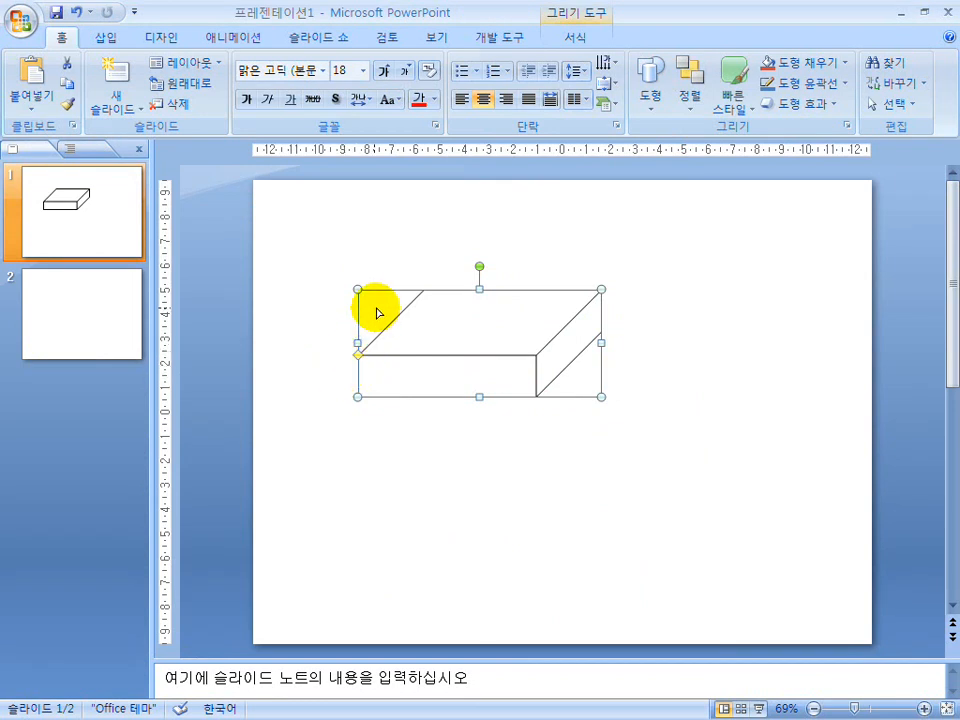
drag(378, 313, 380, 307)
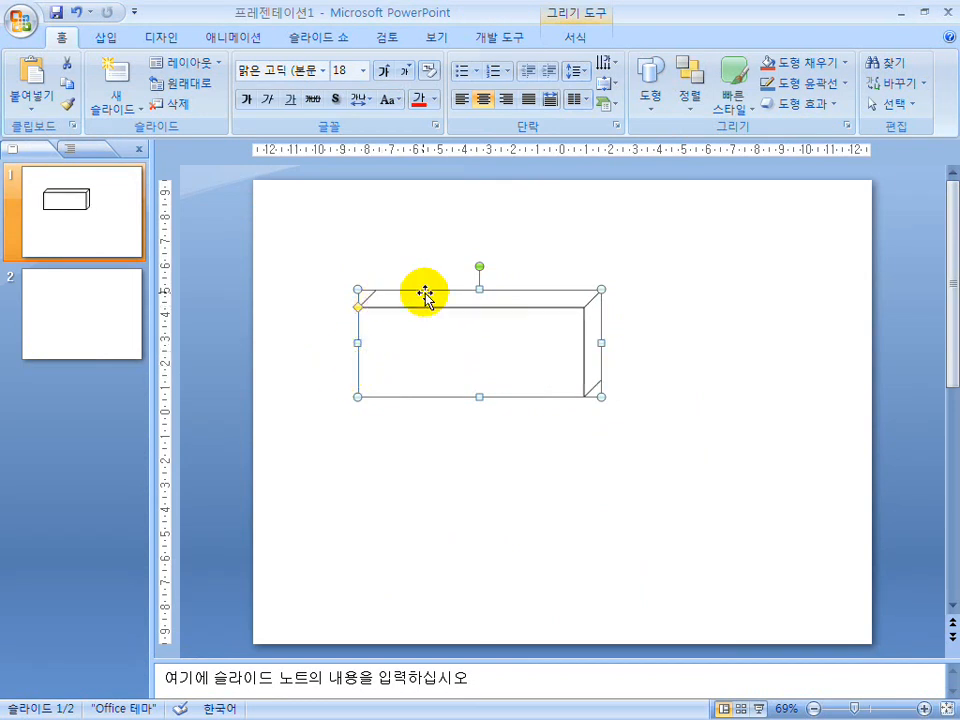
Select the cube and preview the horizontal flip (좌우 대칭) among its rotation options without applying it.
click(576, 40)
click(731, 309)
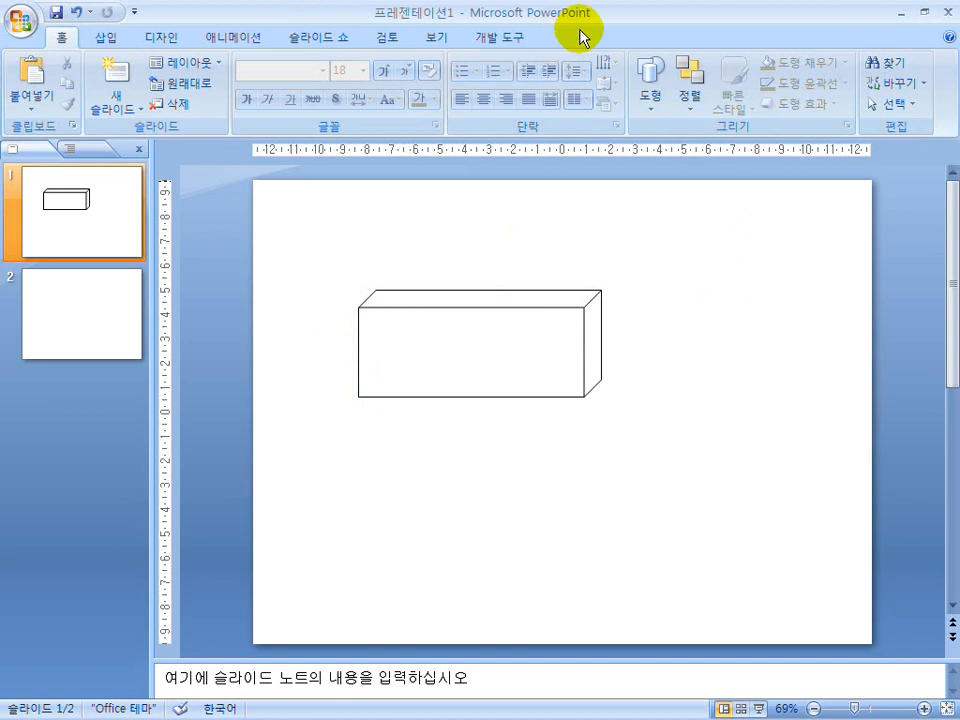
click(568, 304)
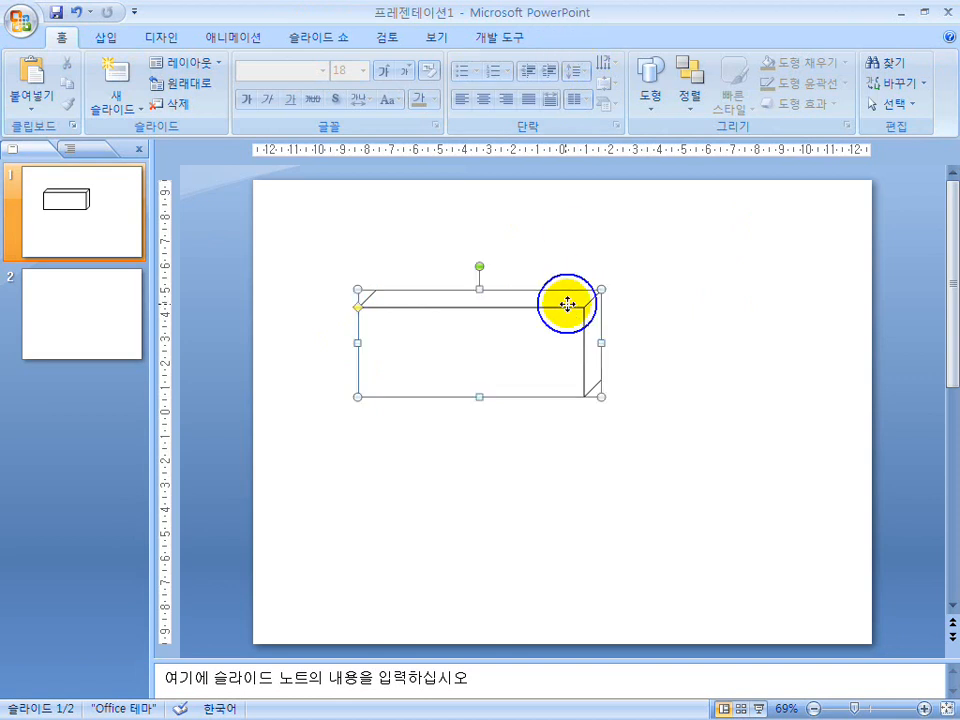
click(548, 33)
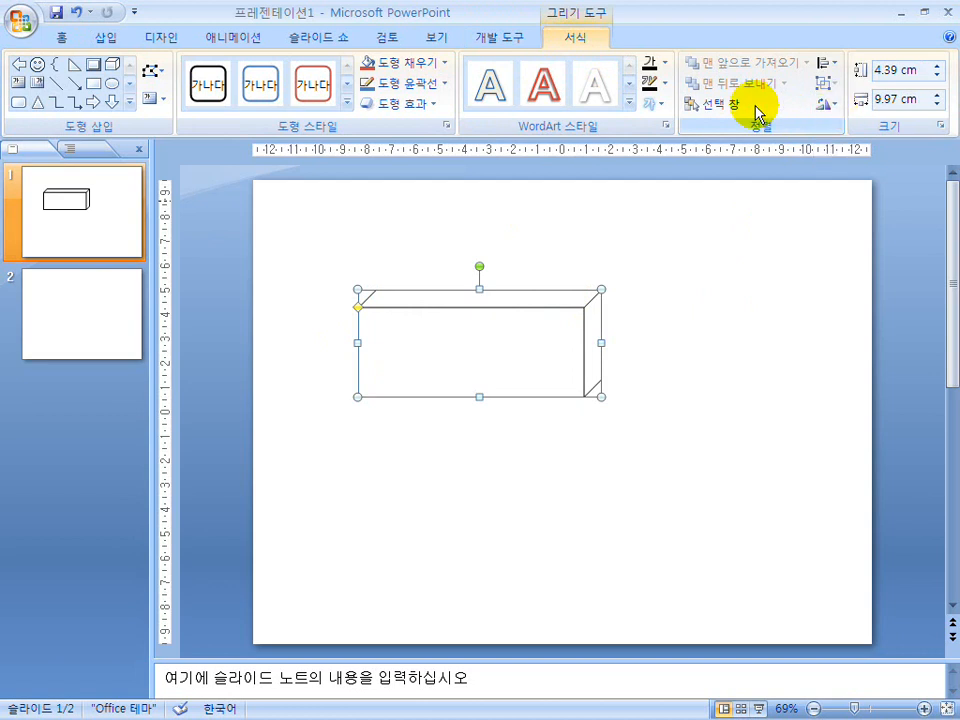
click(830, 103)
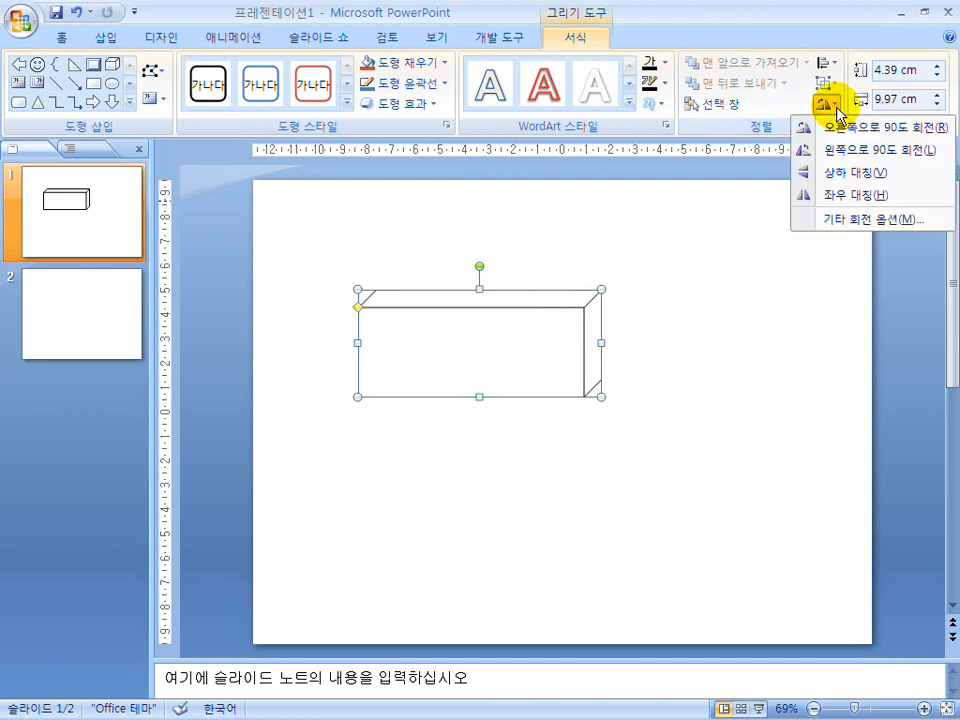
click(840, 196)
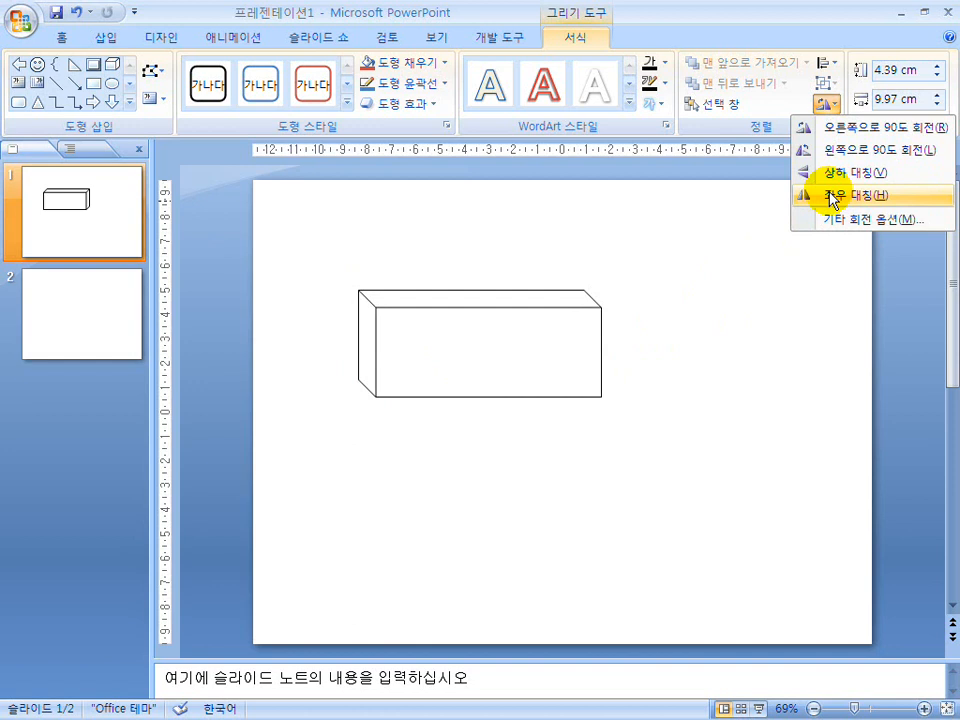
click(693, 368)
click(606, 390)
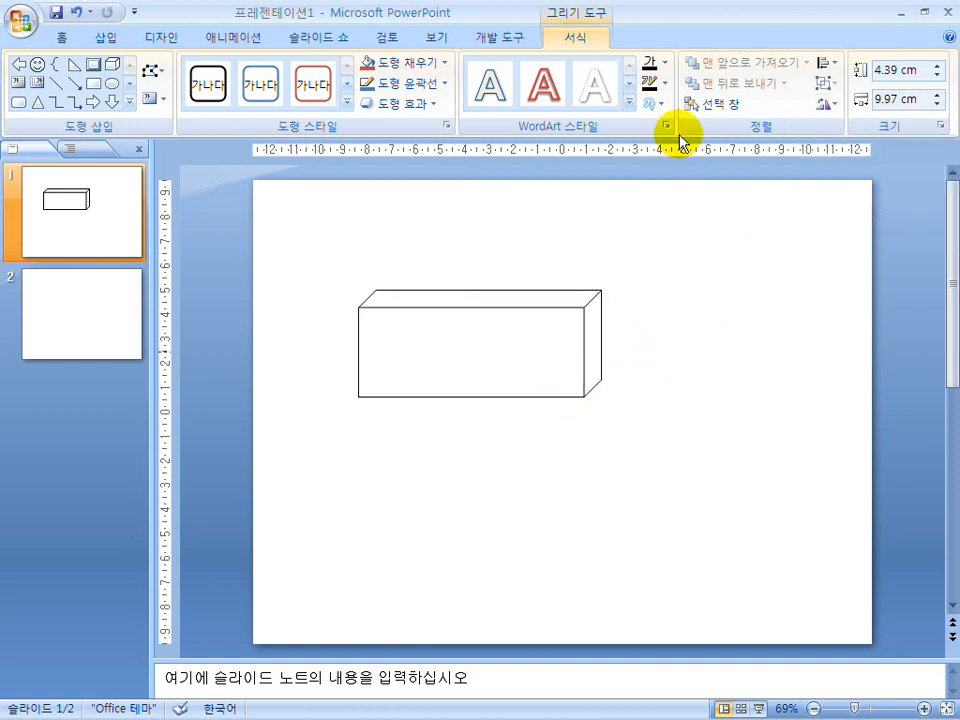
Rotate the cube freely to a slanted, upside-down position, and delete it from the slide.
click(519, 307)
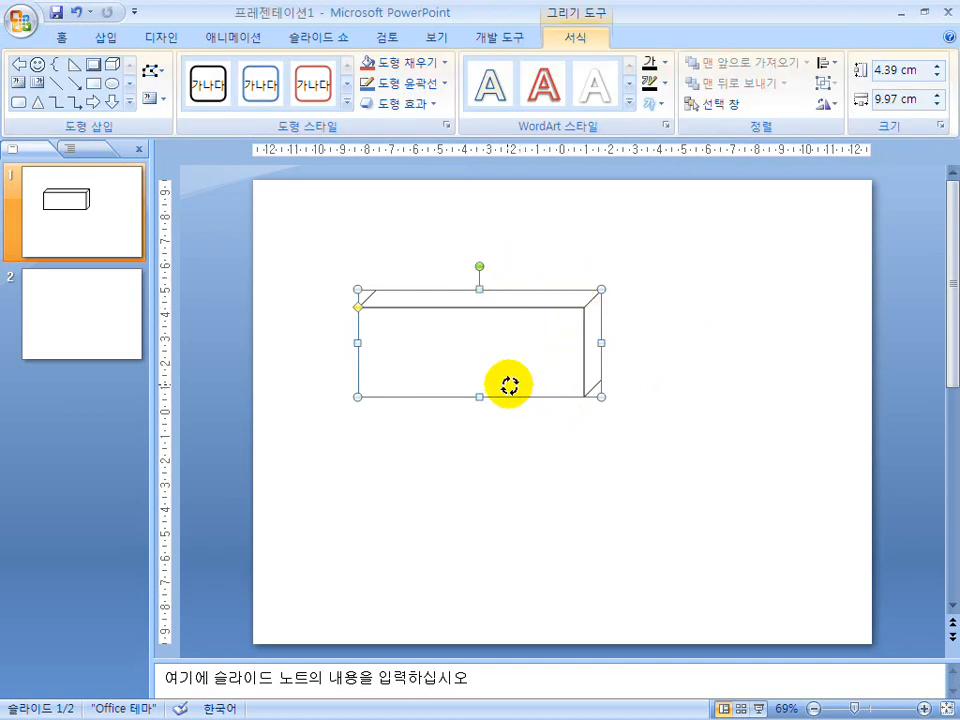
drag(509, 385, 510, 387)
click(600, 407)
click(519, 362)
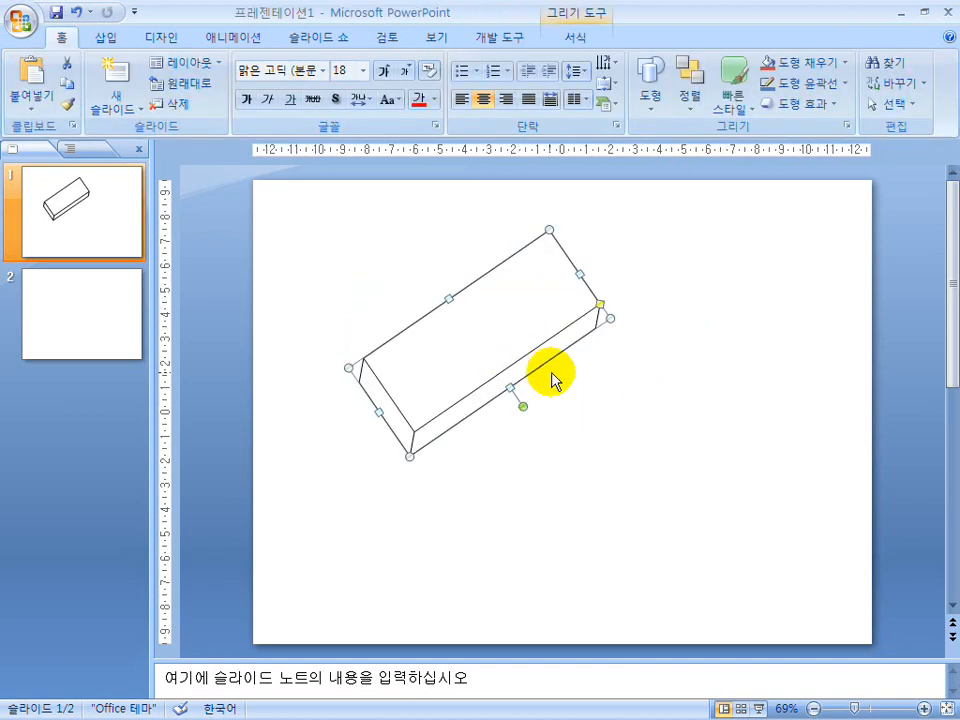
key(Delete)
Draw a nearly square bevel shape in the upper middle of the slide and narrow its frame with the adjustment handle.
click(651, 80)
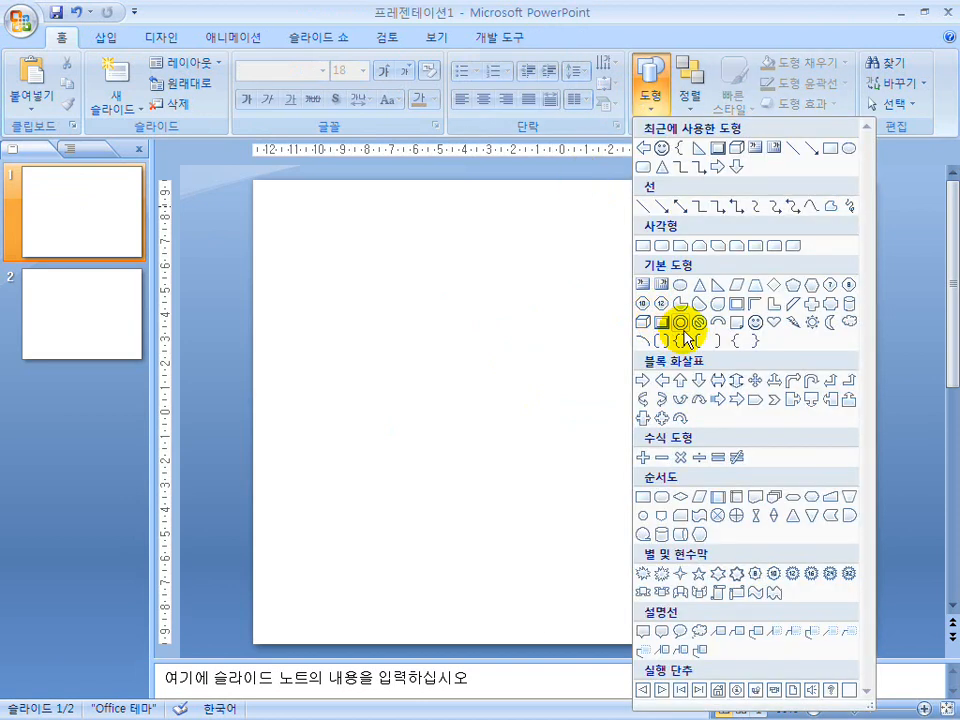
click(661, 322)
drag(483, 271, 622, 417)
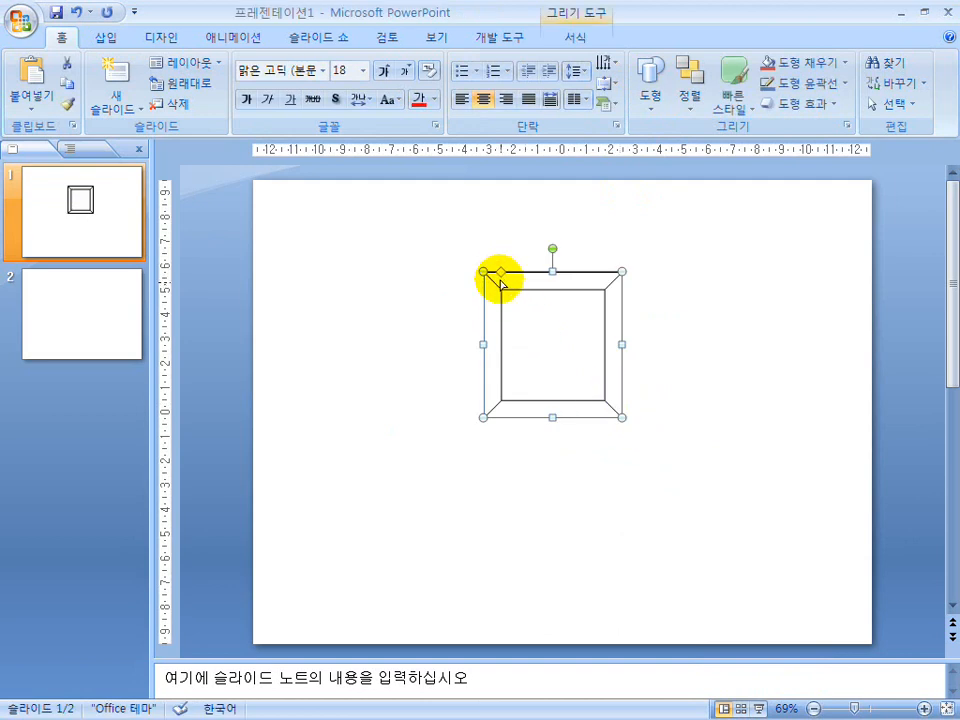
drag(498, 273, 492, 273)
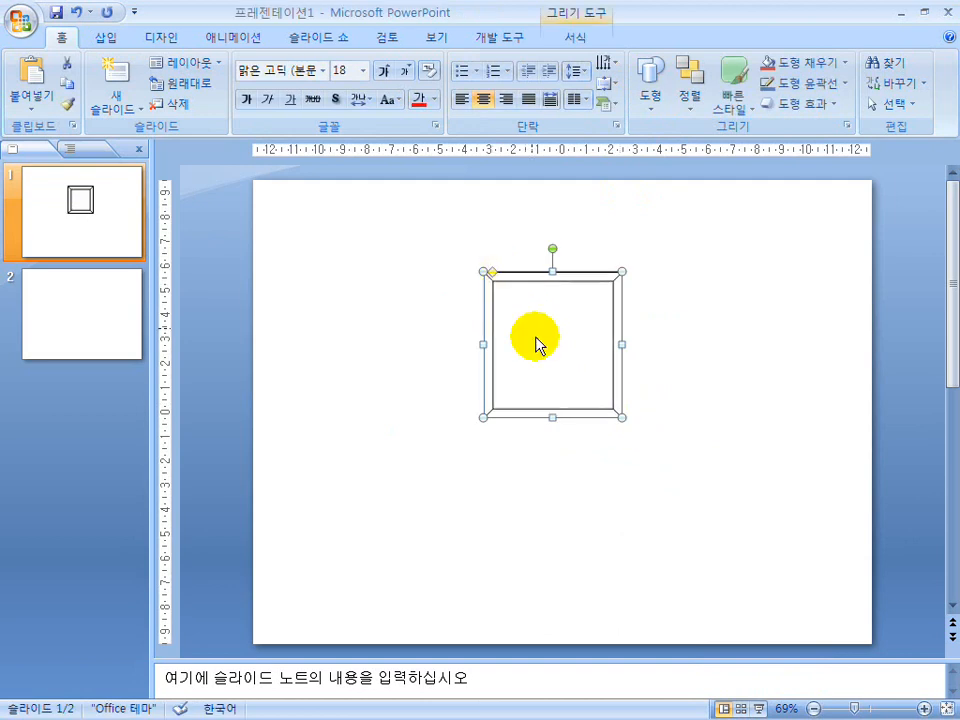
click(681, 315)
Draw a smiley face beside the bevel shape and turn its mouth into a frown with the yellow adjustment handle.
click(650, 90)
click(639, 317)
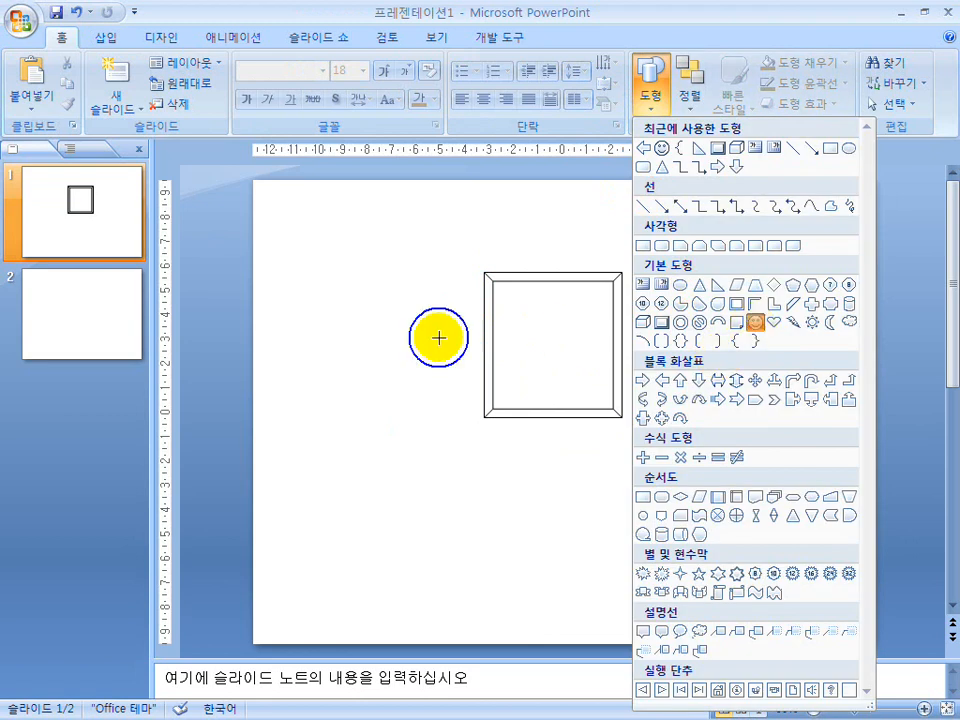
drag(469, 437, 319, 301)
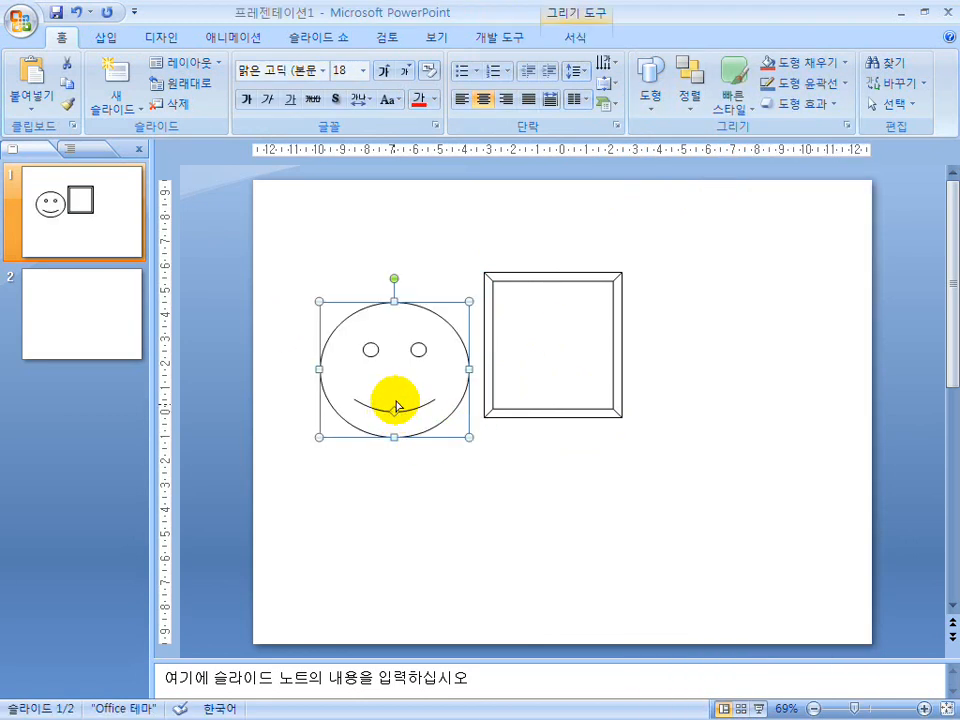
drag(397, 393, 396, 396)
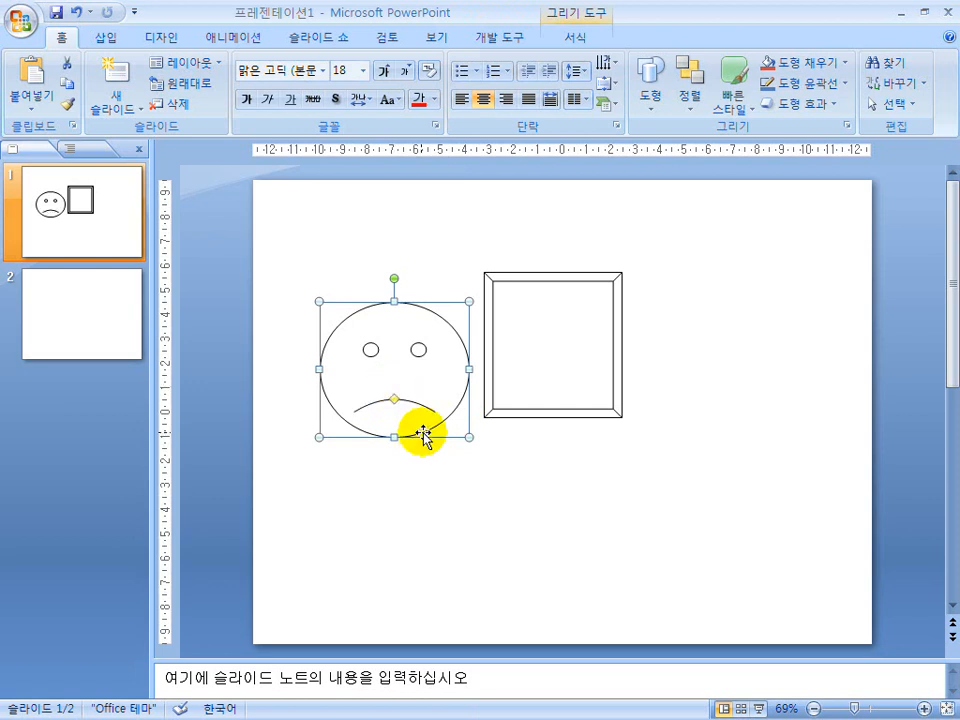
Draw a narrow block up arrow on the free side of the bevel shape.
click(650, 88)
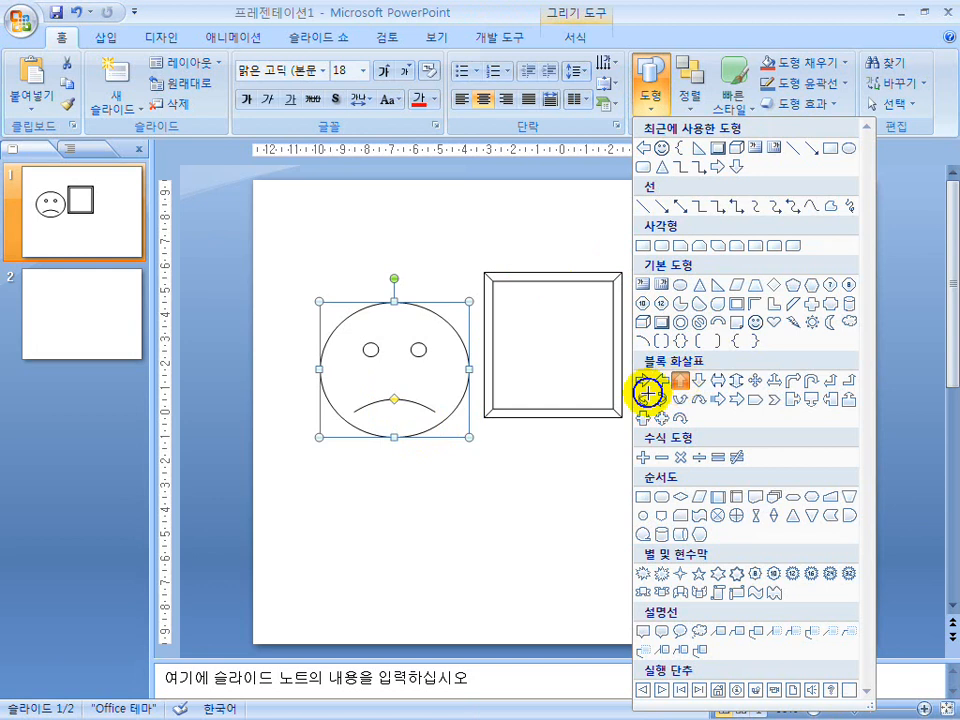
click(677, 382)
drag(659, 283, 729, 387)
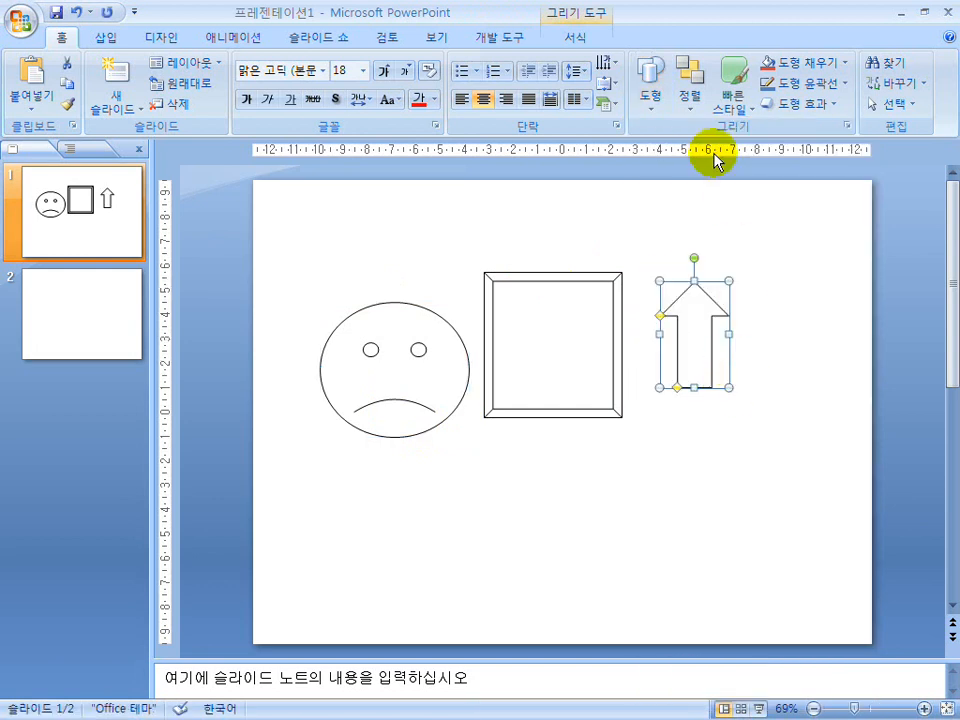
Draw a wide flowchart decision diamond below the bevel shape and deselect it.
click(650, 92)
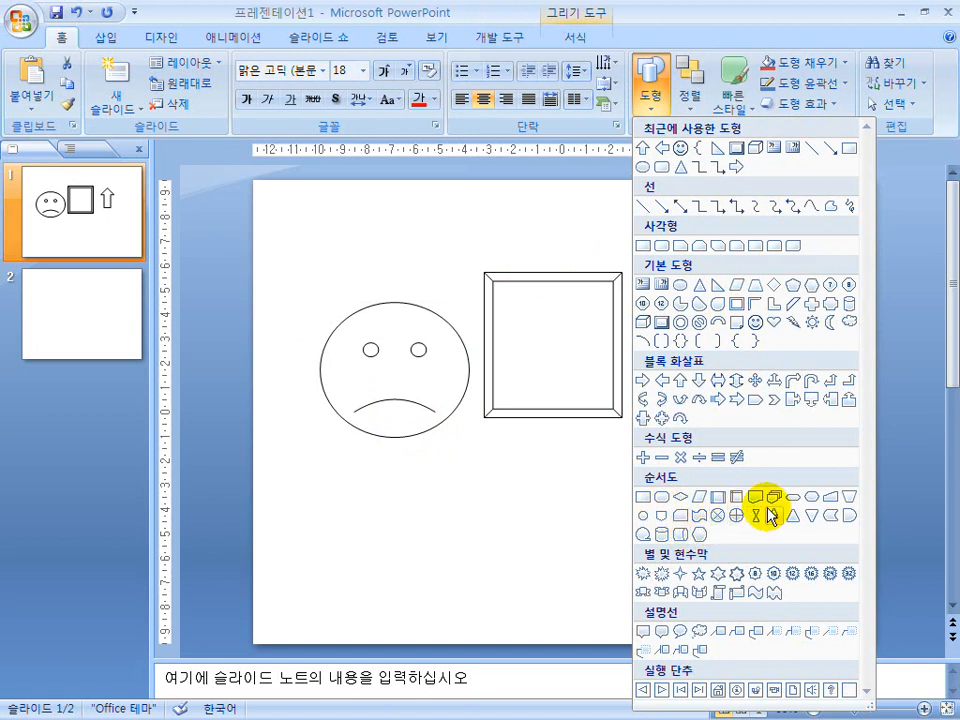
click(678, 496)
drag(440, 459, 602, 557)
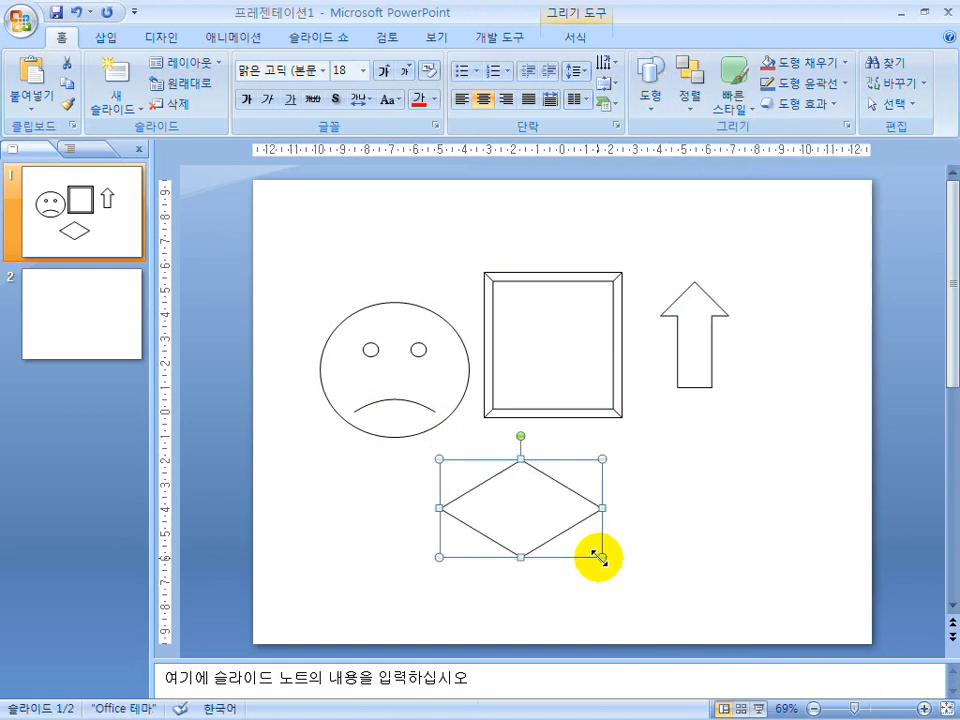
click(616, 511)
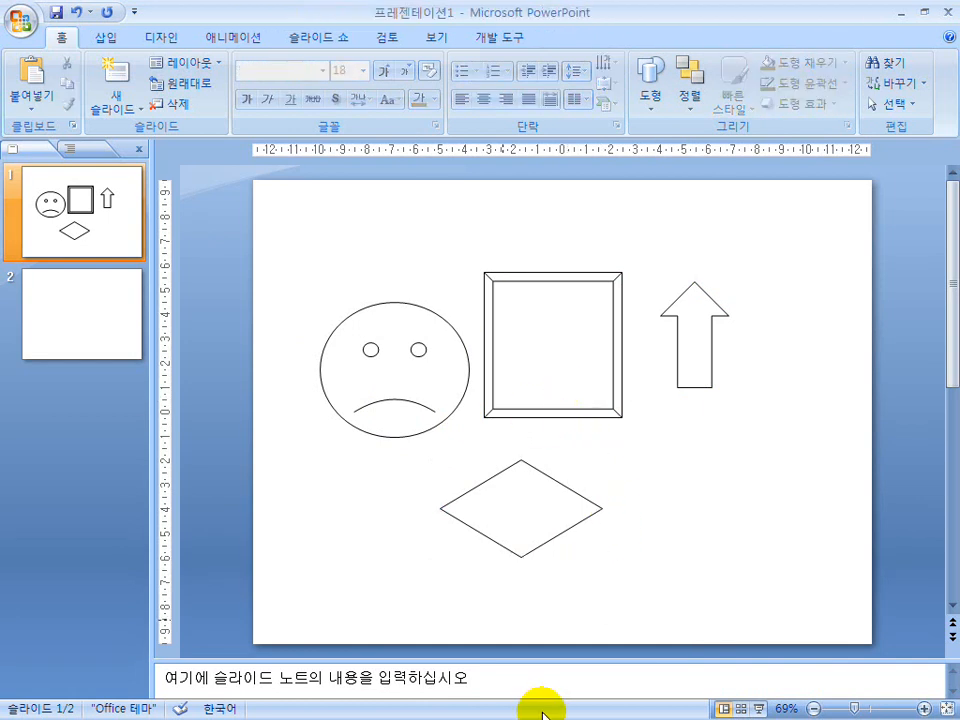
Return to the lecture slide show, mark the reshaping and flip examples on page 122, and advance to page 123.
key(super)
click(597, 712)
key(super)
click(385, 711)
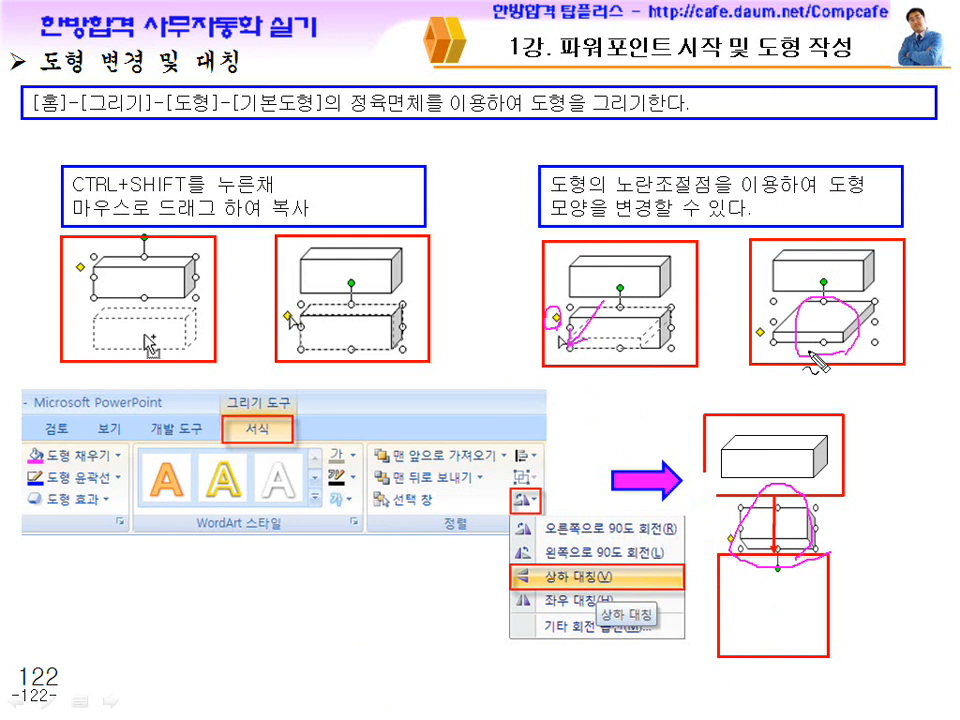
key(Escape)
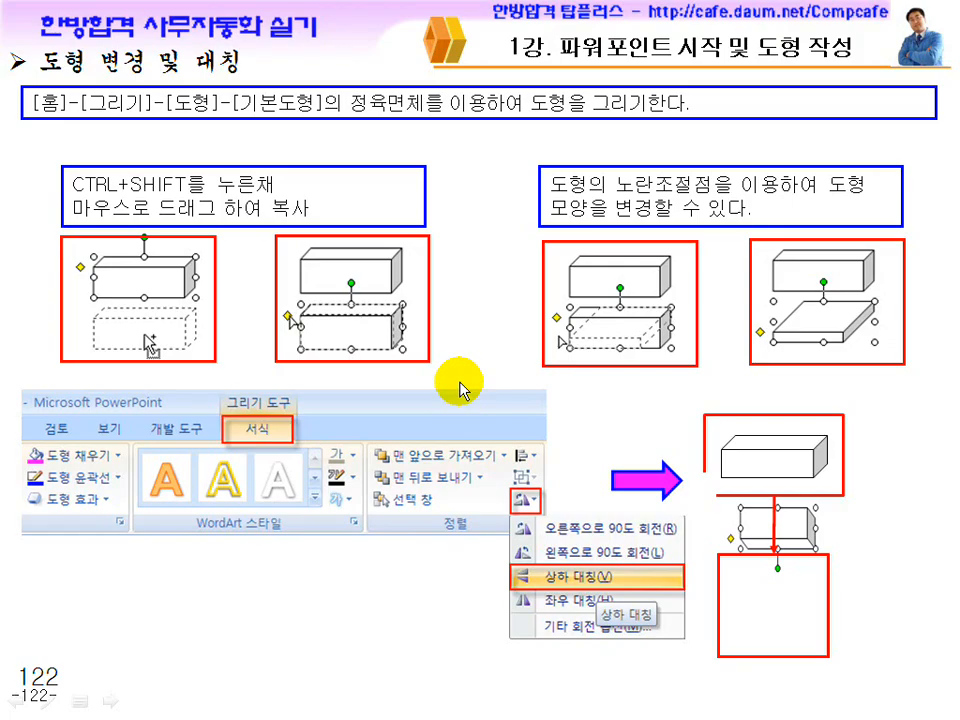
click(453, 365)
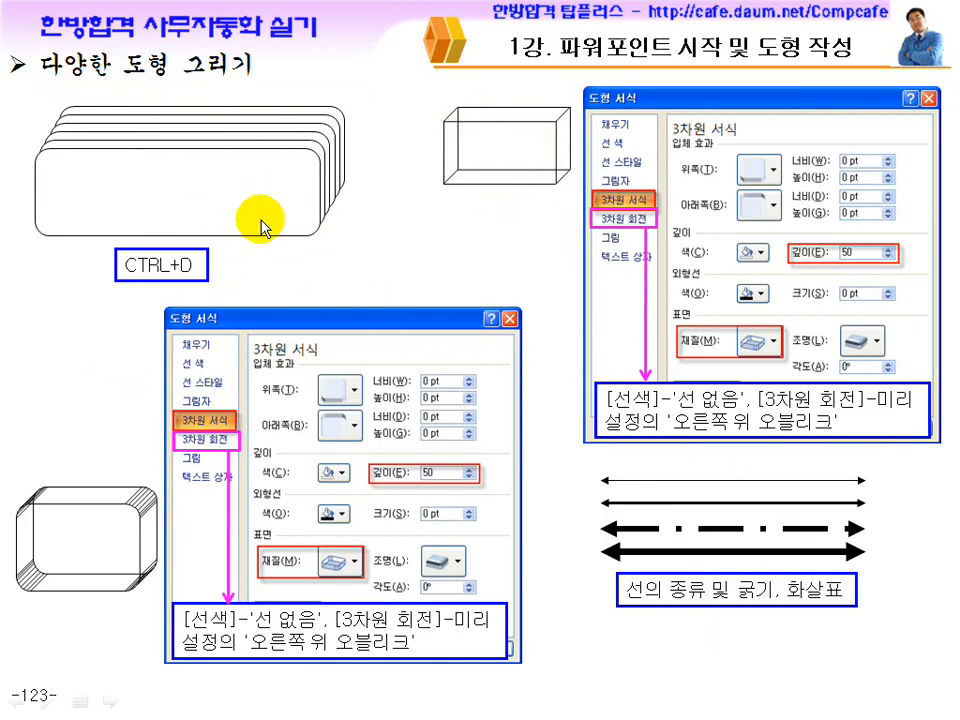
Switch back to the 프레젠테이션1 presentation and delete all shapes from slide 1.
key(super)
click(585, 702)
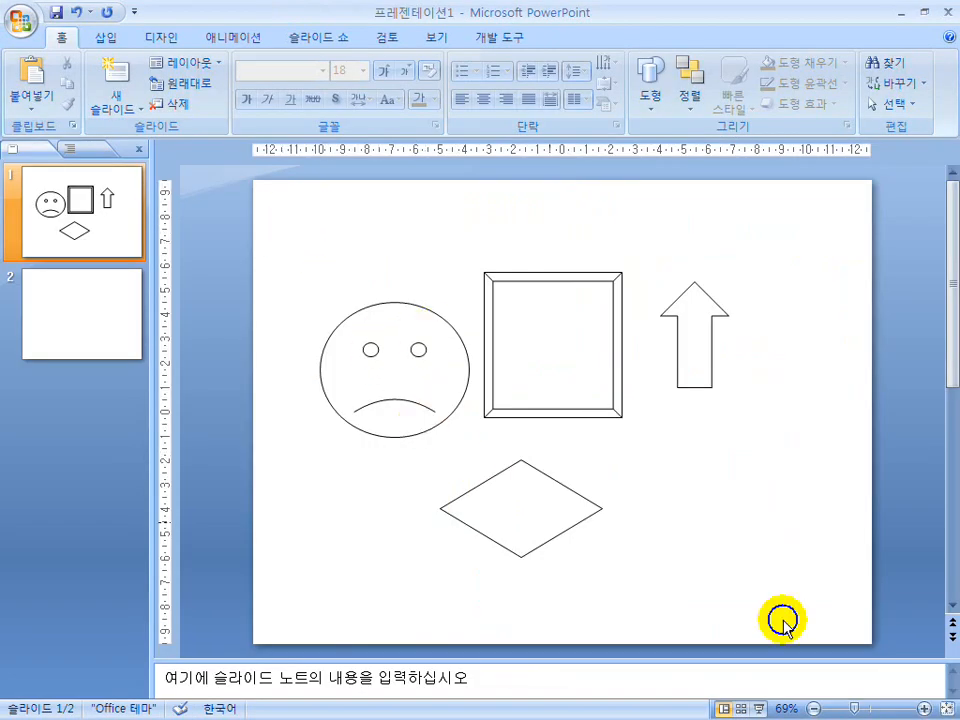
key(ctrl+a)
key(Delete)
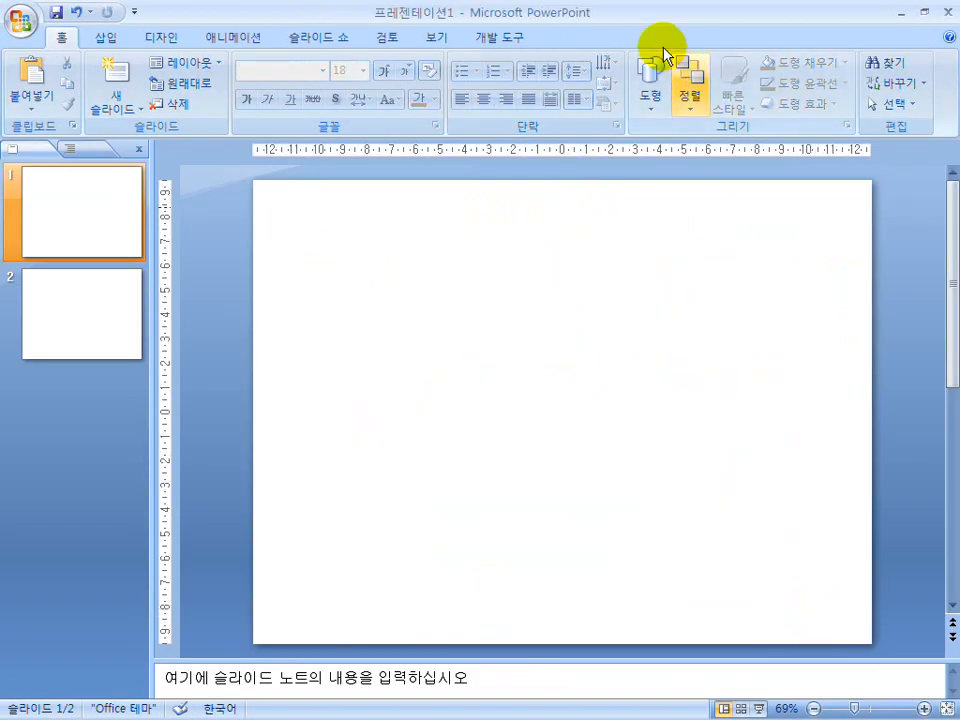
Draw a rounded rectangle about 16.5 cm wide and 2.9 cm high across the upper part of slide 1.
click(648, 100)
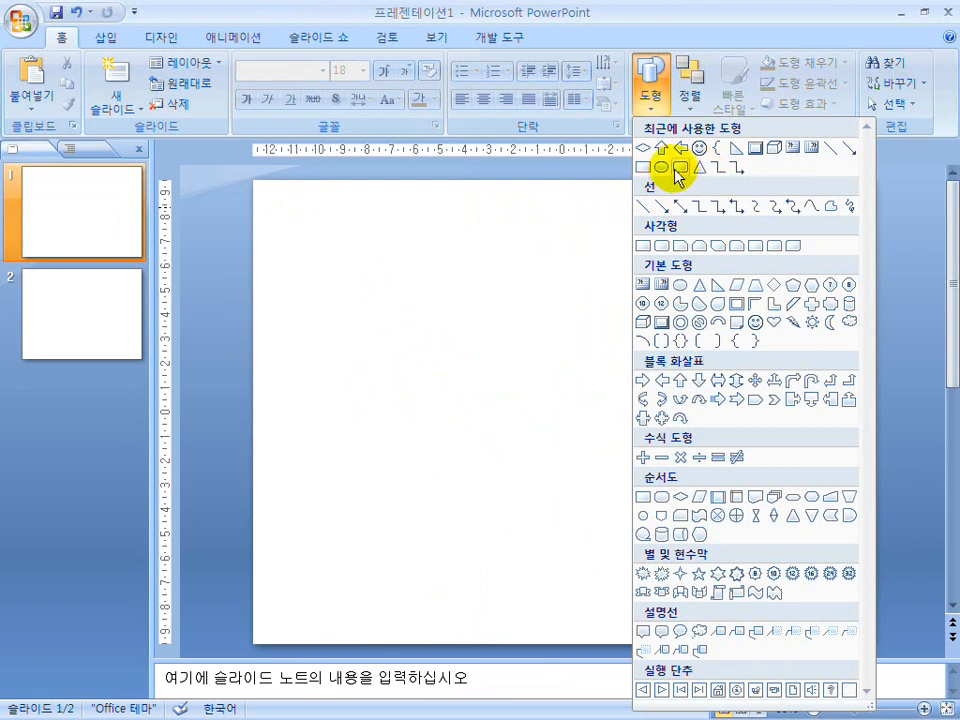
click(647, 244)
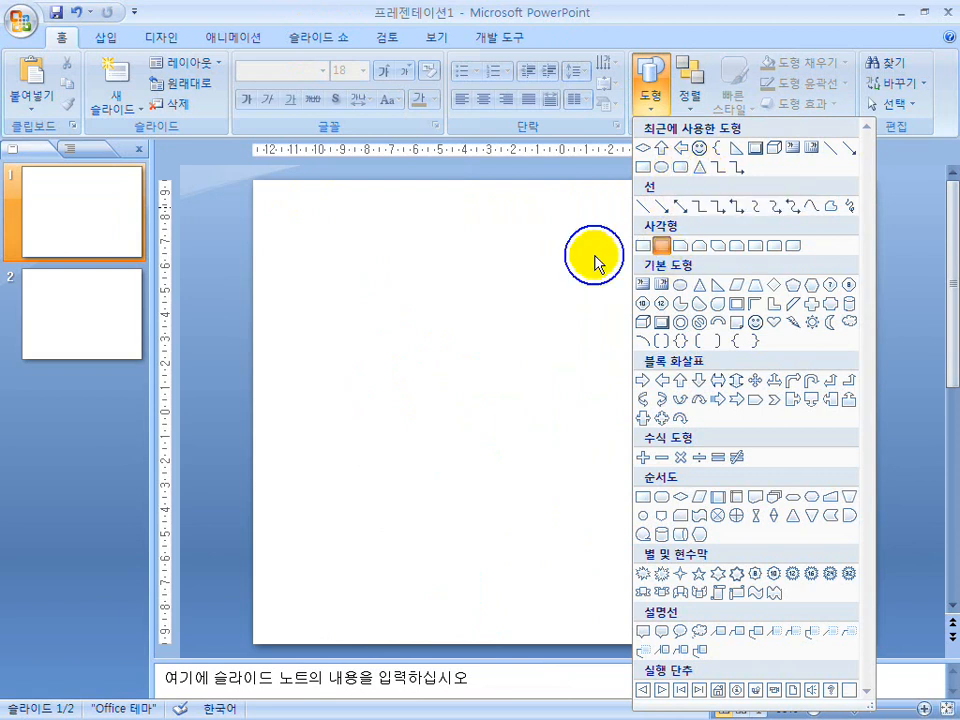
drag(643, 306, 742, 317)
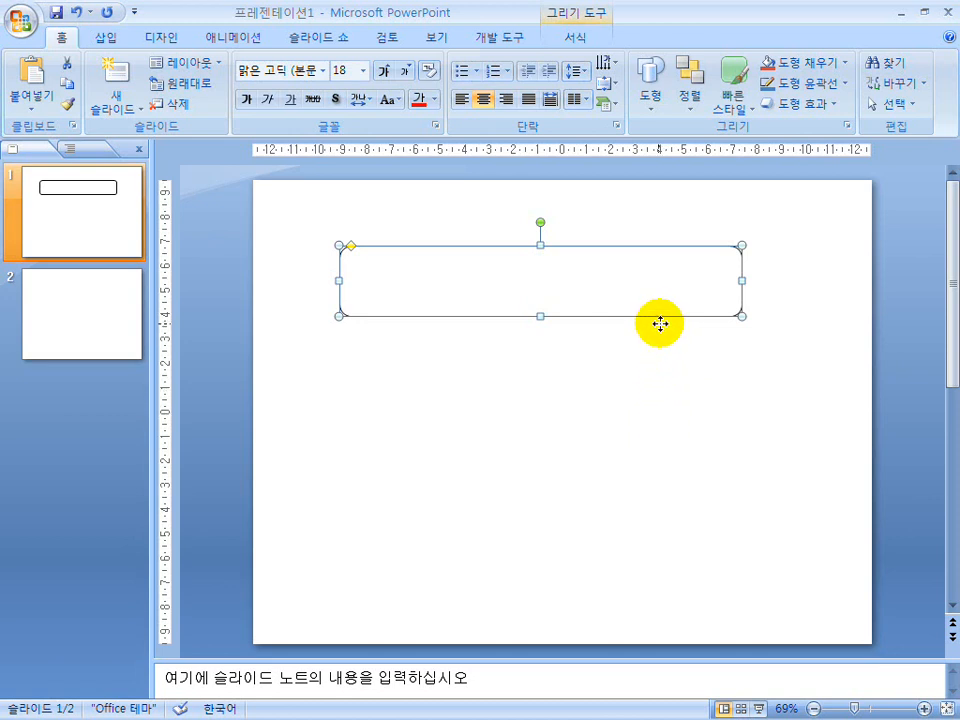
Duplicate the unfilled rounded rectangle eight times in a diagonal cascade and deselect the copies.
key(ctrl+d)
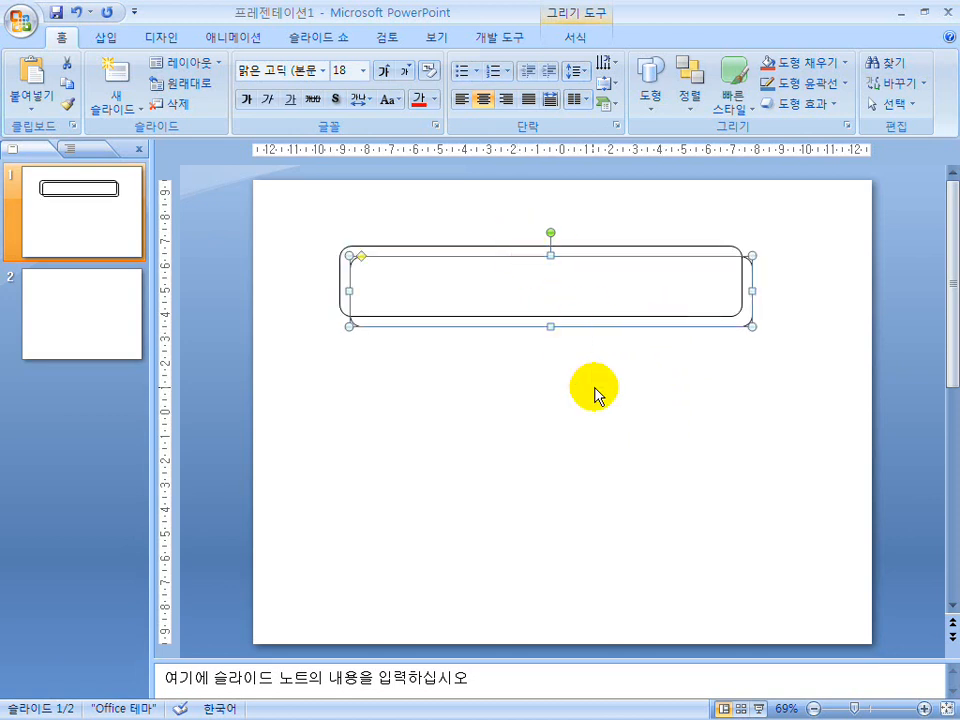
key(ctrl+d)
key(ctrl+d)
key(ctrl+d)
key(ctrl+d)
key(ctrl+d)
key(ctrl+d)
key(ctrl+d)
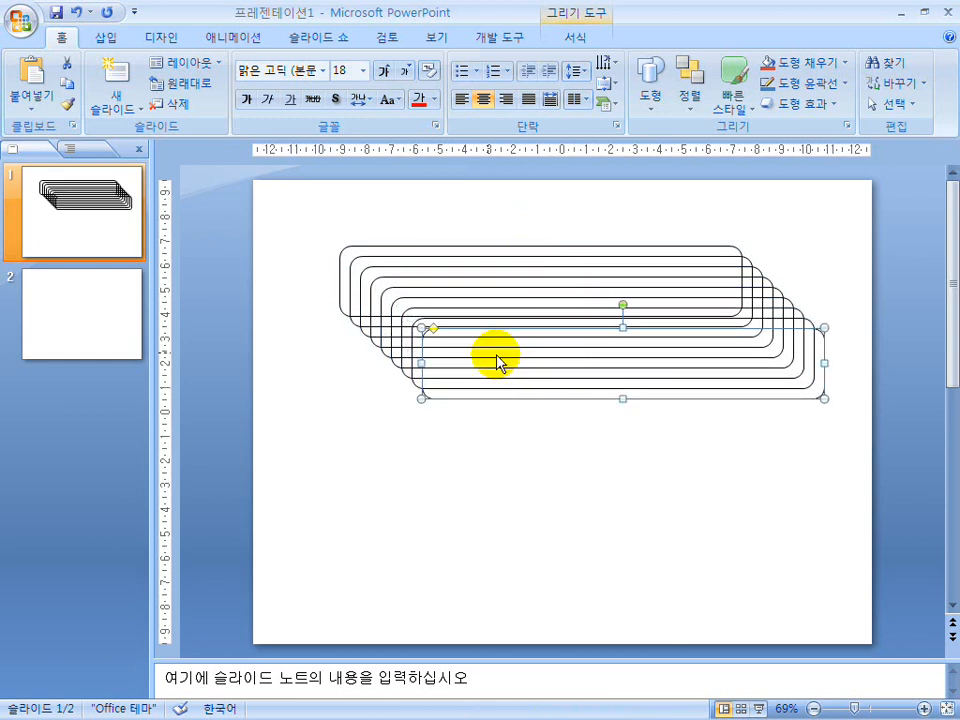
click(628, 430)
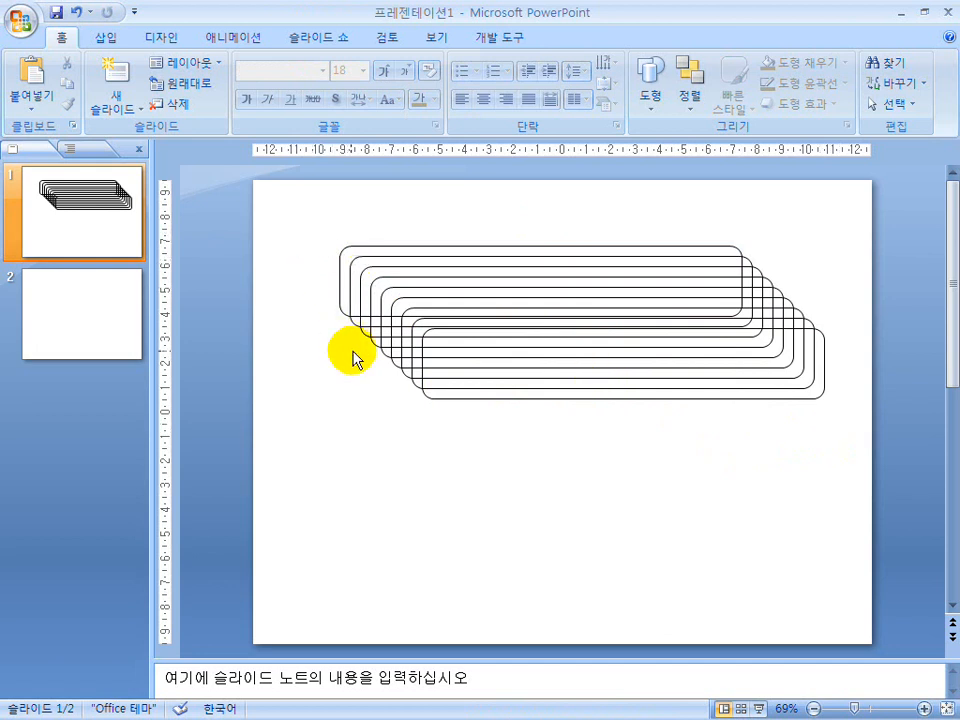
Undo all duplicates of the unfilled rounded rectangle so only the original is left.
key(ctrl+z)
key(ctrl+z)
key(ctrl+z)
key(ctrl+z)
key(ctrl+z)
key(ctrl+z)
key(ctrl+z)
key(ctrl+z)
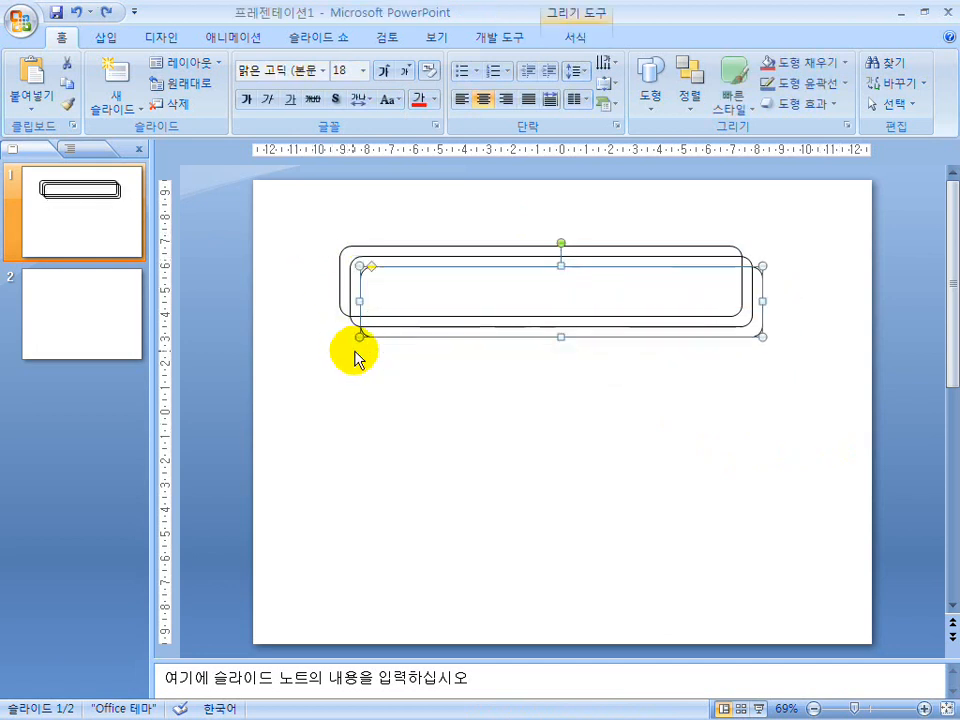
key(ctrl+z)
Give the rounded rectangle a solid white theme-colour fill through the shape formatting settings.
double_click(391, 320)
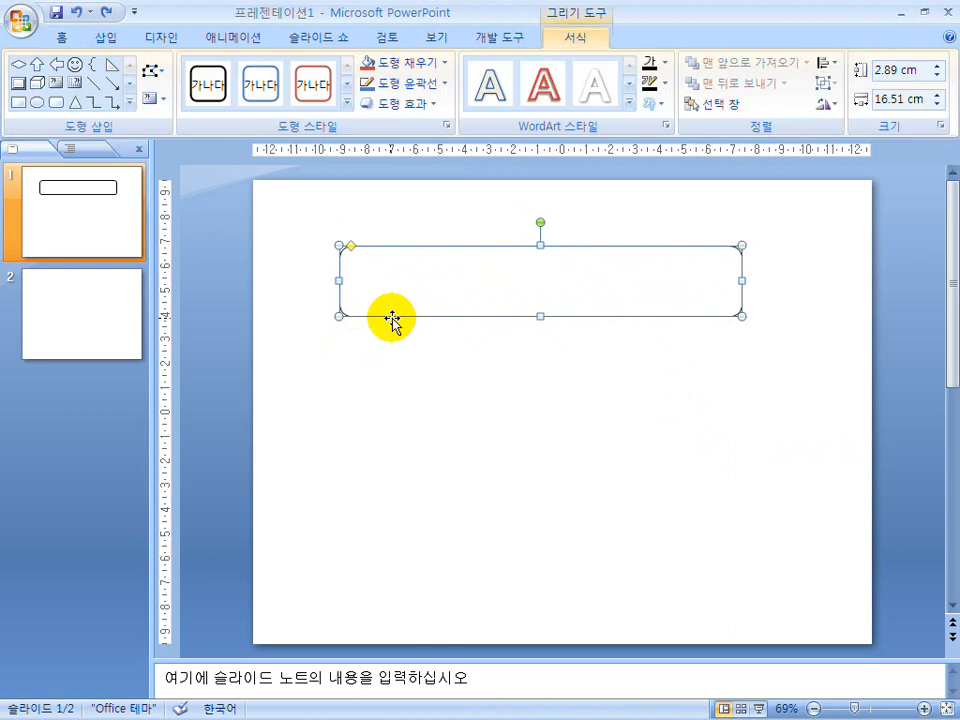
right_click(391, 318)
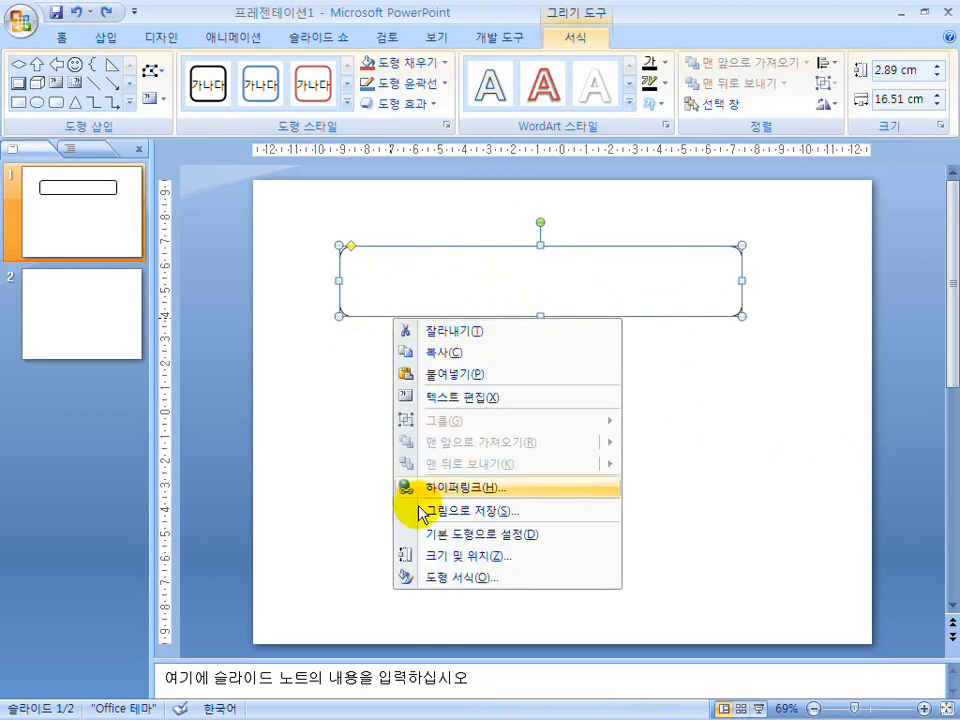
click(446, 578)
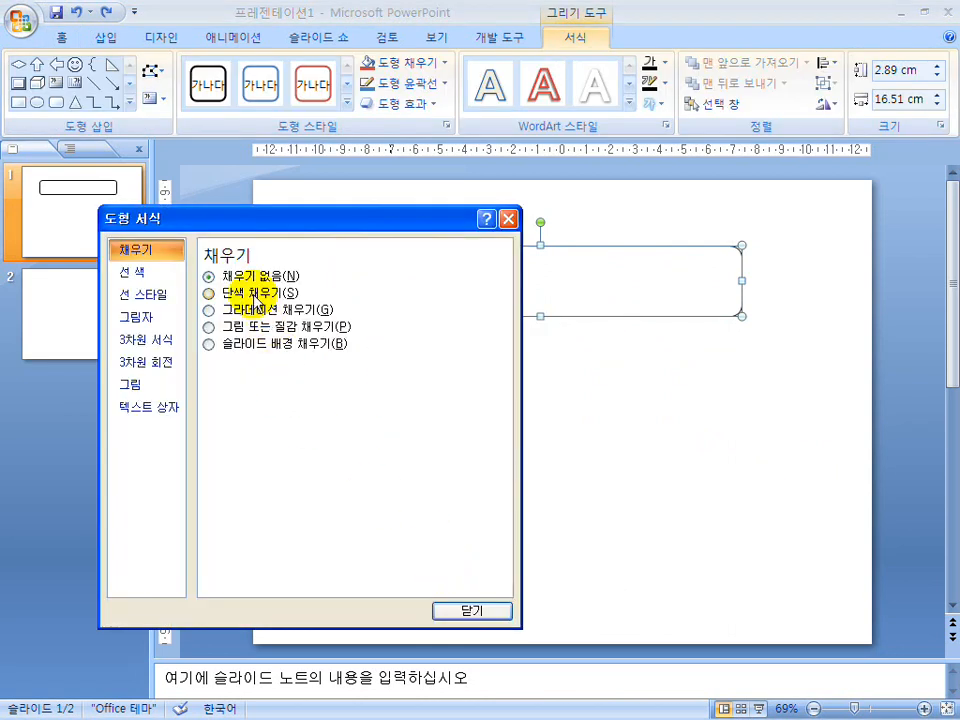
click(255, 293)
click(285, 367)
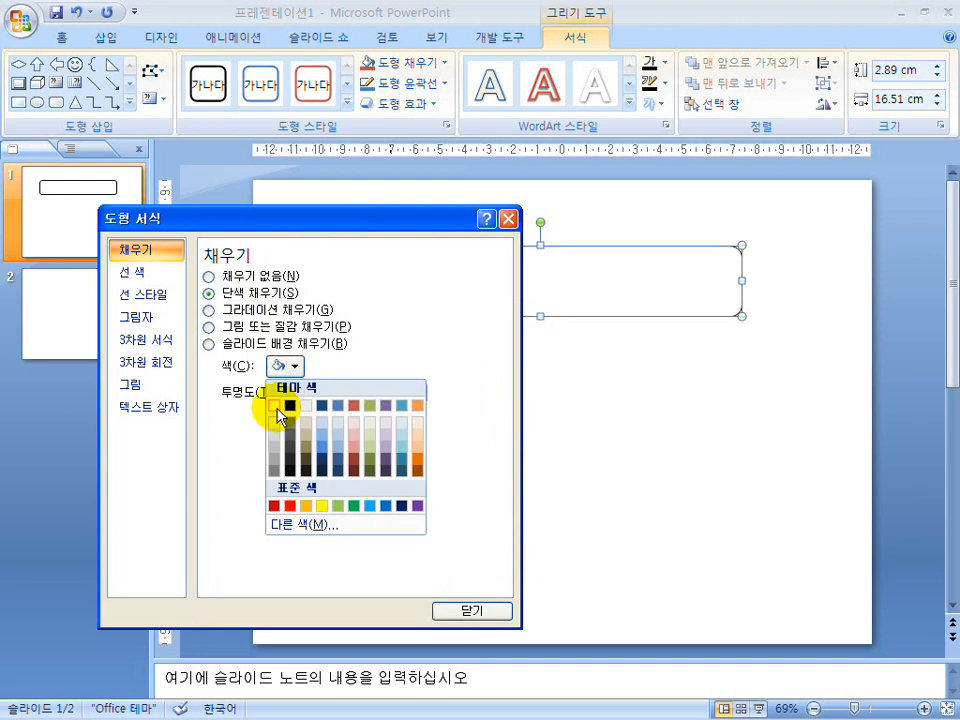
click(276, 405)
click(466, 609)
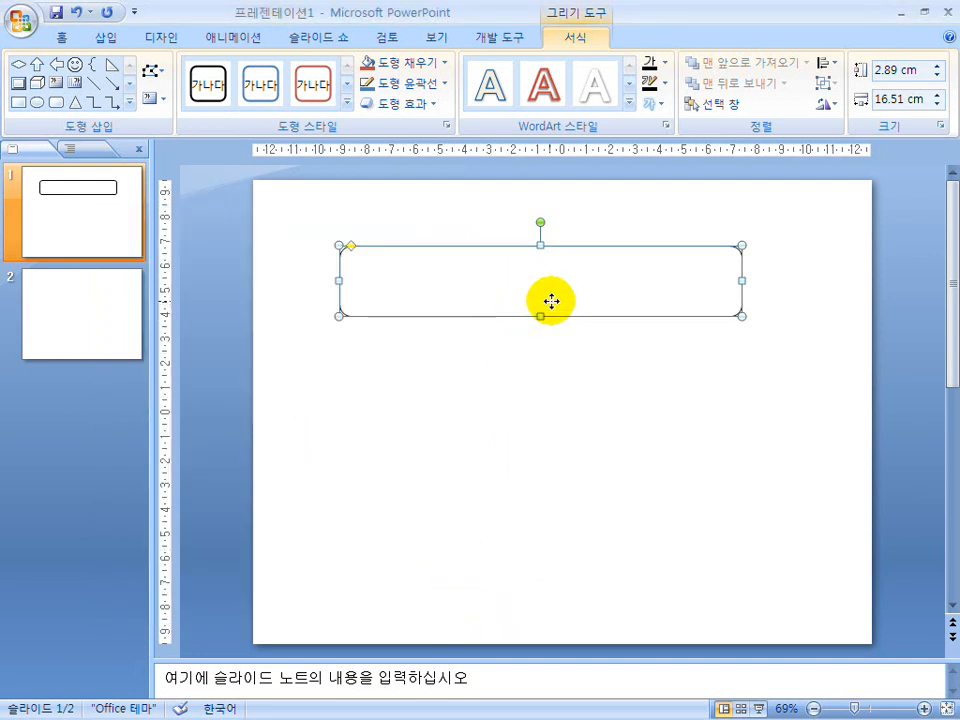
Duplicate the white-filled rounded rectangle eight times, cascading down and to the right, and deselect the last copy.
key(ctrl+d)
key(ctrl+d)
key(ctrl+d)
key(ctrl+d)
key(ctrl+d)
key(ctrl+d)
key(ctrl+d)
key(ctrl+d)
click(613, 475)
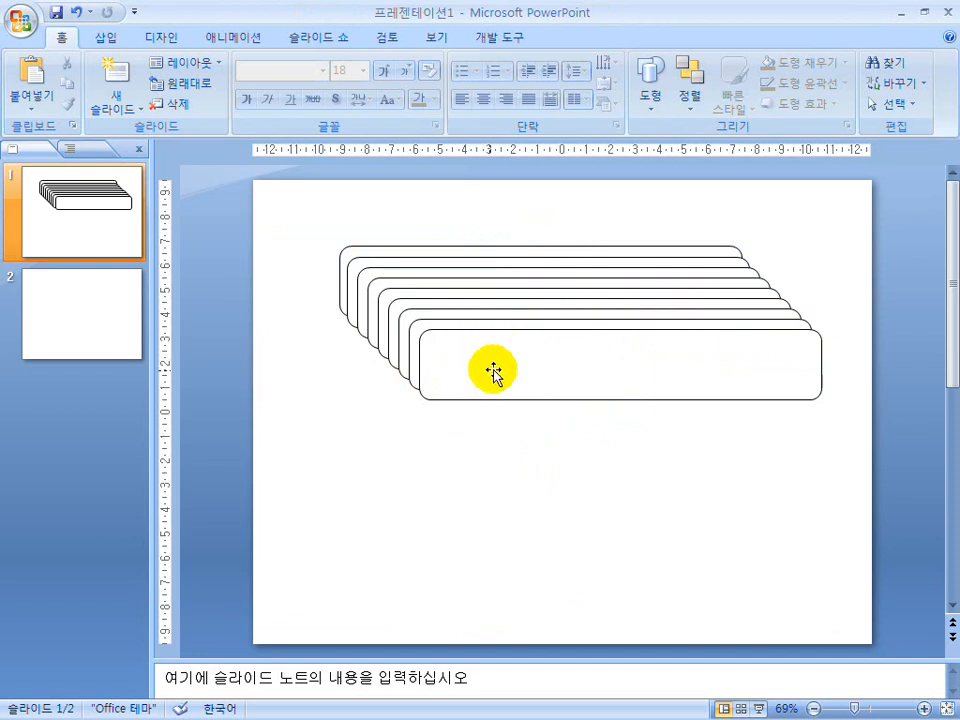
Delete the eight copies of the white rounded rectangle from front to back, keeping only the original.
click(722, 346)
key(Delete)
click(630, 358)
key(Delete)
click(606, 328)
key(Delete)
click(610, 330)
key(Delete)
click(611, 323)
key(Delete)
click(610, 317)
key(Delete)
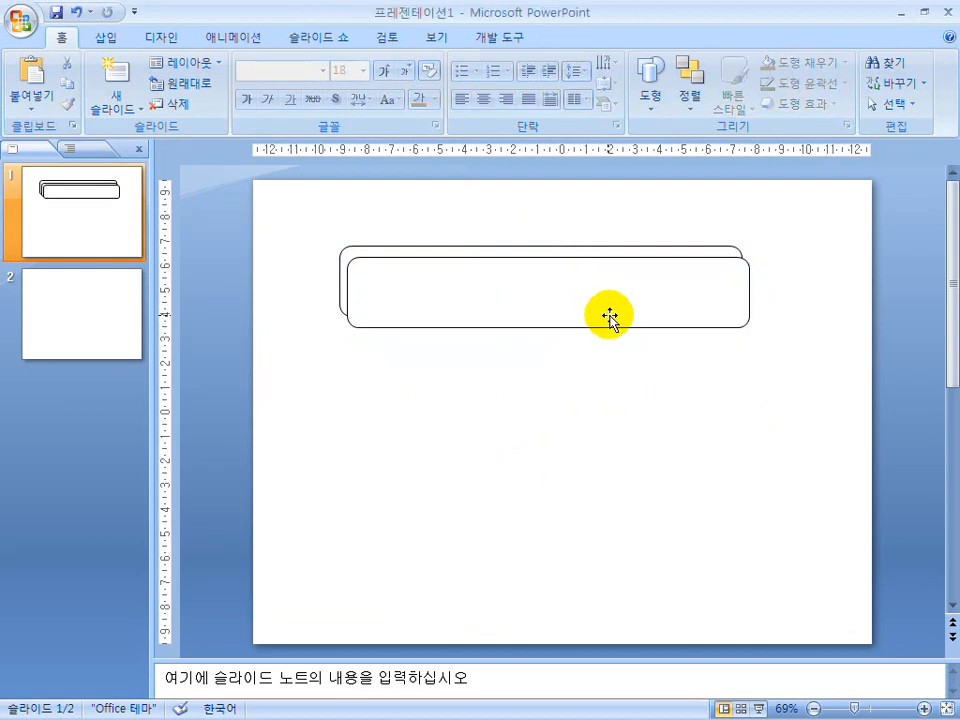
click(610, 317)
key(Delete)
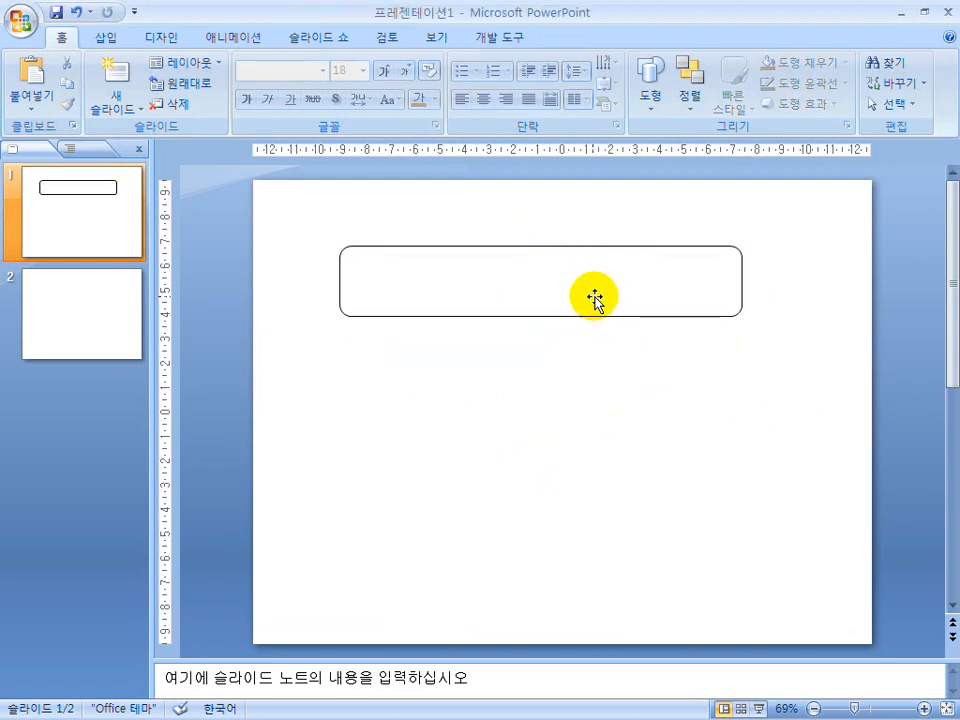
Duplicate the rounded rectangle, offset the copy slightly down and to the left, then try a second duplicate and undo it.
click(593, 298)
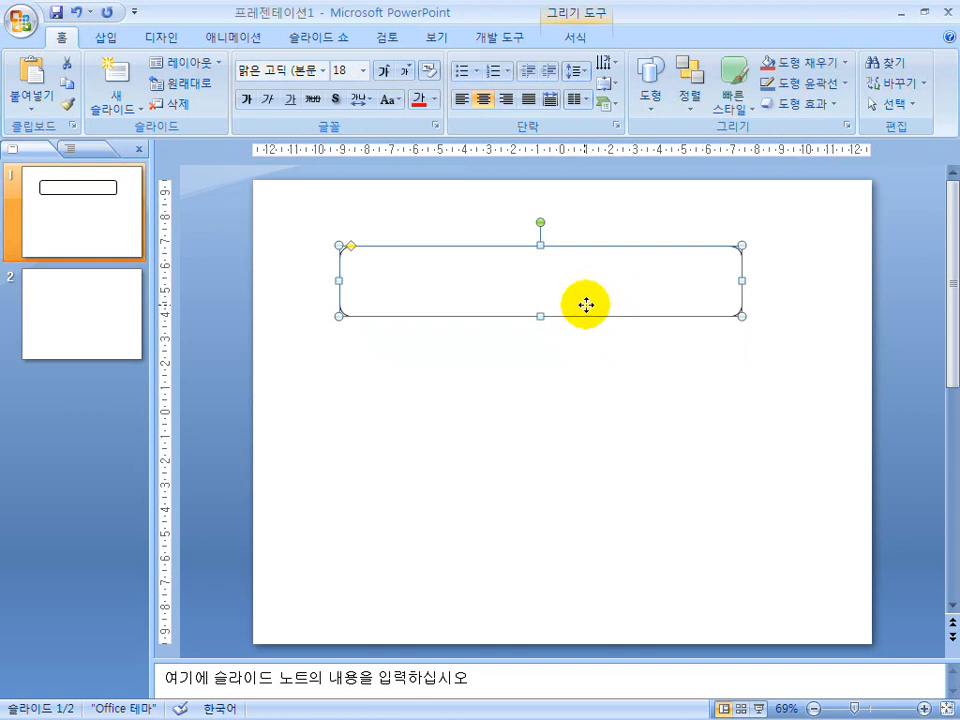
key(ctrl+d)
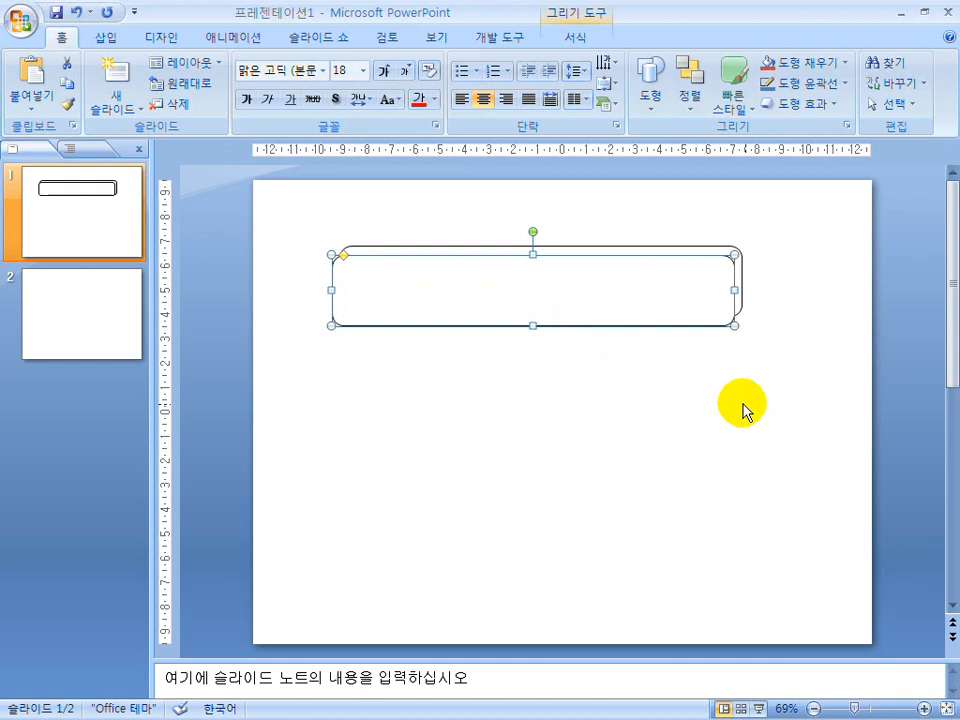
key(ctrl+d)
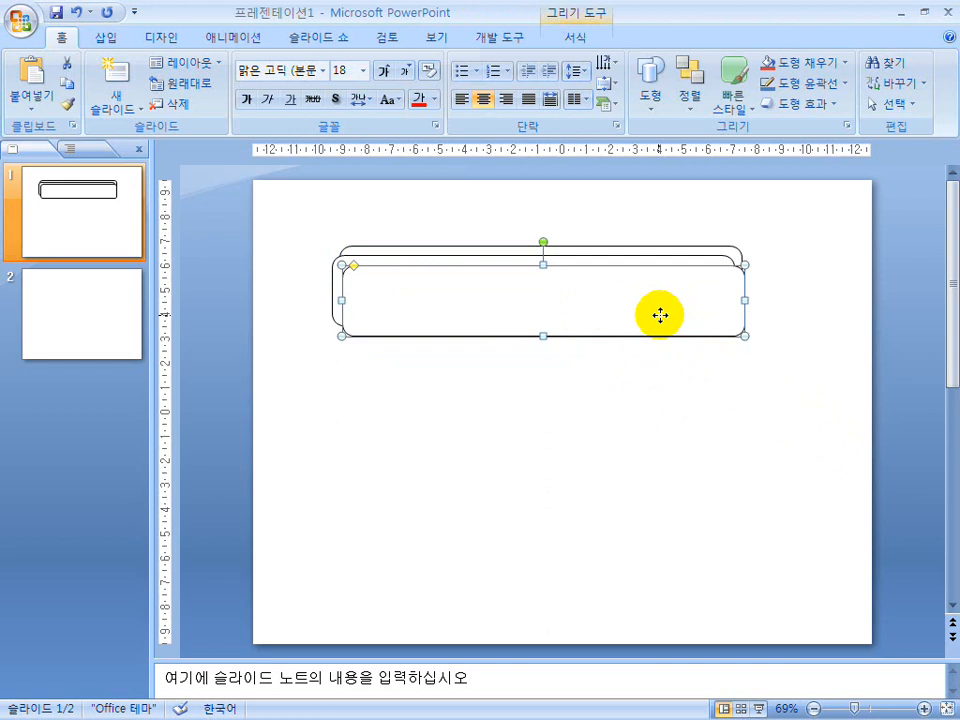
key(ctrl+z)
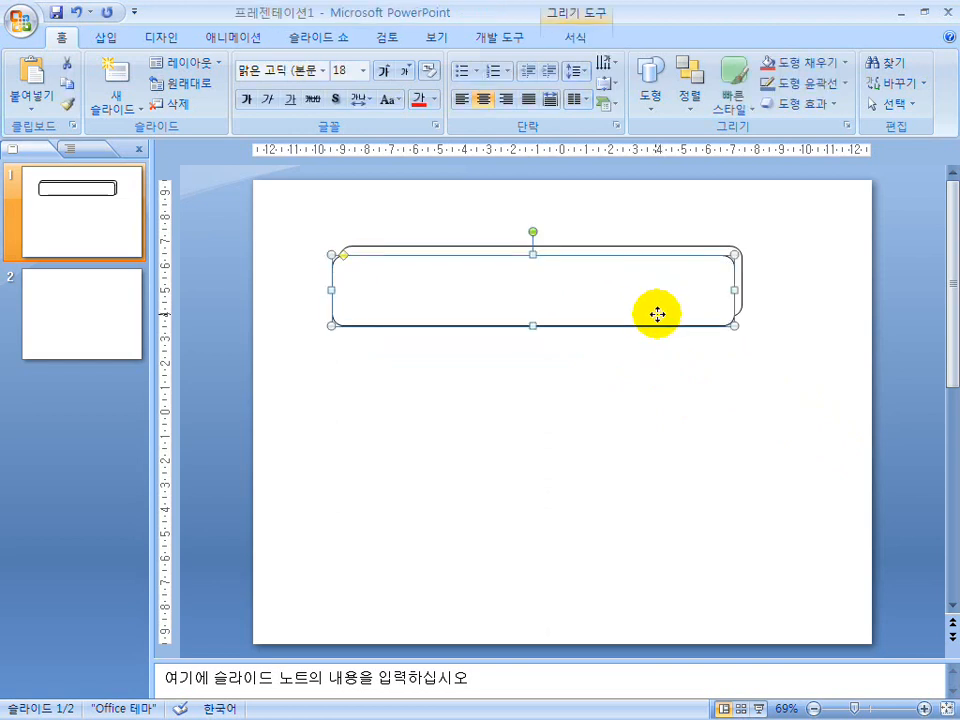
Add two more rounded rectangle copies, each nudged to continue the stack down and to the left.
key(ctrl+d)
key(ctrl+d)
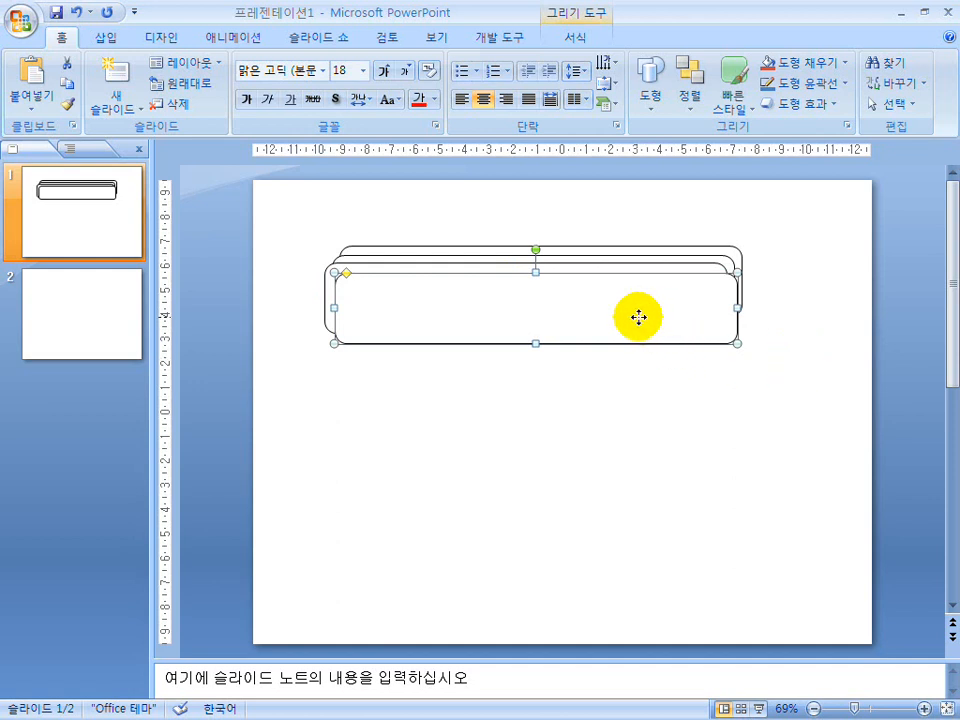
key(Left)
key(Left)
key(Left)
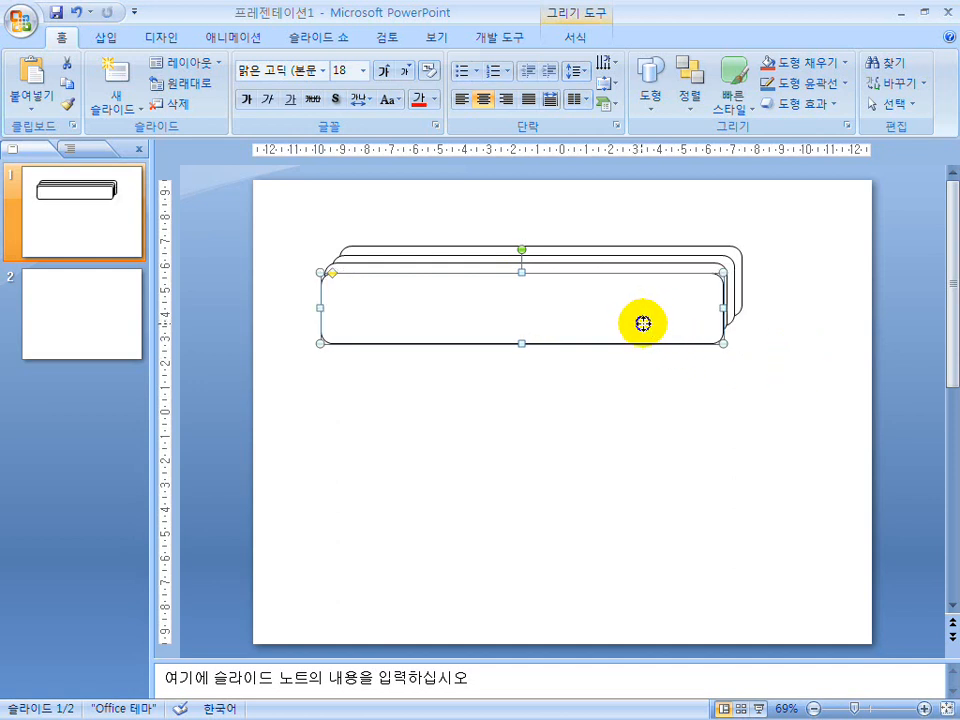
Extend the rounded rectangle stack with seven further duplicates at the same down-left offset and deselect.
key(ctrl+d)
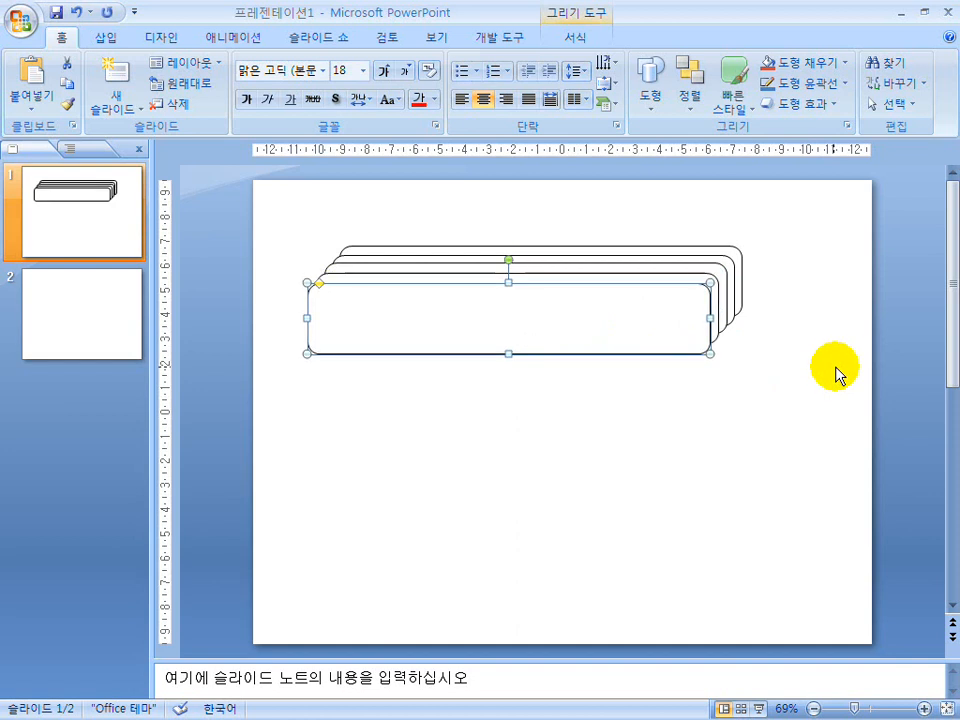
key(ctrl+d)
key(ctrl+d)
key(ctrl+d)
key(ctrl+d)
key(ctrl+d)
key(ctrl+d)
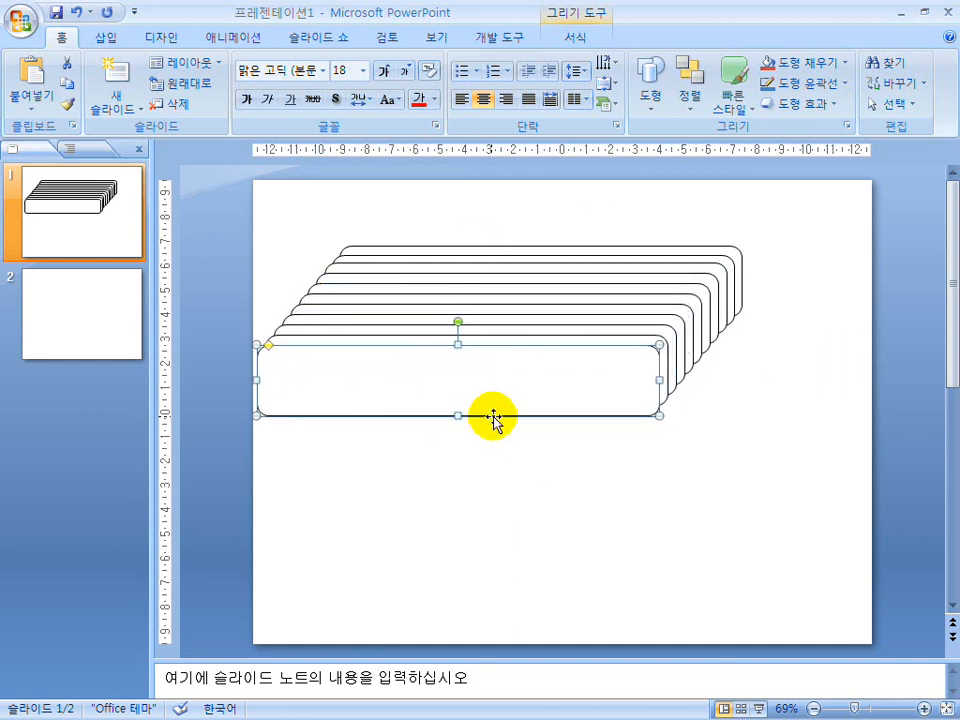
click(643, 450)
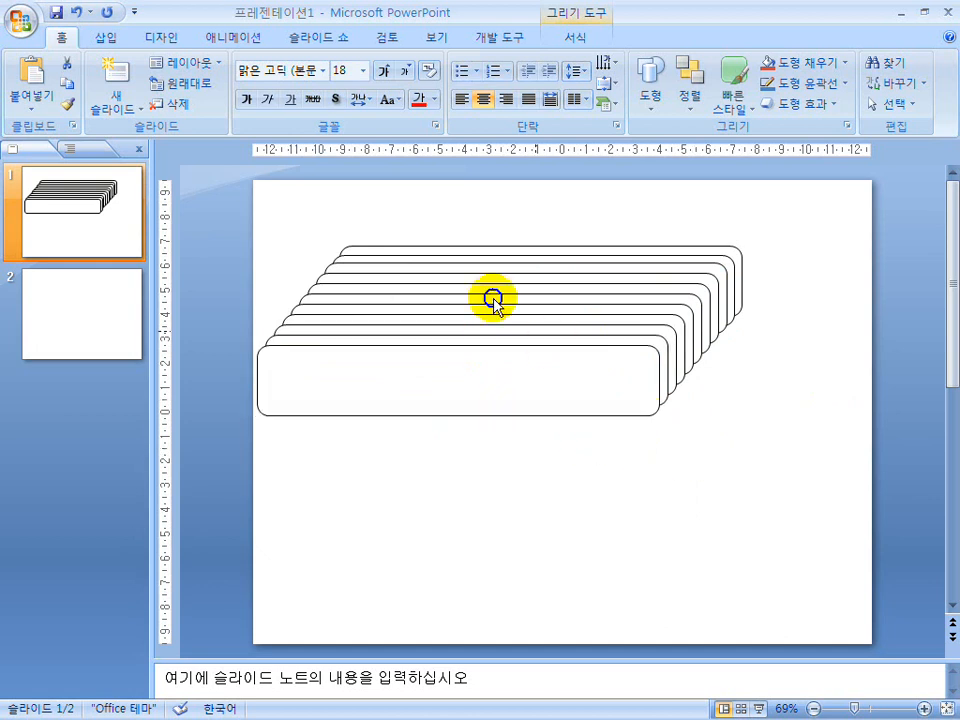
Delete every copy in the down-left stack one by one, leaving the original rounded rectangle.
click(547, 308)
key(Delete)
click(549, 340)
key(Delete)
click(545, 357)
key(Delete)
click(553, 333)
key(Delete)
click(557, 321)
key(Delete)
click(564, 317)
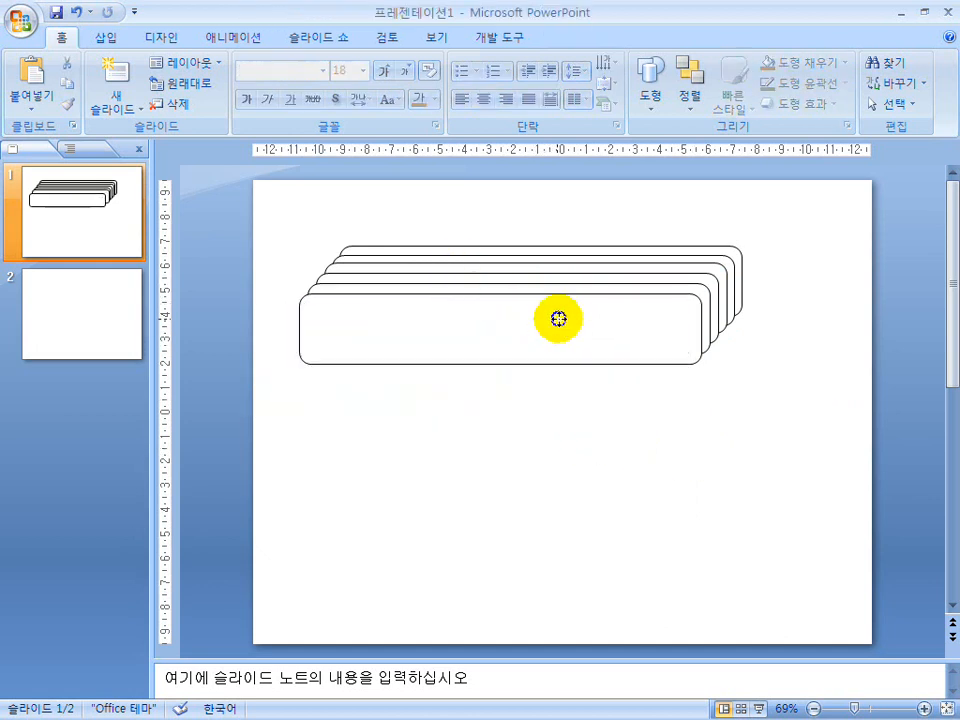
key(Delete)
click(586, 308)
key(Delete)
click(617, 296)
key(Delete)
click(632, 288)
key(Delete)
Build a nine-layer stack from duplicates of the white rounded rectangle, each offset slightly down and to the left.
click(628, 289)
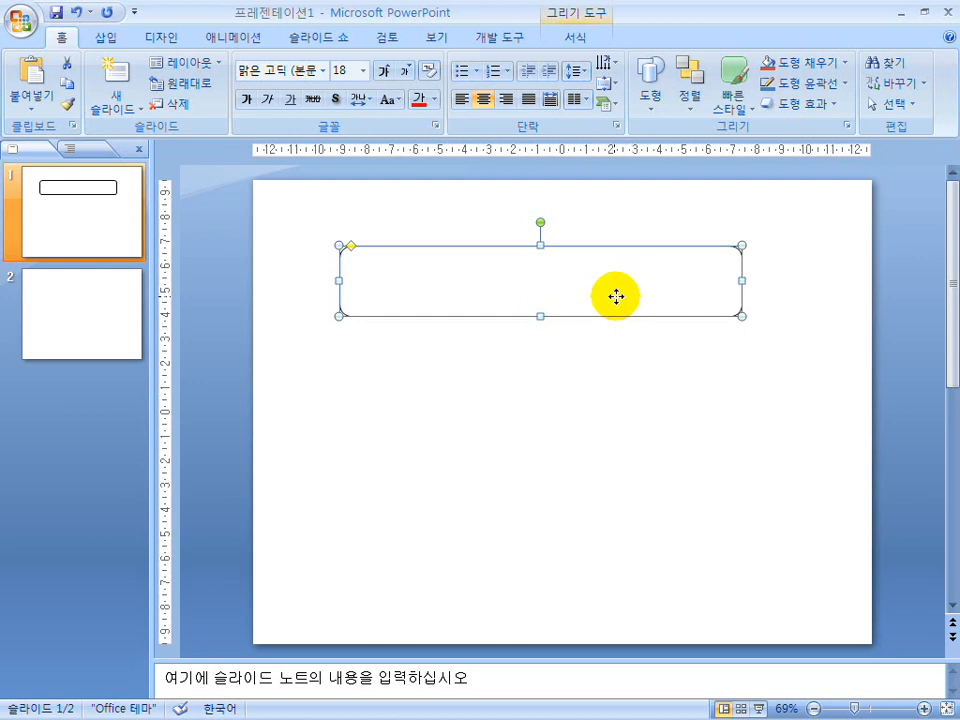
drag(618, 296, 620, 300)
click(608, 300)
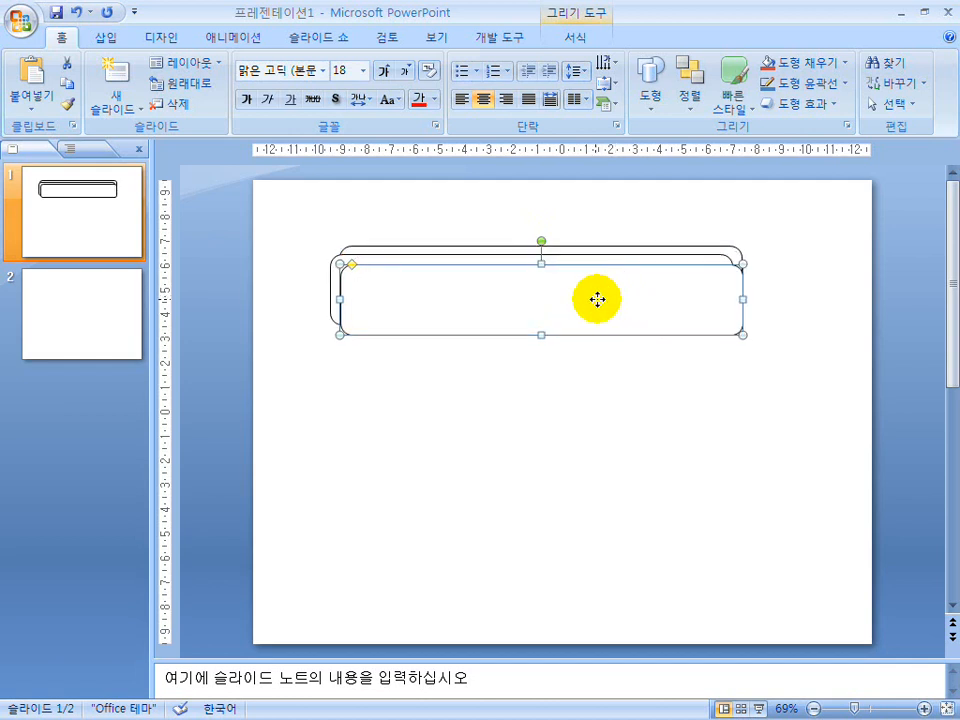
drag(598, 298, 600, 298)
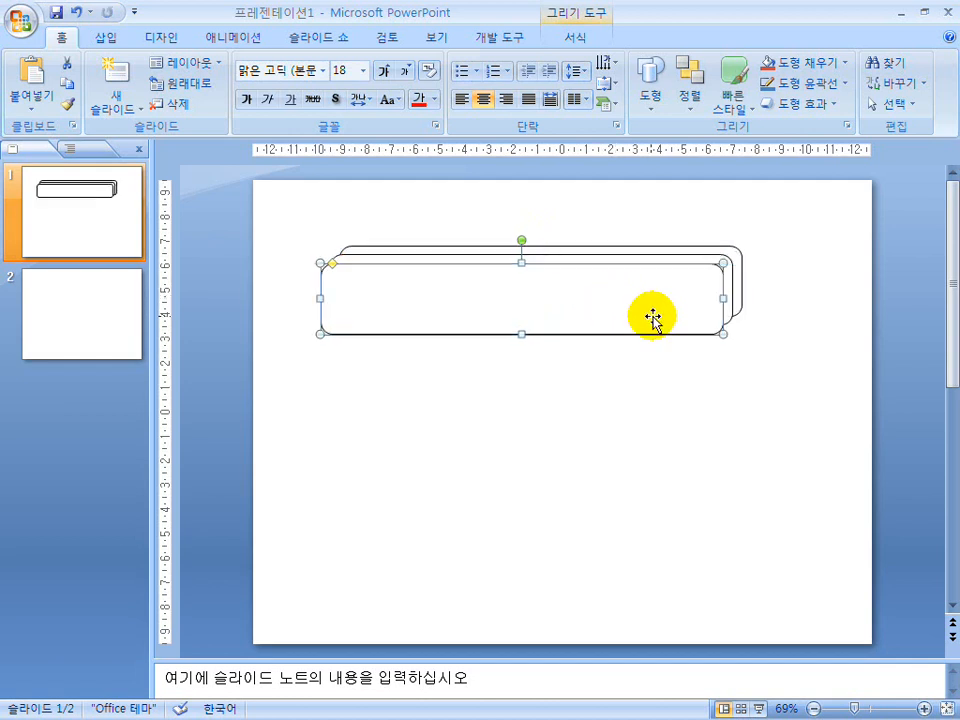
key(ctrl+d)
key(ctrl+d)
key(ctrl+d)
key(ctrl+d)
key(ctrl+d)
key(ctrl+d)
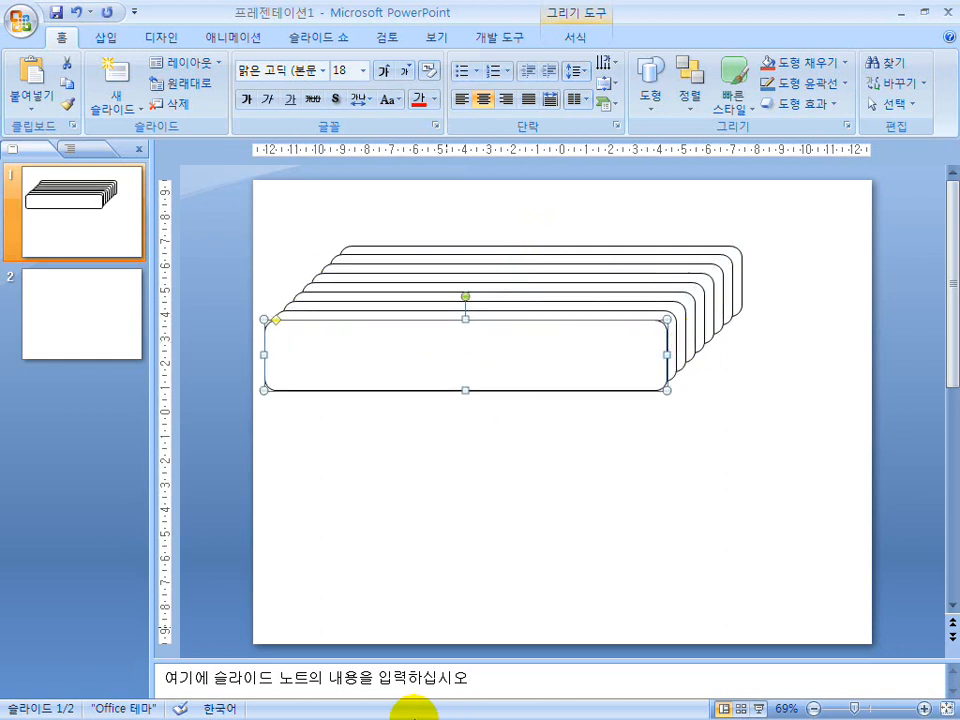
Look up the CALS 구조 slide with stacked rounded rectangles in 파포기출모음.hwp, then switch back to 프레젠테이션1.
key(super)
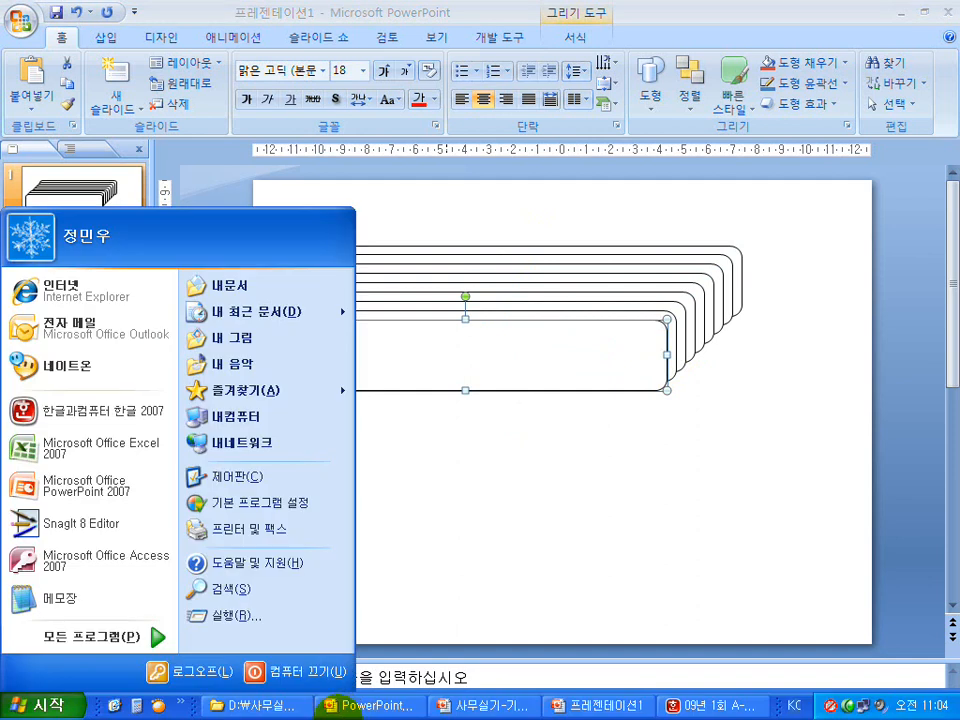
click(256, 706)
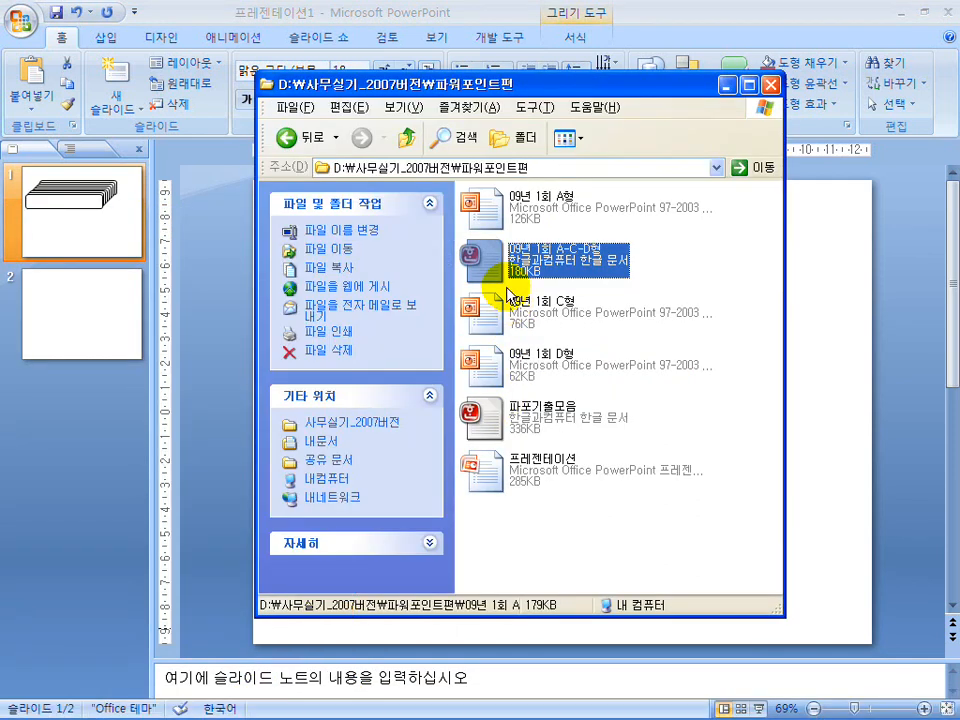
click(500, 421)
double_click(500, 410)
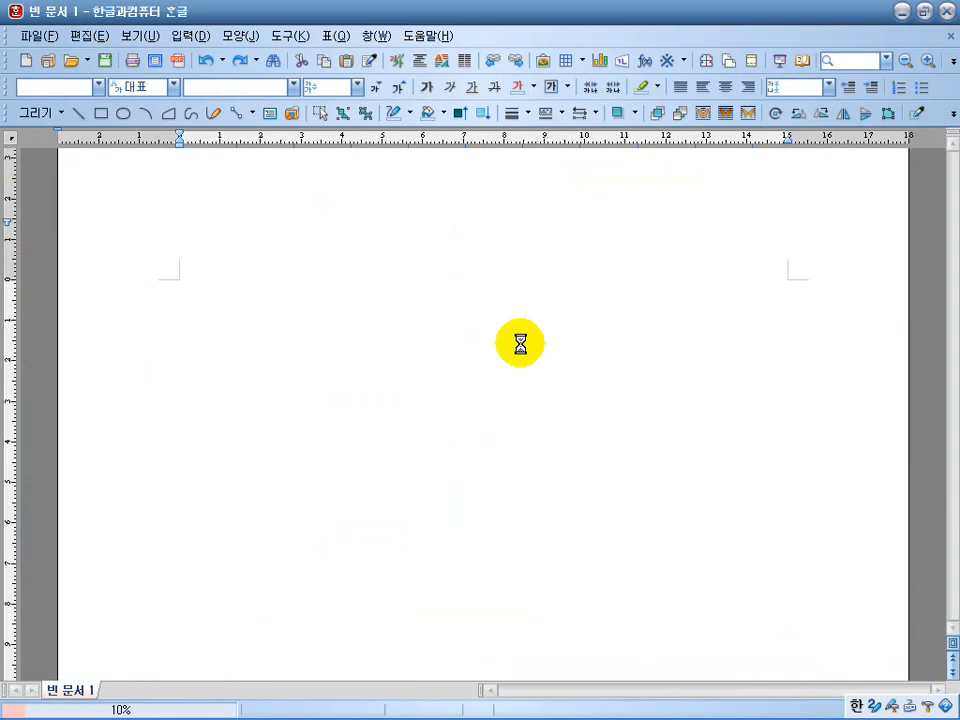
scroll(520, 342, down, 20)
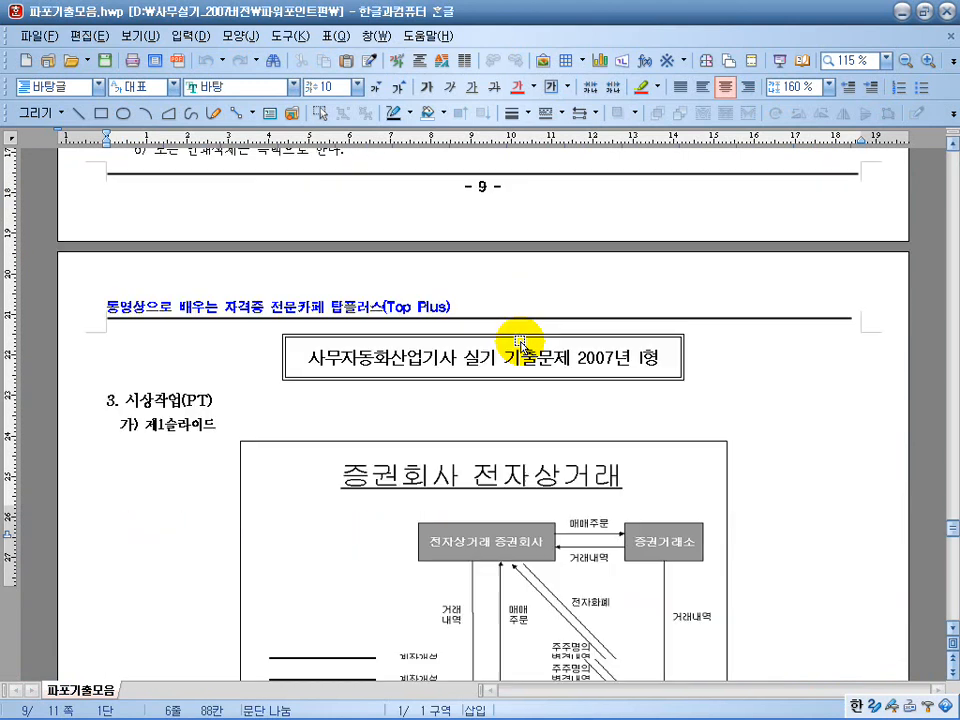
scroll(520, 343, up, 3)
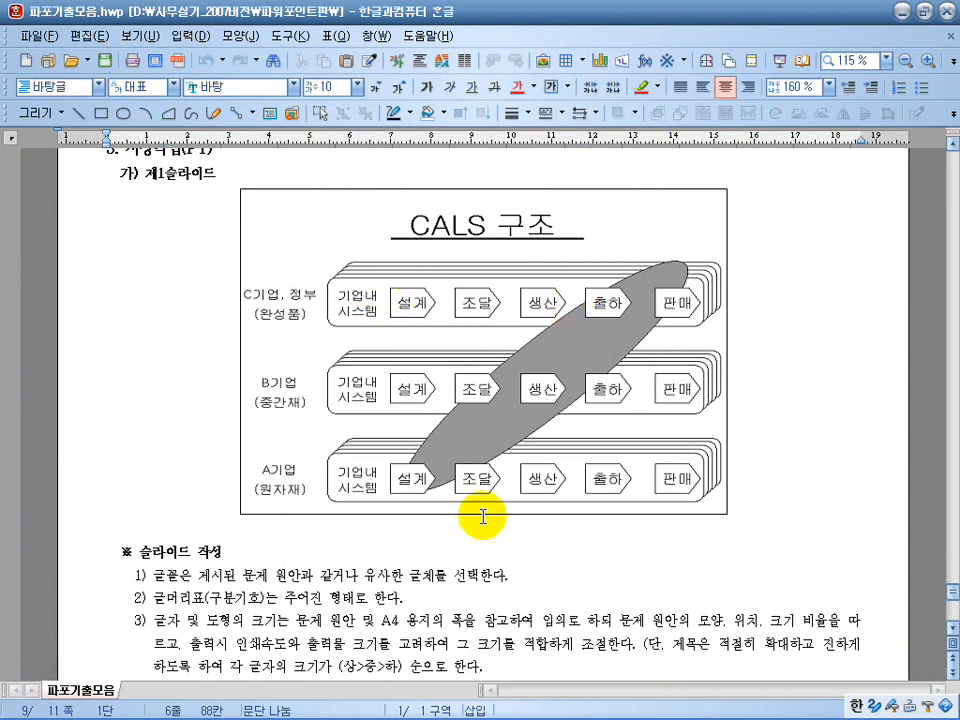
key(super)
click(517, 711)
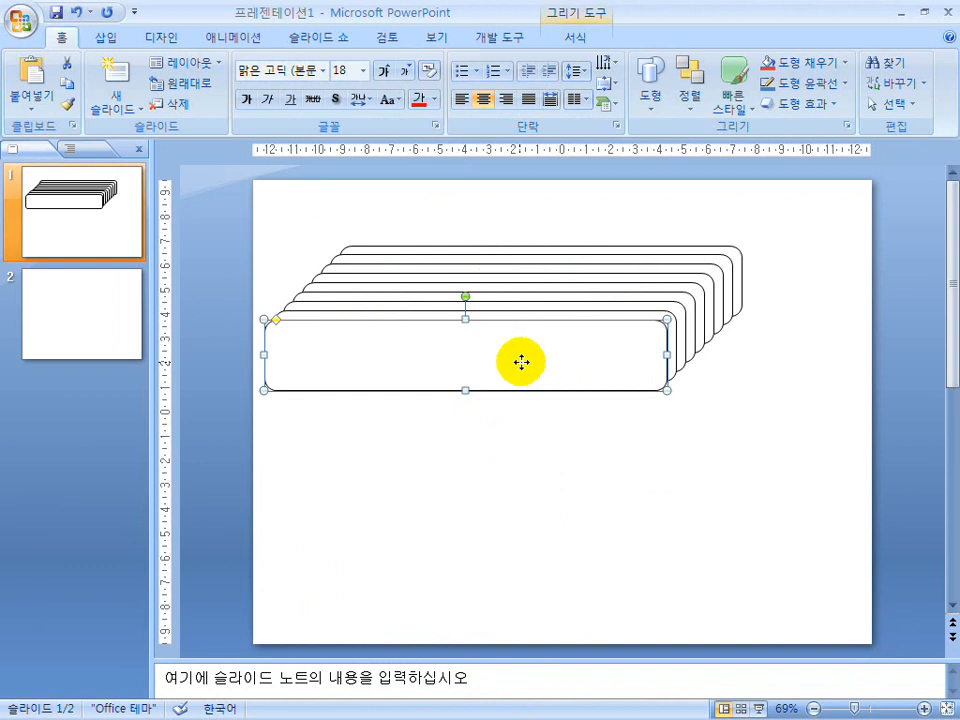
Send the two frontmost rounded rectangles to the back of the stack, one after the other.
right_click(521, 362)
click(588, 509)
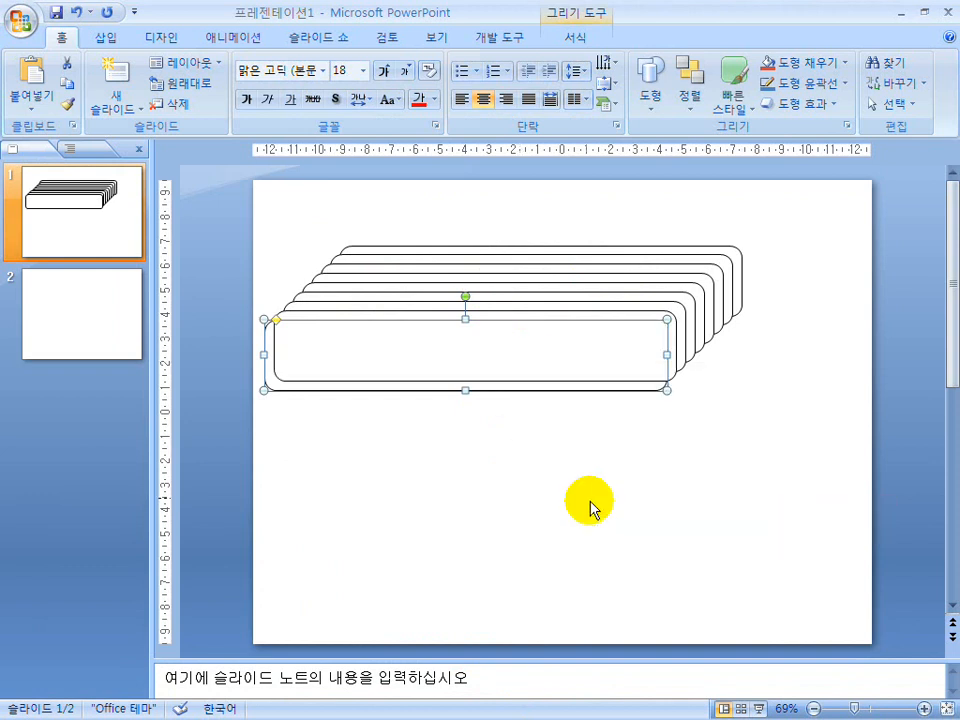
click(546, 469)
click(458, 345)
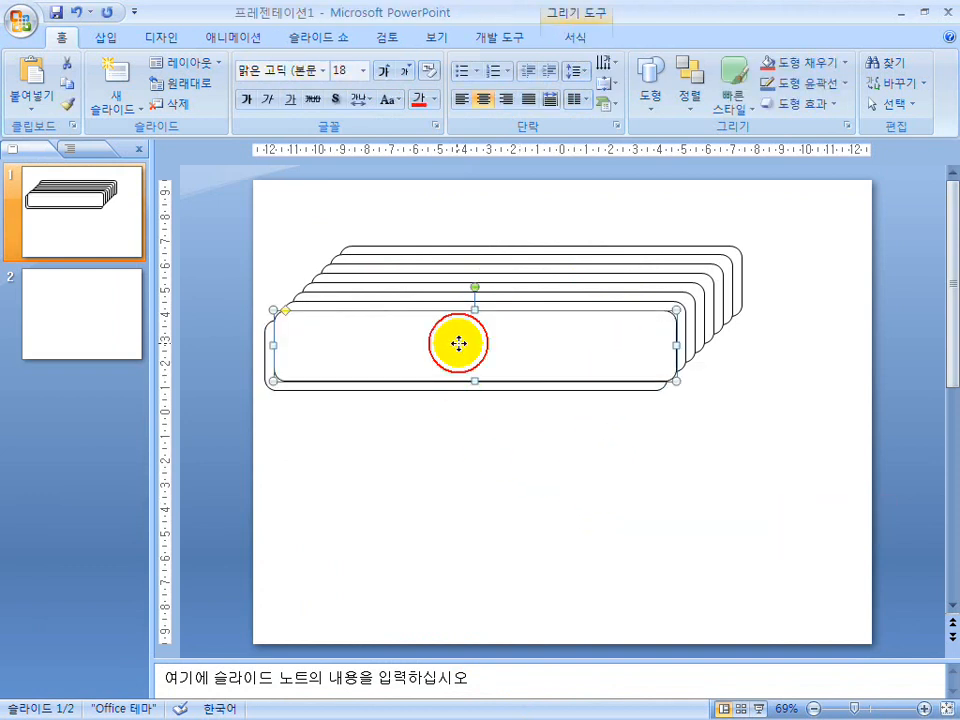
right_click(458, 343)
click(480, 491)
click(402, 478)
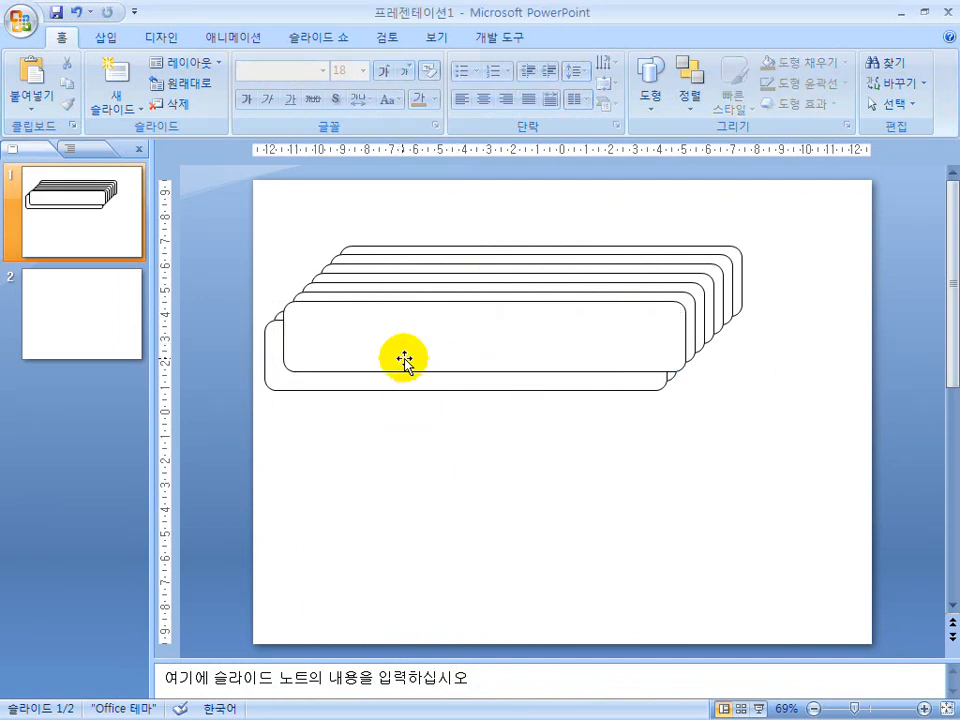
Send the third rounded rectangle from the lower-left end of the stack to the back.
click(611, 250)
right_click(611, 250)
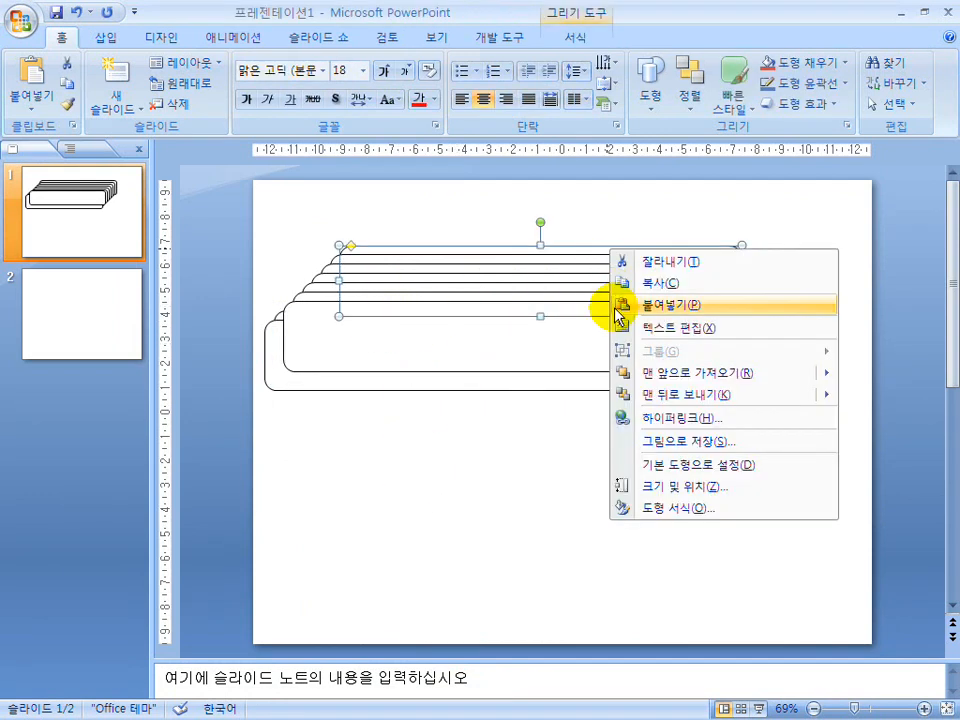
mouse_move(621, 396)
click(505, 396)
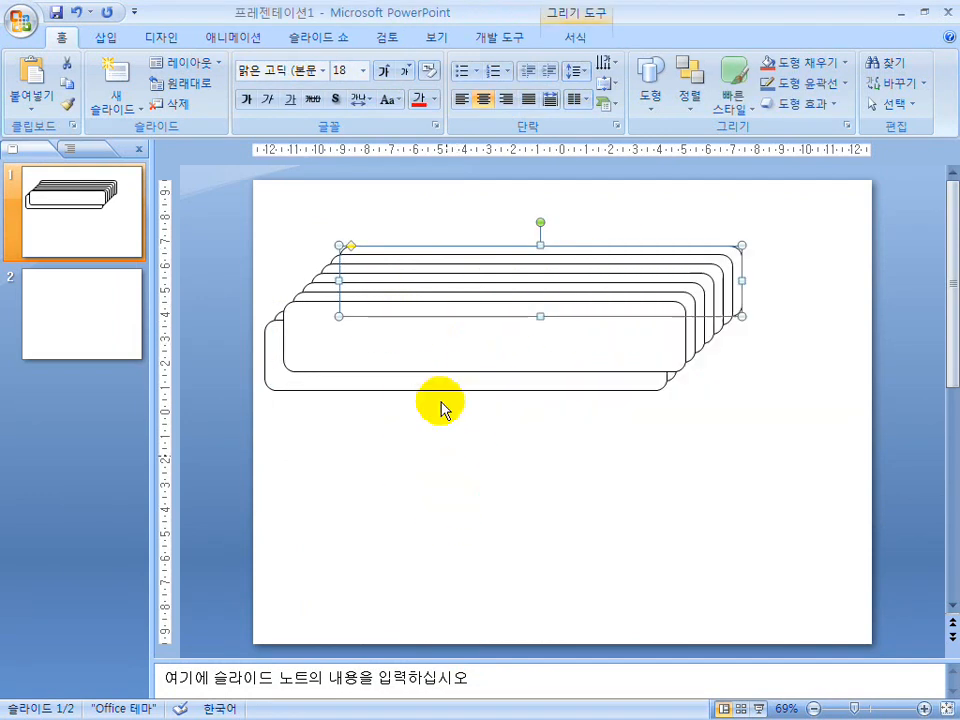
click(383, 343)
right_click(379, 345)
click(372, 493)
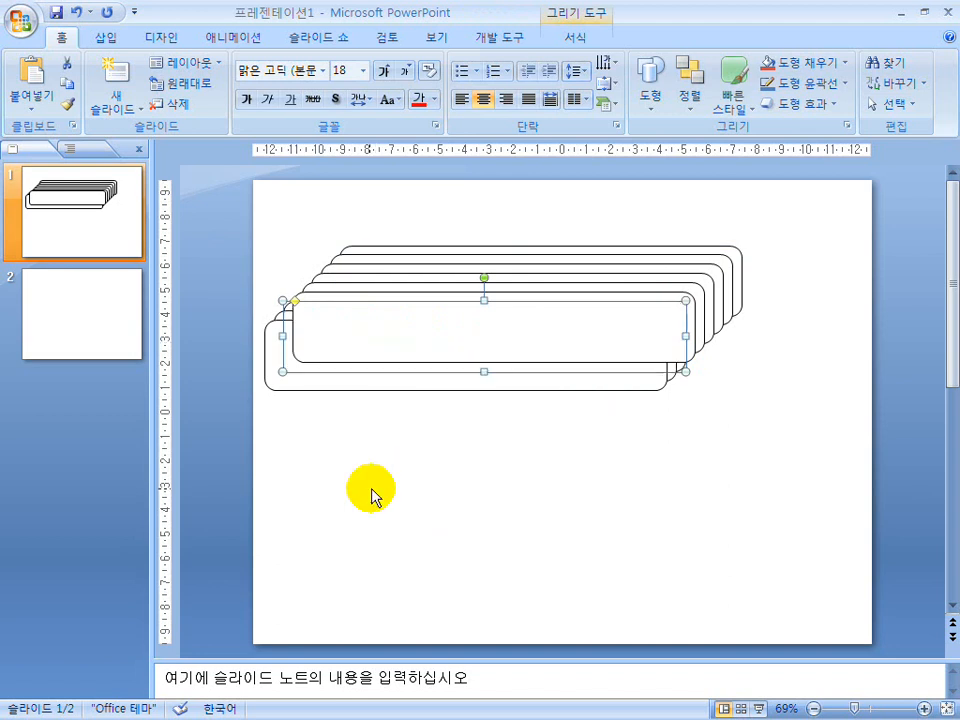
click(372, 488)
Bring the lowest rounded rectangle to the front and send its nearest neighbour in the stack to the back.
click(319, 379)
right_click(323, 378)
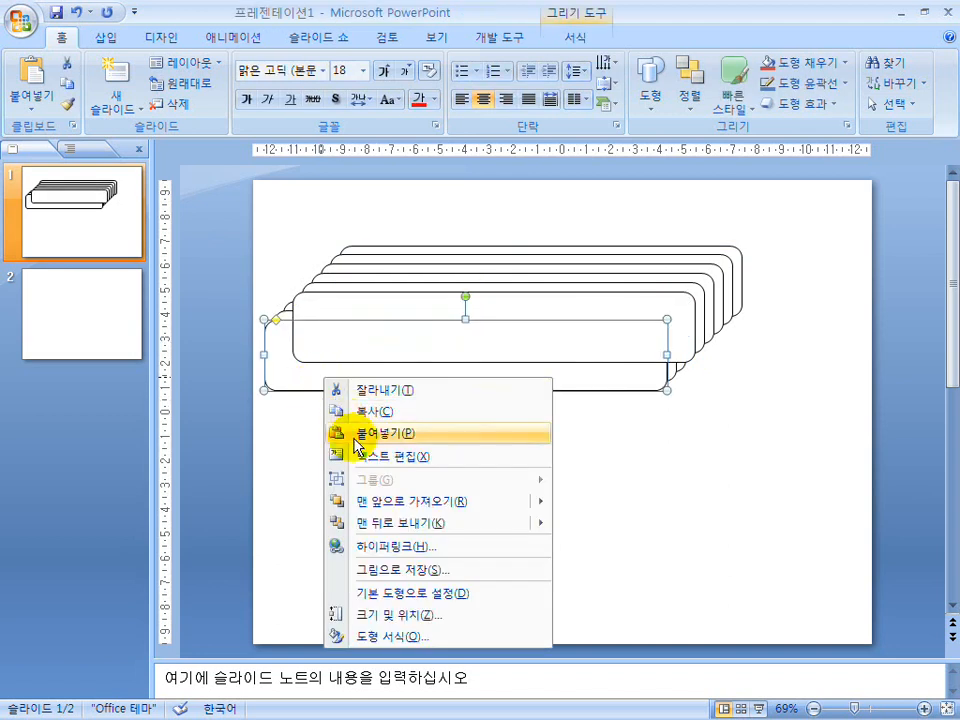
click(450, 498)
click(390, 514)
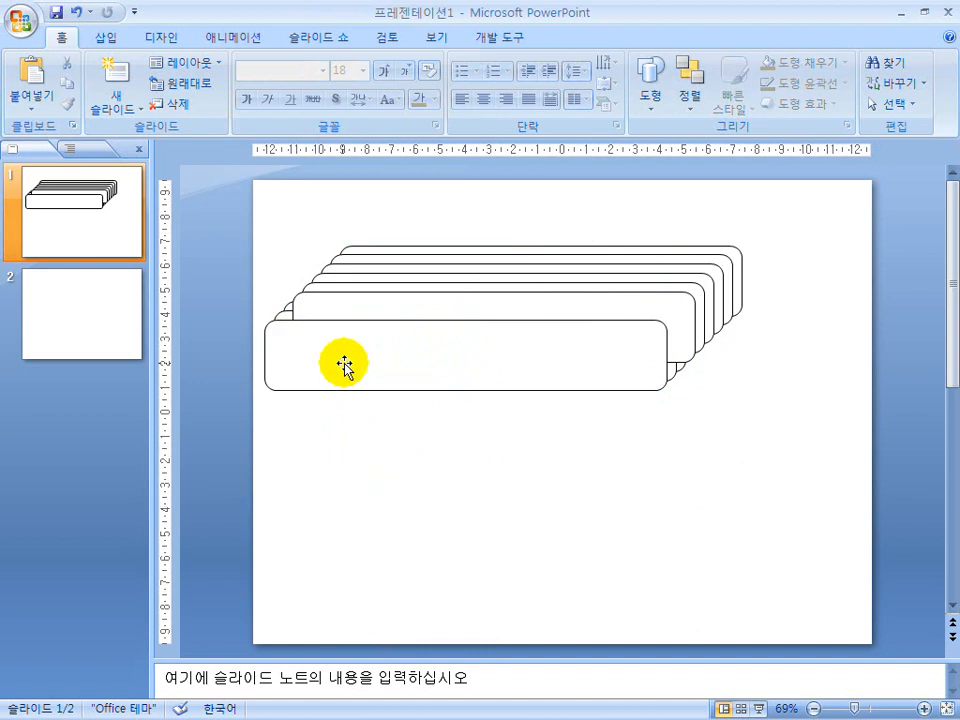
click(284, 316)
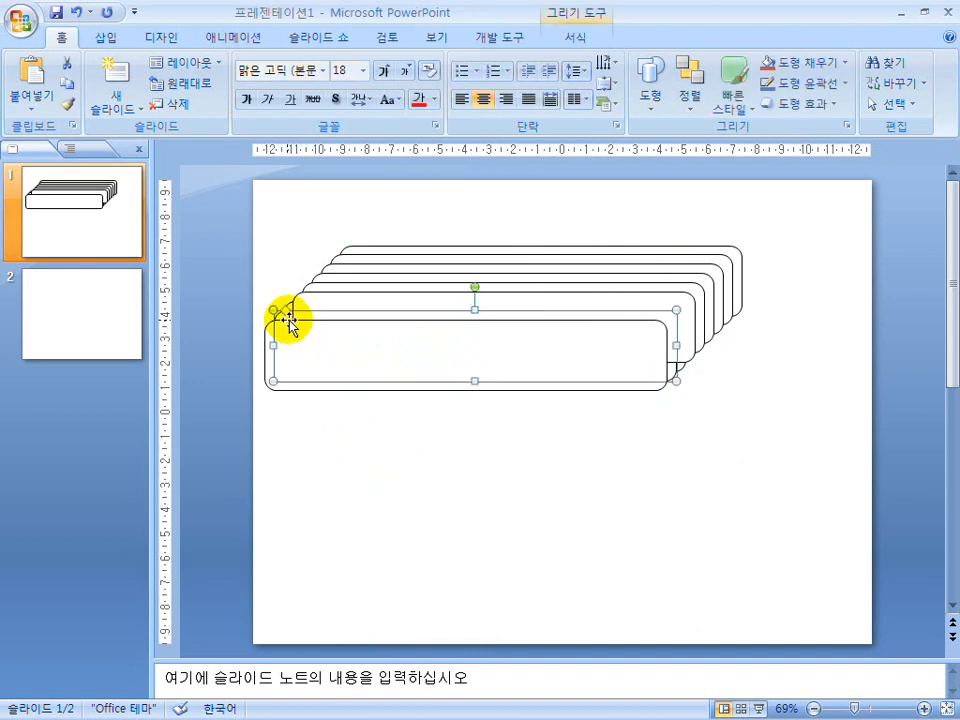
right_click(284, 316)
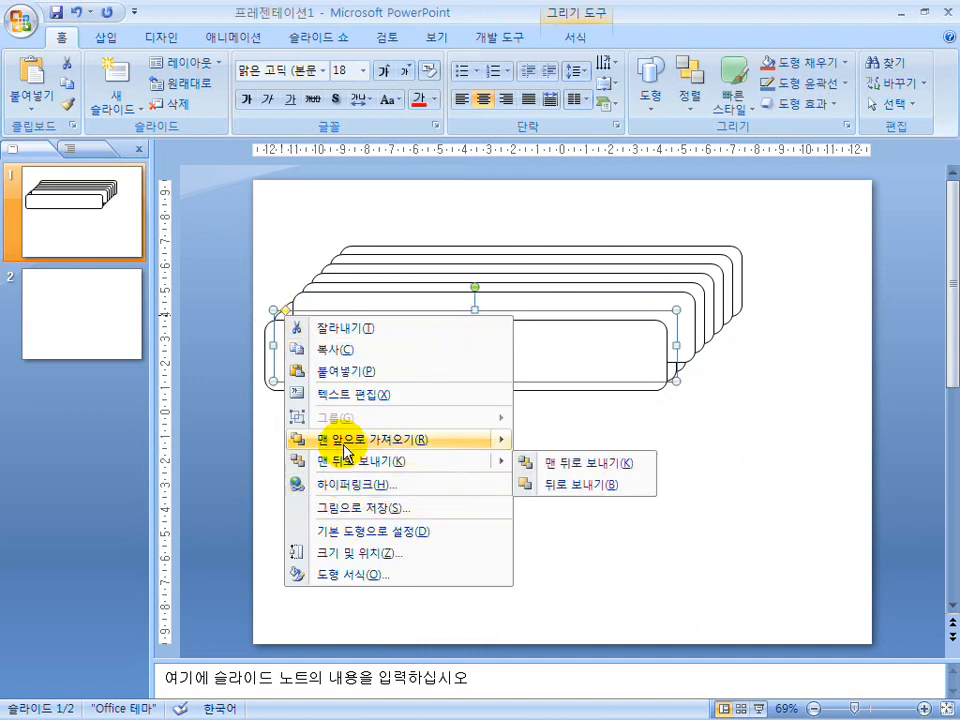
click(350, 468)
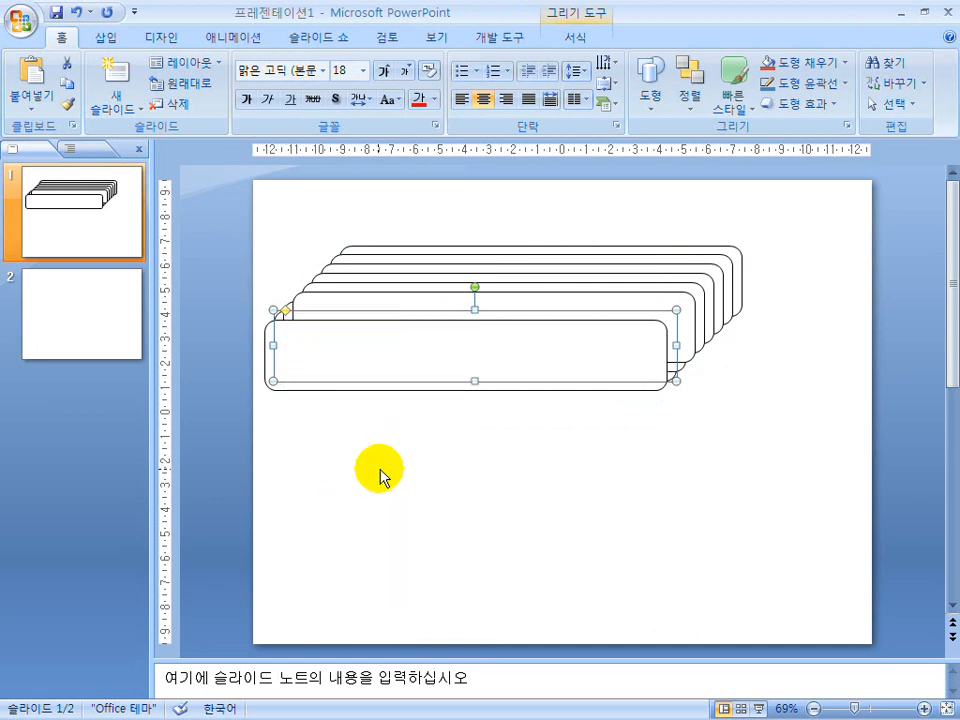
click(394, 463)
Pull two rounded rectangles out below the stack and delete all the rounded rectangles from the slide.
click(370, 360)
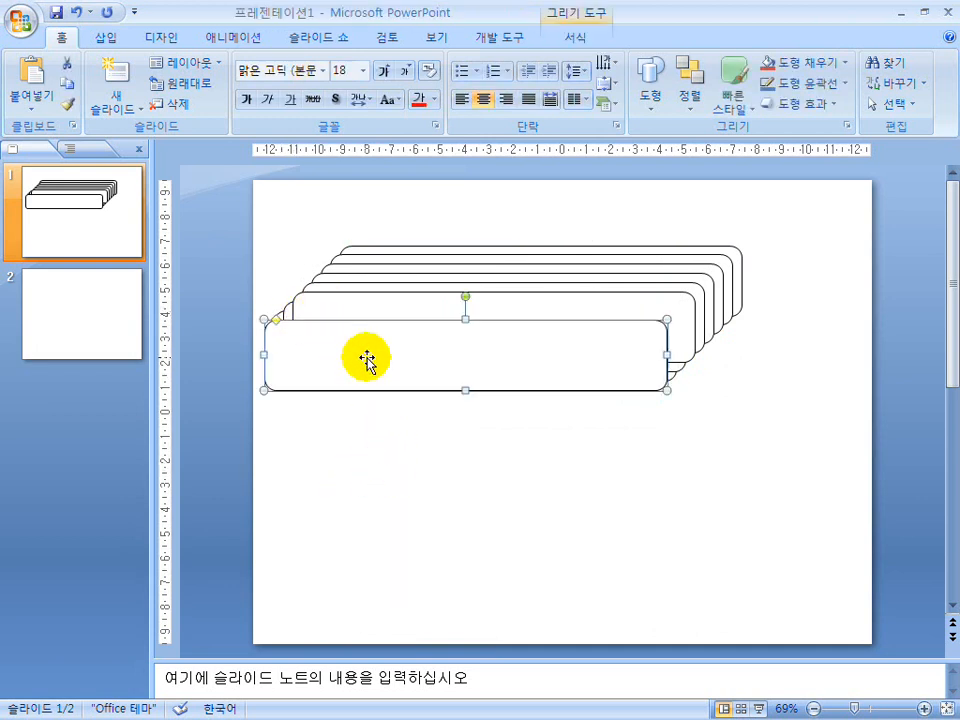
key(Delete)
drag(572, 317, 557, 444)
click(571, 335)
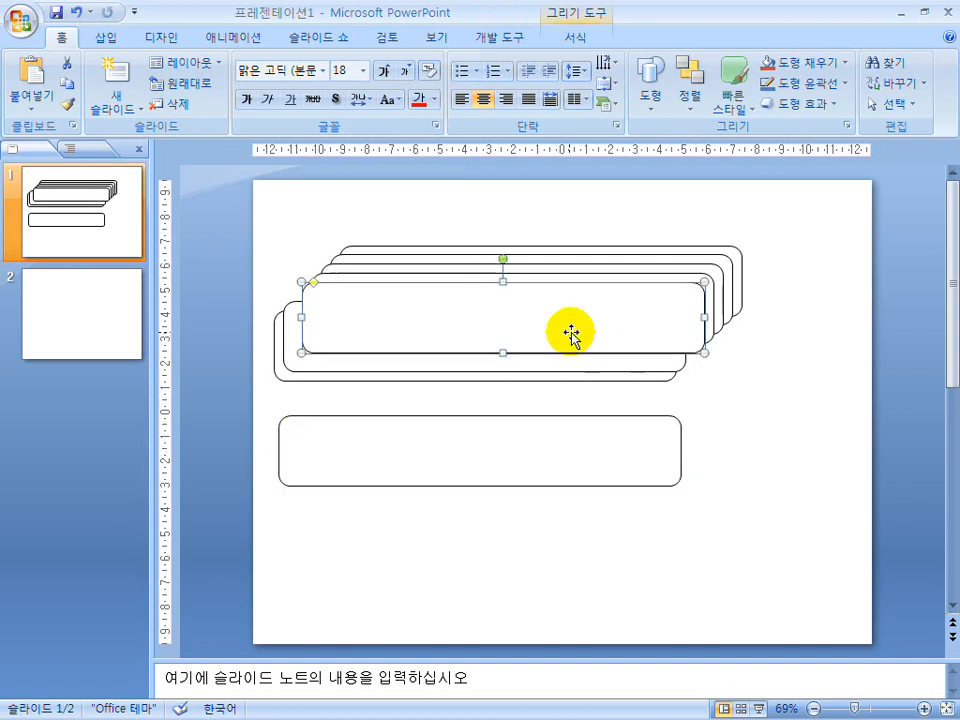
drag(572, 329, 643, 435)
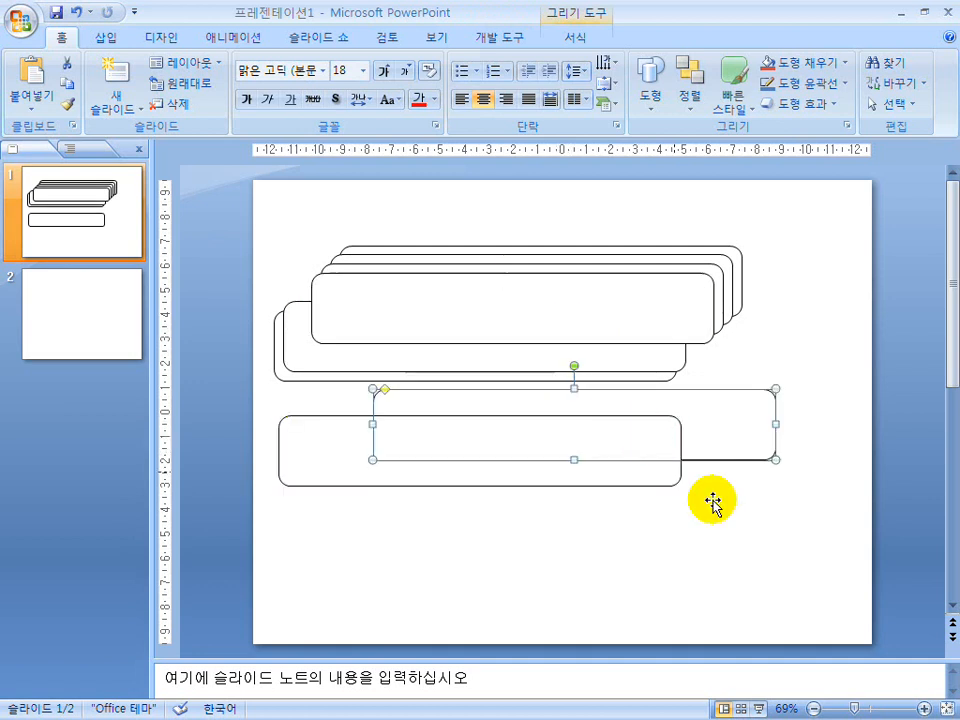
key(Delete)
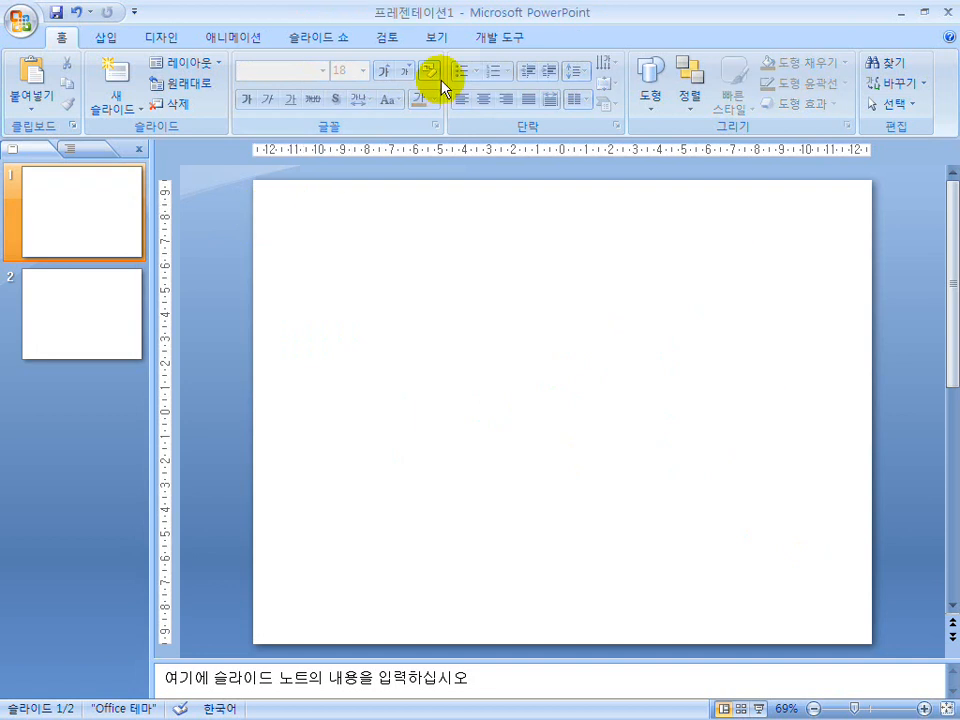
Draw a plain rectangle on the blank slide and a bevel shape overlapping its lower-right corner.
click(648, 82)
click(643, 166)
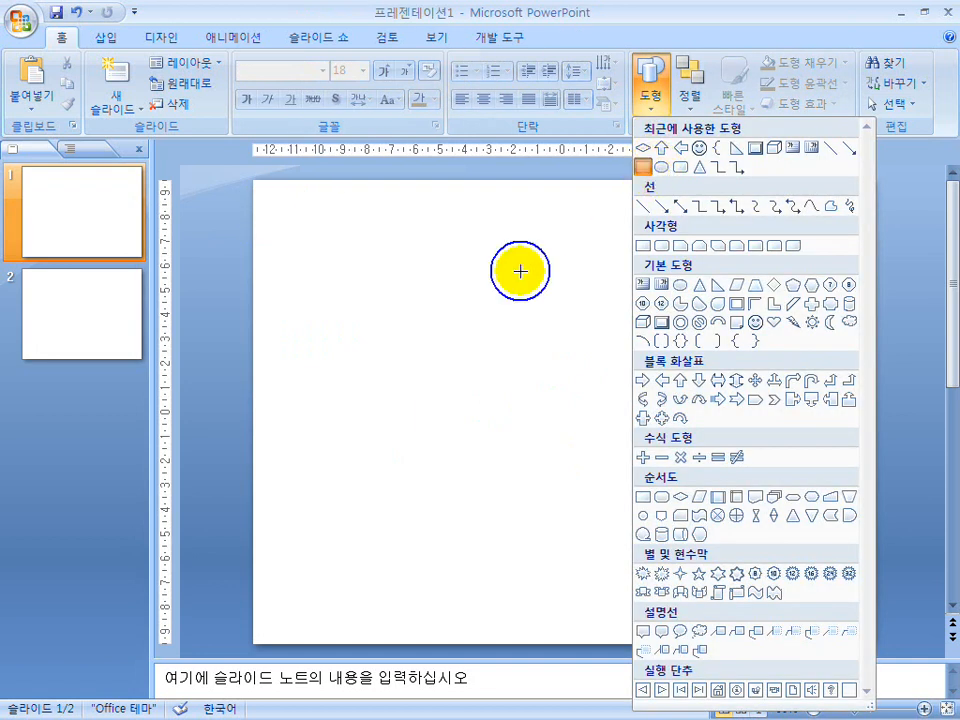
drag(404, 283, 567, 396)
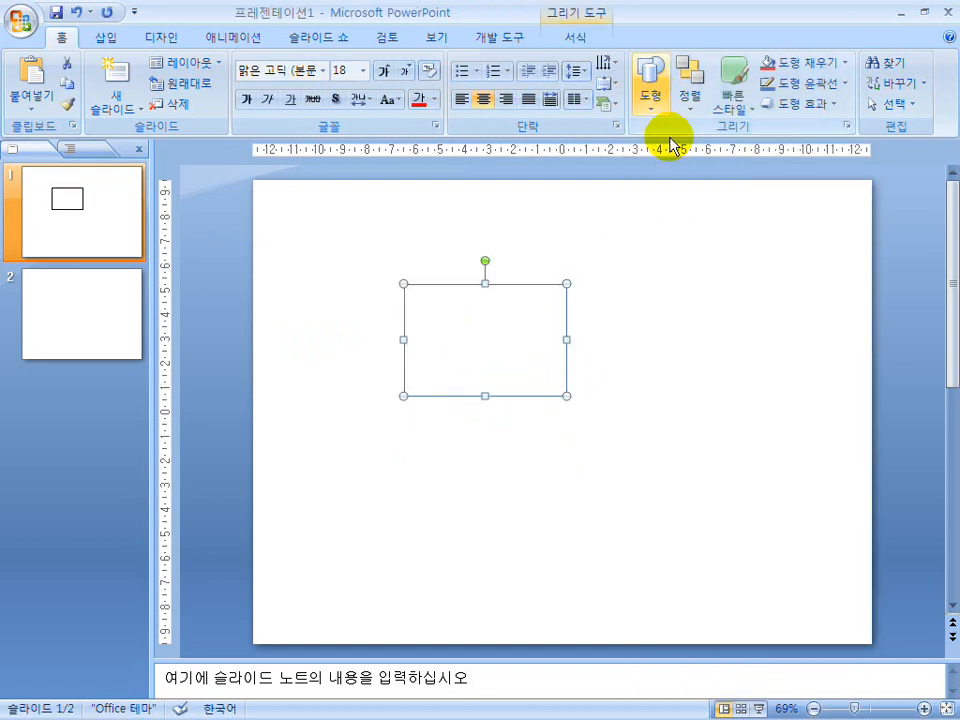
click(650, 88)
click(661, 322)
drag(505, 347, 687, 490)
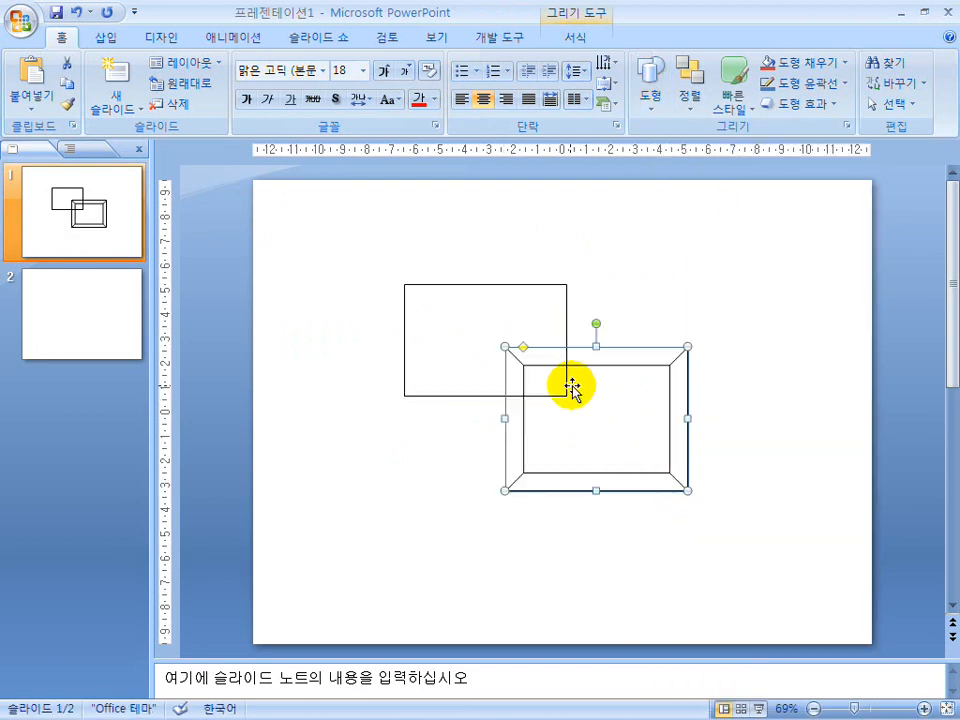
Send the bevel shape to the back, behind the plain rectangle, and deselect it.
right_click(568, 369)
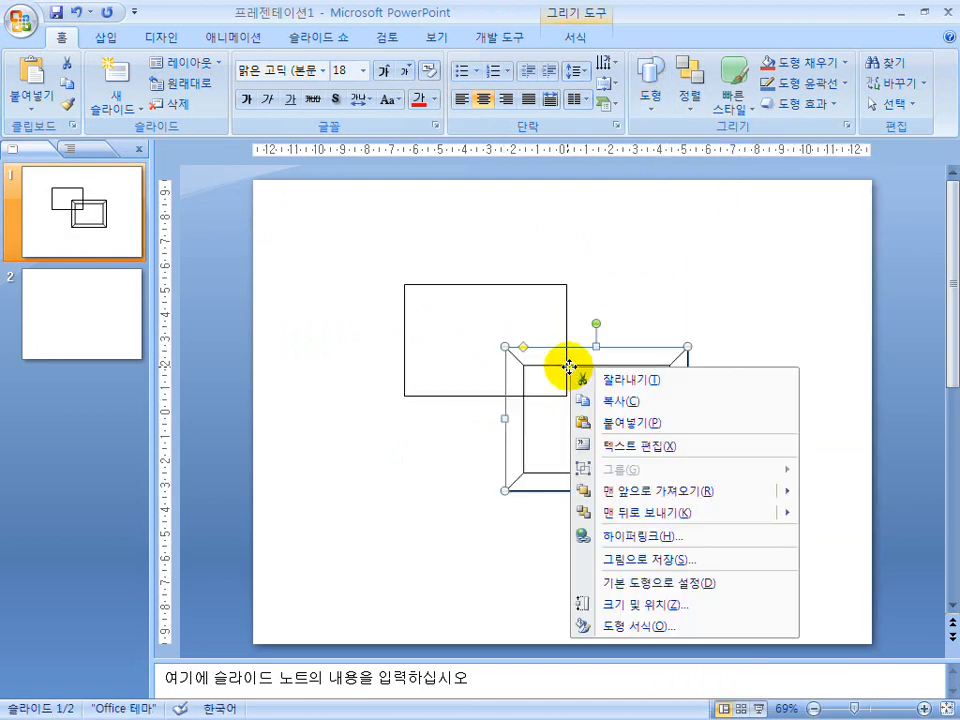
click(628, 514)
click(563, 510)
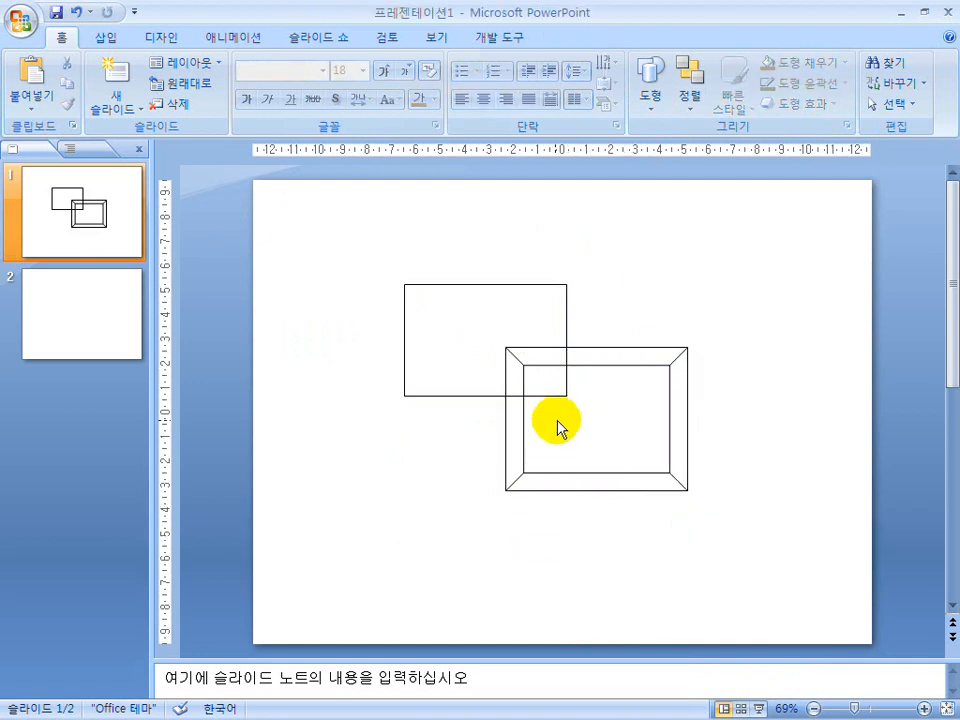
Give the plain rectangle a solid fill (단색 채우기) in the shape formatting settings.
click(467, 393)
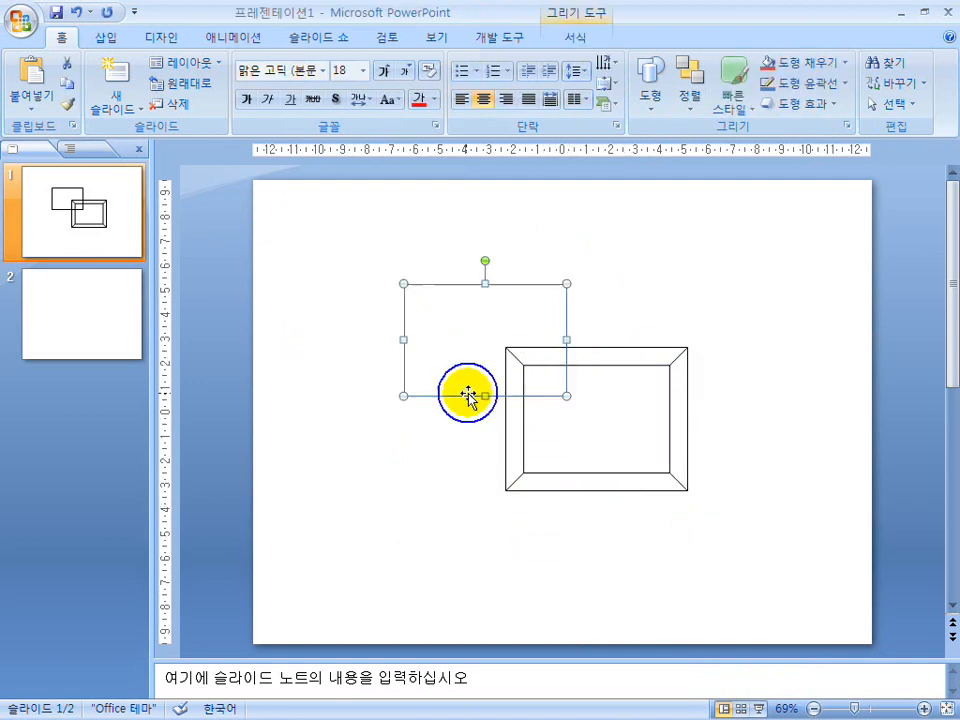
right_click(468, 393)
mouse_move(530, 548)
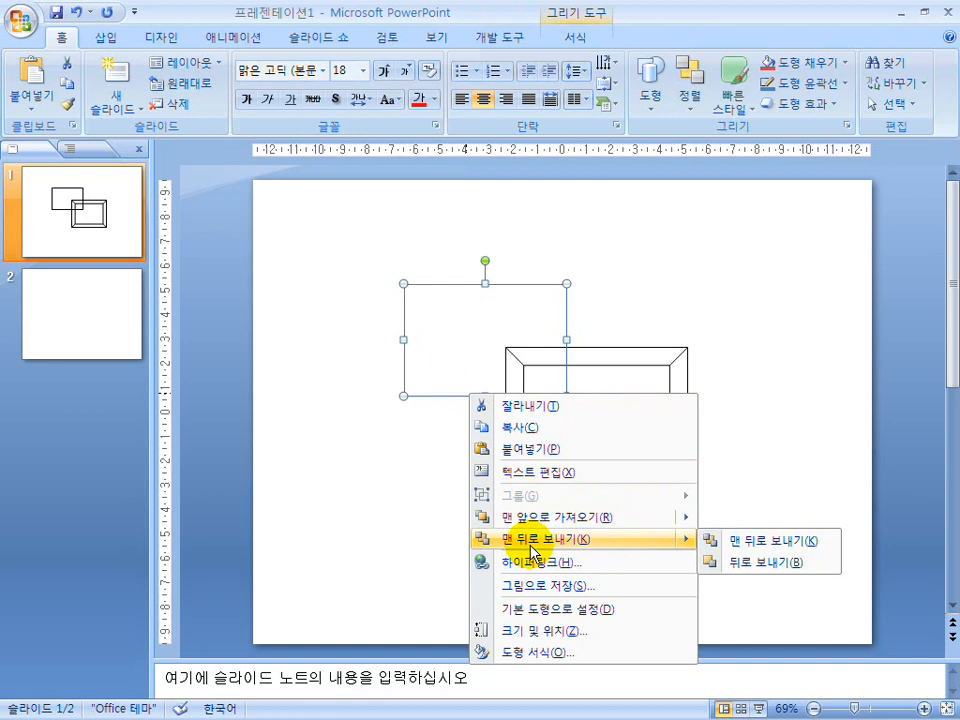
click(495, 651)
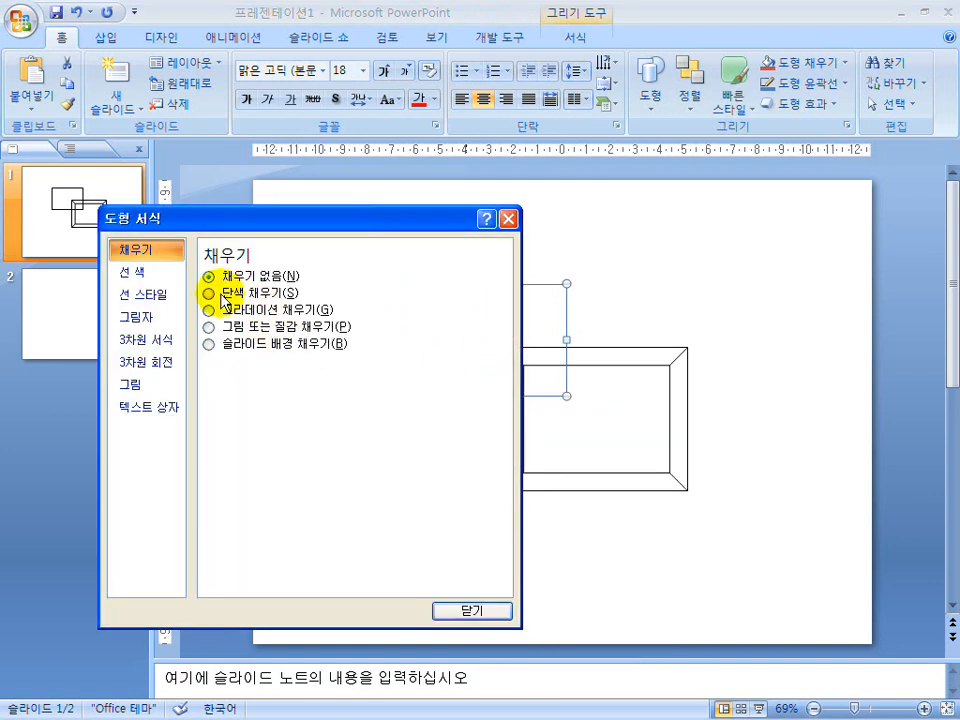
click(222, 296)
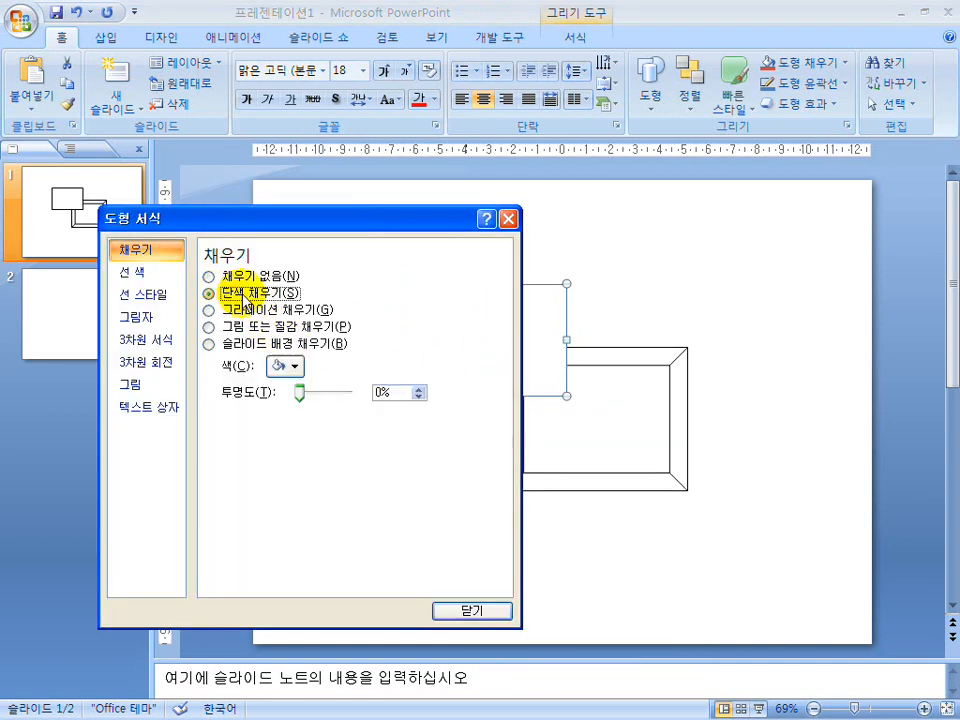
click(500, 610)
Give the bevel shape a solid fill (단색 채우기) and deselect it.
click(583, 470)
click(580, 473)
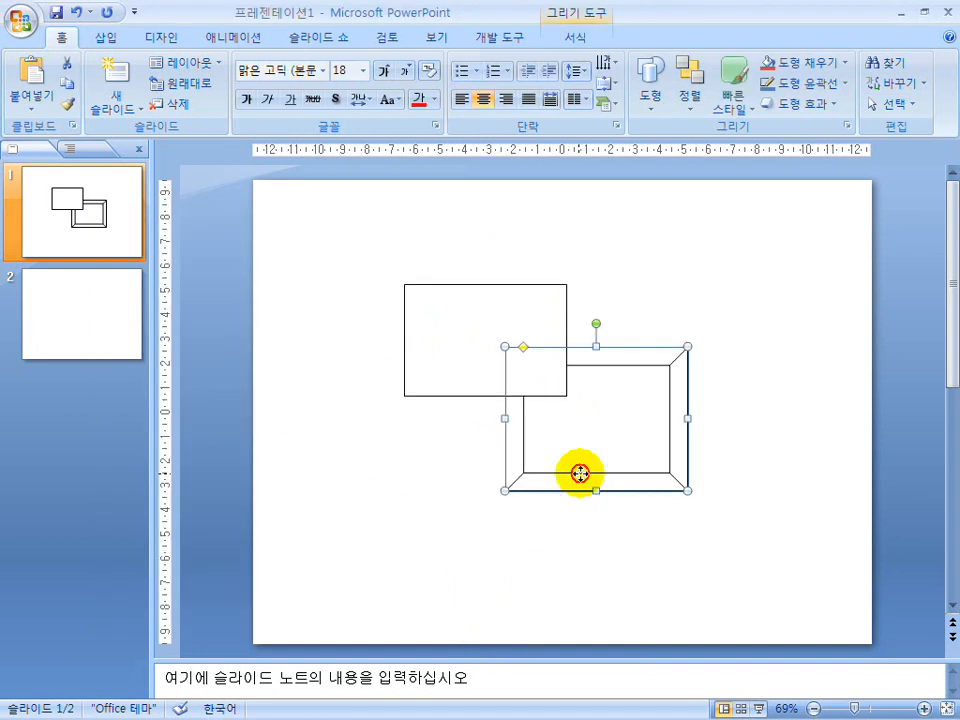
right_click(582, 474)
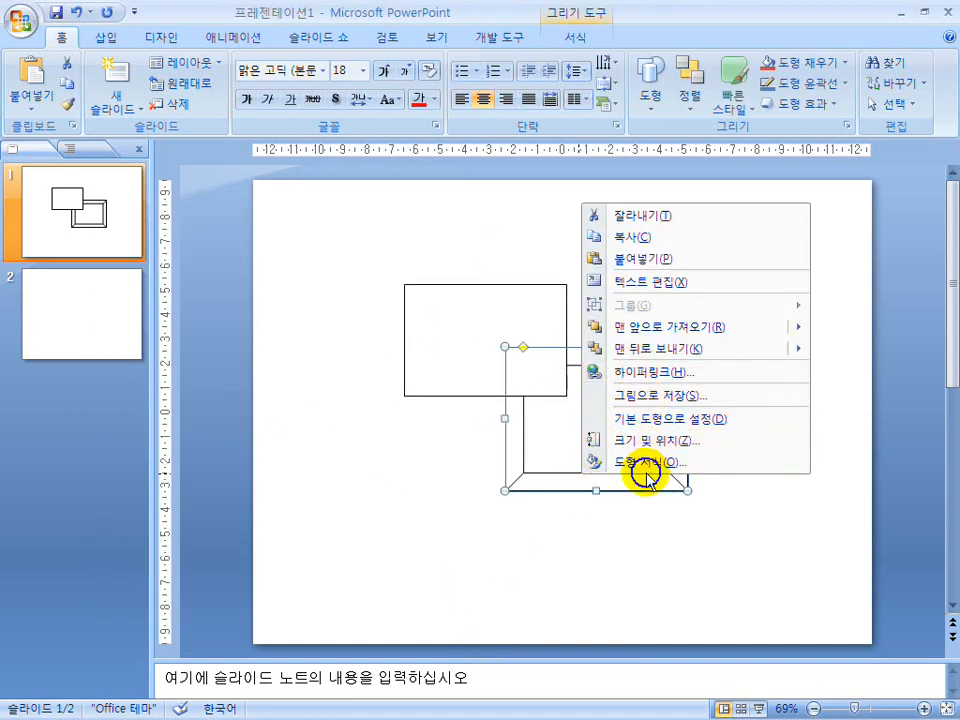
key(Return)
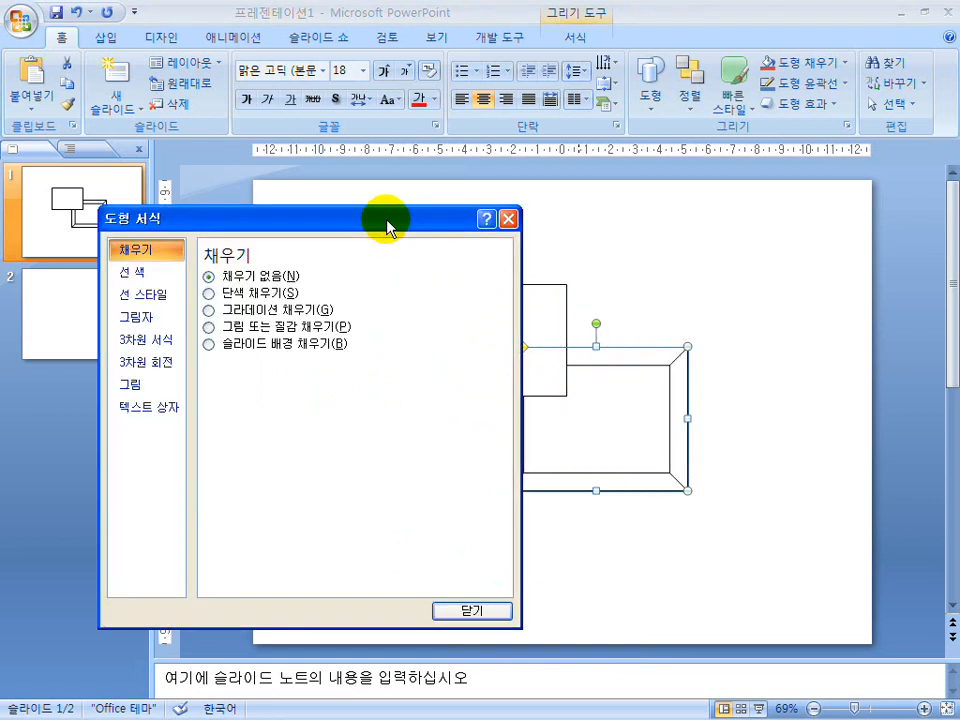
click(242, 293)
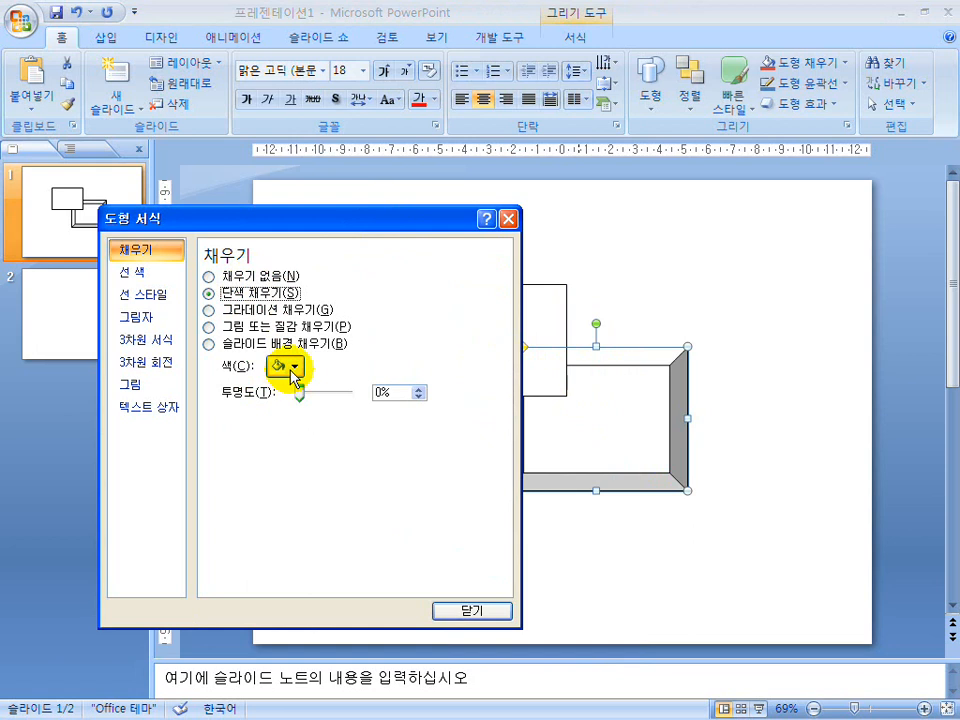
click(467, 607)
click(628, 549)
Bring the bevel shape in front of the plain rectangle and send it to the back again.
click(621, 441)
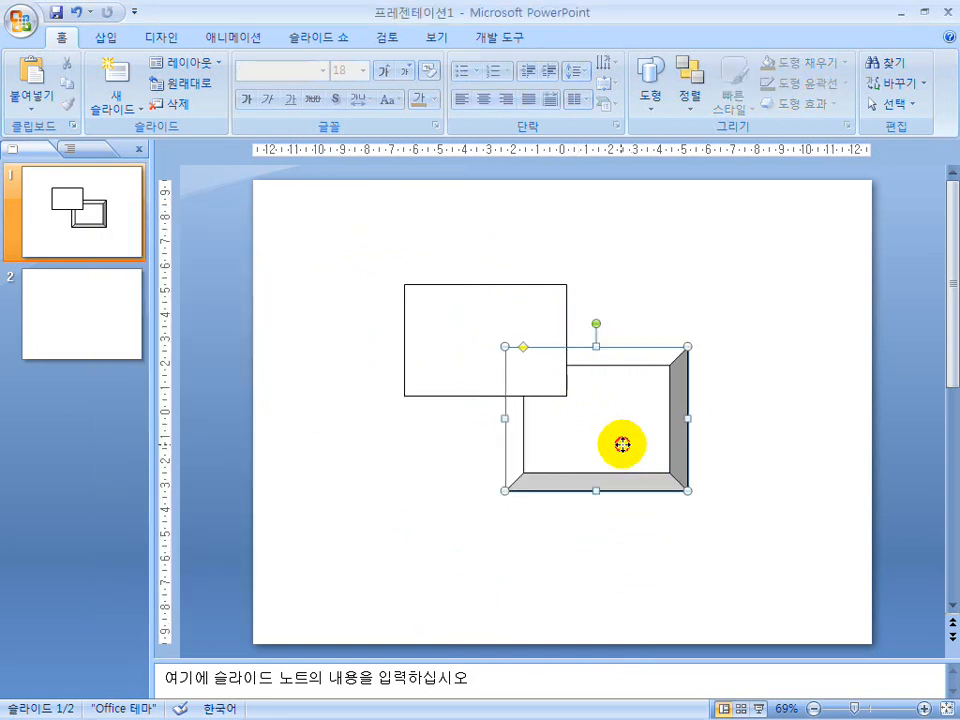
right_click(627, 452)
click(668, 568)
click(490, 437)
click(579, 408)
right_click(583, 413)
mouse_move(626, 561)
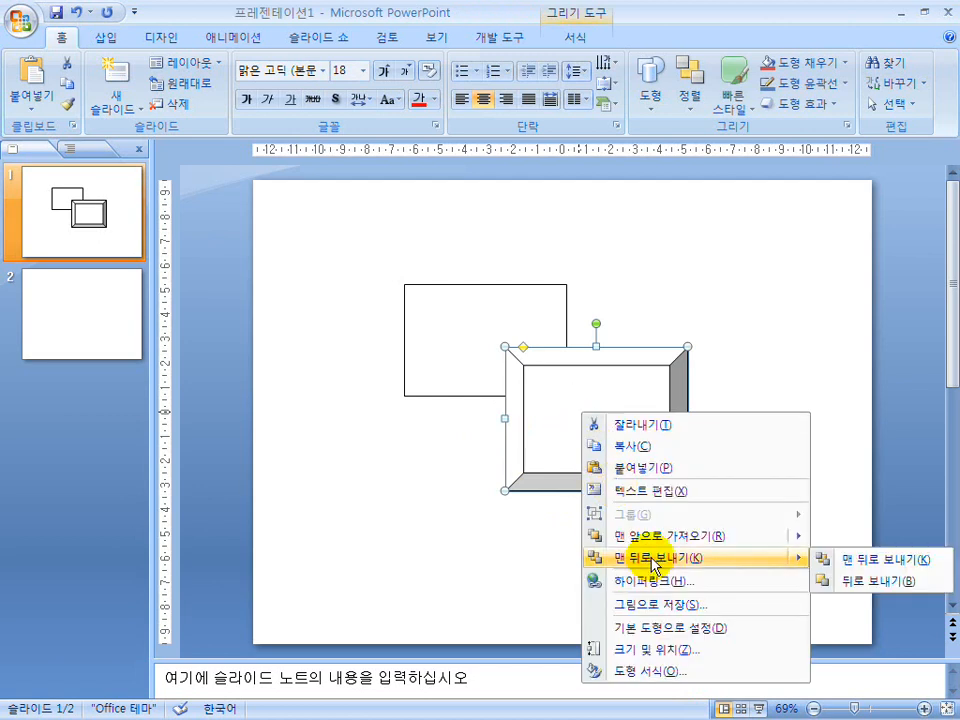
click(584, 553)
click(489, 520)
Nudge the bevel shape slightly up and left, and delete both it and the plain rectangle.
click(568, 415)
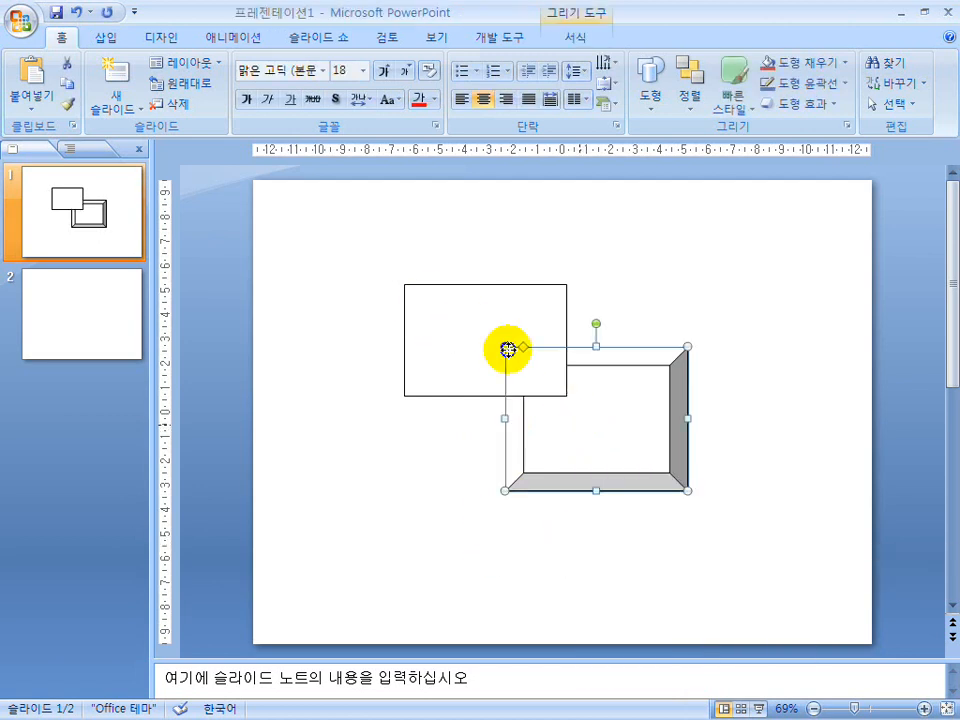
click(508, 350)
click(618, 436)
drag(701, 518, 327, 253)
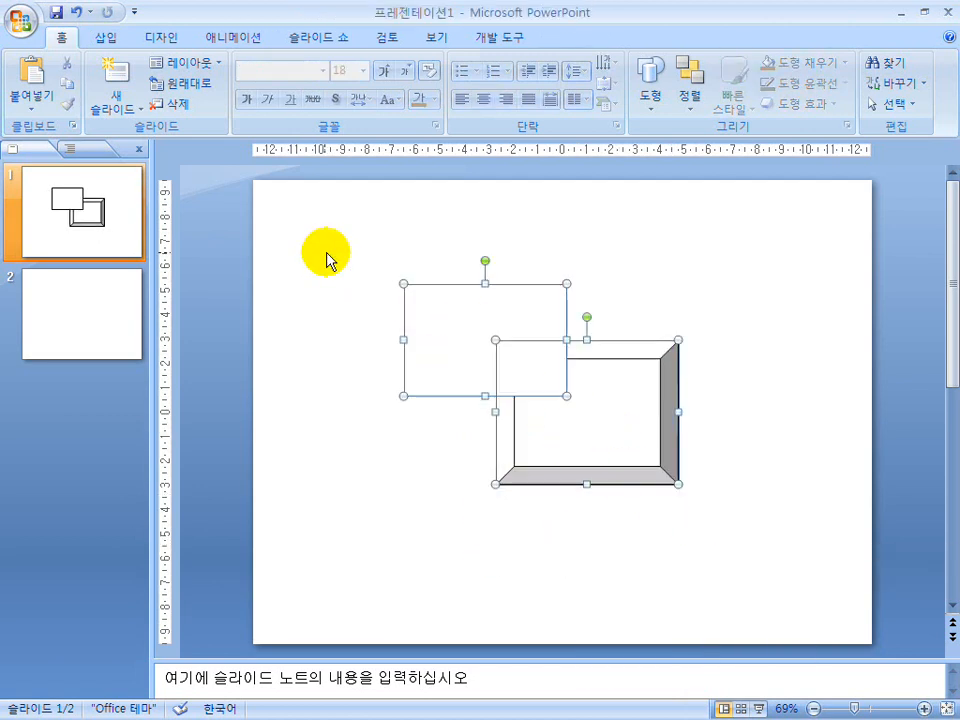
key(Delete)
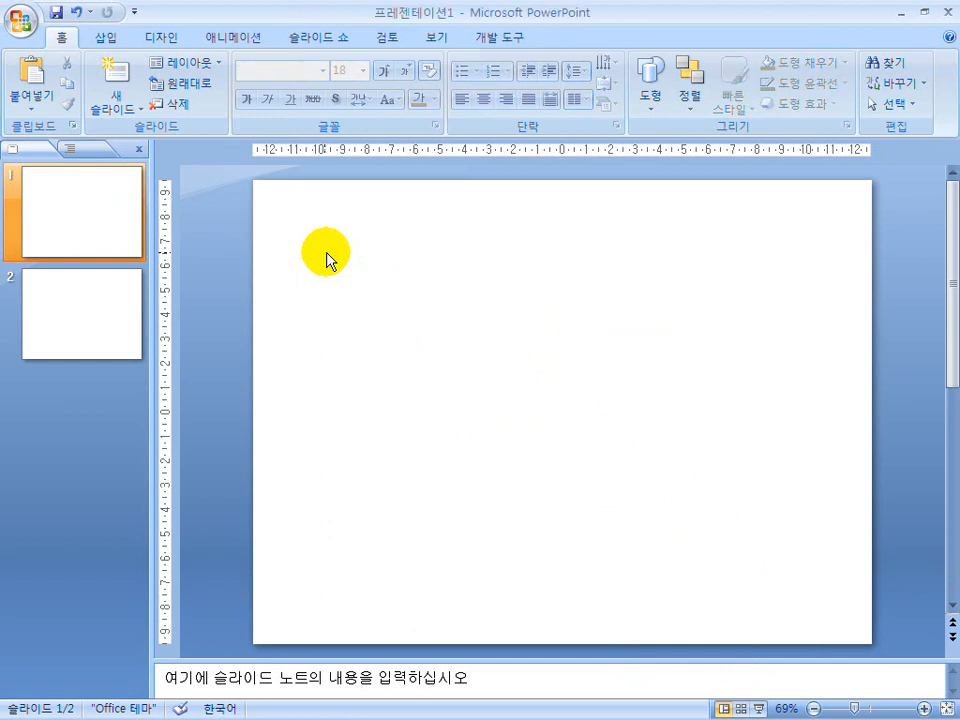
Switch to the past-exam document 파포기출모음.hwp and examine the stacked rounded boxes in the CALS 구조 slide.
key(super)
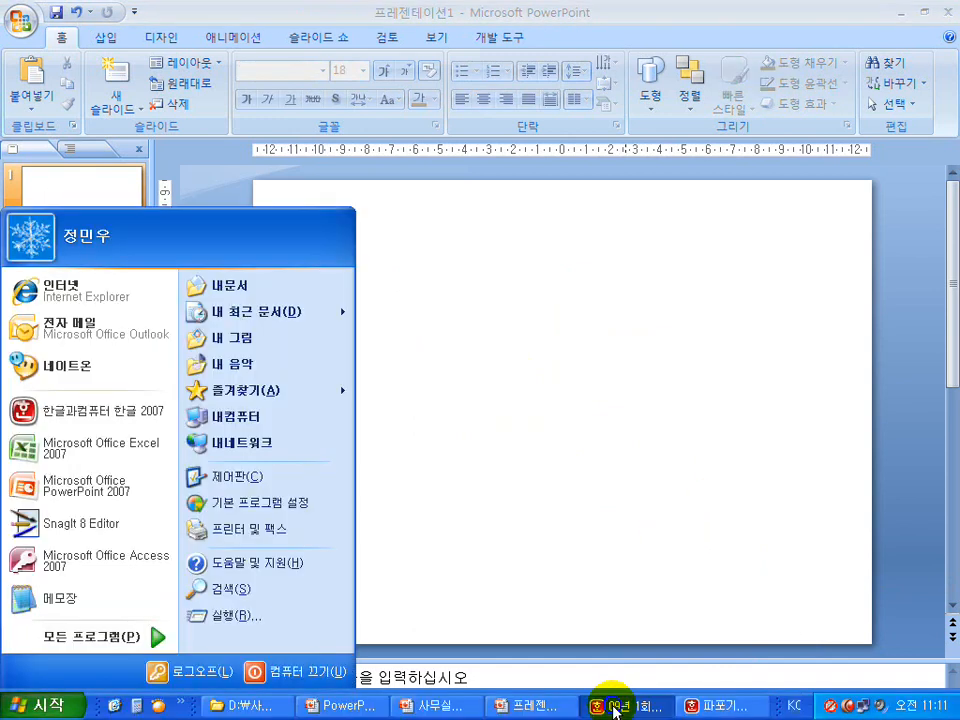
click(608, 702)
key(super)
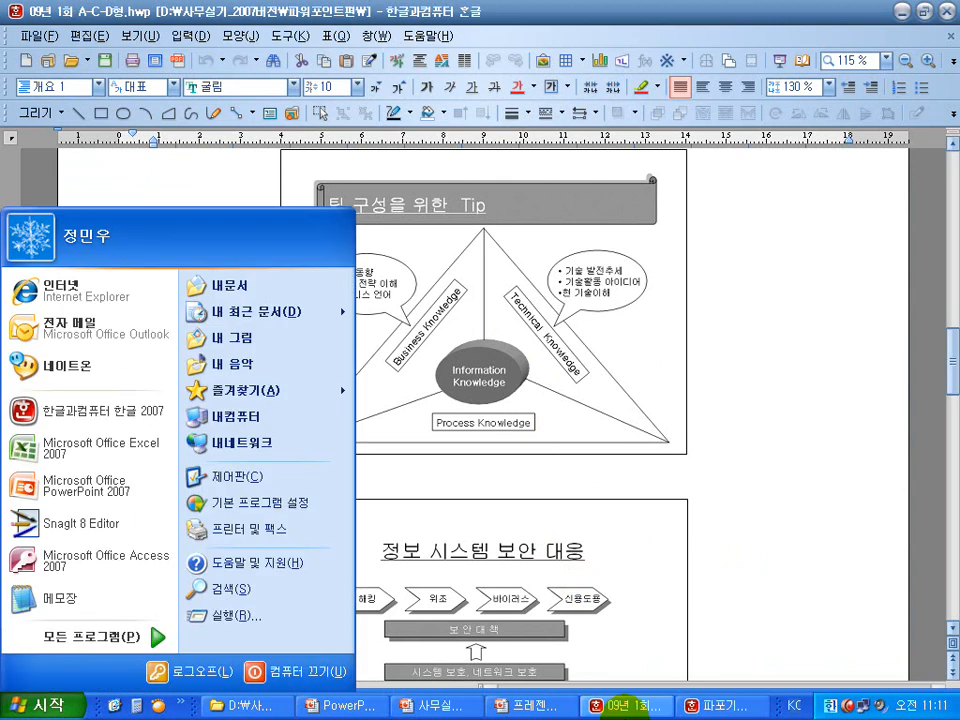
click(714, 708)
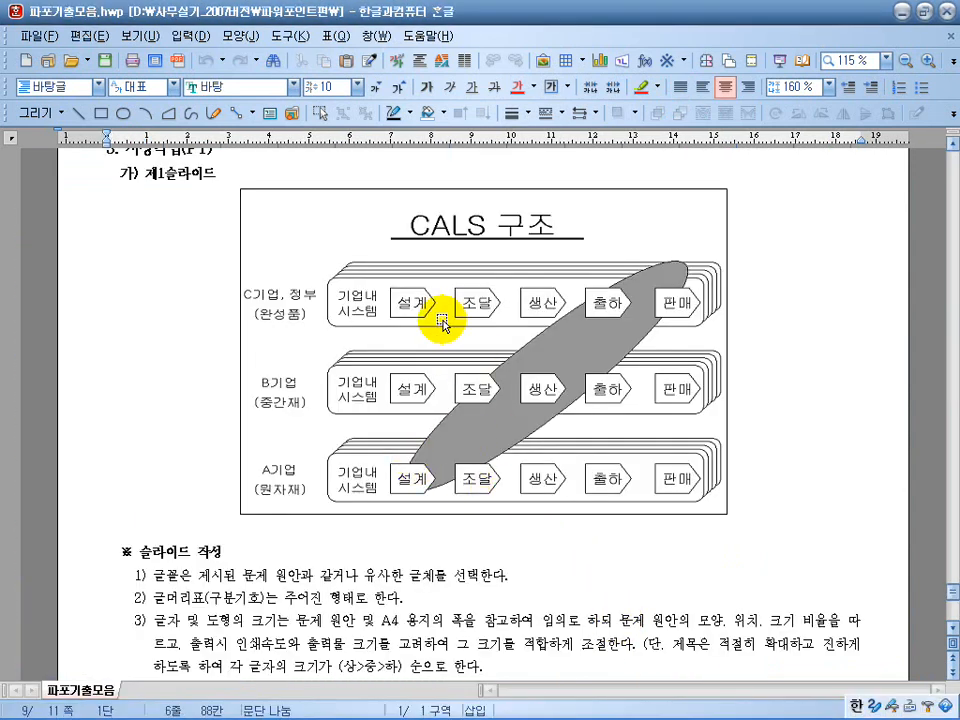
click(348, 266)
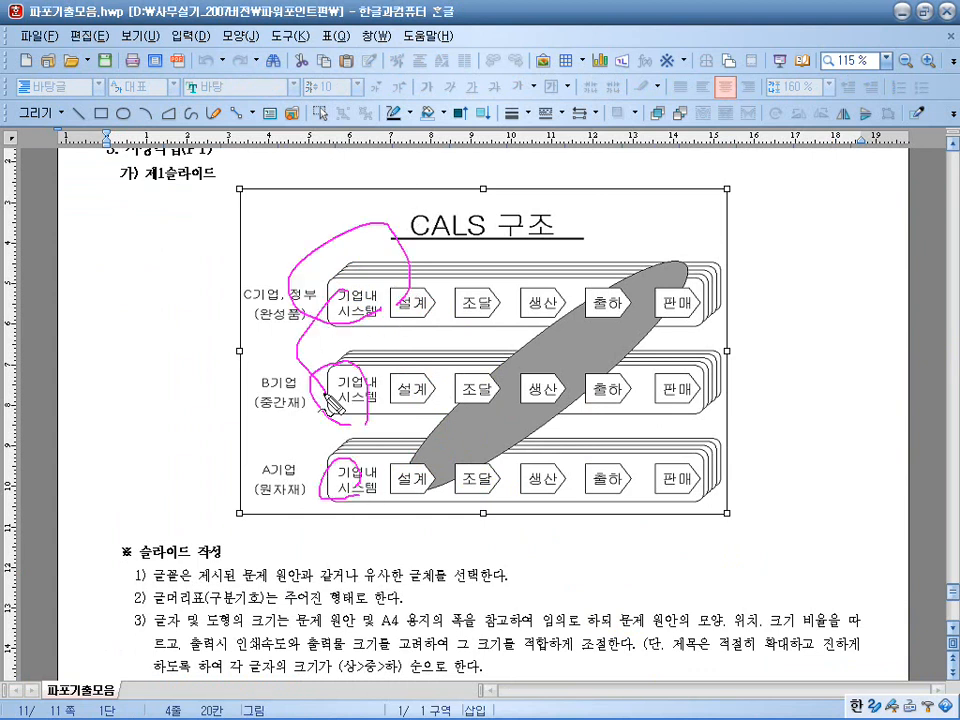
click(458, 317)
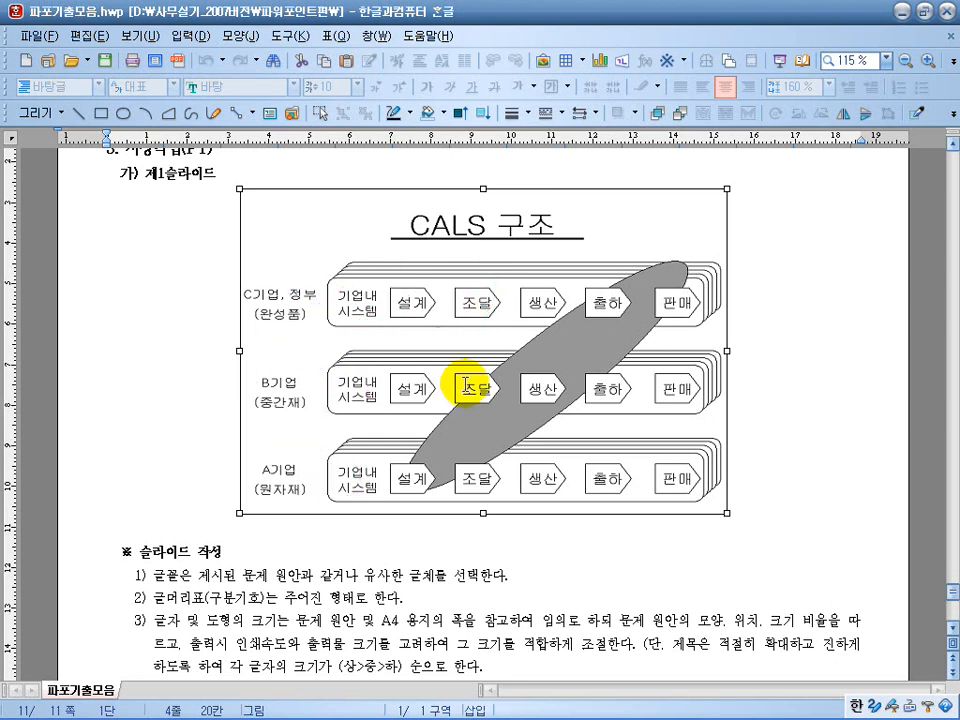
Switch back to 프레젠테이션1 in PowerPoint and draw a rounded rectangle about 13 cm wide and 3 cm high across the middle of slide 1.
key(super)
click(528, 704)
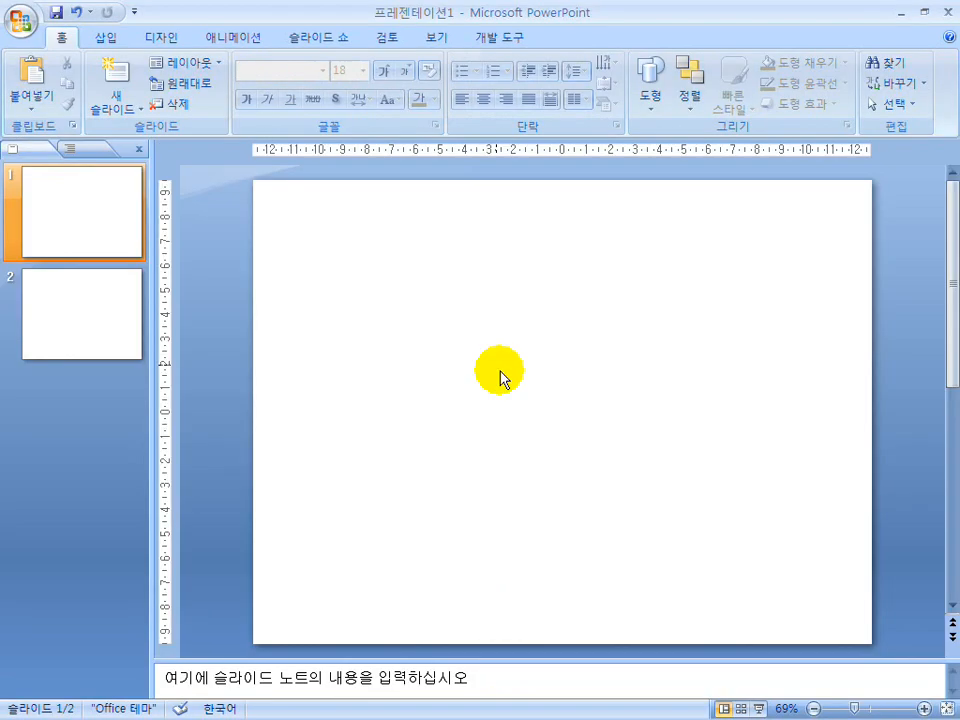
click(651, 98)
click(662, 247)
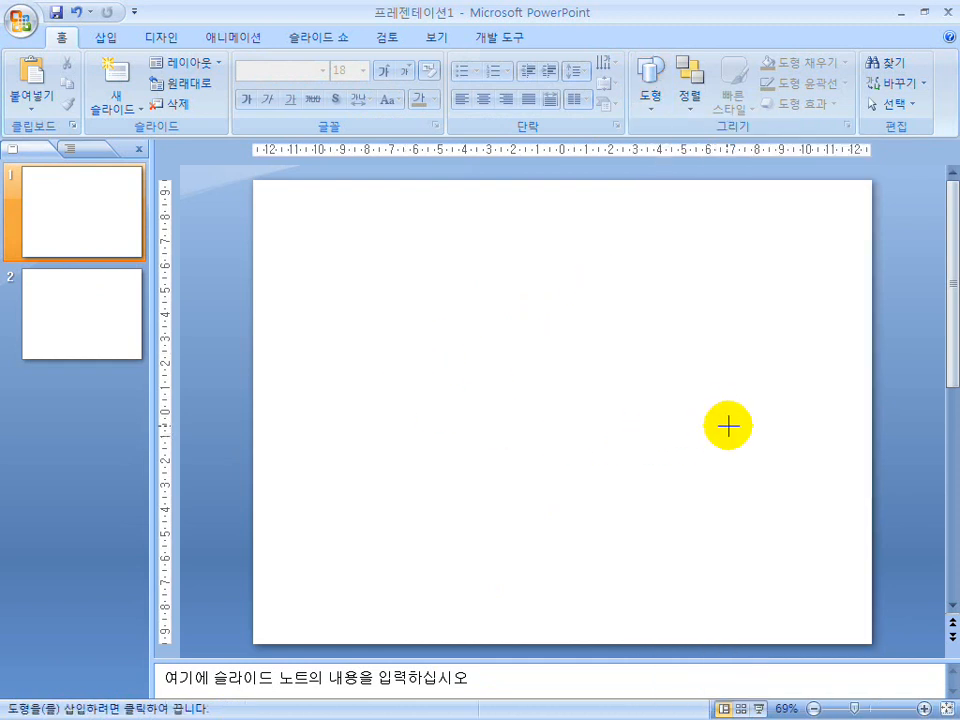
drag(728, 426, 406, 353)
Give the rounded rectangle a solid fill (단색 채우기) in the shape formatting settings.
click(606, 396)
click(610, 424)
right_click(610, 420)
click(668, 682)
click(220, 293)
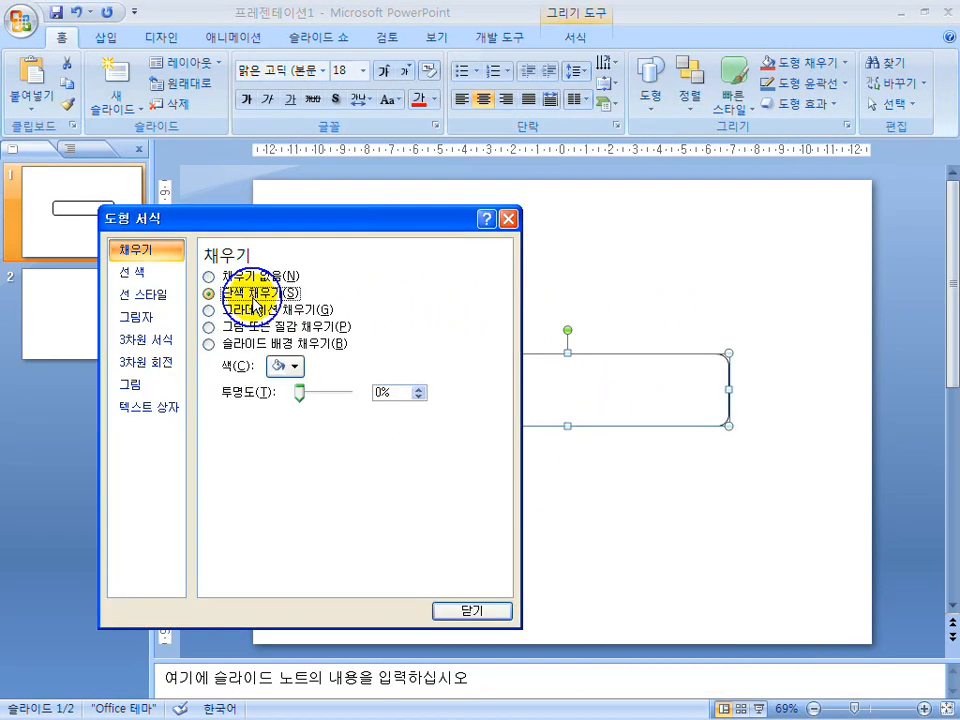
click(482, 610)
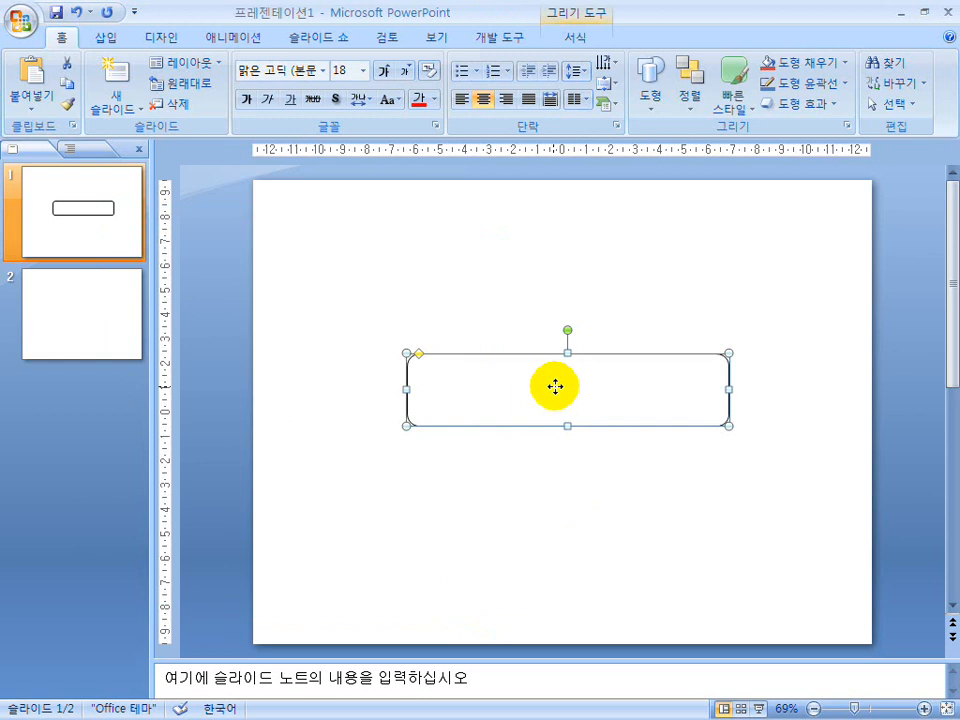
Duplicate the rounded rectangle slightly up and right of the original and send the copy to the back.
drag(555, 386, 557, 386)
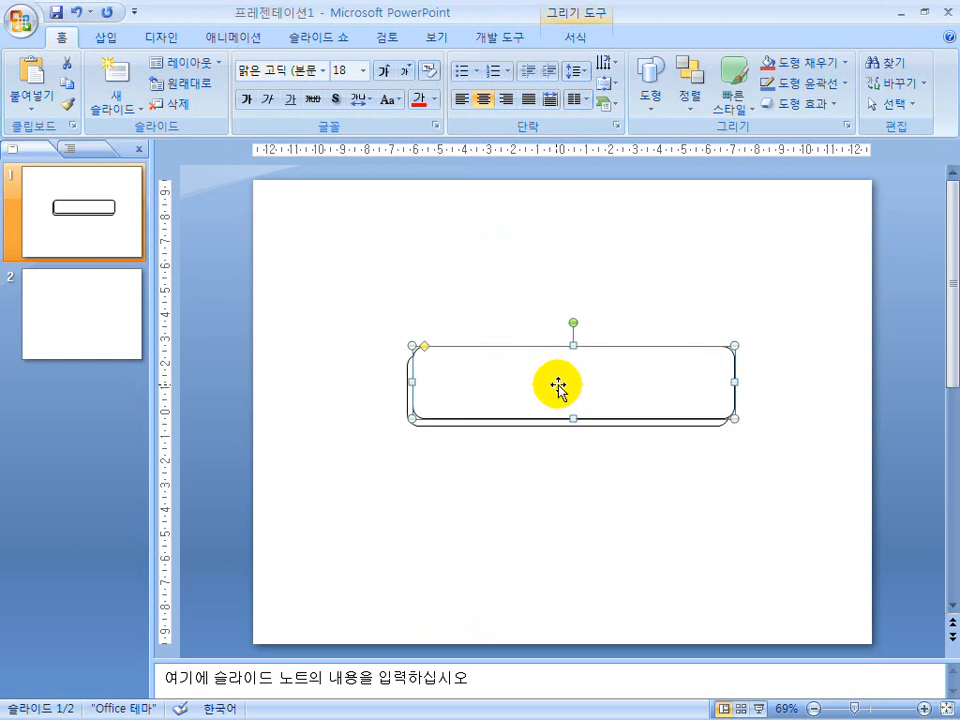
right_click(557, 386)
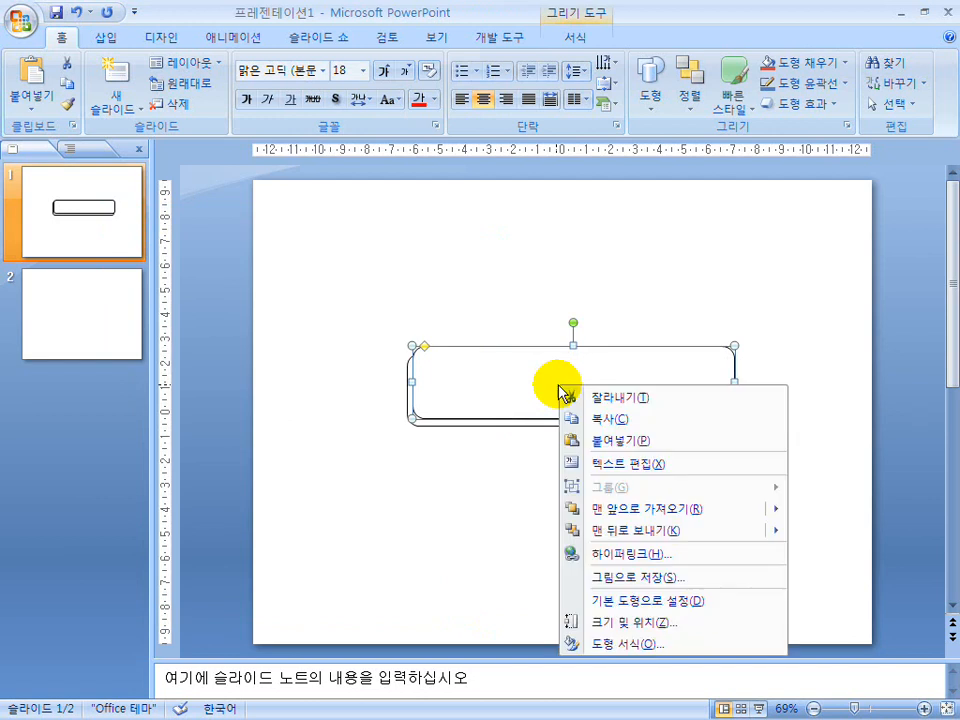
click(617, 533)
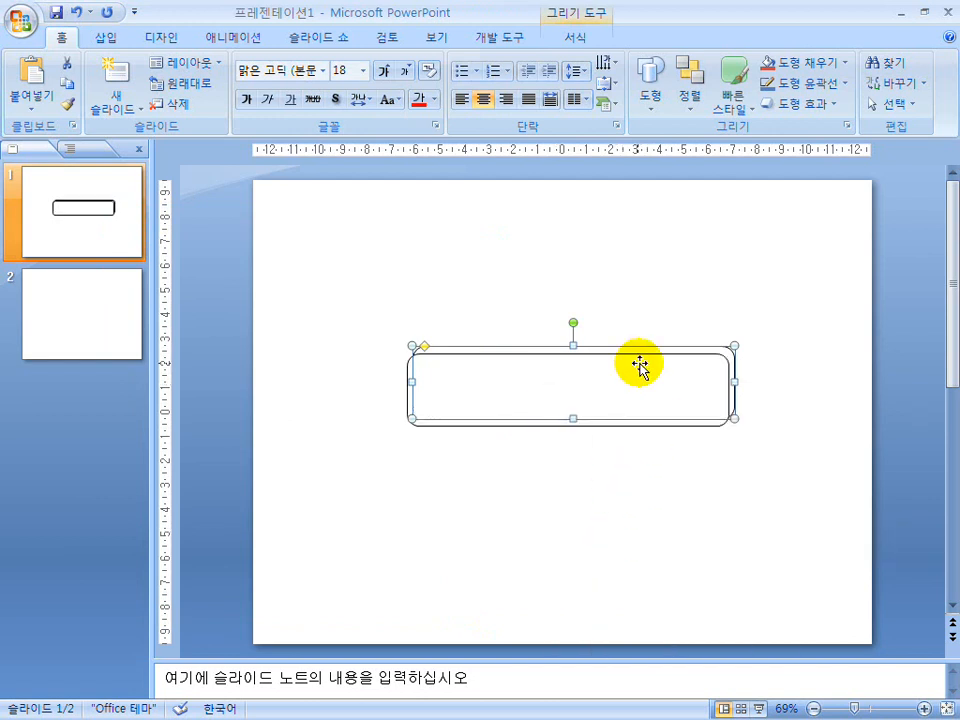
click(707, 306)
Add a third rounded rectangle by copying the rear one slightly up and right, and send it to the back.
click(664, 348)
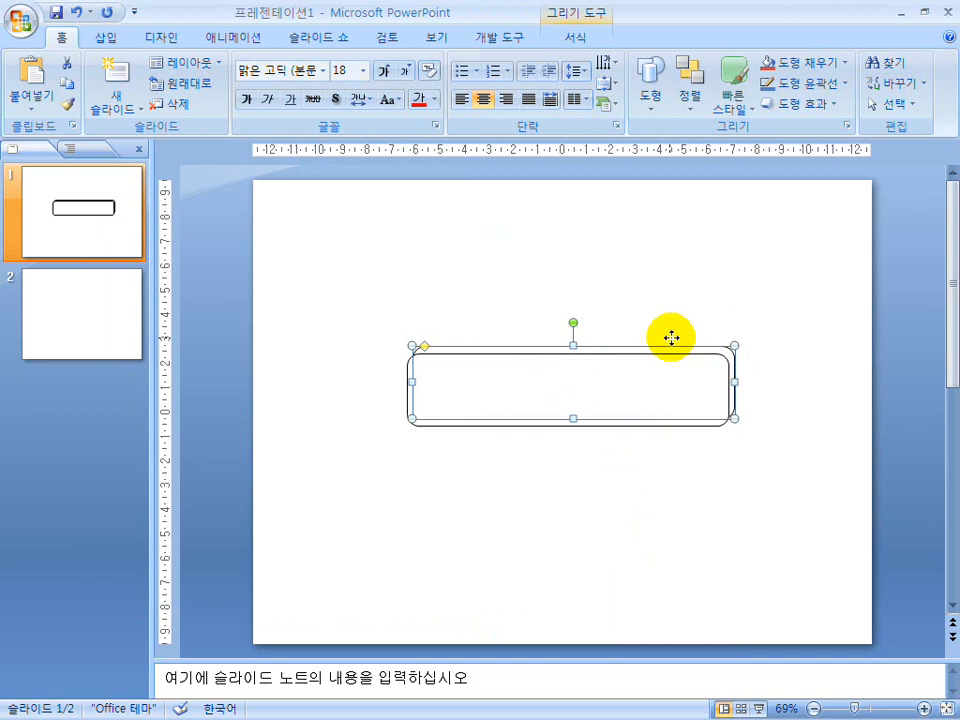
drag(669, 340, 675, 333)
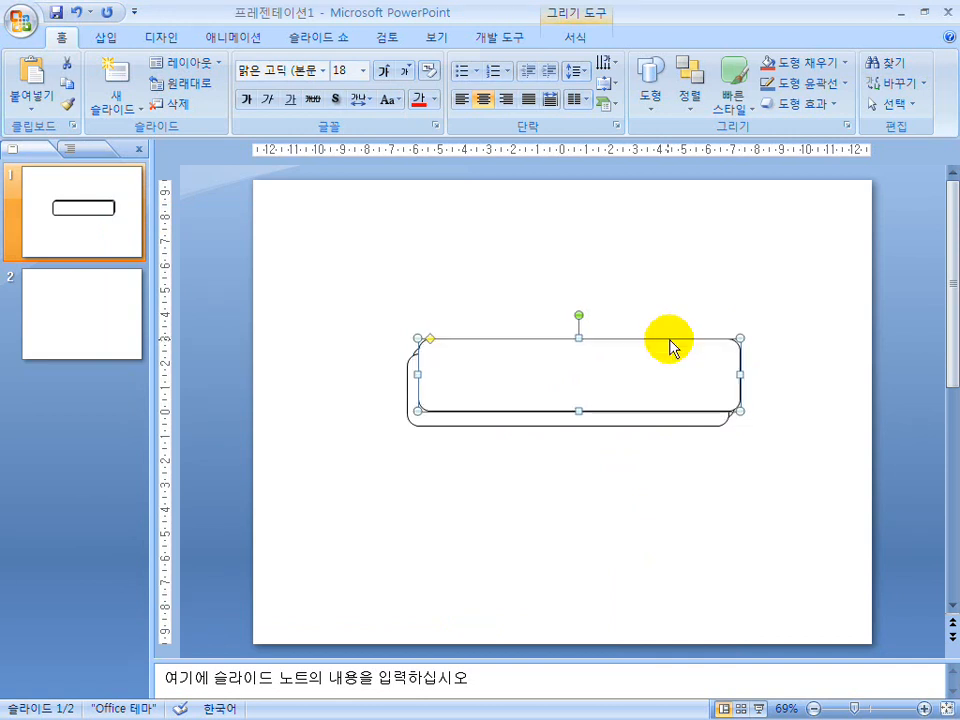
right_click(665, 364)
click(707, 511)
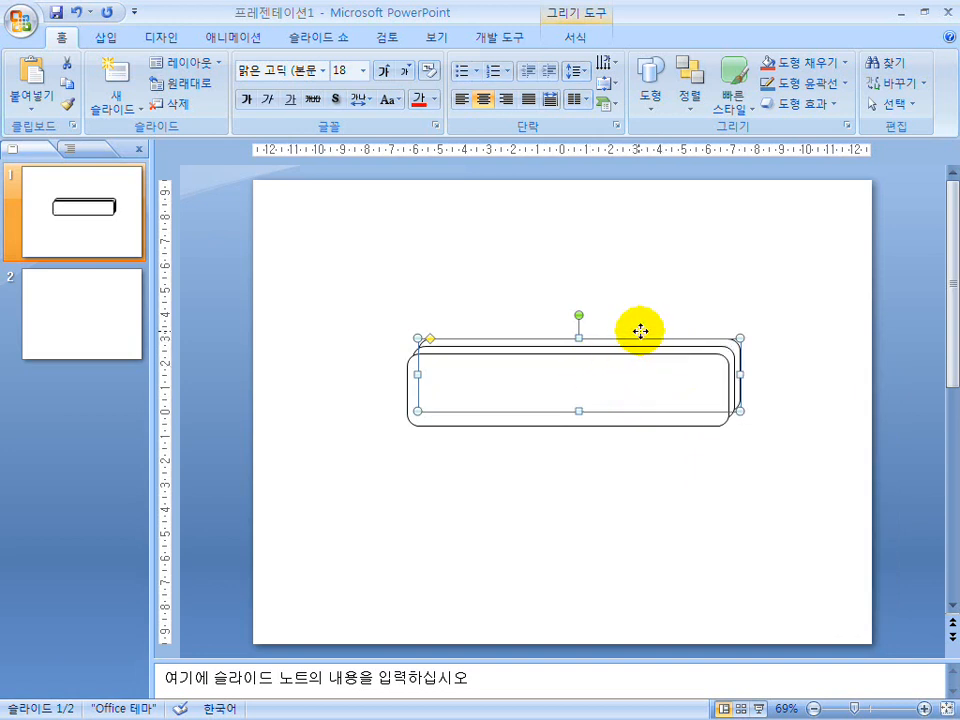
Duplicate the rearmost rounded rectangle once more with the same offset, send this fourth one to the back, and deselect it.
key(ctrl+d)
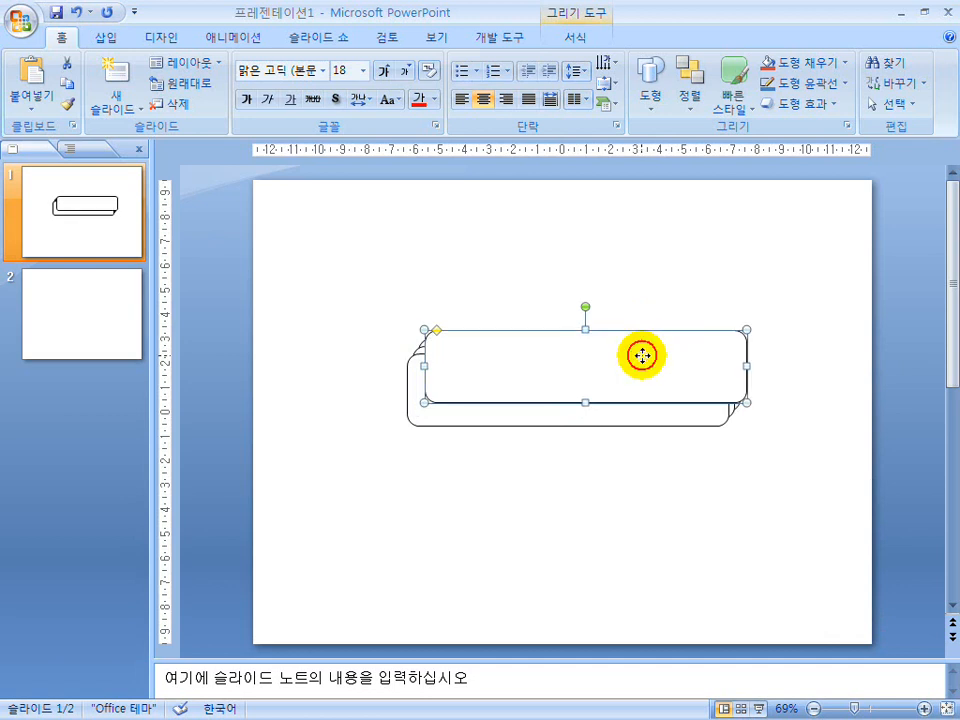
right_click(643, 355)
click(664, 506)
click(616, 292)
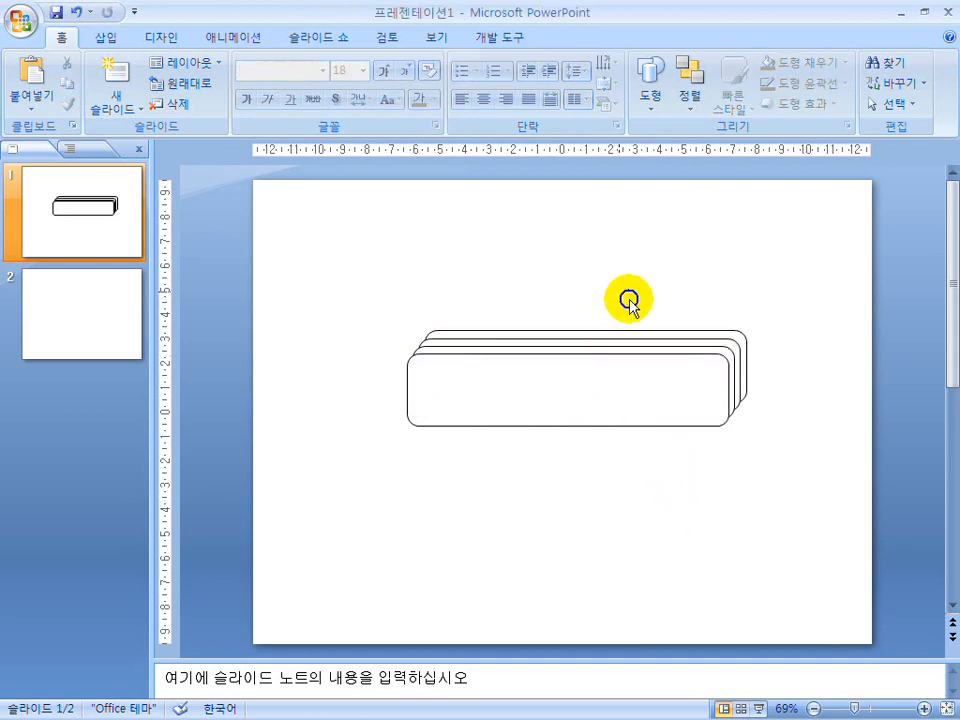
Place the whole stack of rounded rectangles lower on the slide and delete all shapes from slide 1.
key(ctrl+a)
drag(546, 390, 549, 584)
key(Delete)
click(567, 467)
click(527, 432)
key(ctrl+a)
key(Delete)
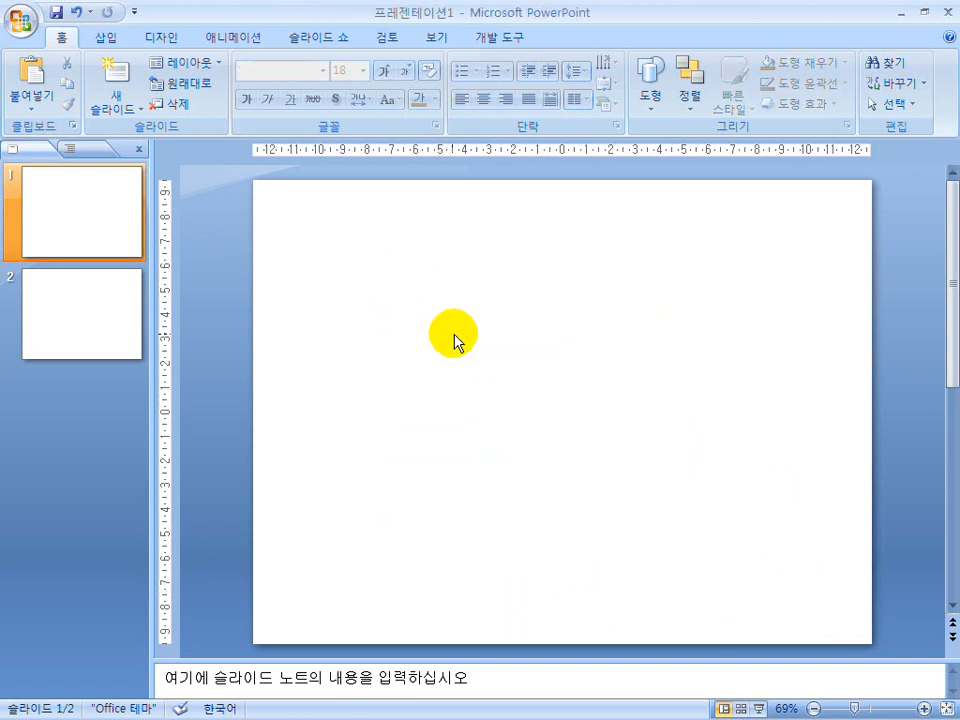
Bring up the file explorer window showing the folder D:\사무실기_2007버전\파워포인트편.
key(super)
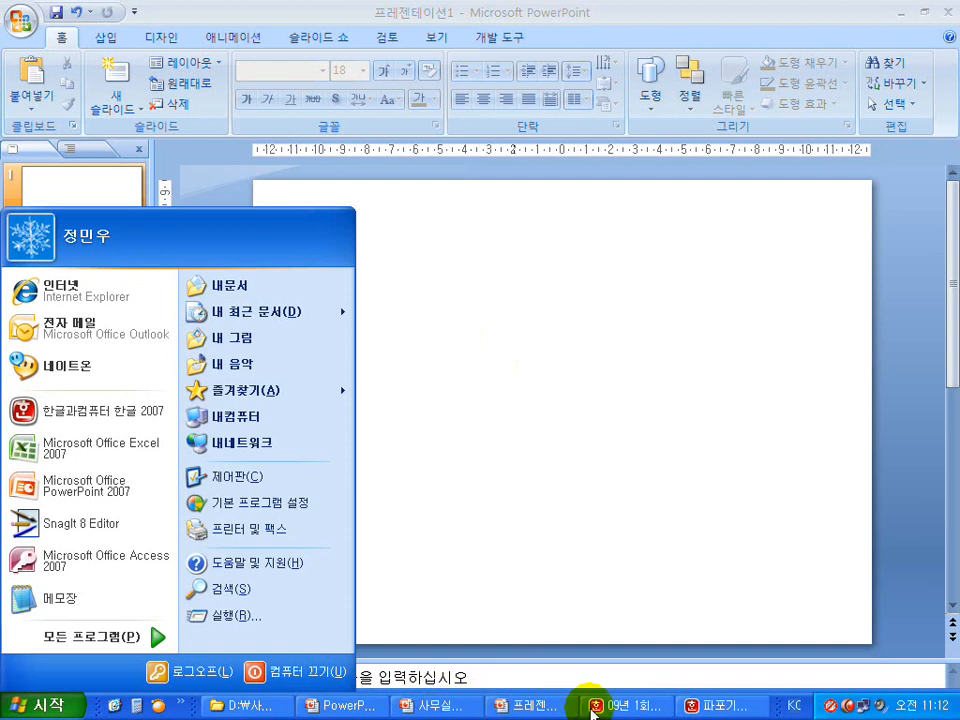
click(505, 705)
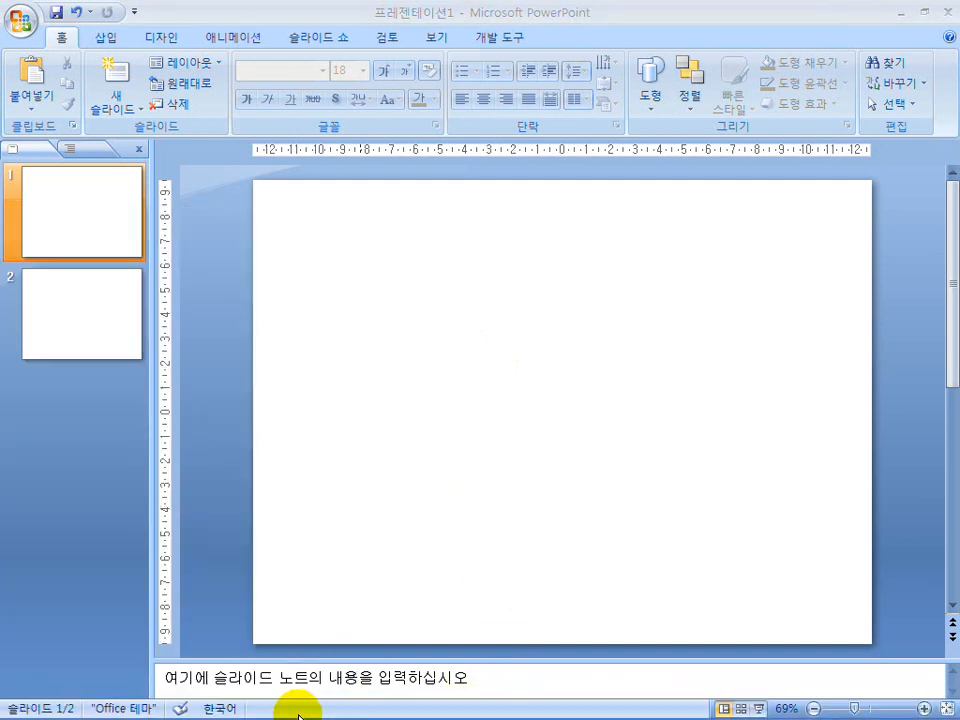
click(248, 705)
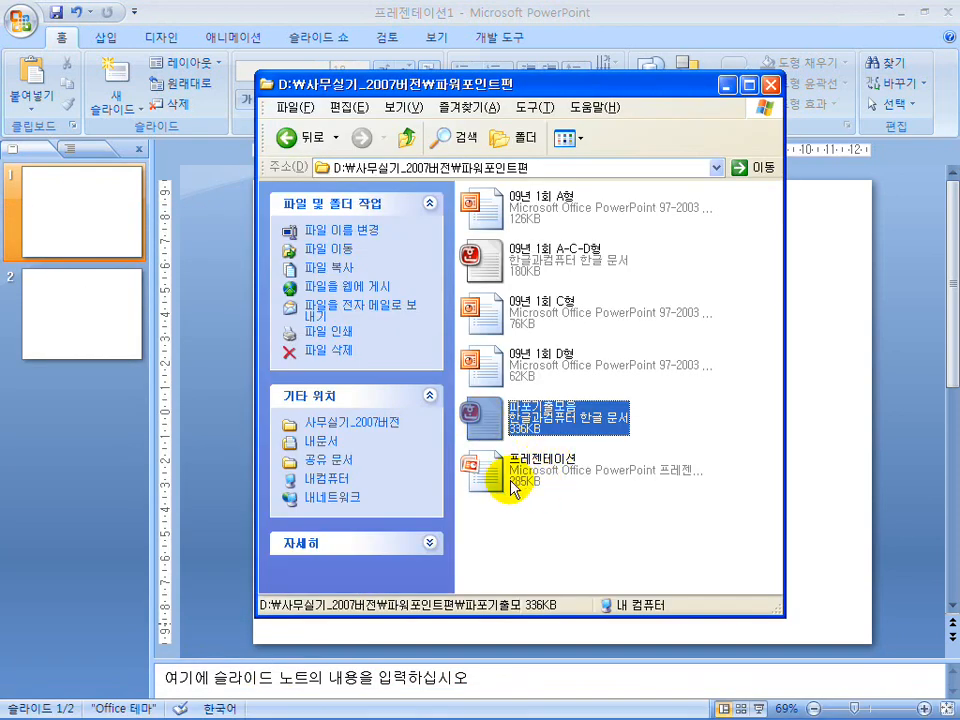
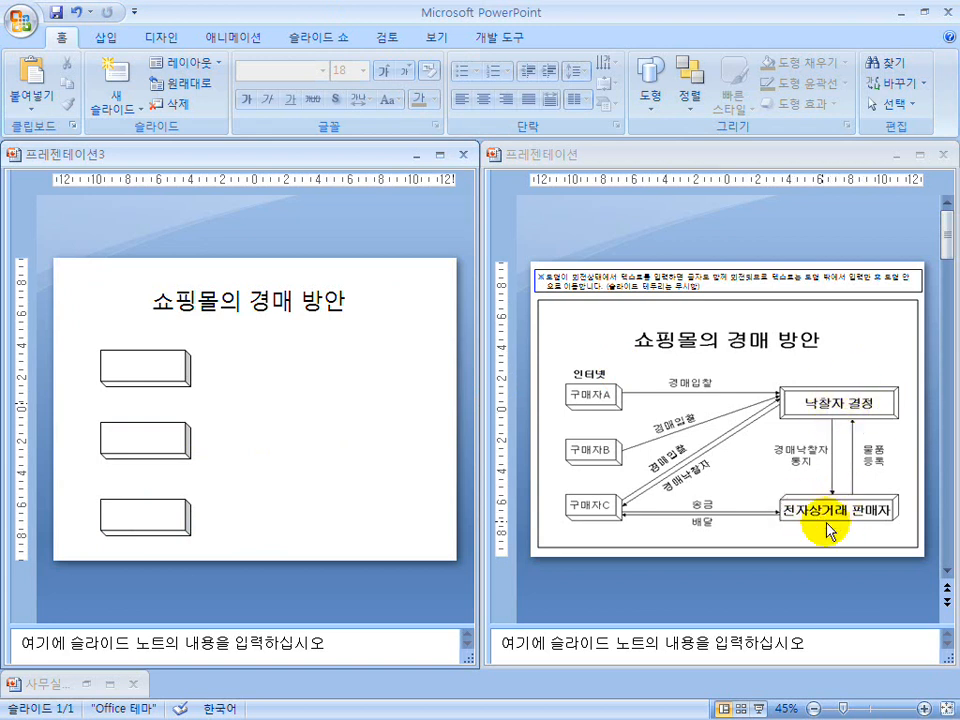
Draw a bevel shape level with the slide's top-left box and a cube below it, level with the bottom-left box.
click(652, 100)
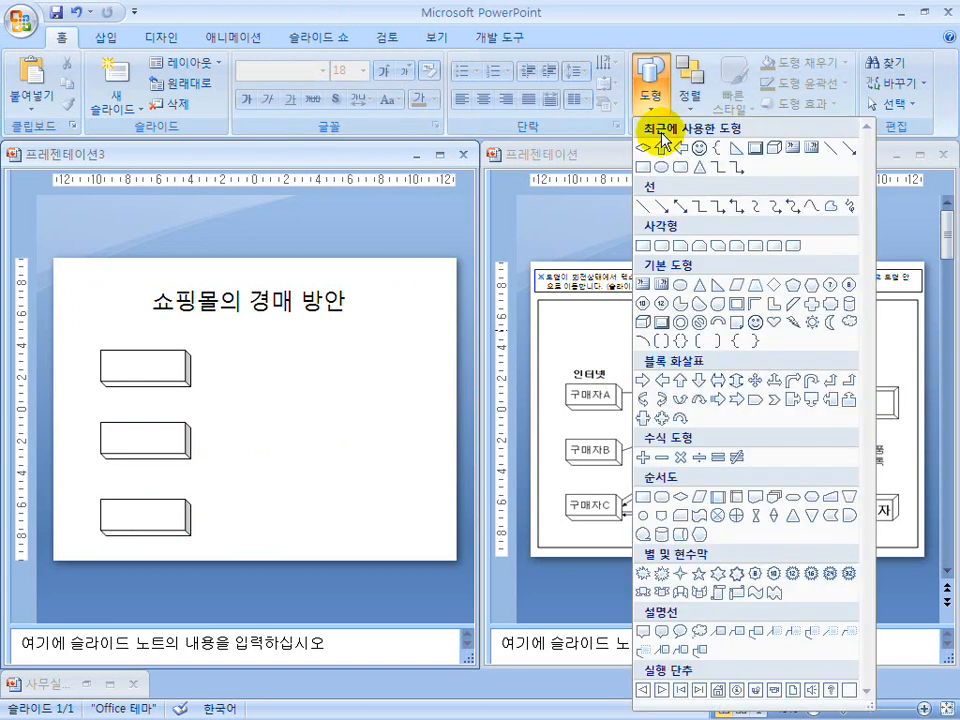
click(661, 323)
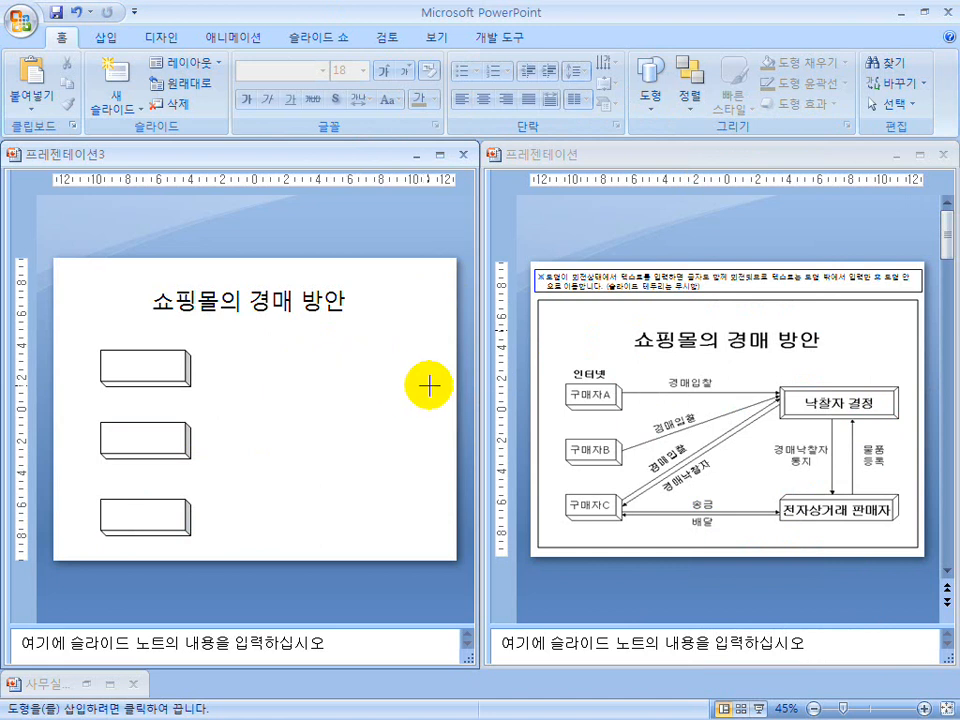
drag(296, 345, 429, 384)
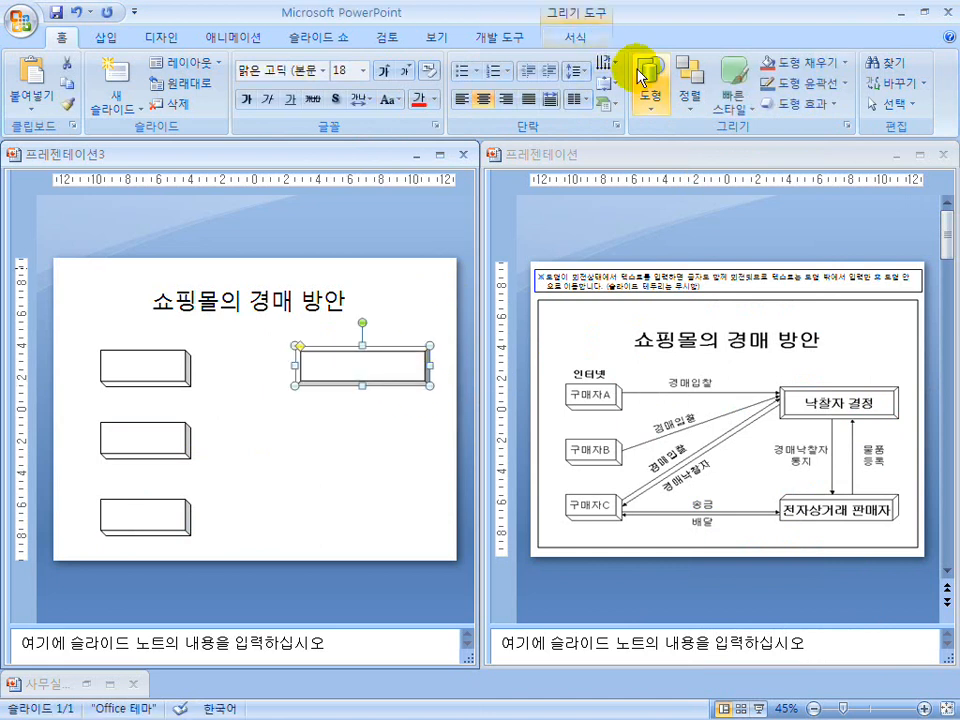
click(651, 90)
click(645, 321)
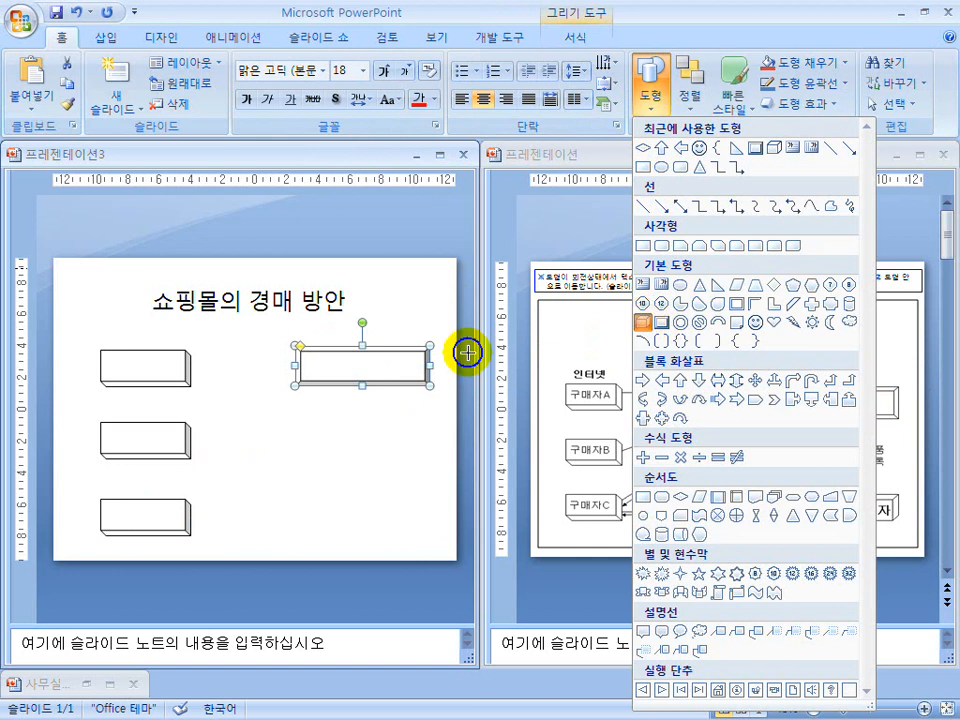
mouse_move(305, 498)
mouse_down()
mouse_move(332, 516)
mouse_move(429, 532)
mouse_up()
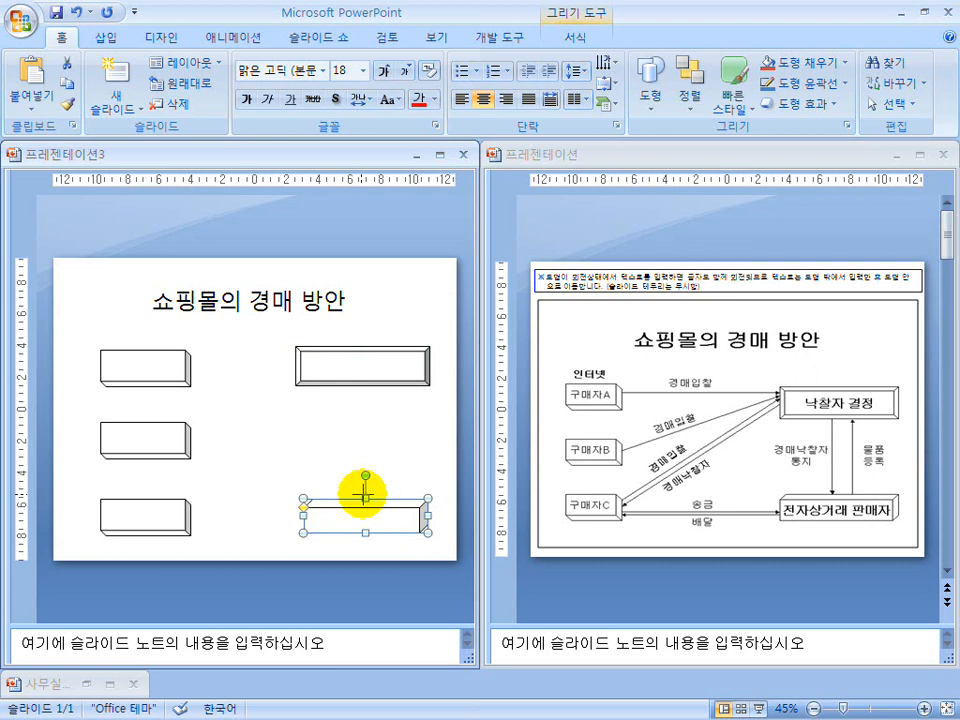
click(360, 444)
Enter "낙찰자 결정" in the bevel shape with a black font colour.
click(369, 367)
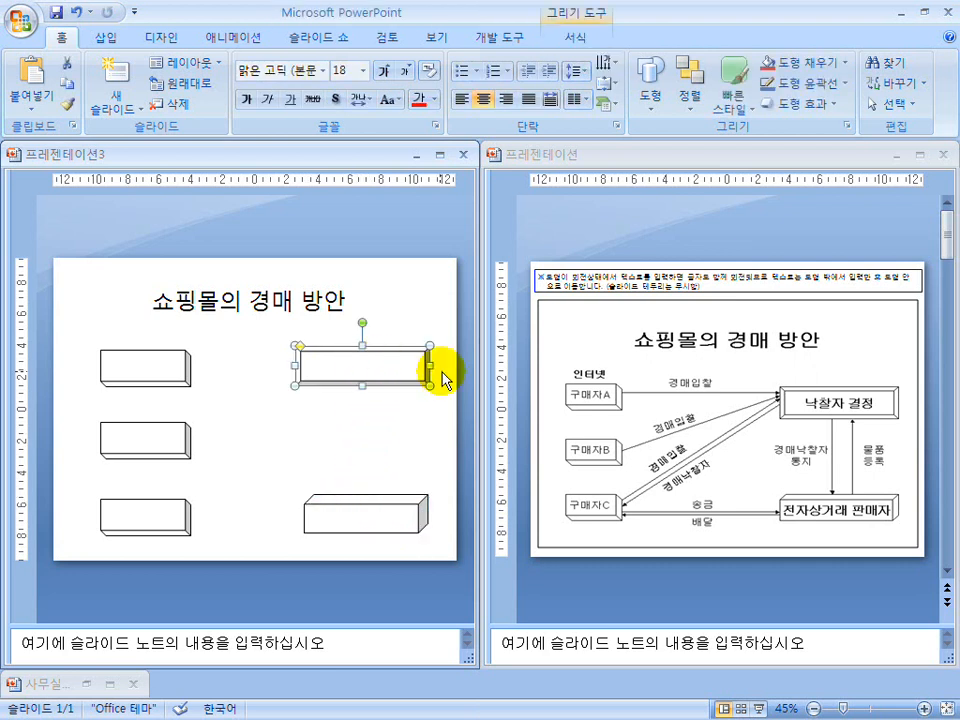
text(낙)
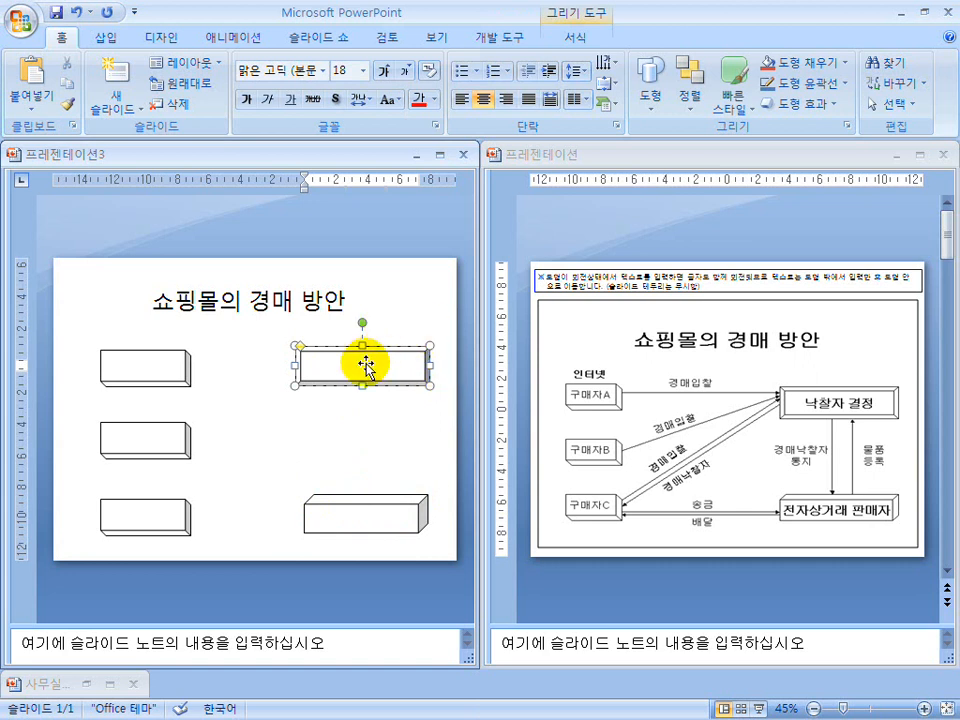
text(낙찰자 결정)
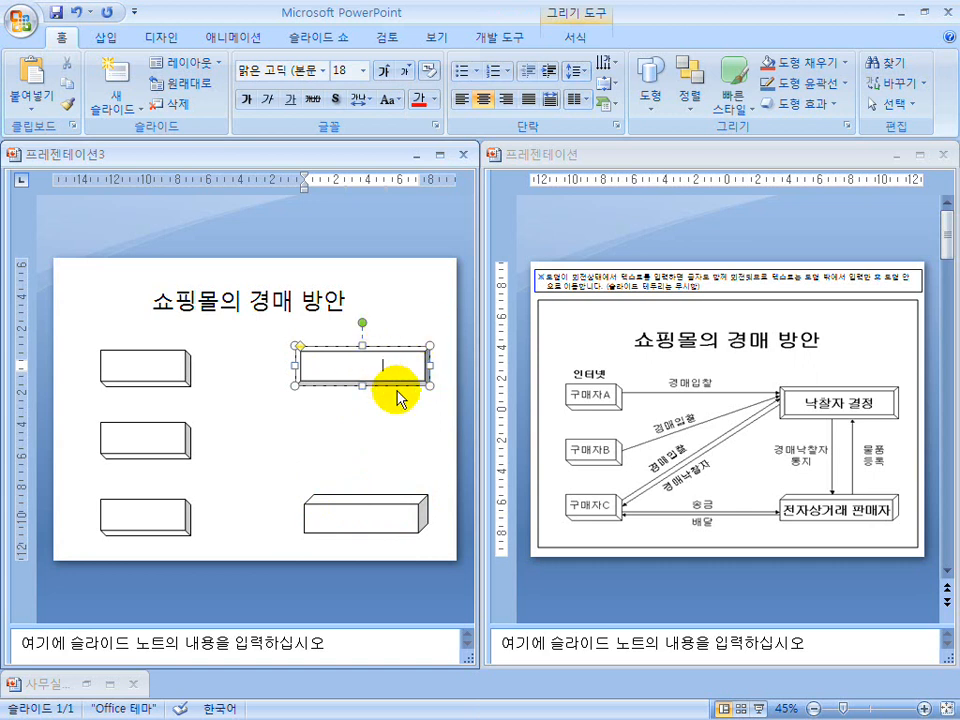
click(431, 99)
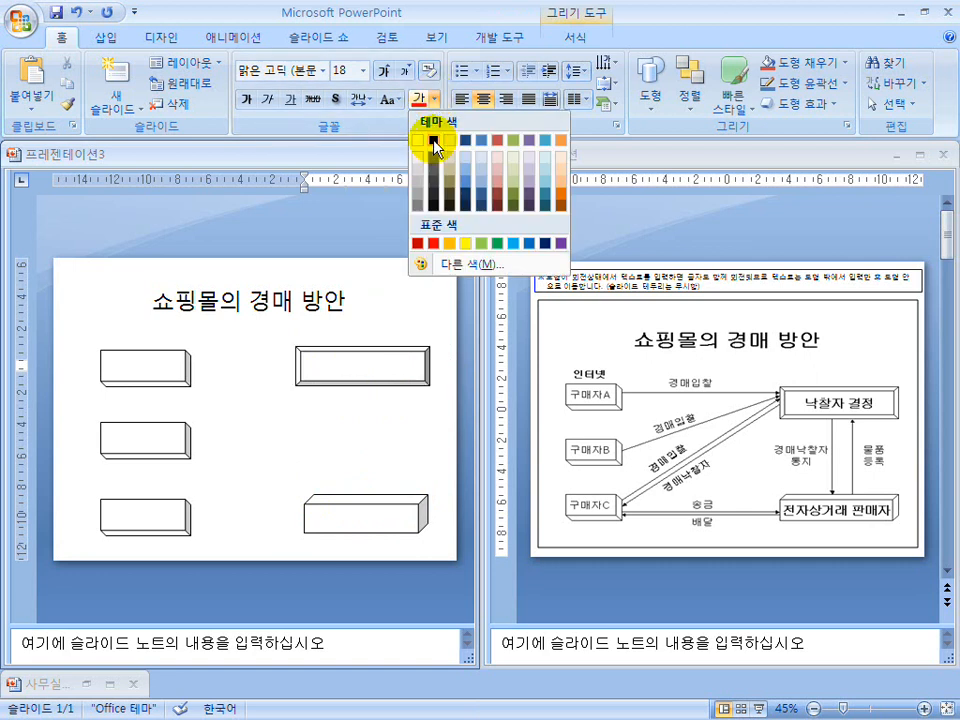
click(435, 145)
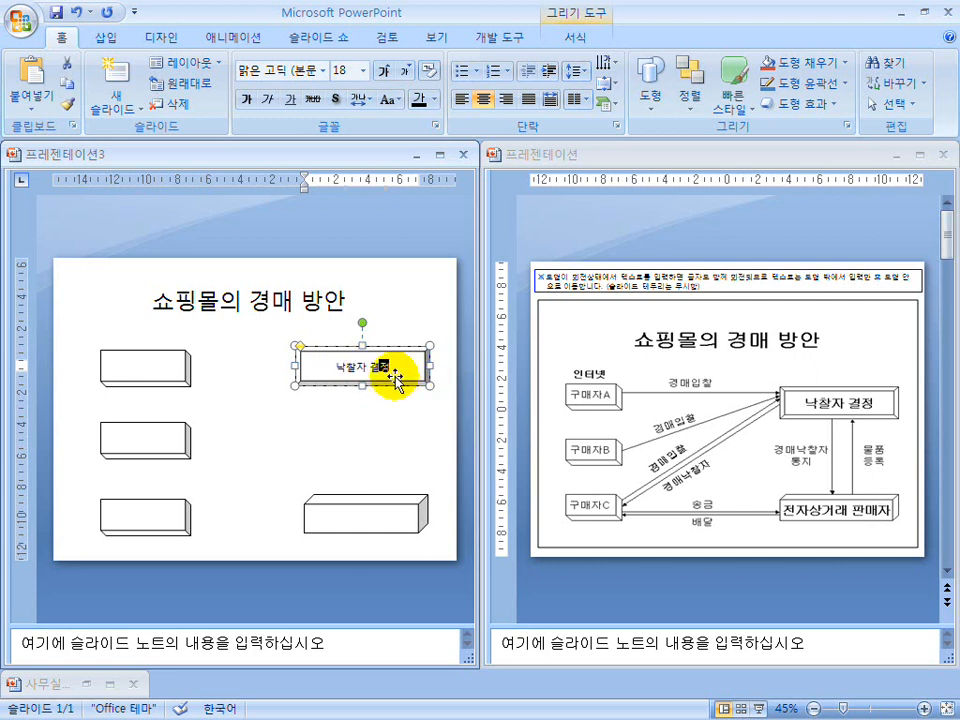
Label the cube at the slide's lower right "전자상거래 판매자" in black text, correcting the misspelled word.
click(343, 516)
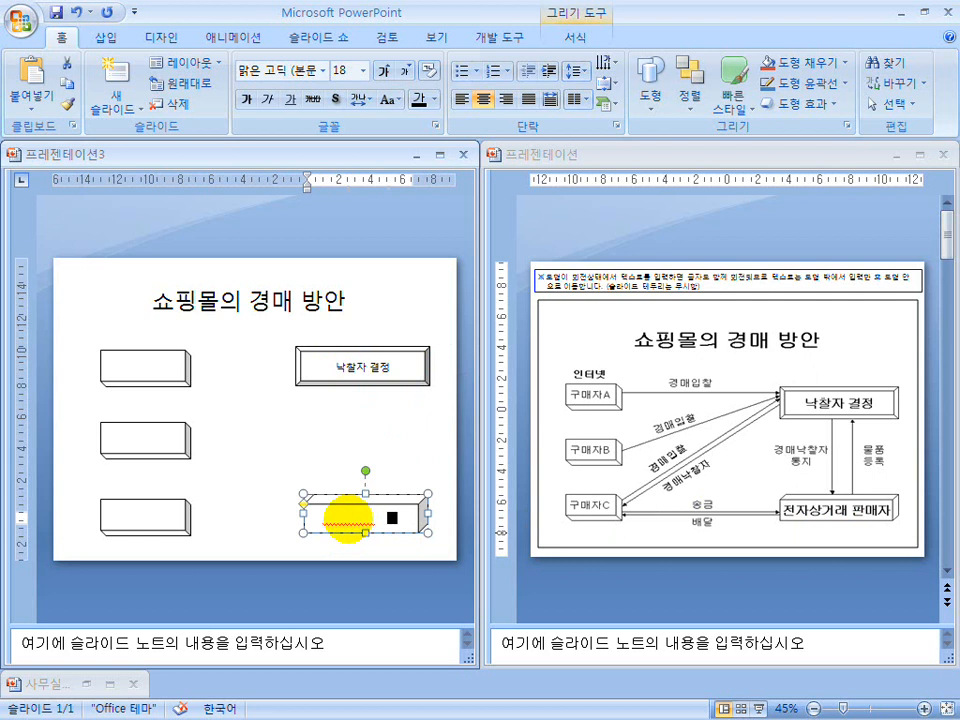
triple_click(327, 517)
click(416, 100)
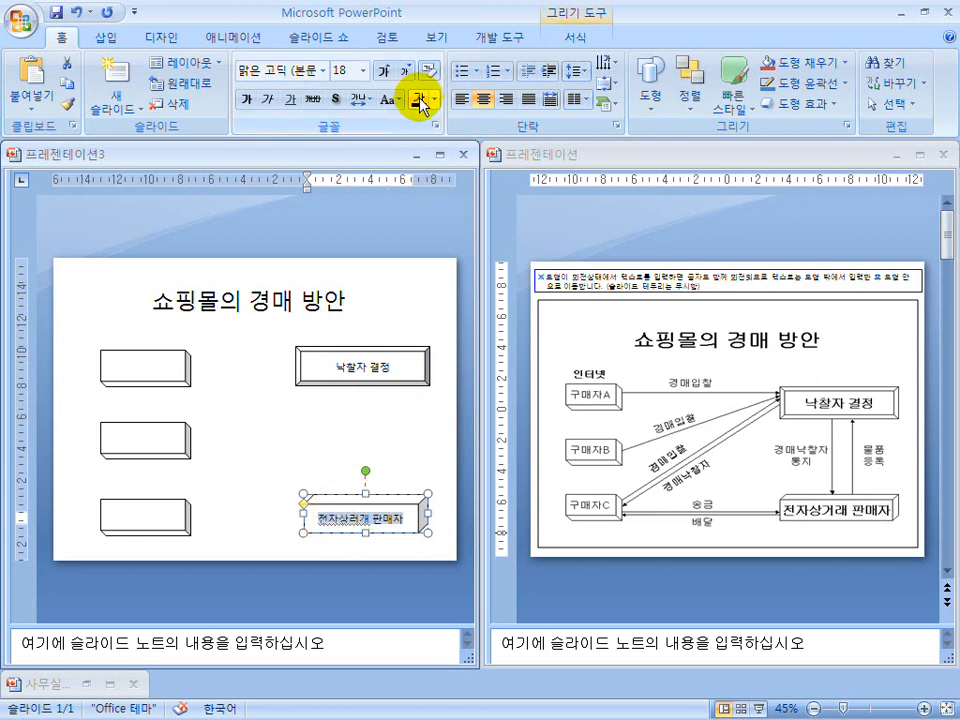
click(377, 433)
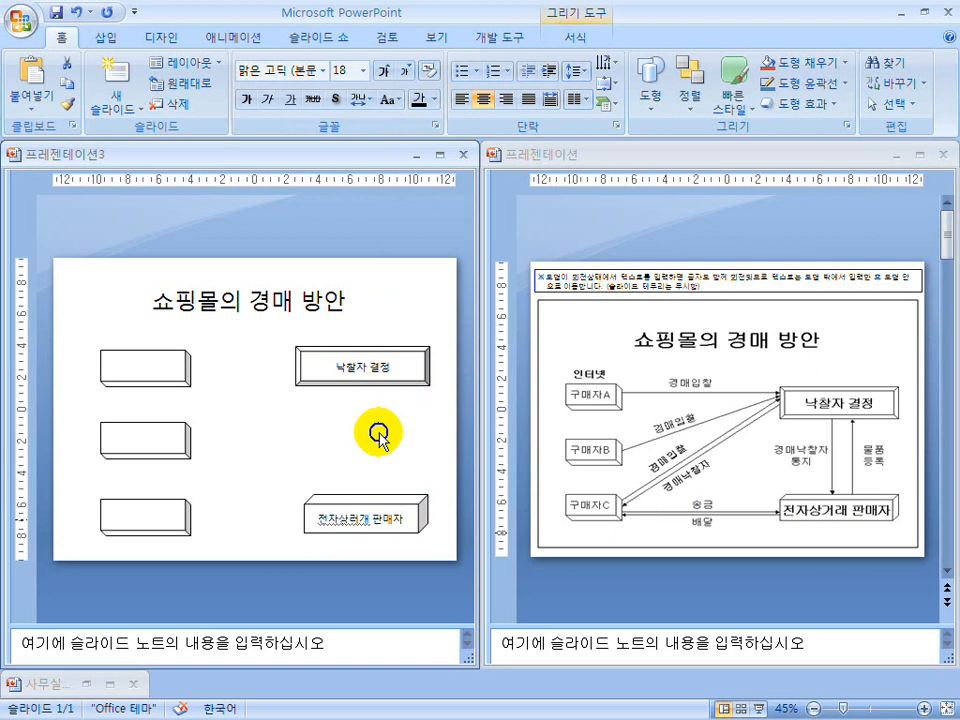
click(366, 522)
text(거)
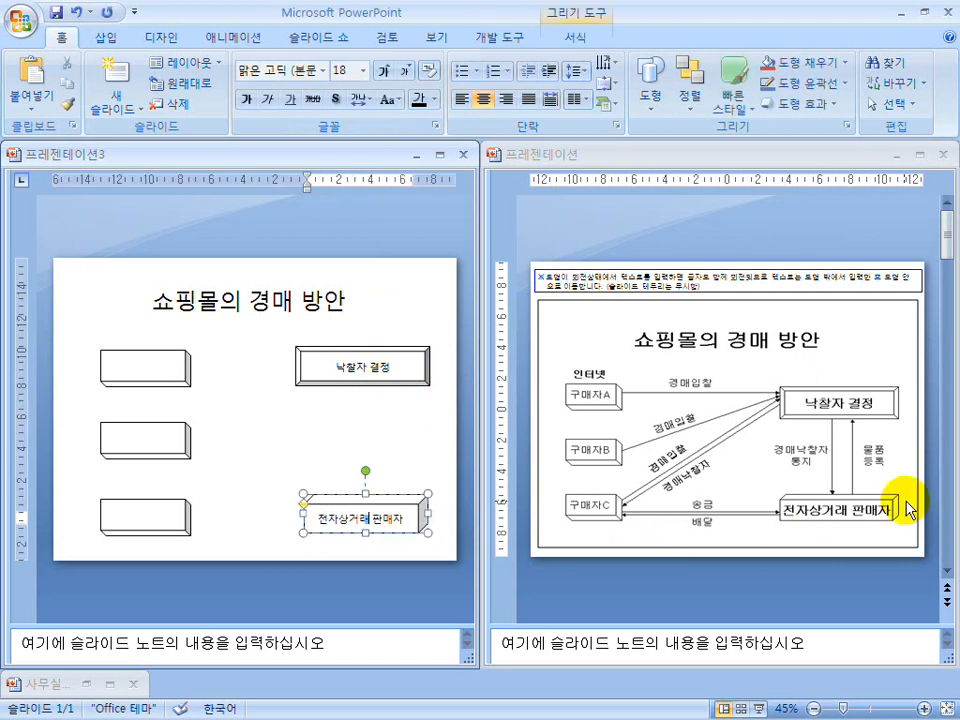
click(408, 455)
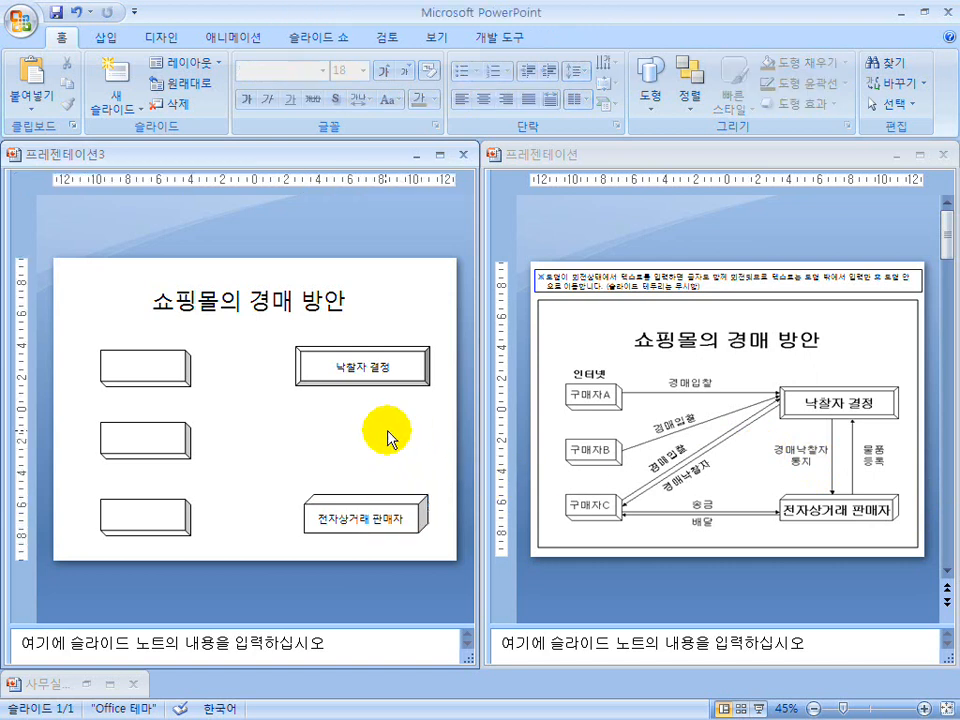
Try to enter "구매자" in black text directly inside the rotated box at the slide's upper left.
click(145, 365)
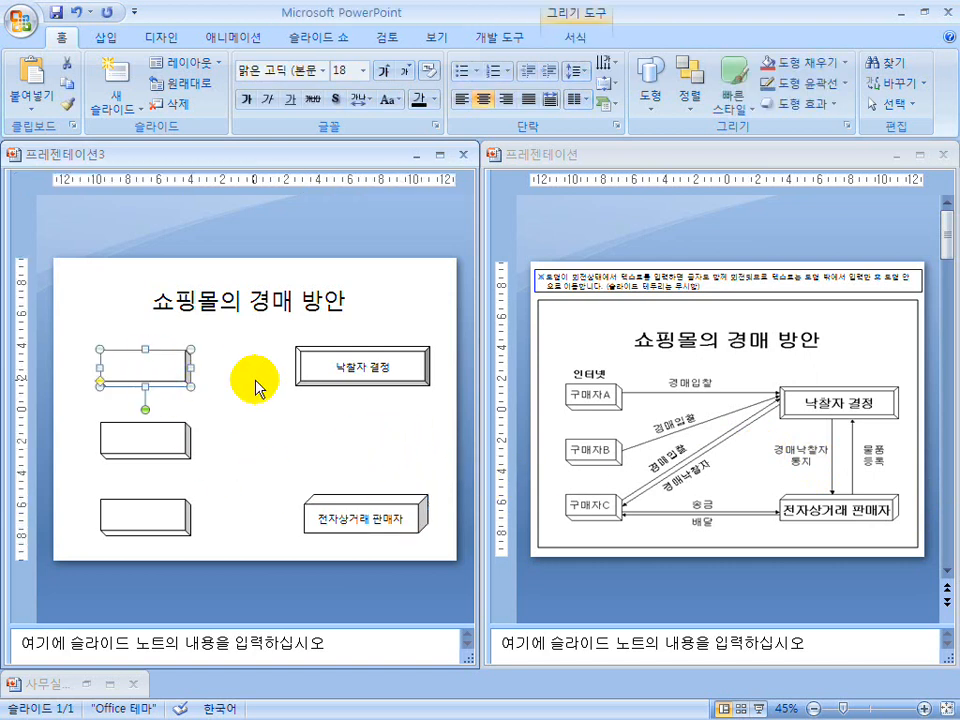
text(구)
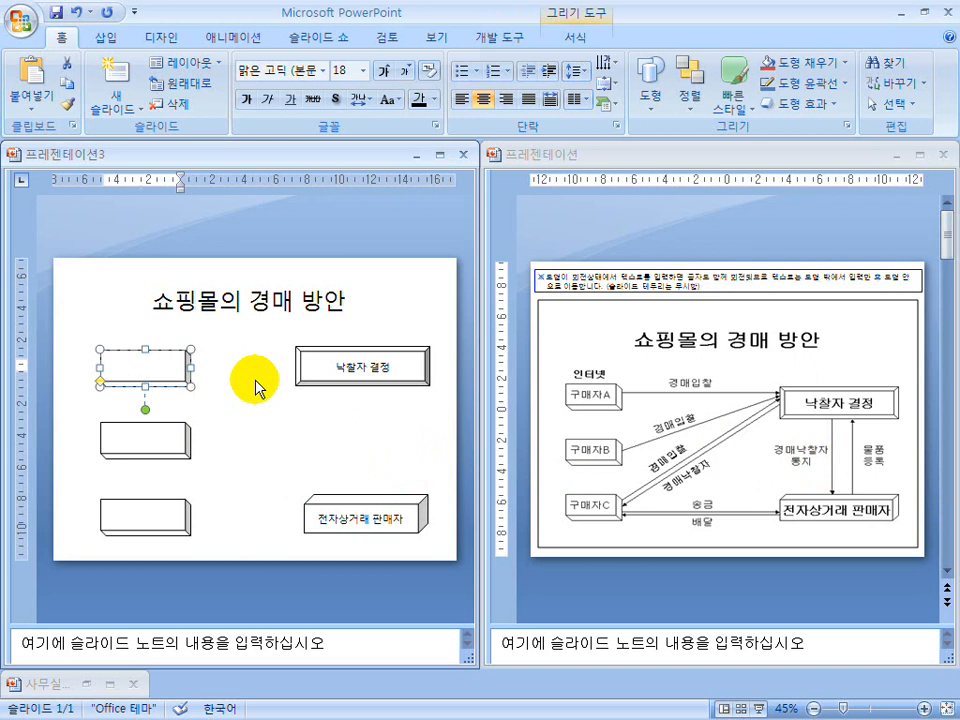
drag(190, 368, 97, 365)
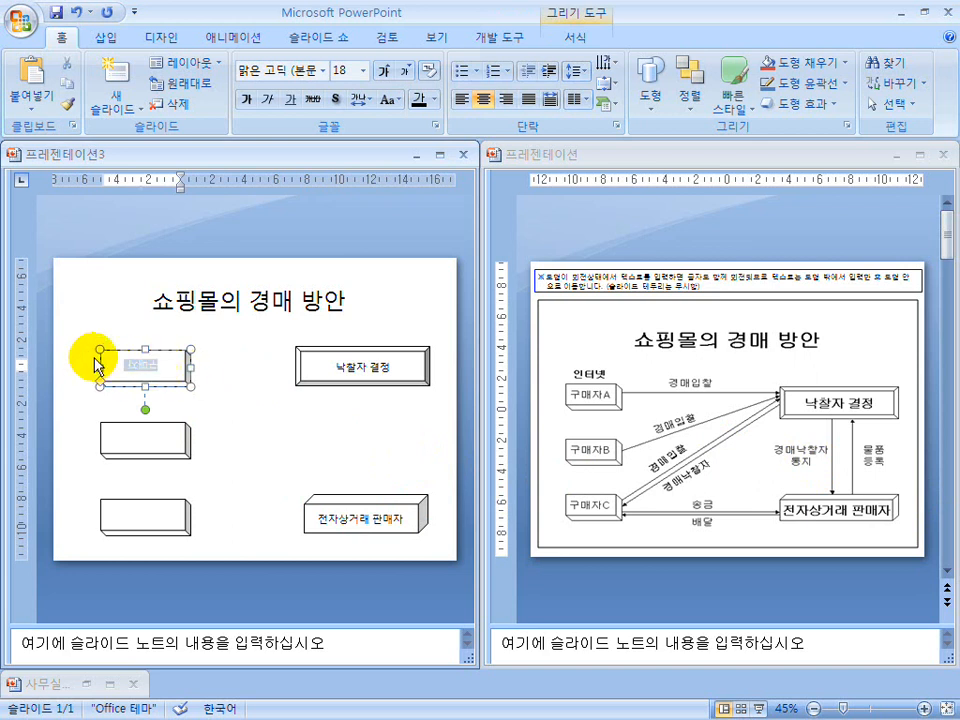
click(419, 101)
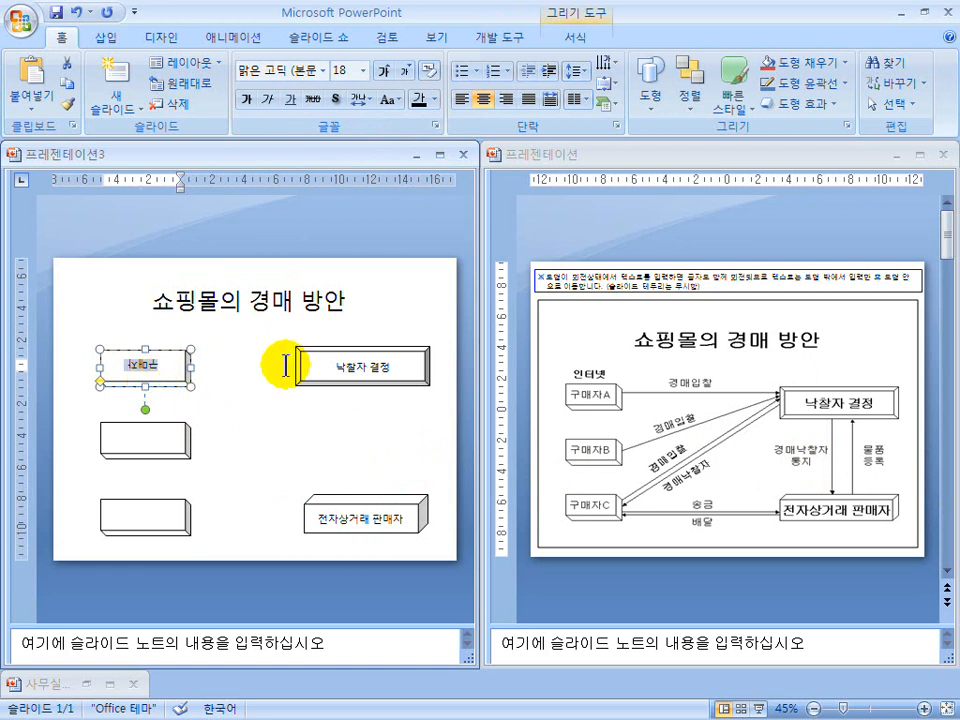
click(692, 290)
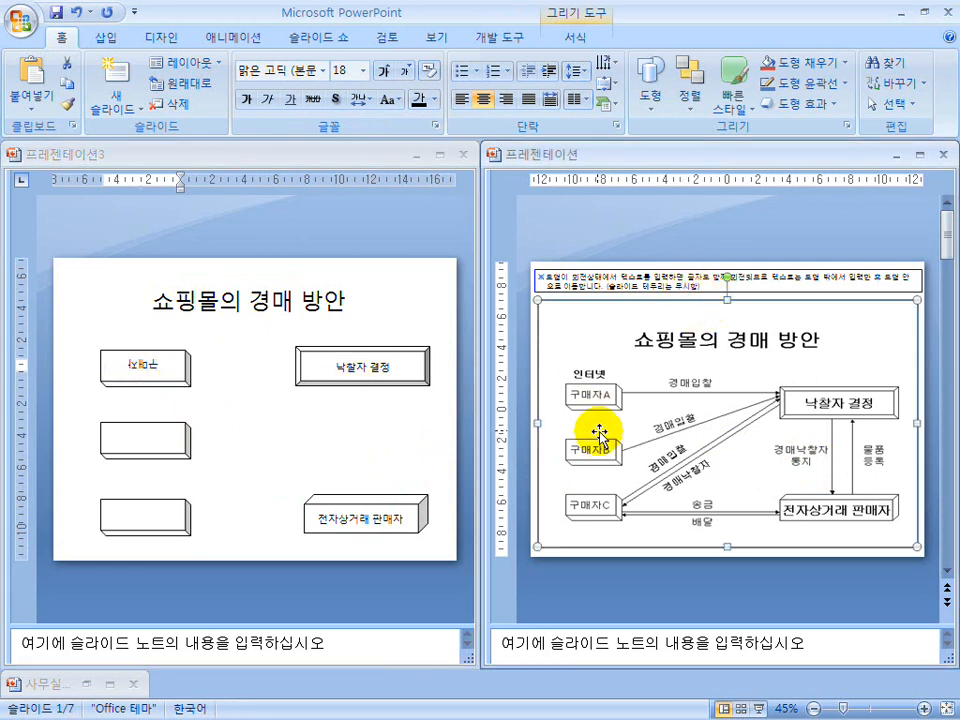
click(572, 40)
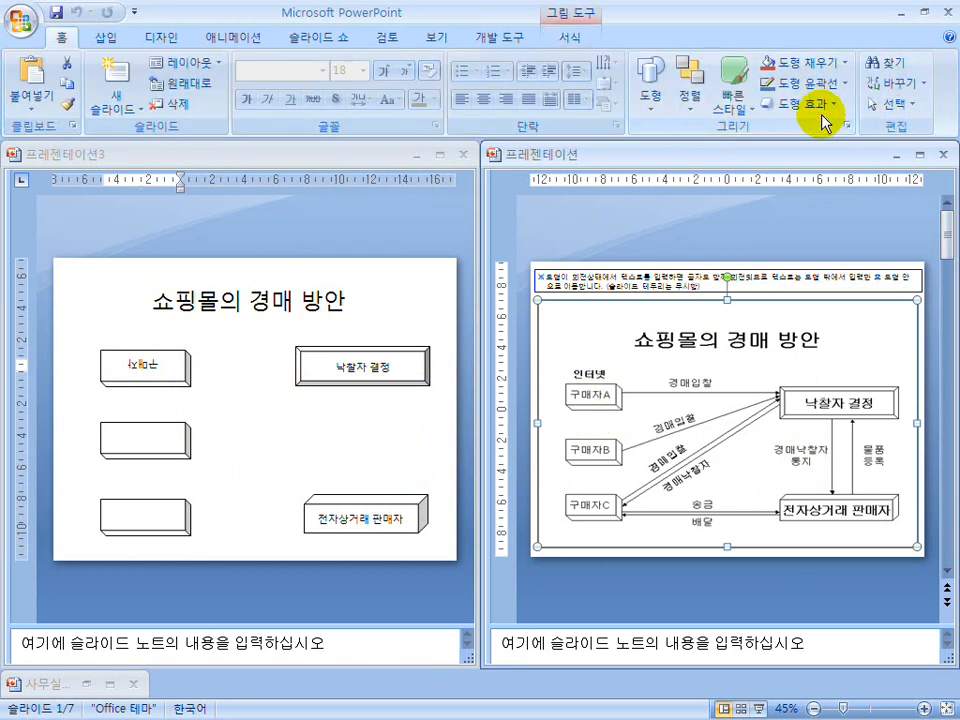
click(178, 378)
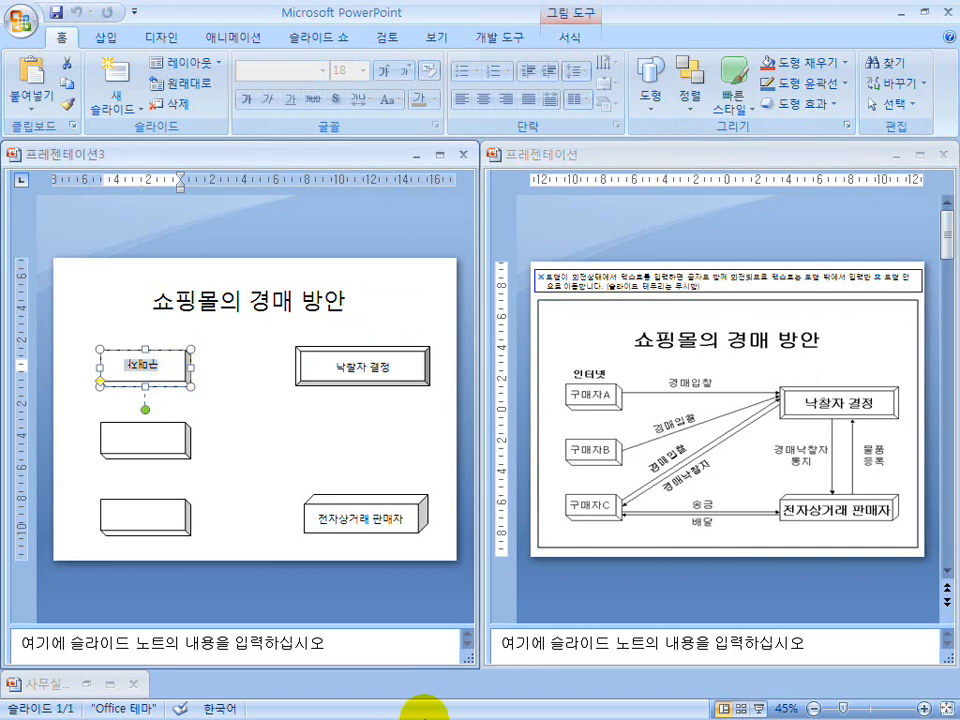
Switch to the running slide show and mark the key words of the note on entering text in rotated shapes with the pen, finally clearing the marks.
key(super)
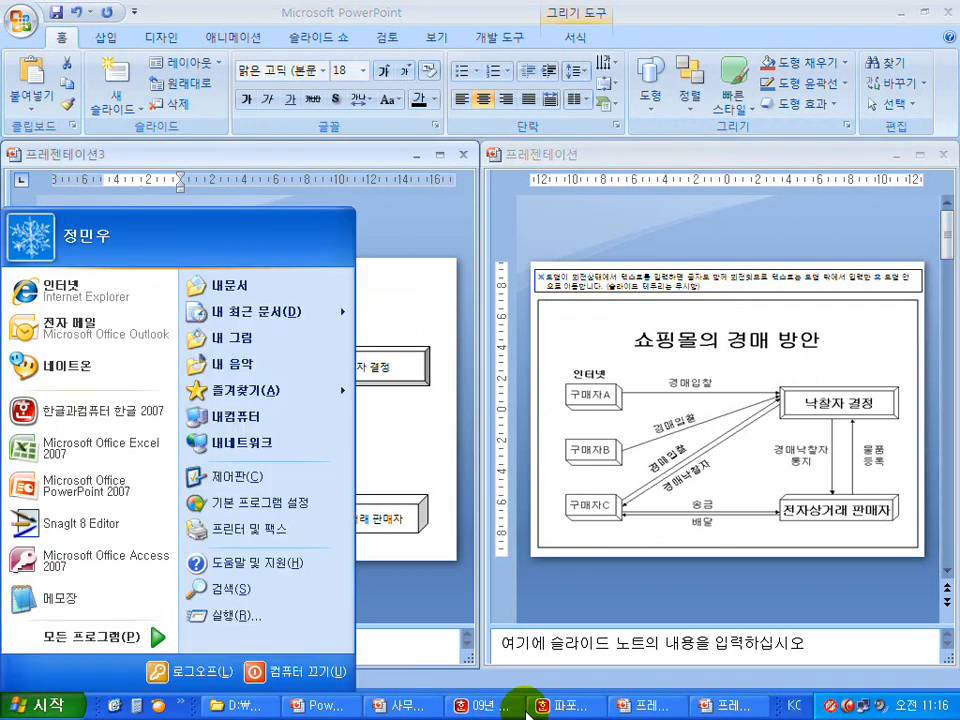
click(328, 712)
click(489, 450)
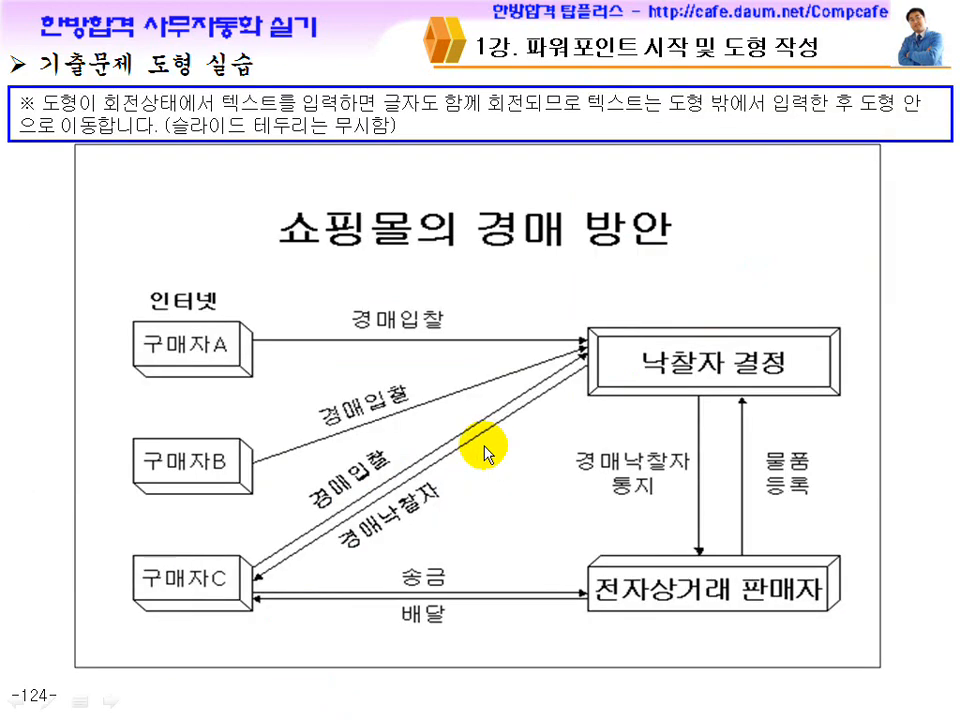
key(ctrl+p)
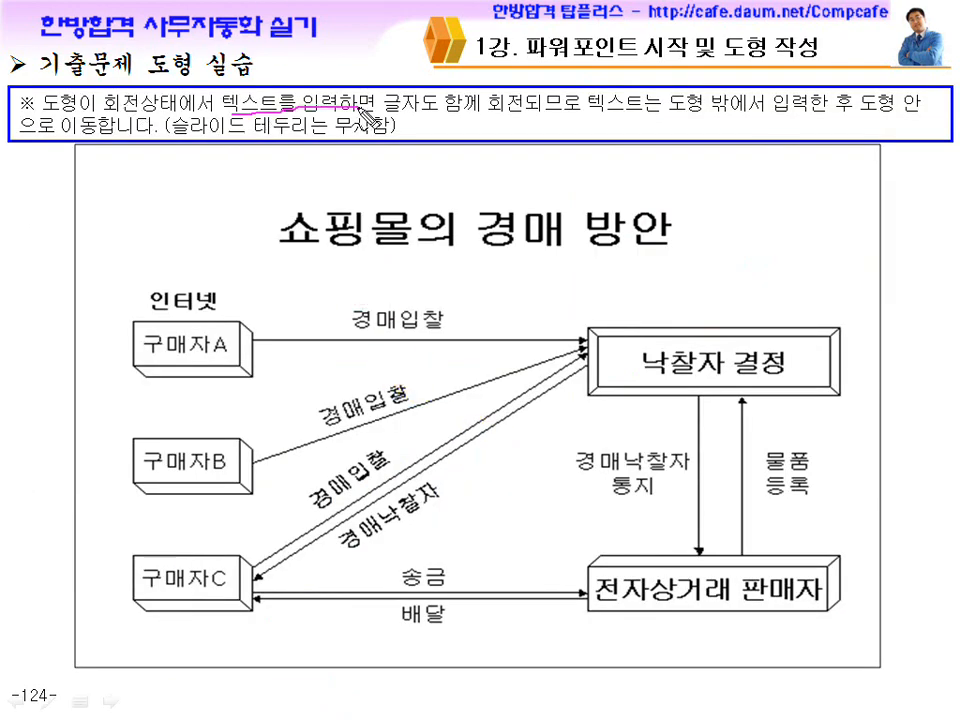
drag(493, 119, 488, 122)
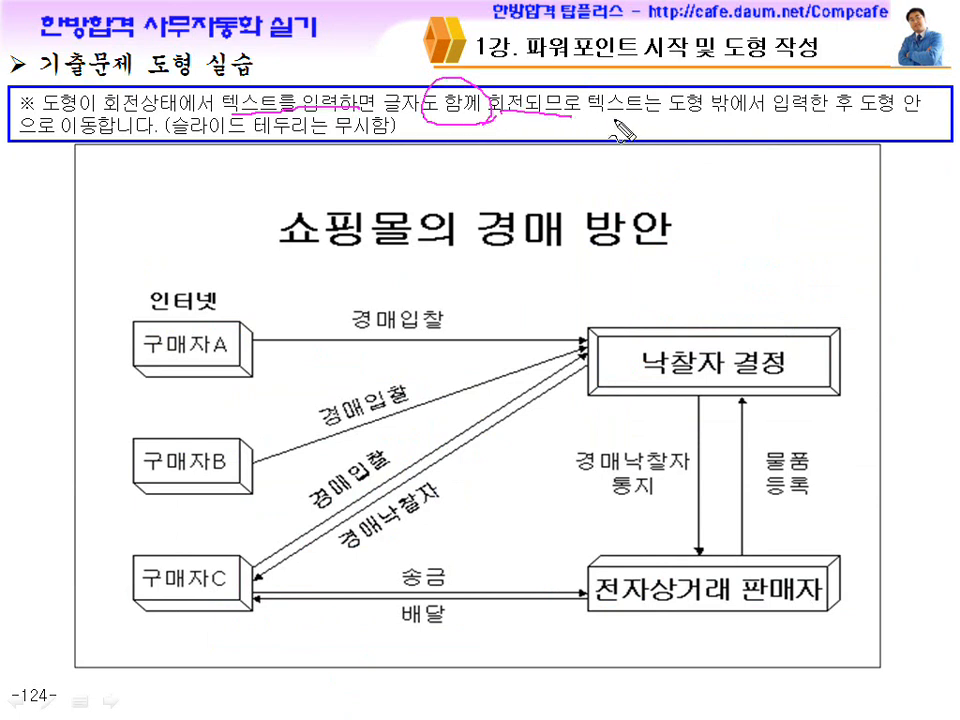
drag(824, 128, 828, 130)
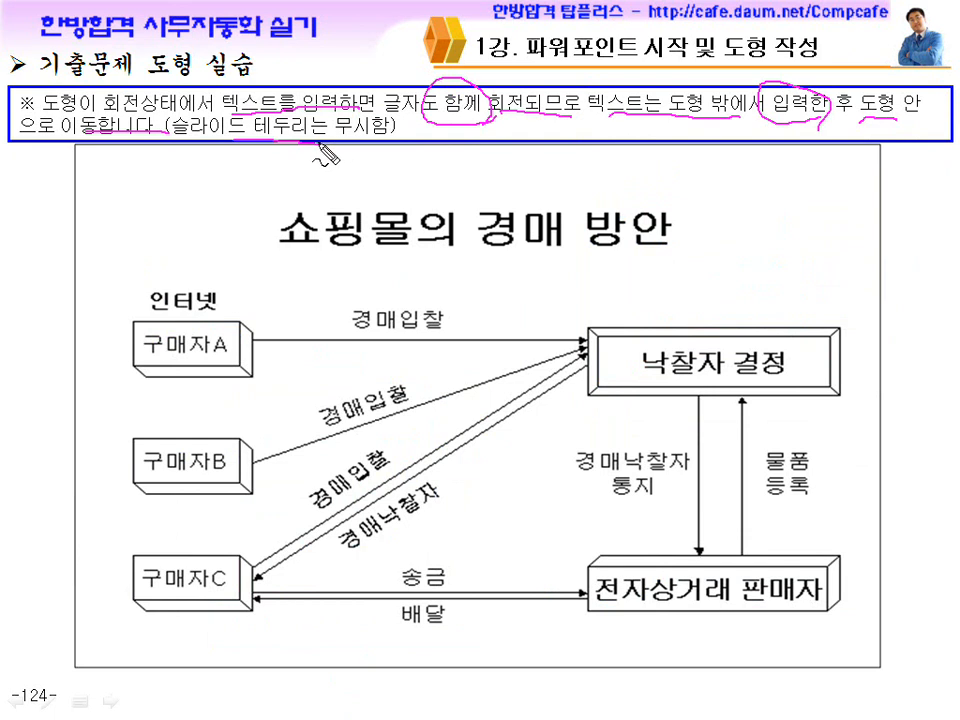
drag(902, 283, 876, 263)
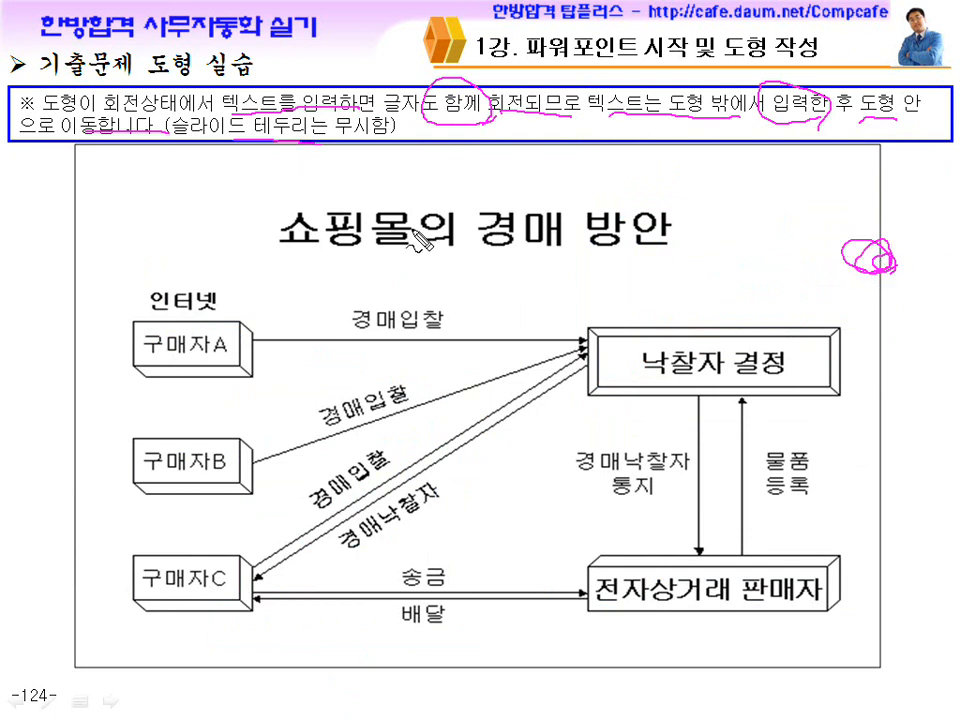
key(Escape)
Return to 프레젠테이션3 and clear the text inside the rotated box at the slide's upper left.
key(super)
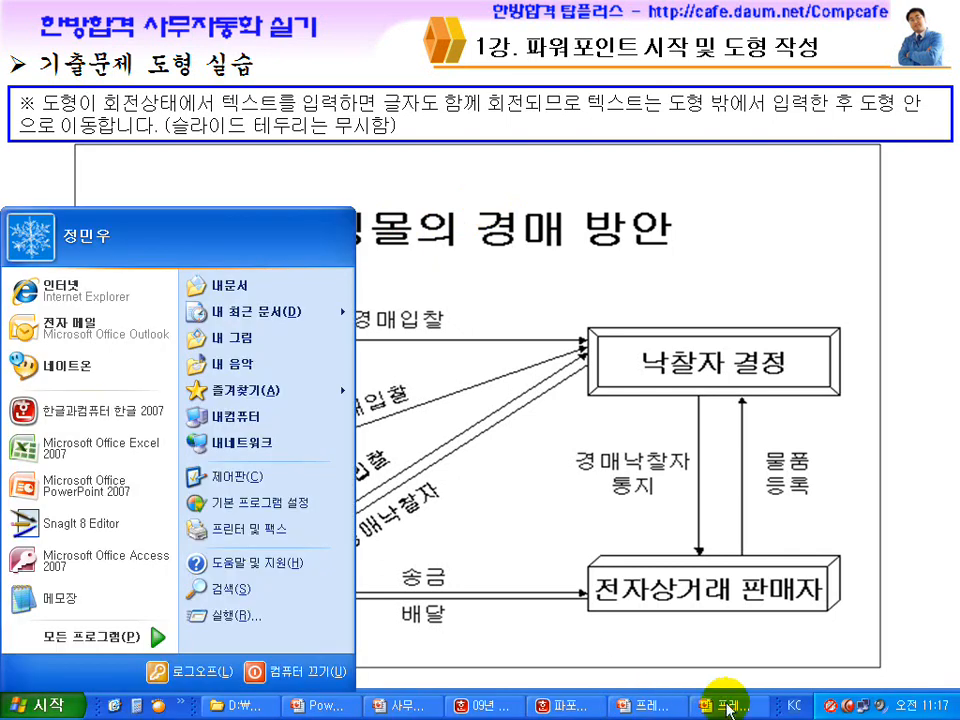
click(727, 707)
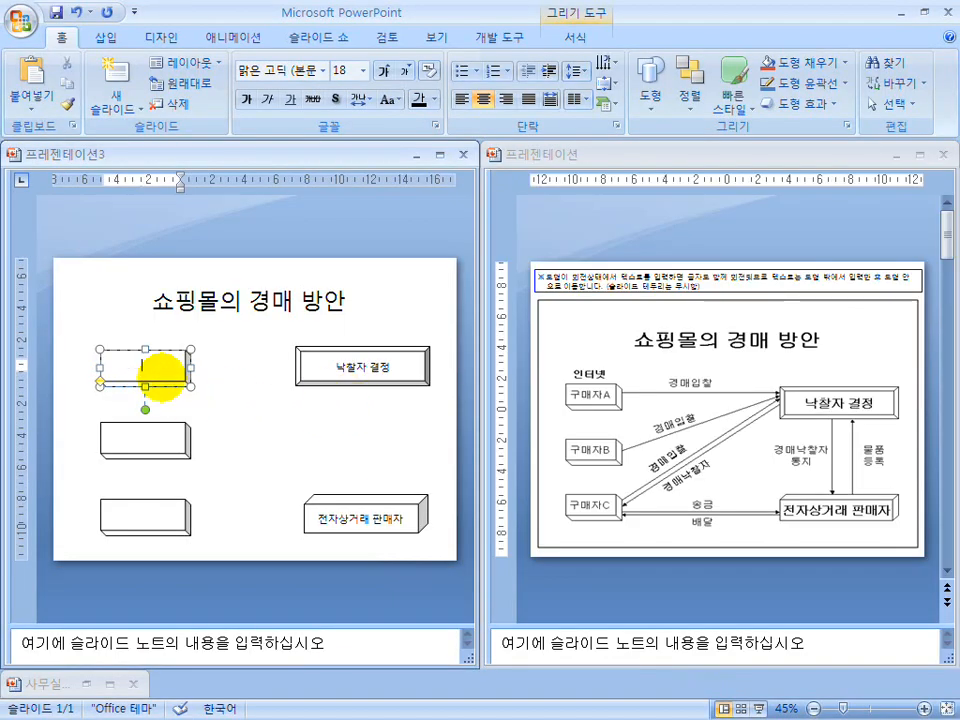
click(230, 390)
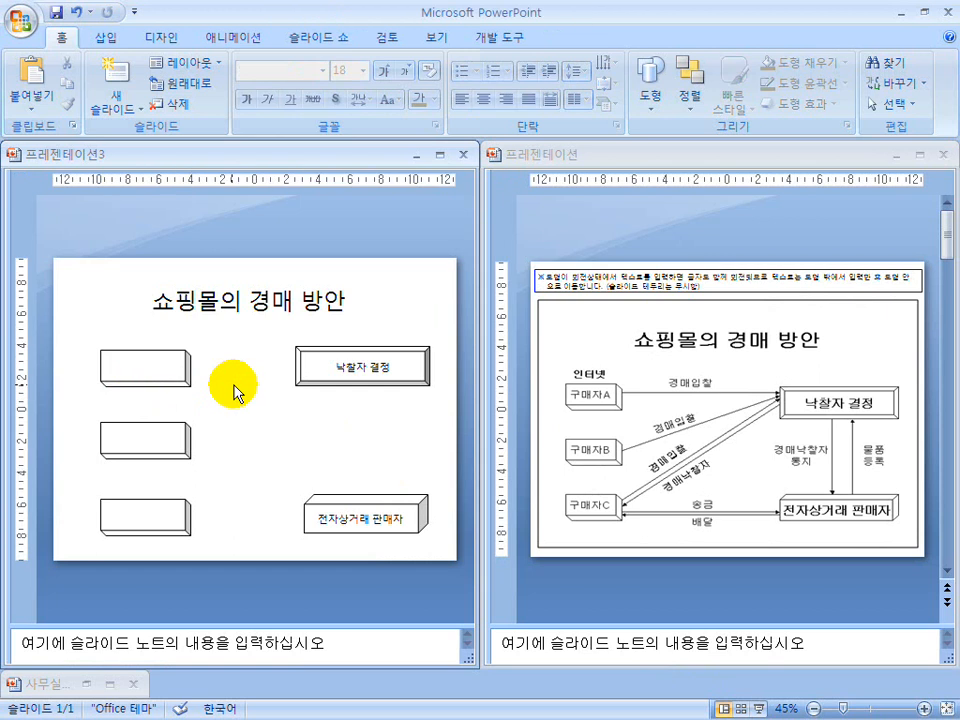
Add a horizontal text box reading "구매자A" just to the right of the empty upper-left box.
click(647, 80)
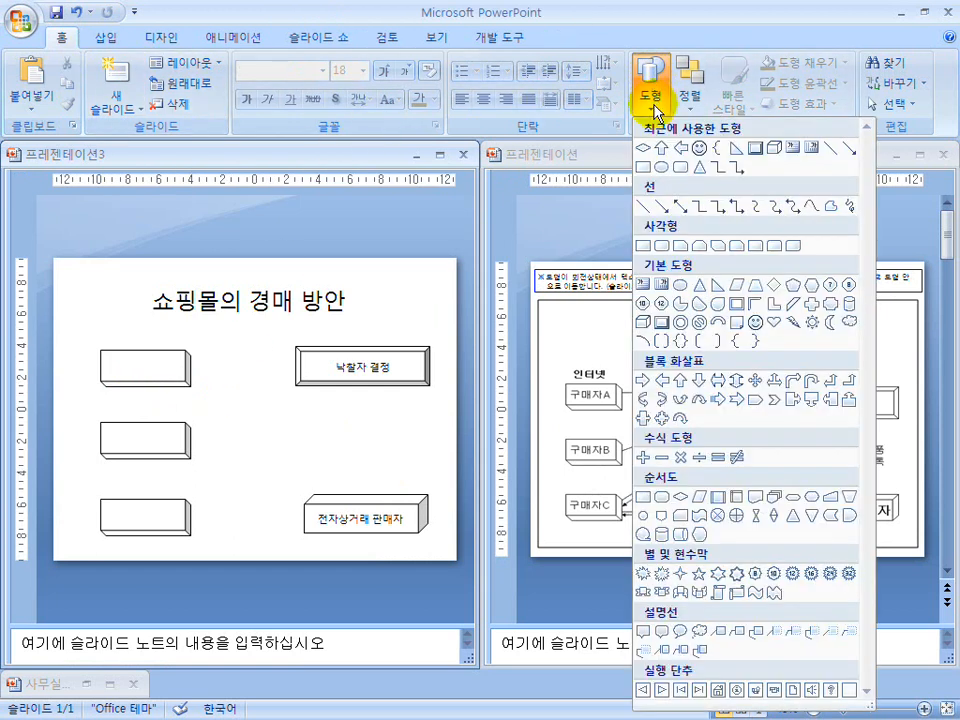
click(650, 285)
click(216, 371)
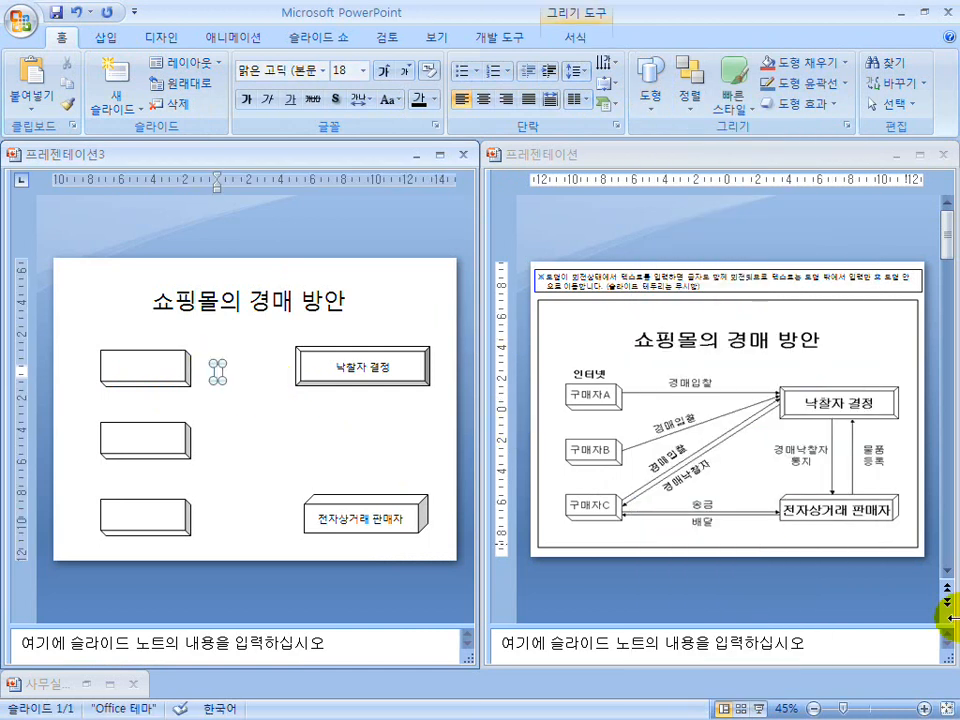
text(구매자A)
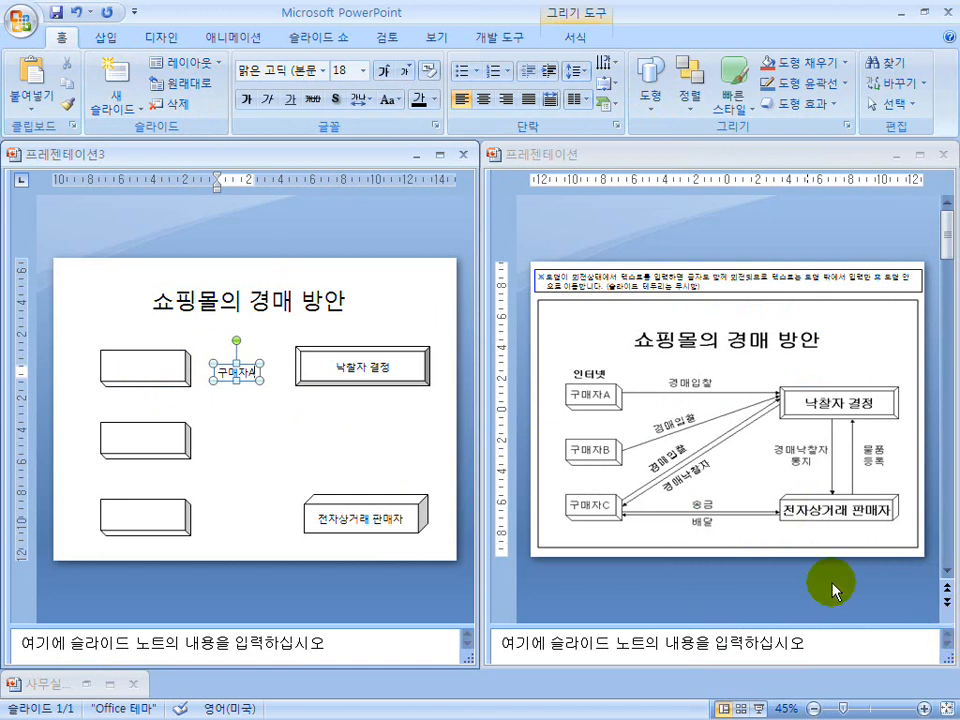
key(Escape)
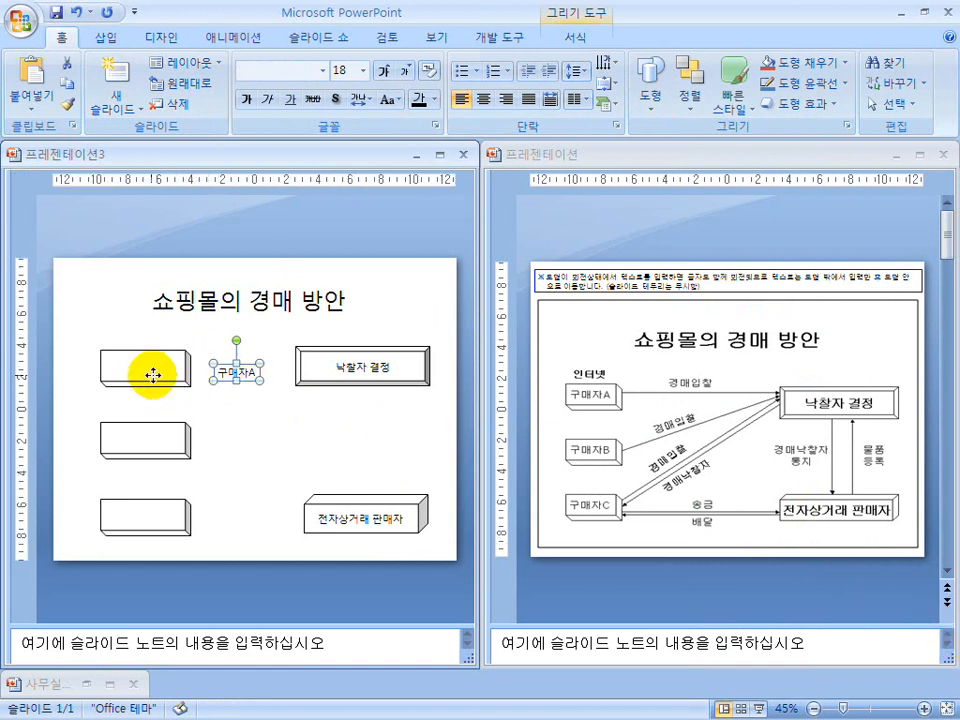
Move the "구매자A" text box into the upper-left box and copy it into the two empty boxes below.
drag(148, 374, 138, 370)
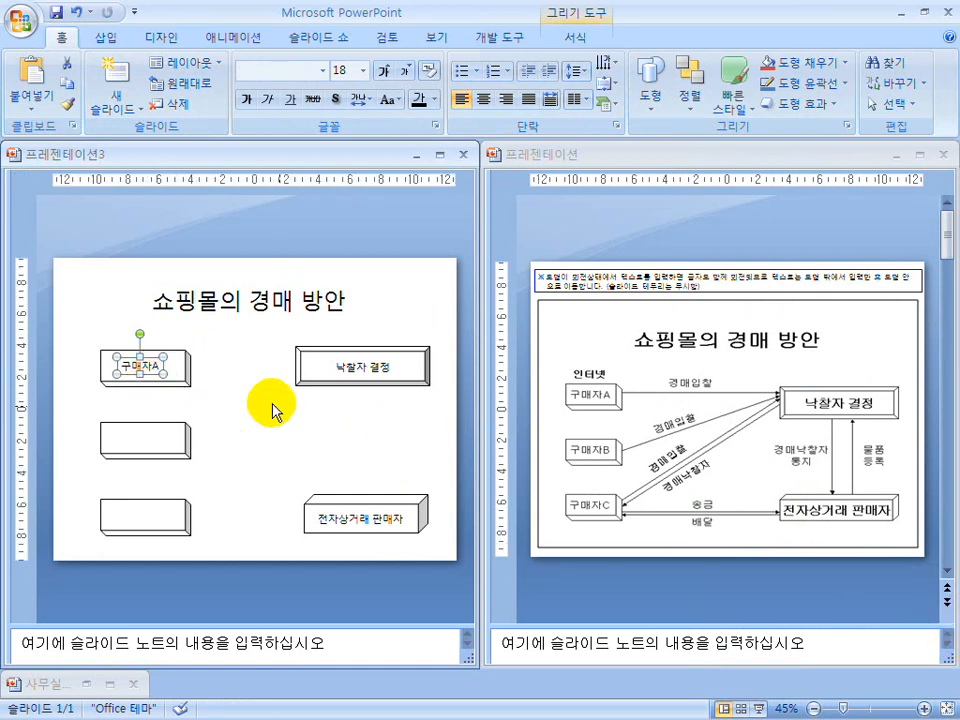
click(137, 362)
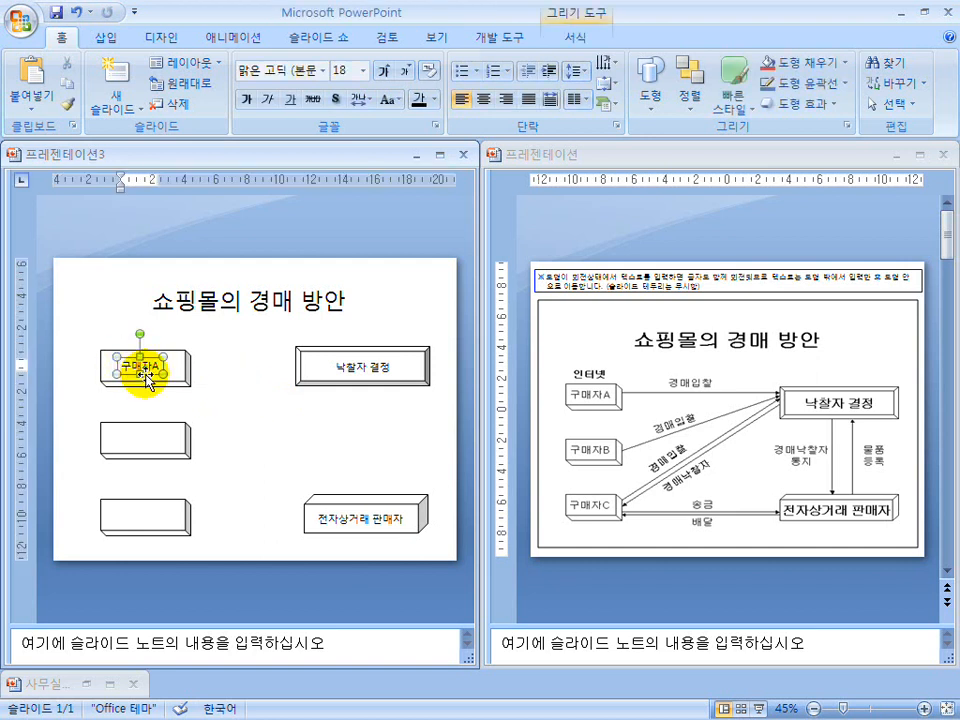
key(Escape)
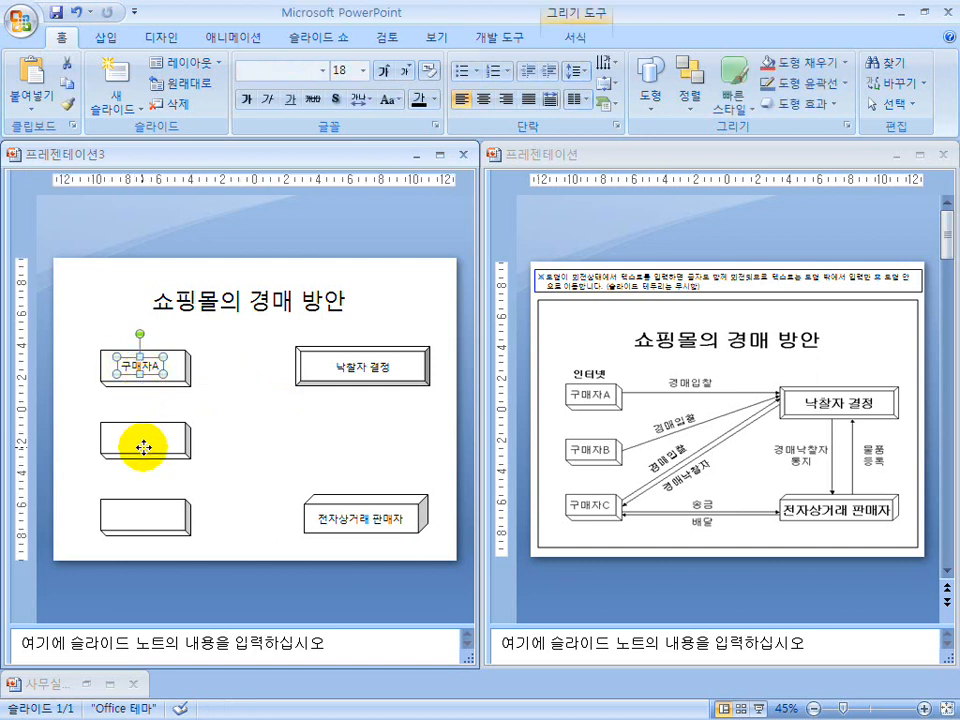
drag(143, 374, 143, 447)
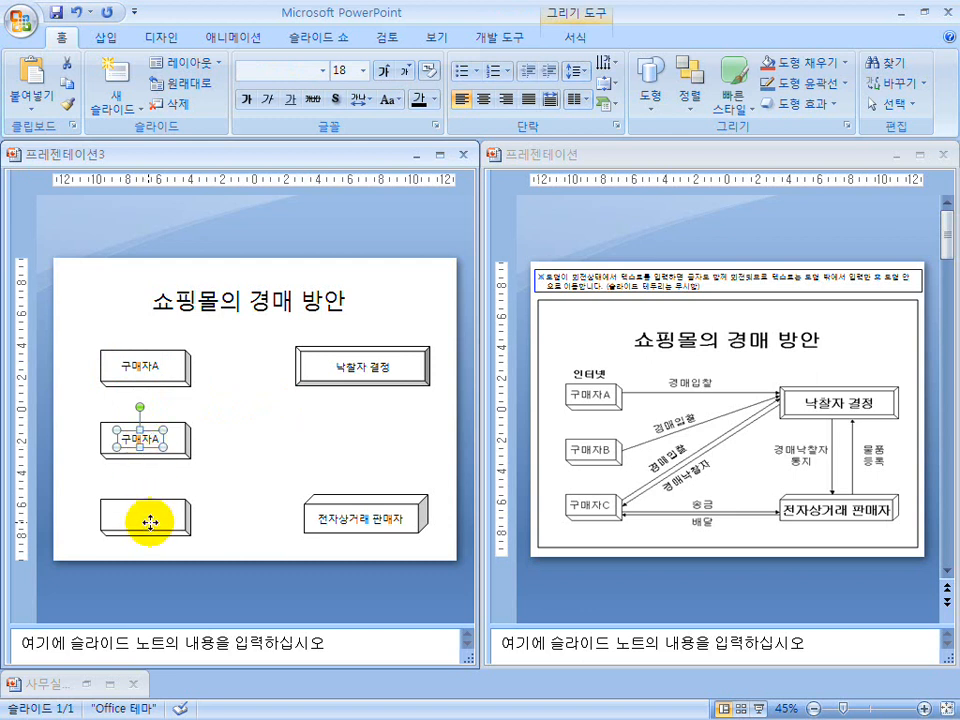
drag(149, 522, 150, 522)
click(274, 499)
Change the copied label in the middle box to "구매자B" and the one in the lowest box to "구매자C".
click(152, 438)
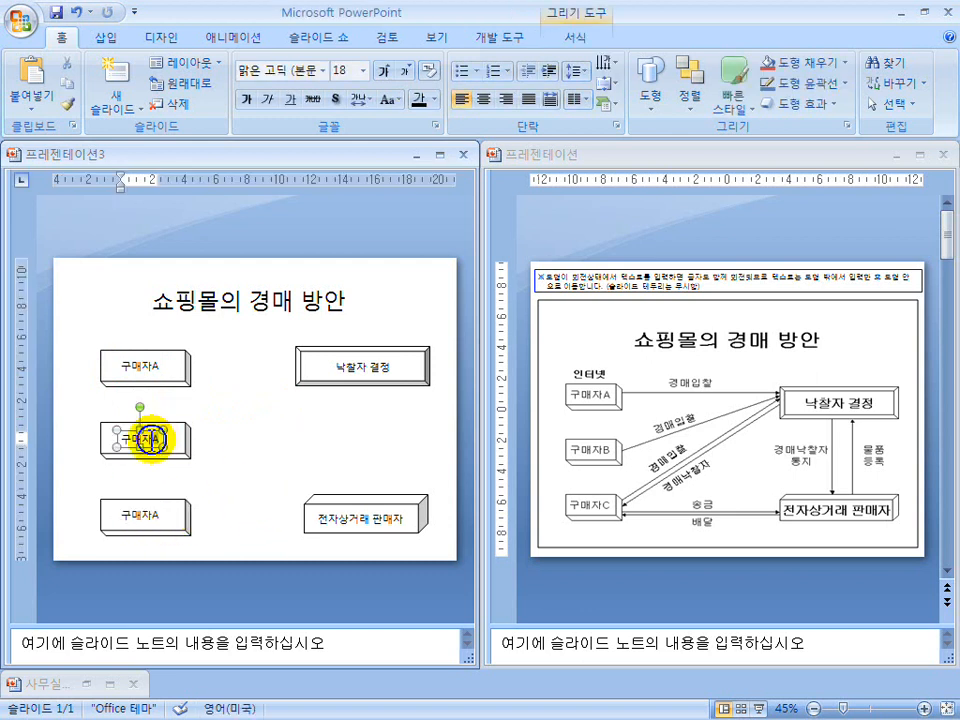
key(shift+Left)
key(BackSpace)
text(B)
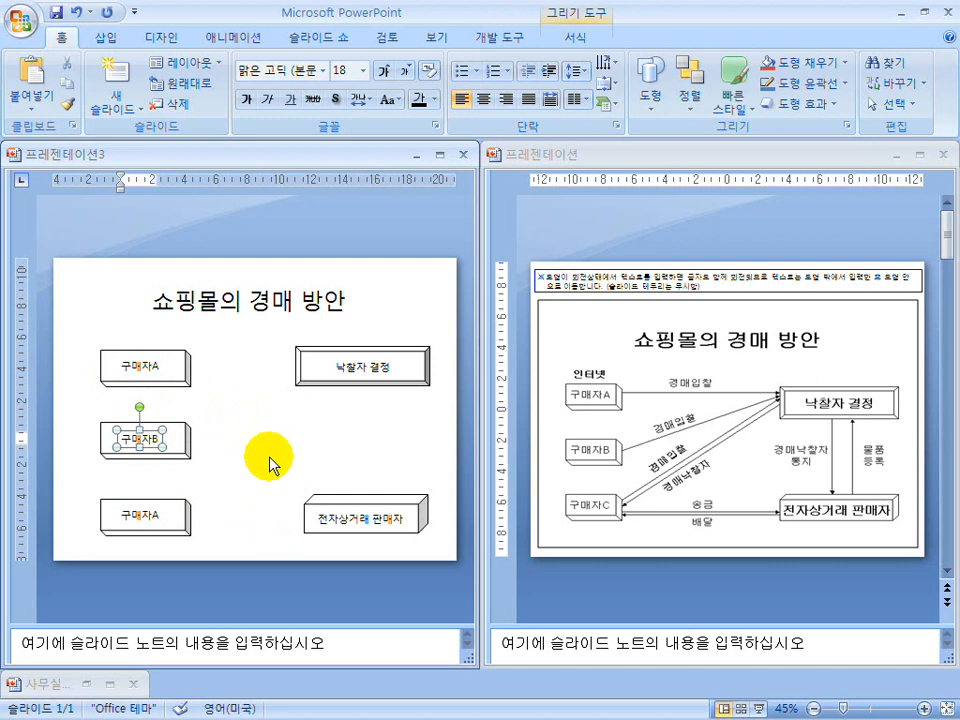
click(144, 514)
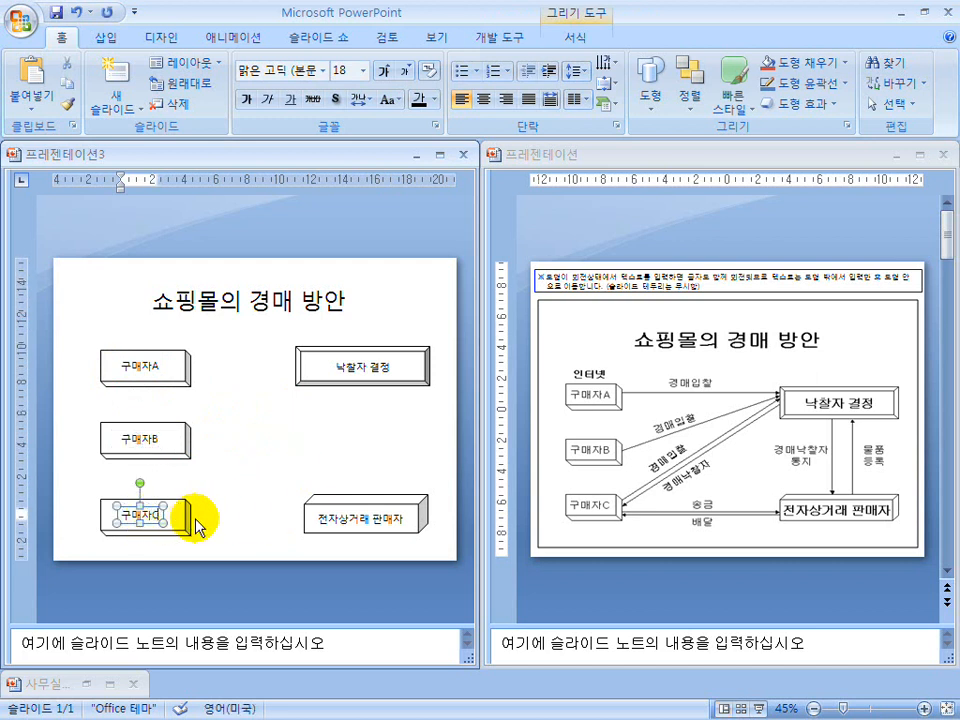
text(C)
click(258, 490)
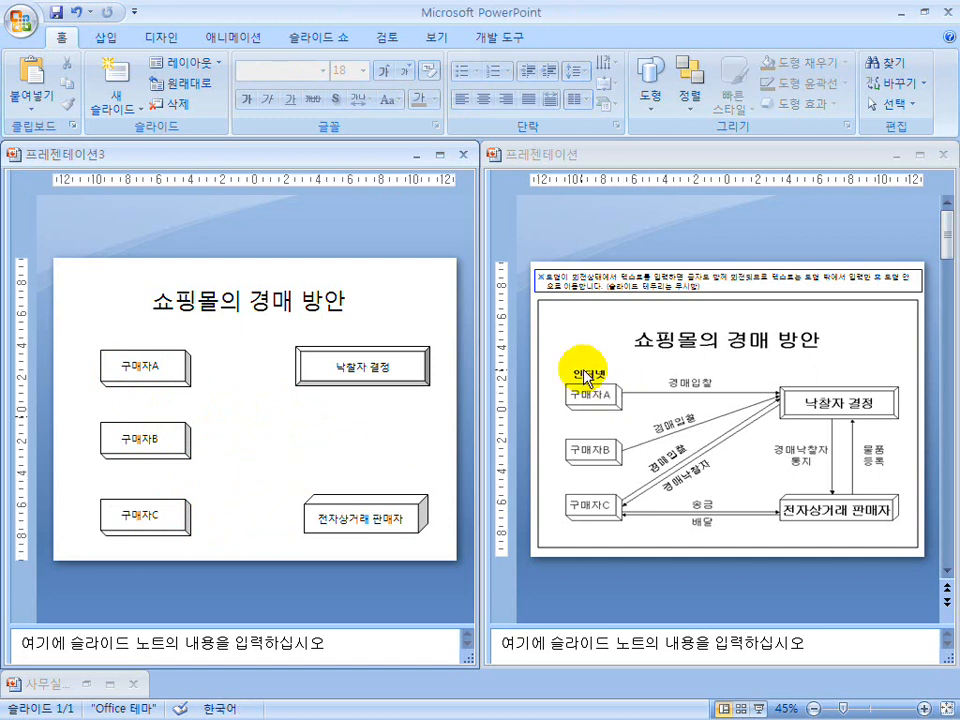
Add a horizontal text box reading "인터넷" and place it just above the "구매자A" box.
click(652, 85)
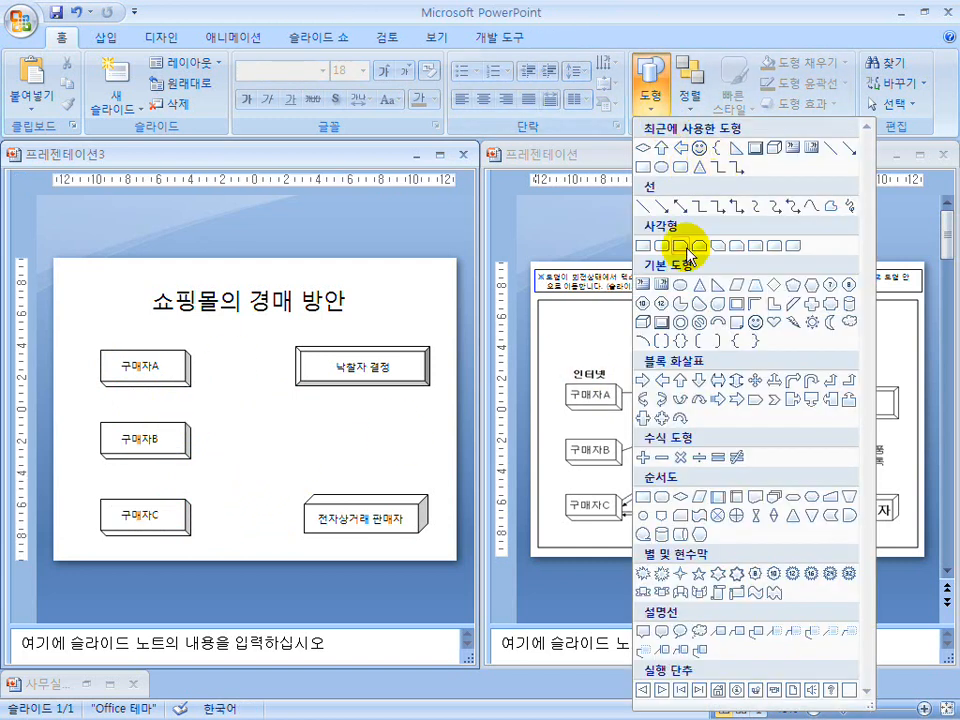
click(645, 287)
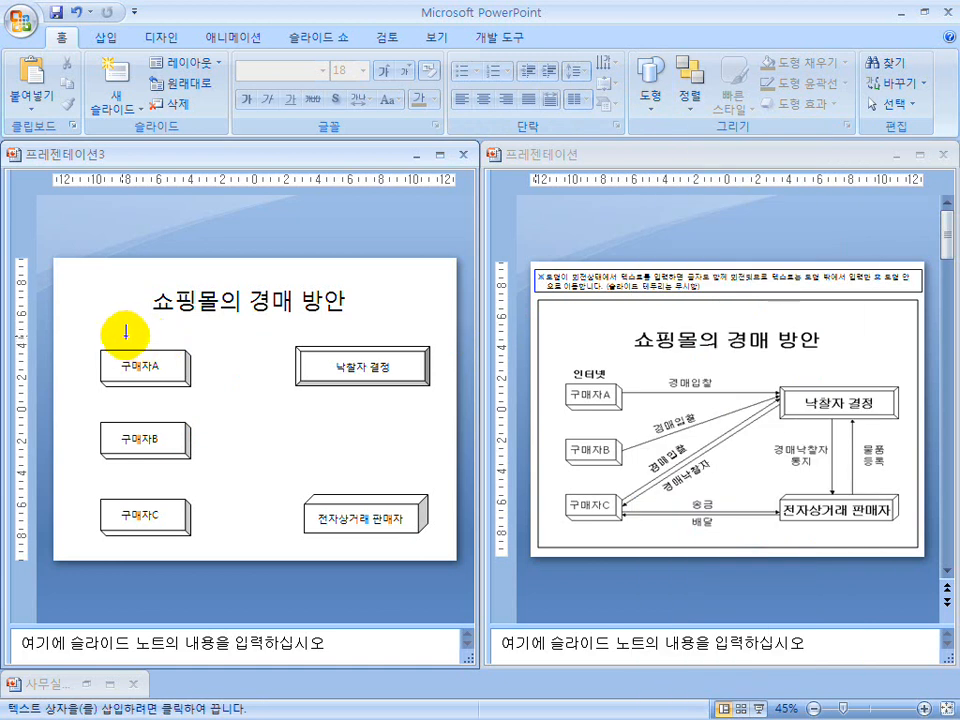
click(124, 343)
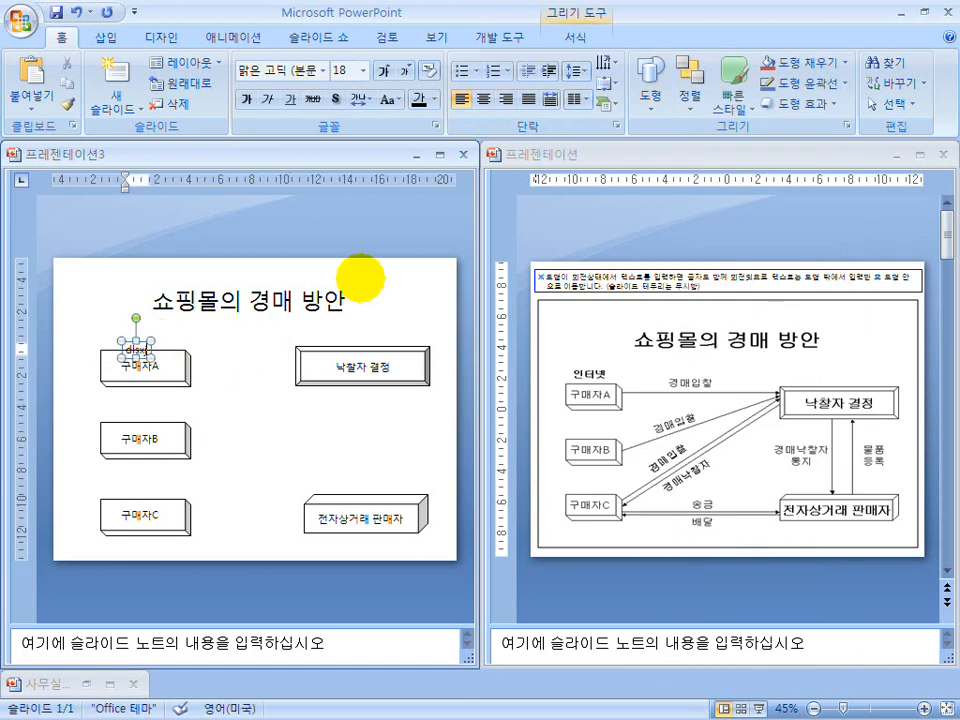
text(인터넷)
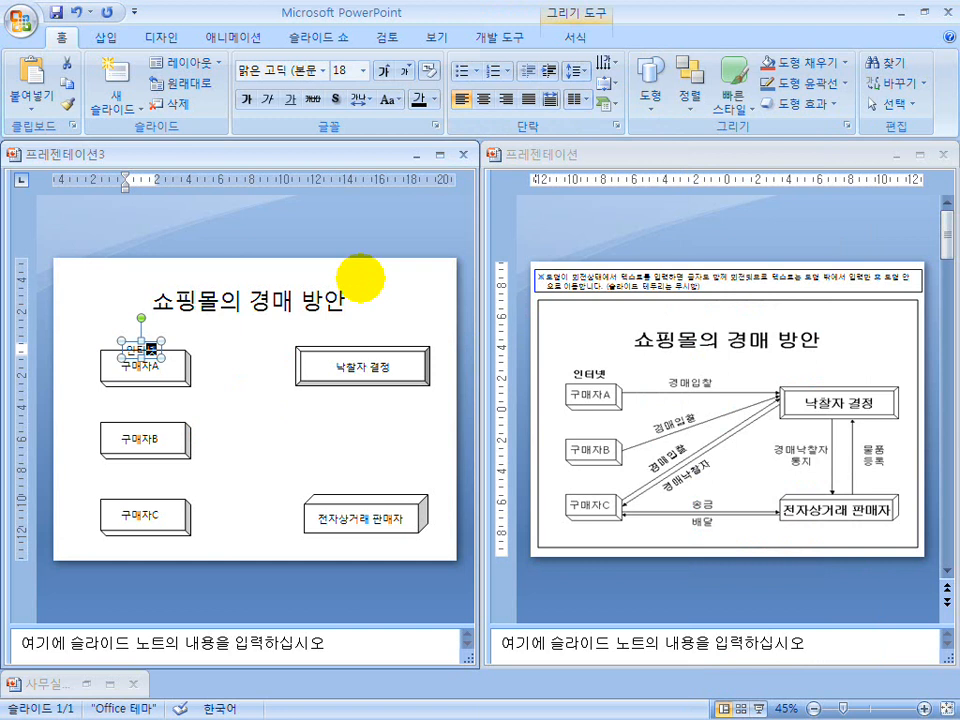
click(228, 356)
click(153, 345)
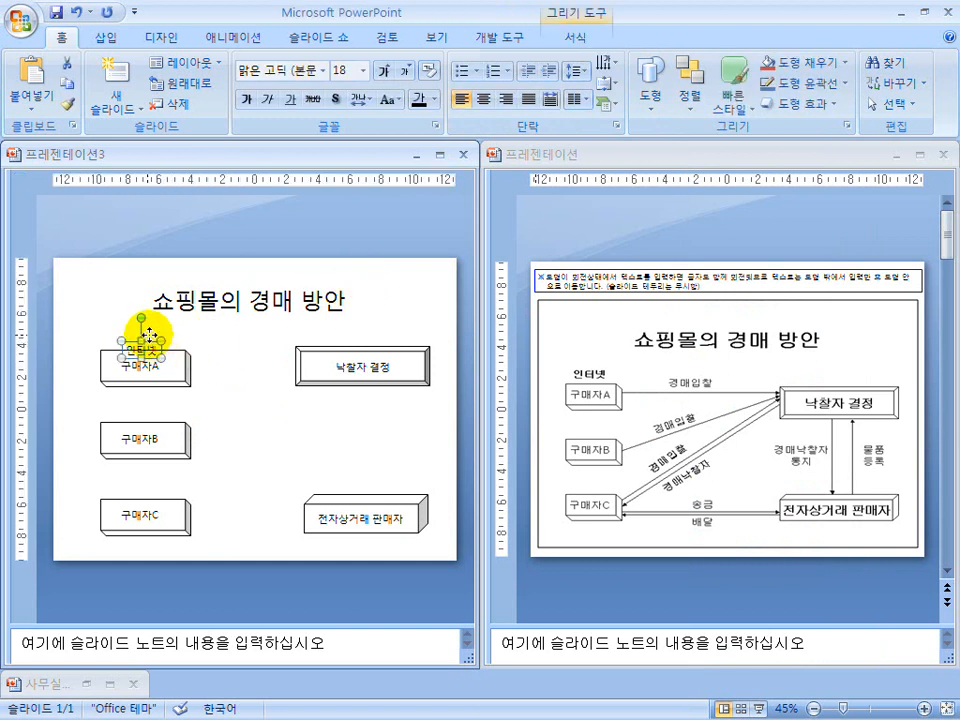
click(232, 380)
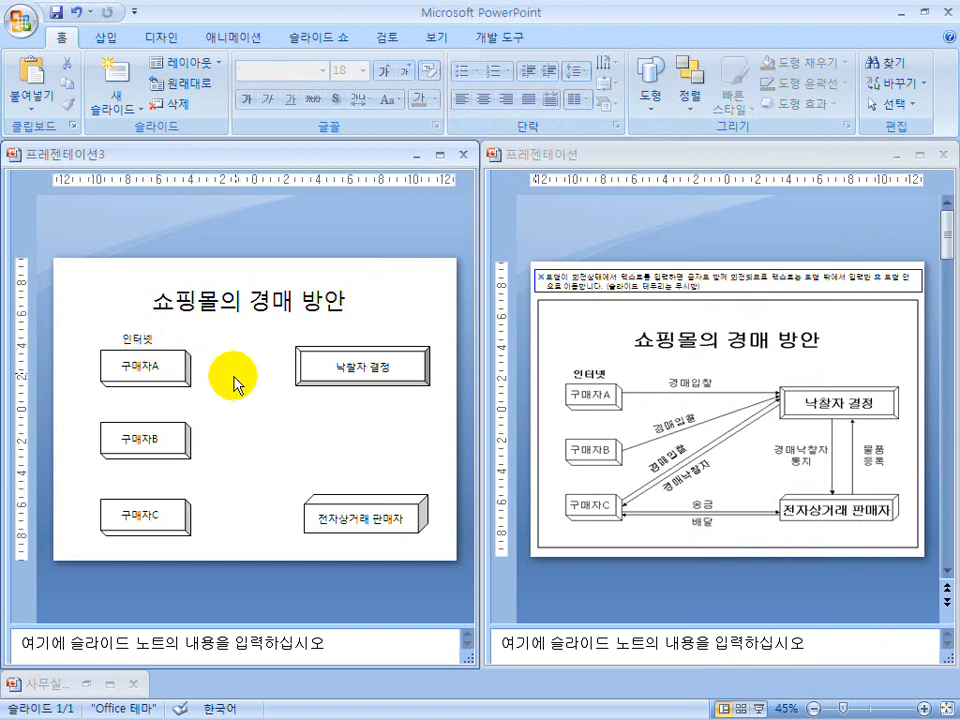
Make the "인터넷" label above the "구매자A" box bold.
click(130, 340)
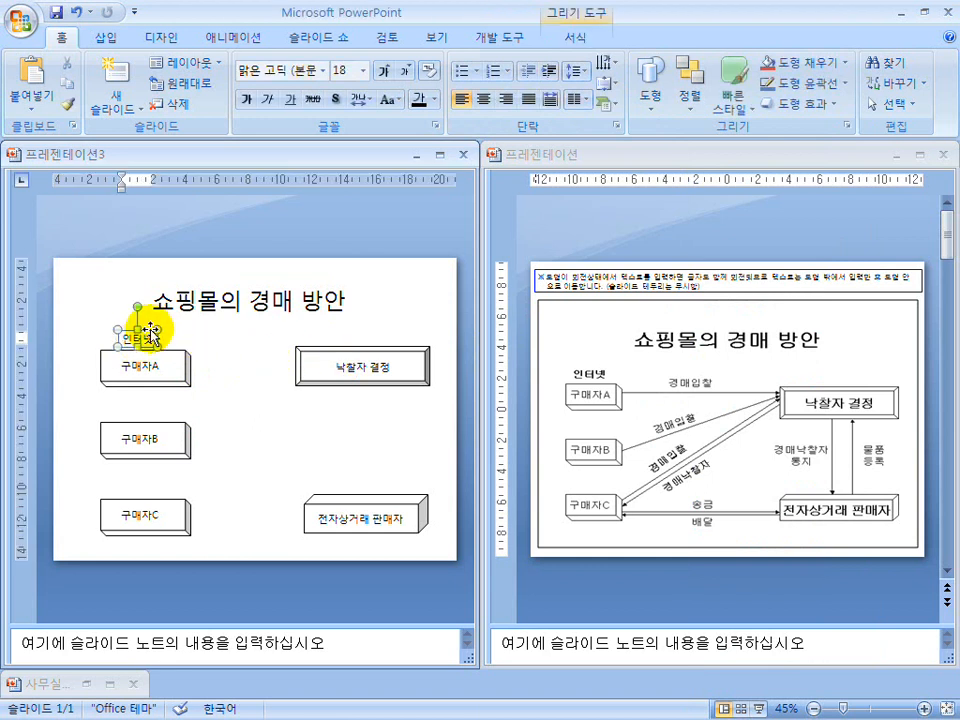
click(243, 104)
click(265, 410)
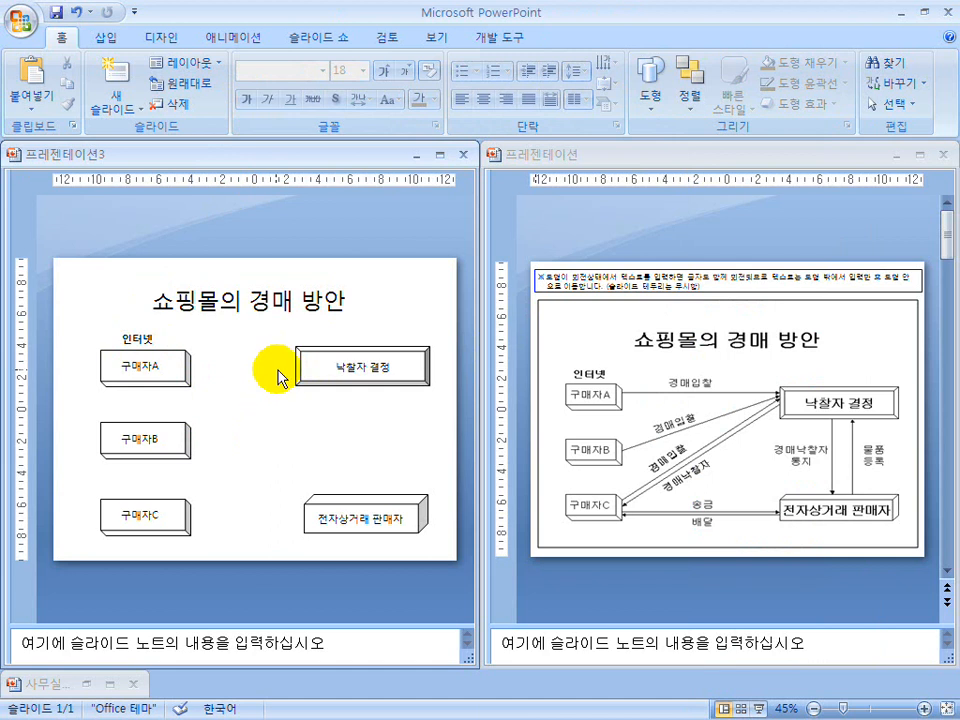
Set the font of the slide title "쇼핑몰의 경매 방안" to 돋움체.
click(276, 308)
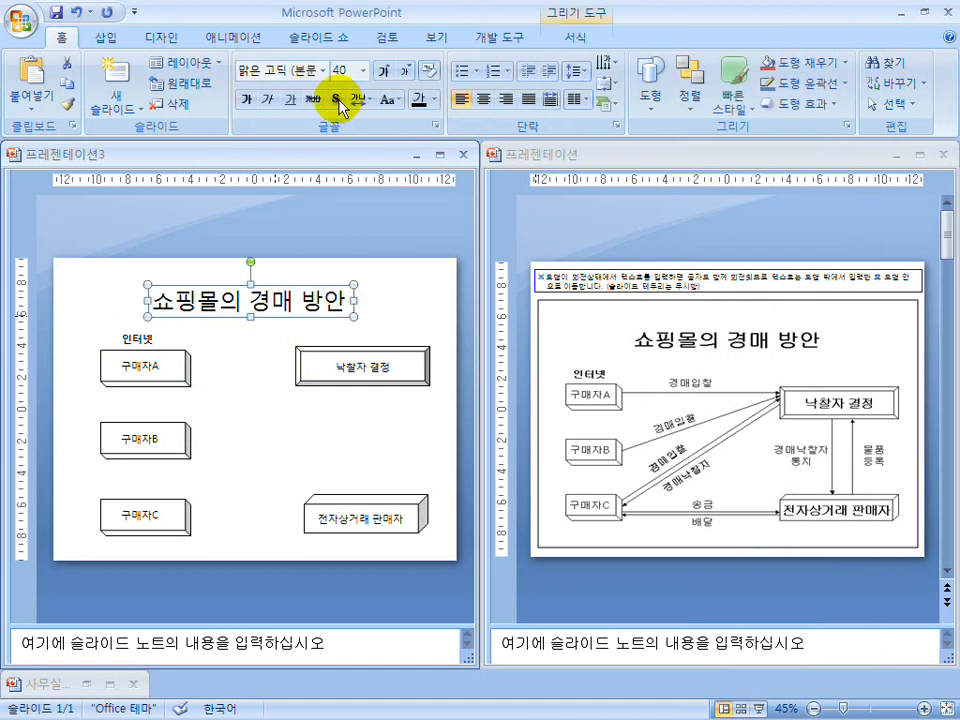
scroll(343, 69, down, 8)
click(62, 40)
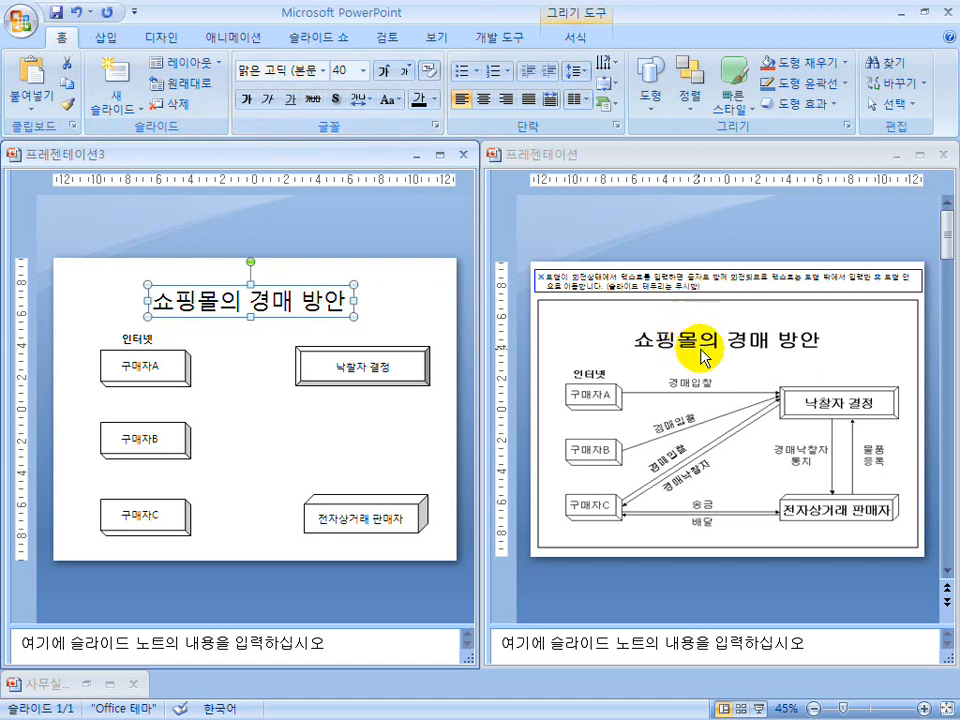
click(323, 71)
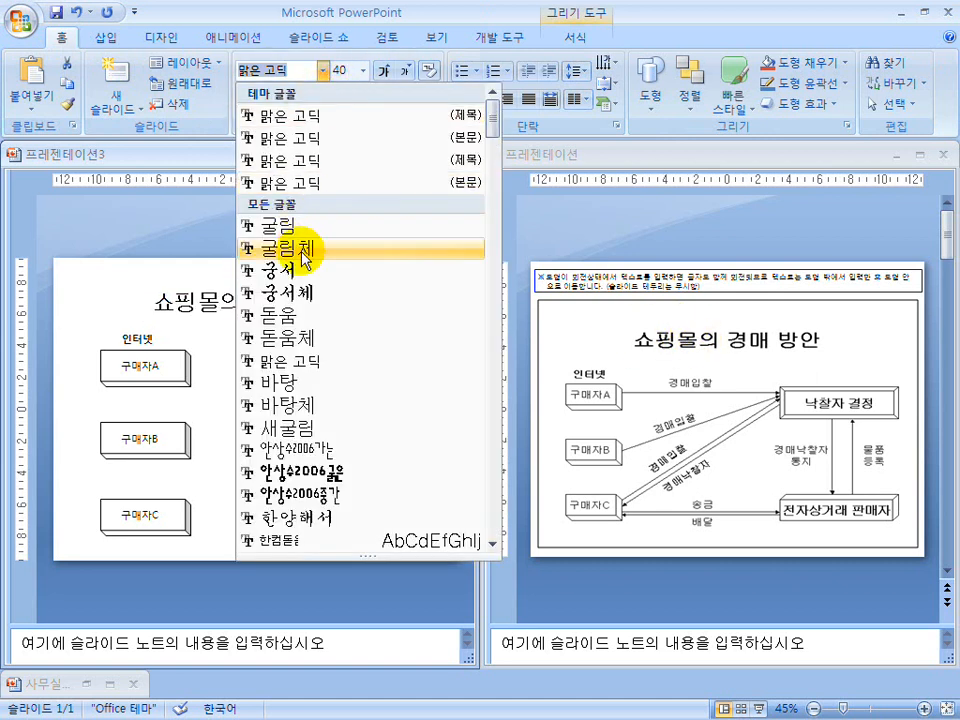
click(298, 336)
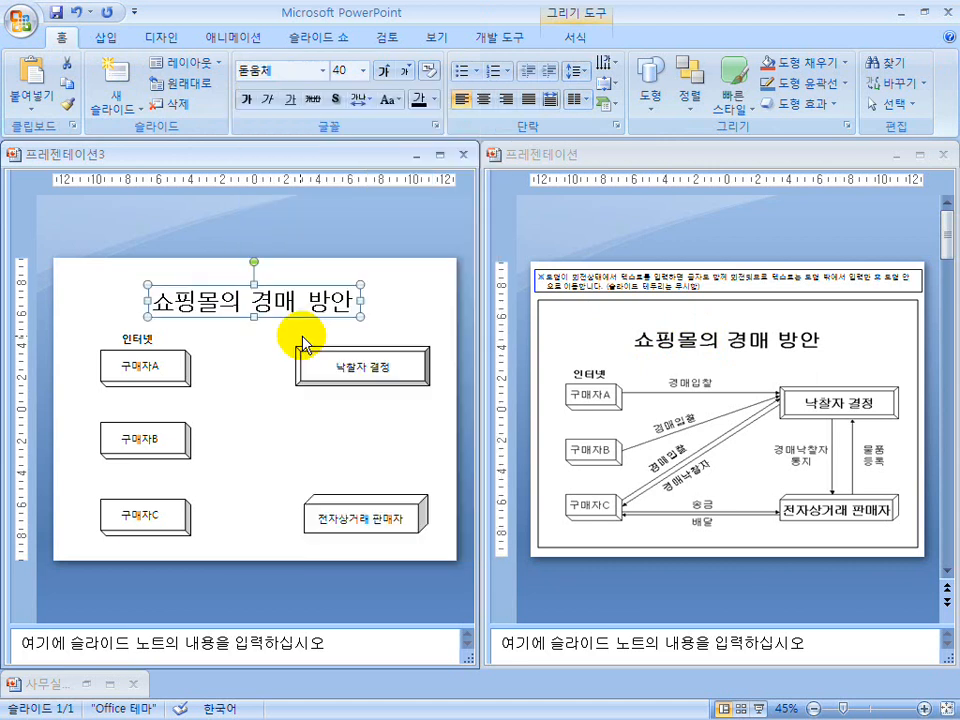
click(248, 333)
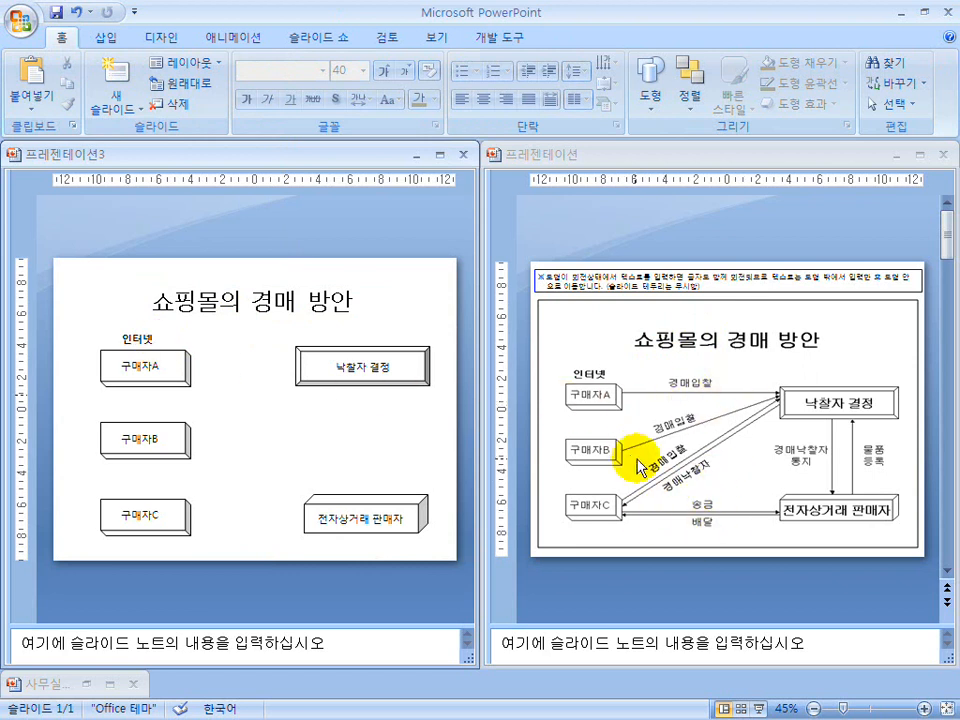
Draw a horizontal straight arrow from the "구매자A" box to the "낙찰자 결정" box.
click(648, 74)
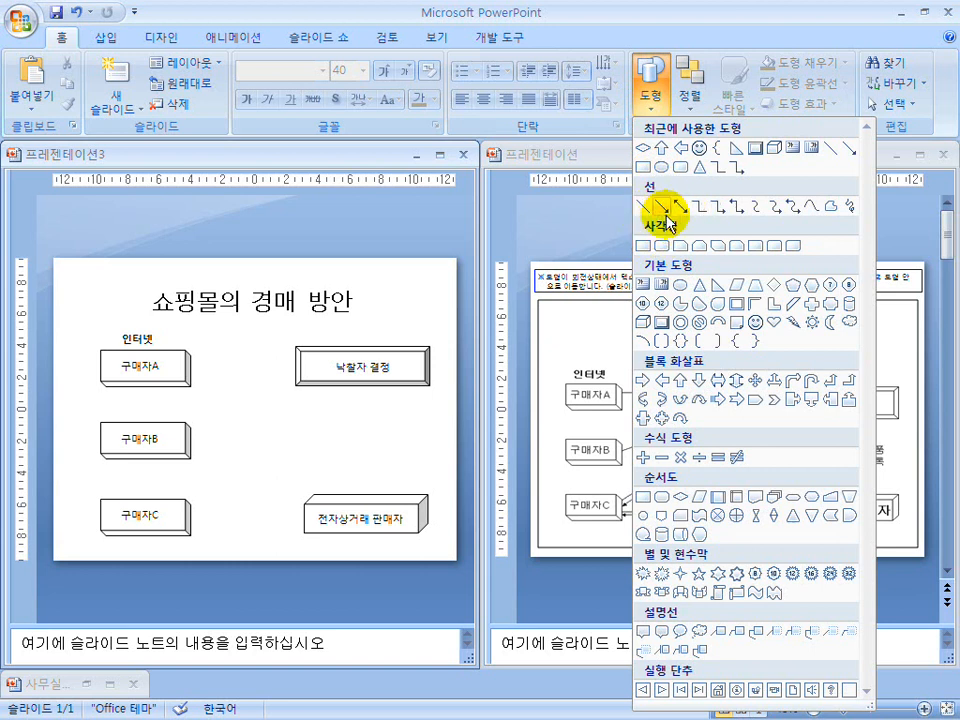
click(580, 355)
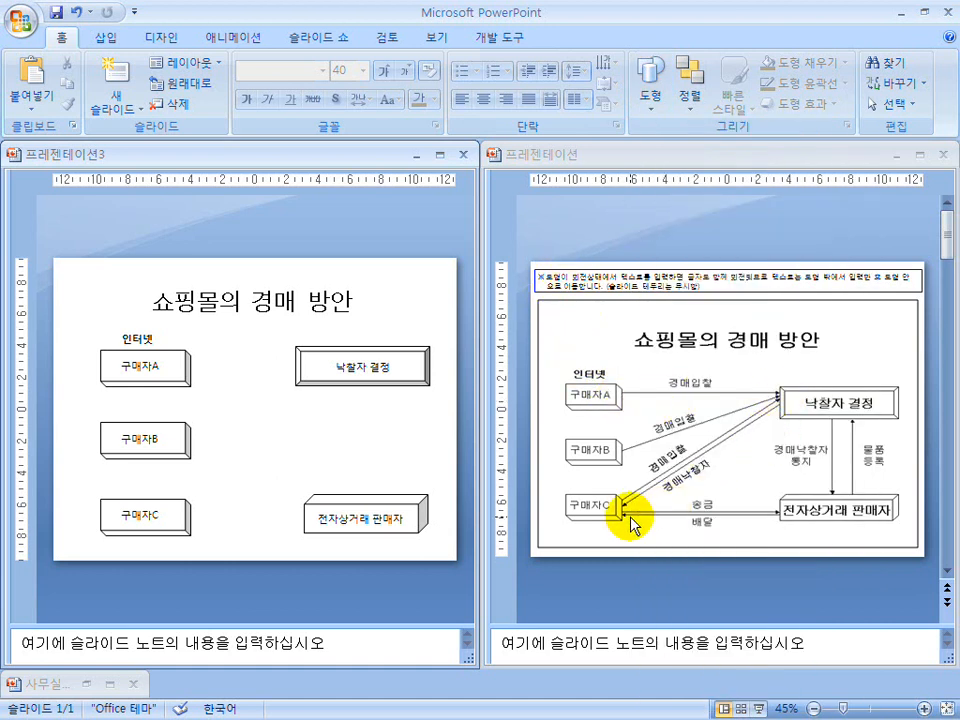
click(650, 78)
click(660, 206)
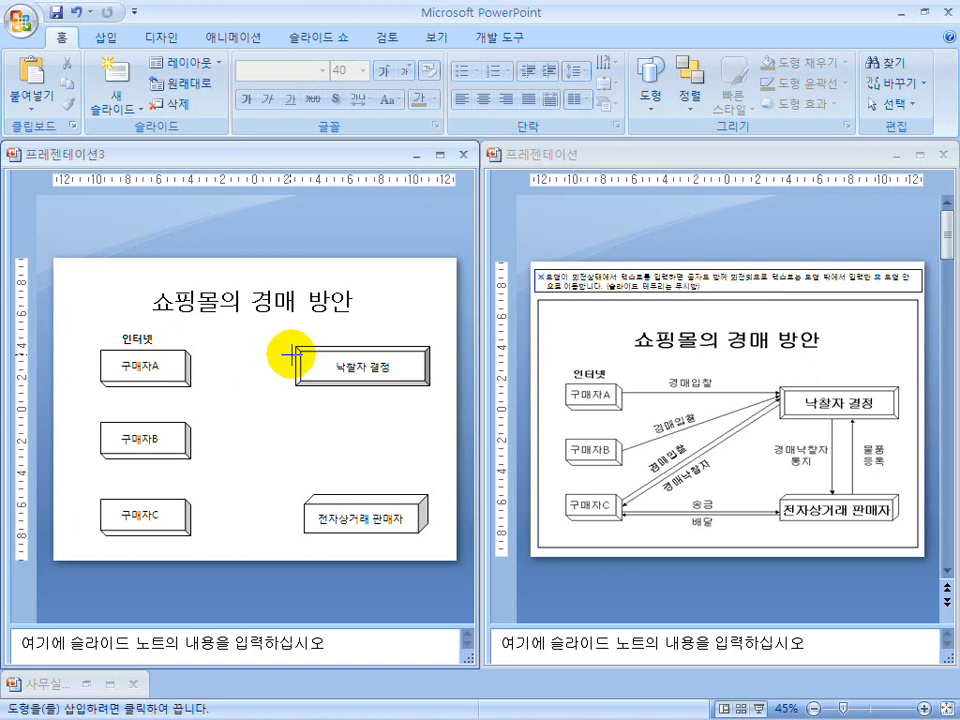
drag(195, 357, 292, 356)
click(266, 371)
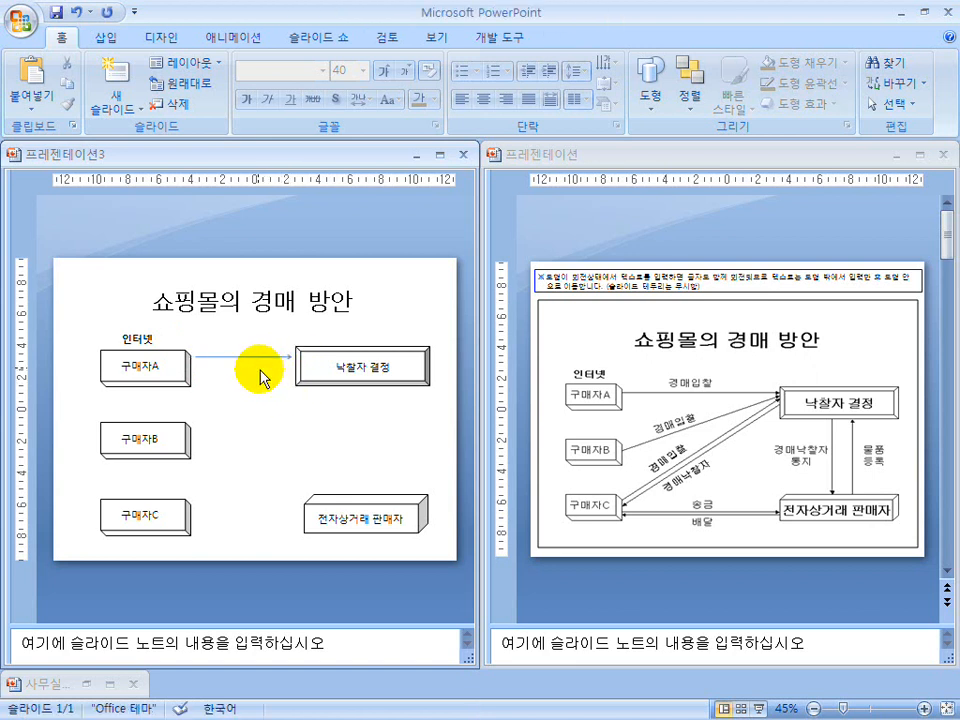
Set the line color of the arrow between "구매자A" and "낙찰자 결정" to solid black.
click(261, 362)
right_click(261, 363)
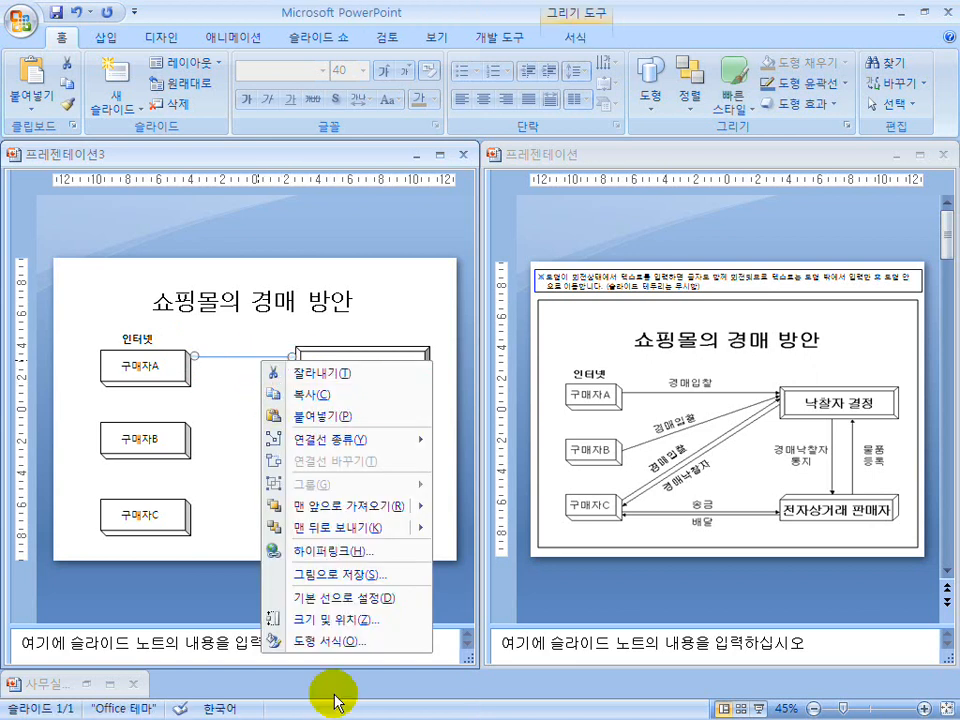
click(337, 638)
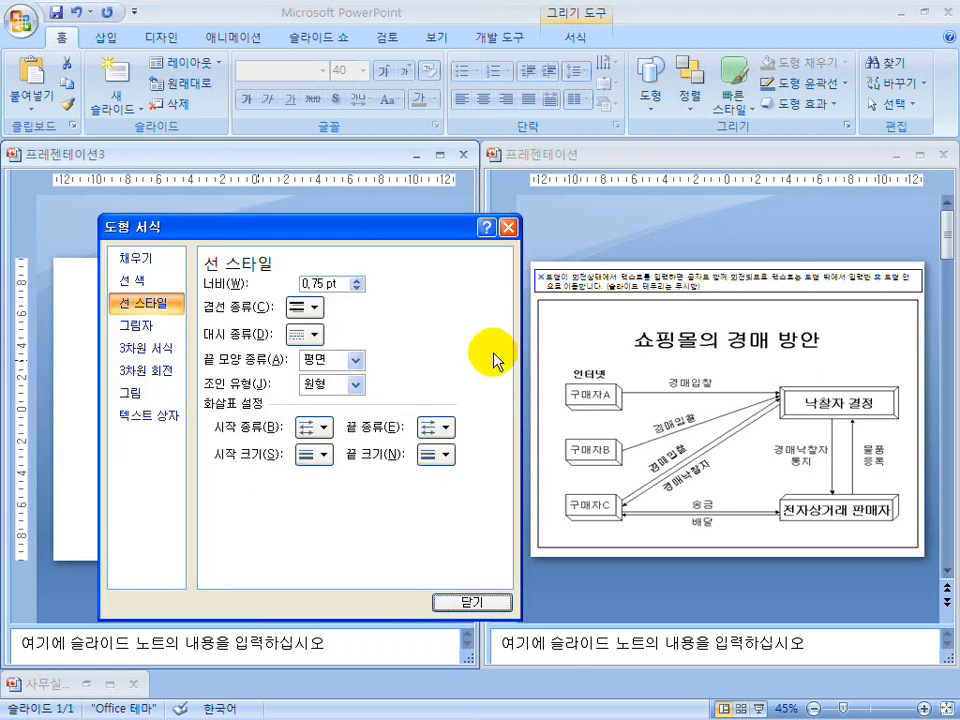
click(140, 281)
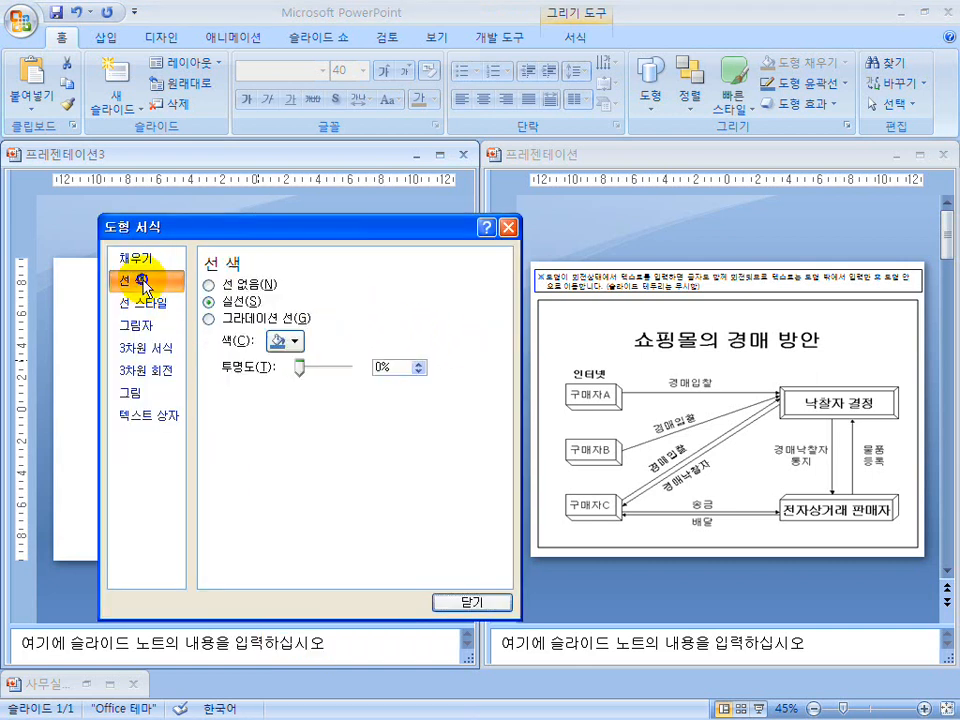
click(296, 342)
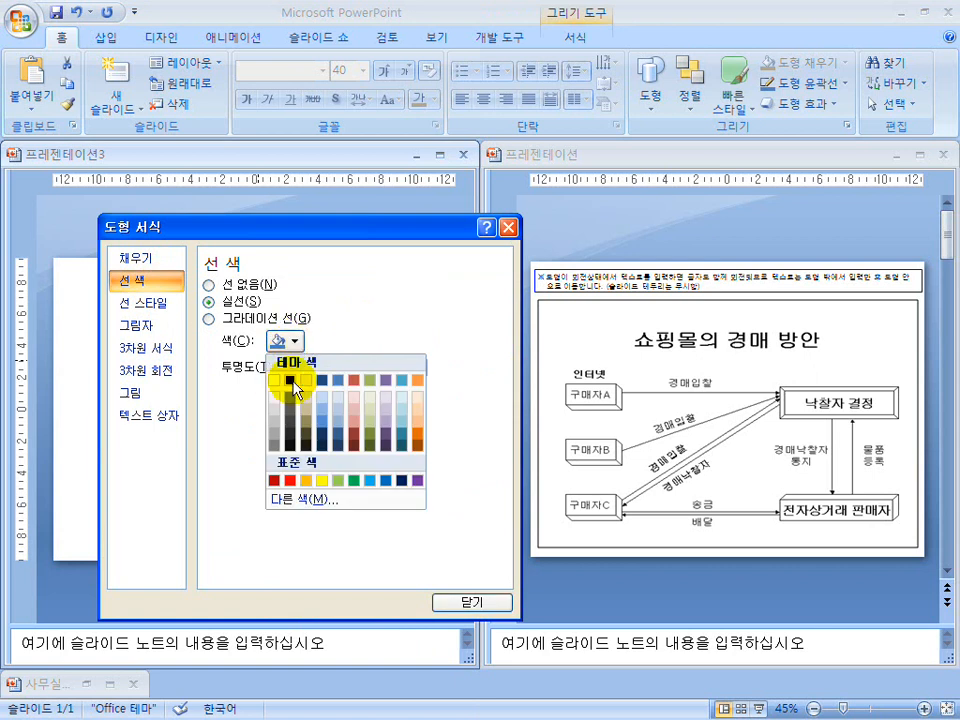
click(291, 380)
click(469, 601)
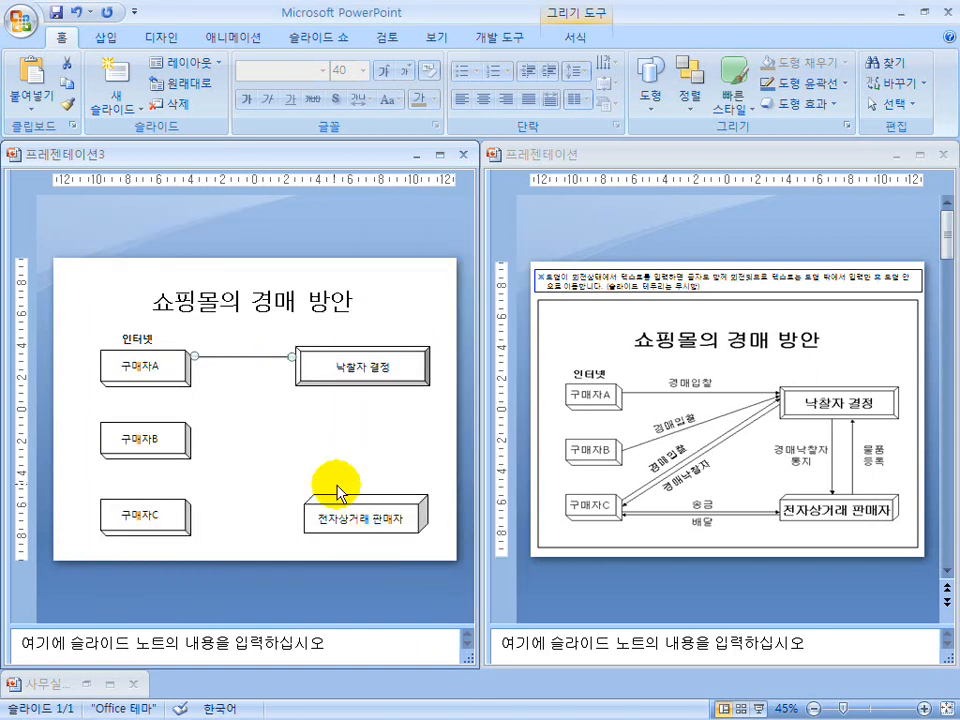
click(291, 452)
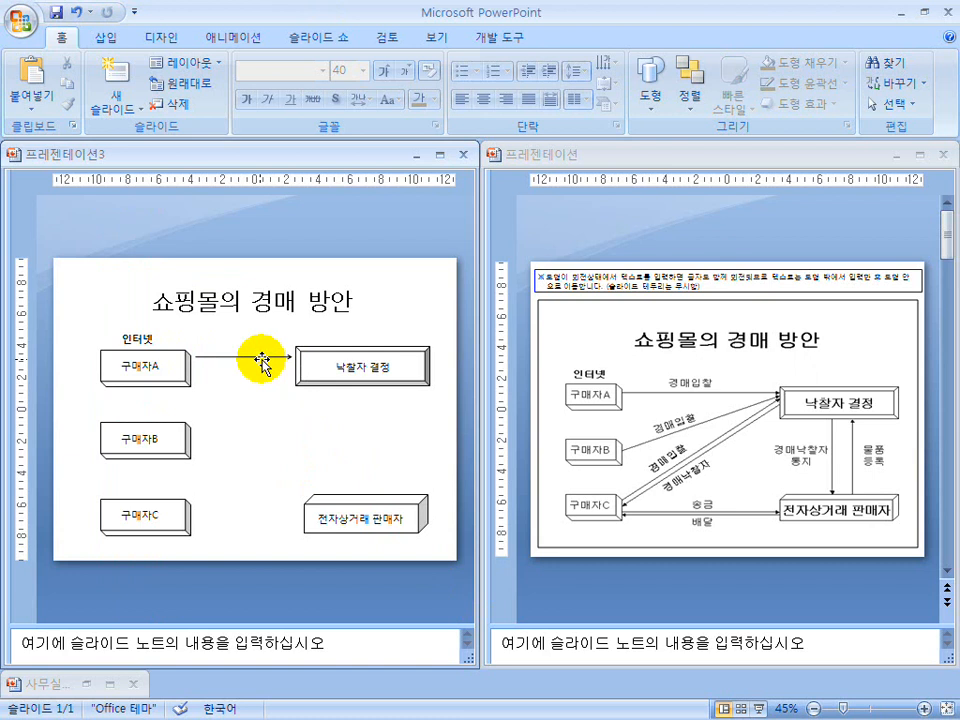
click(647, 84)
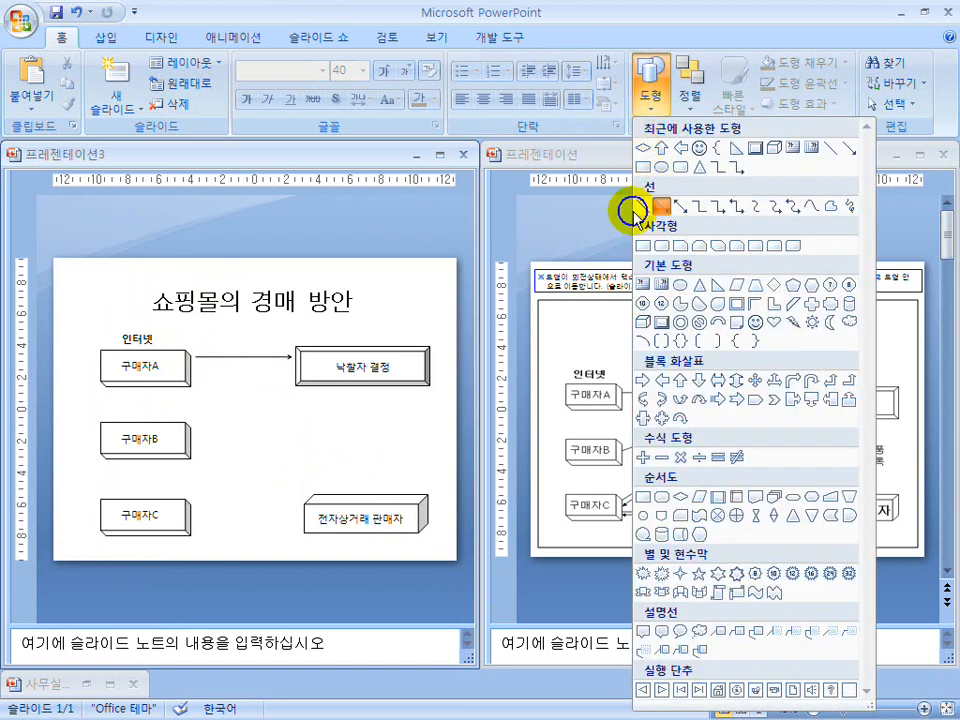
click(659, 206)
key(Escape)
Set the line width of the arrow between "구매자A" and "낙찰자 결정" to 1 pt and make its style the default line.
click(248, 358)
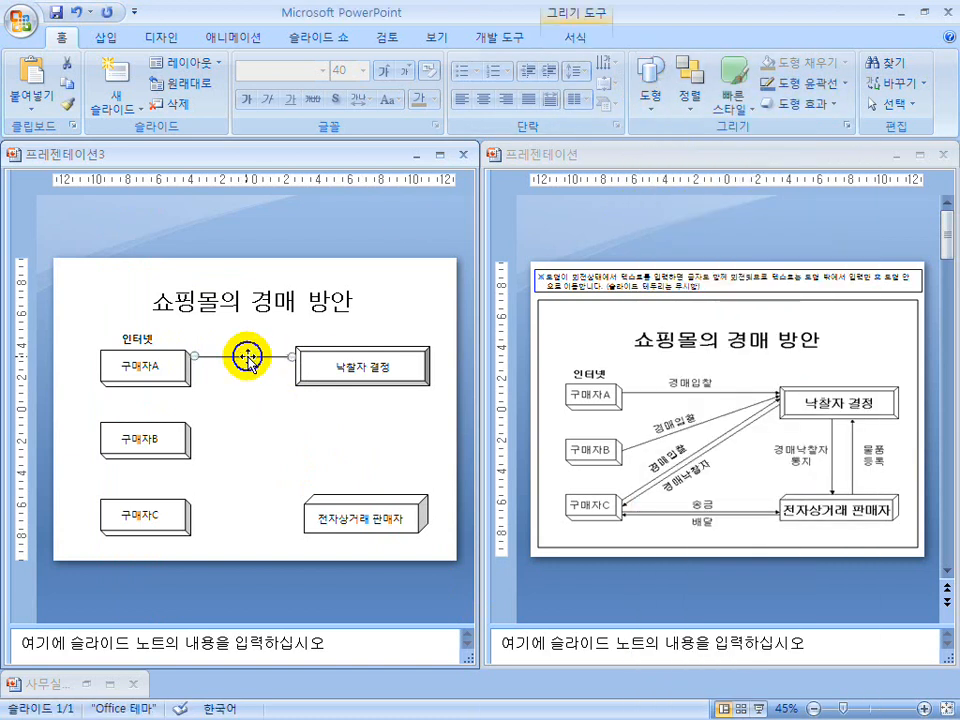
right_click(248, 356)
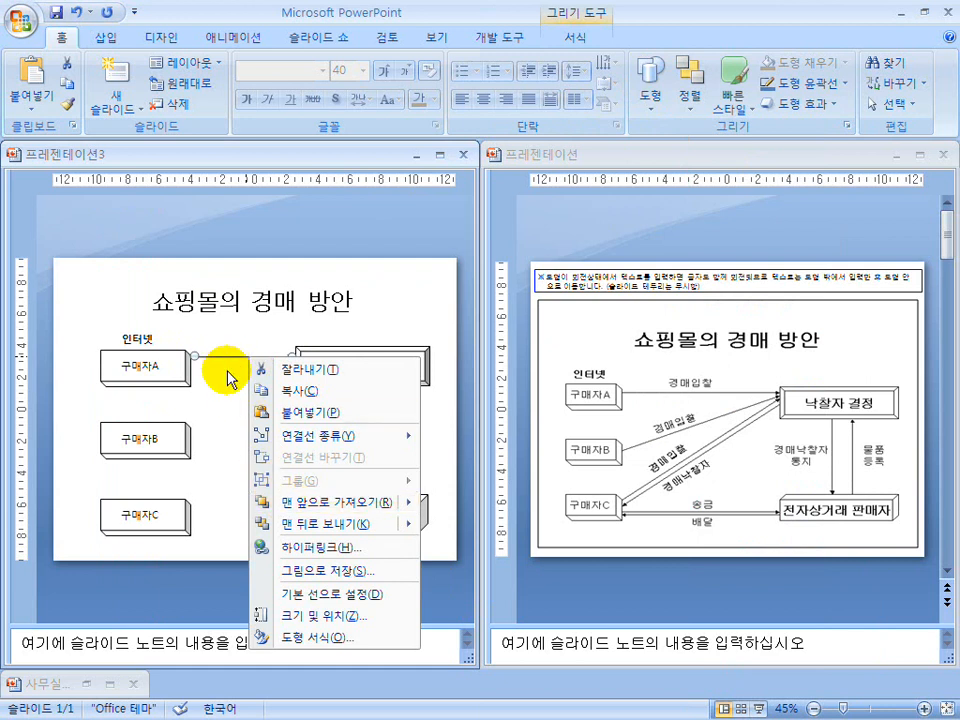
click(322, 636)
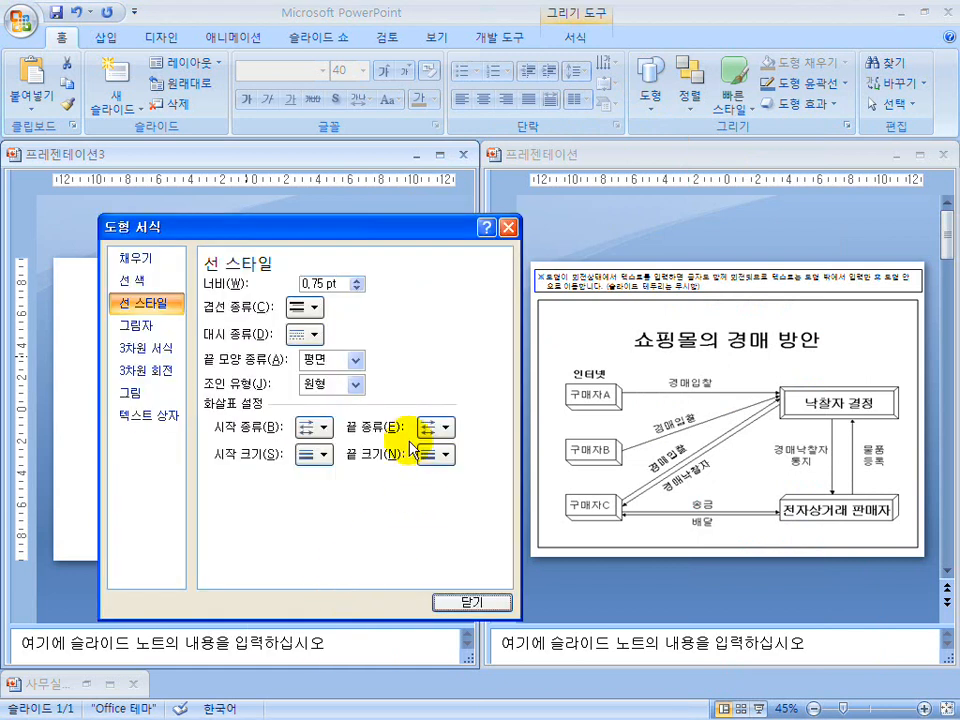
drag(337, 288, 276, 289)
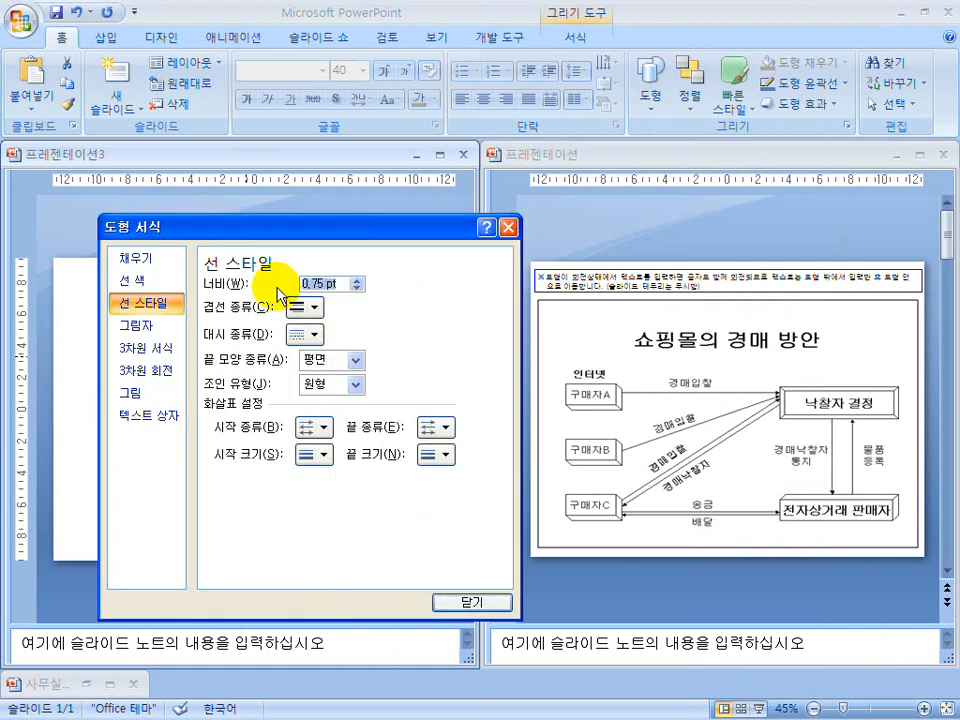
click(128, 281)
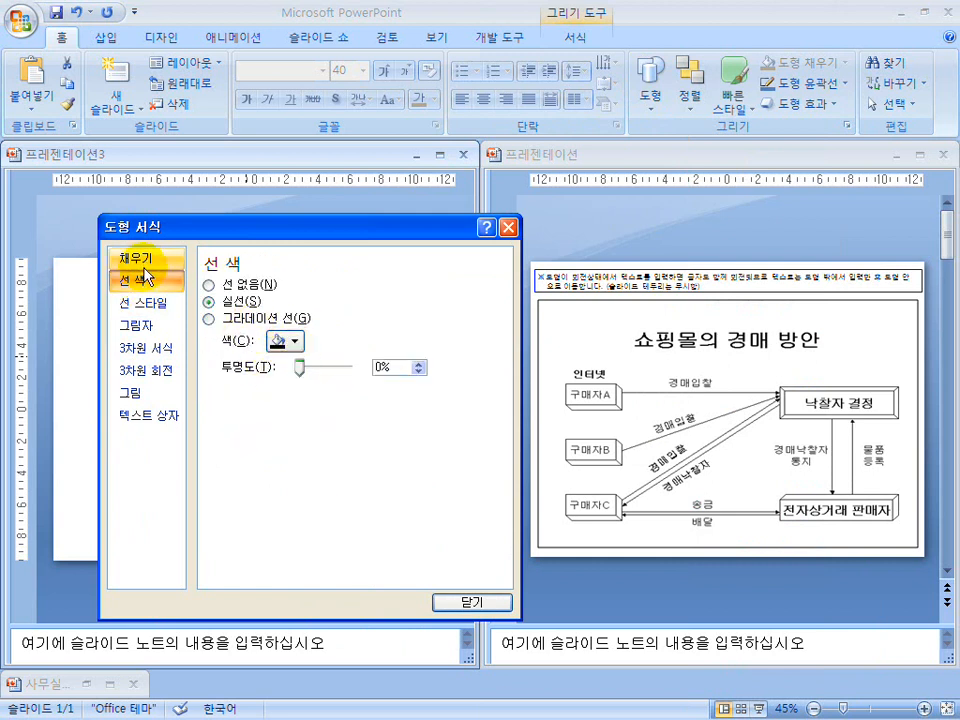
click(470, 604)
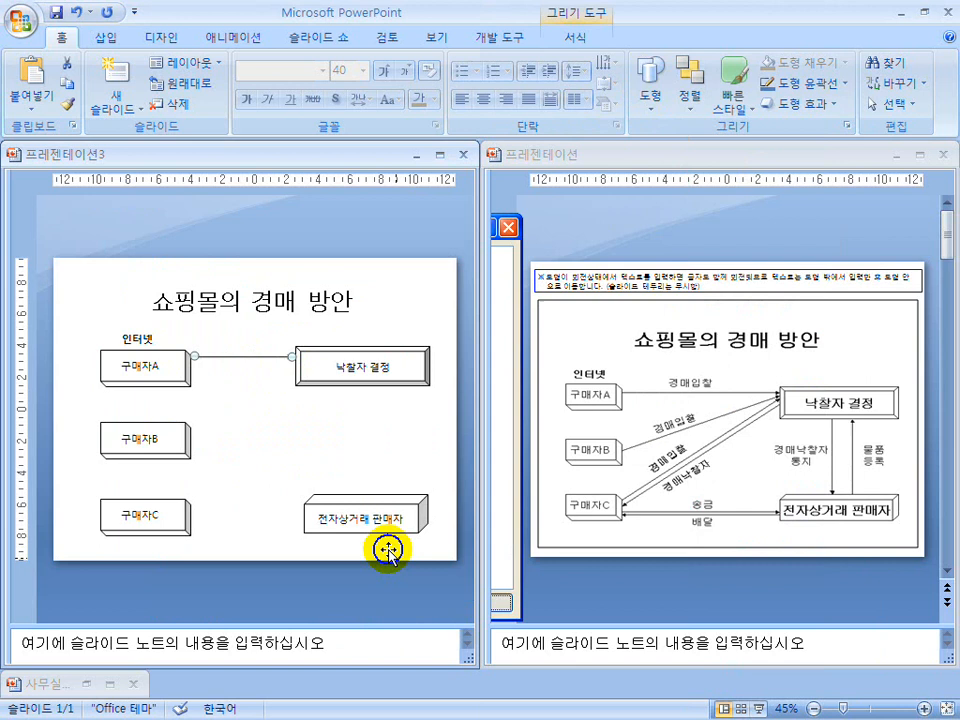
right_click(242, 356)
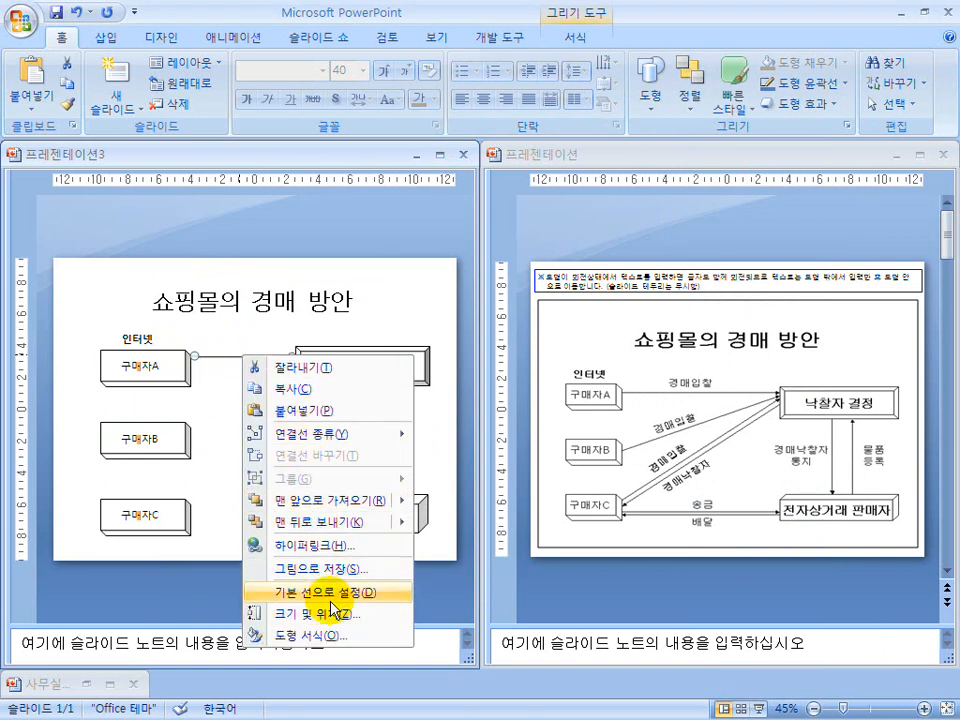
click(331, 592)
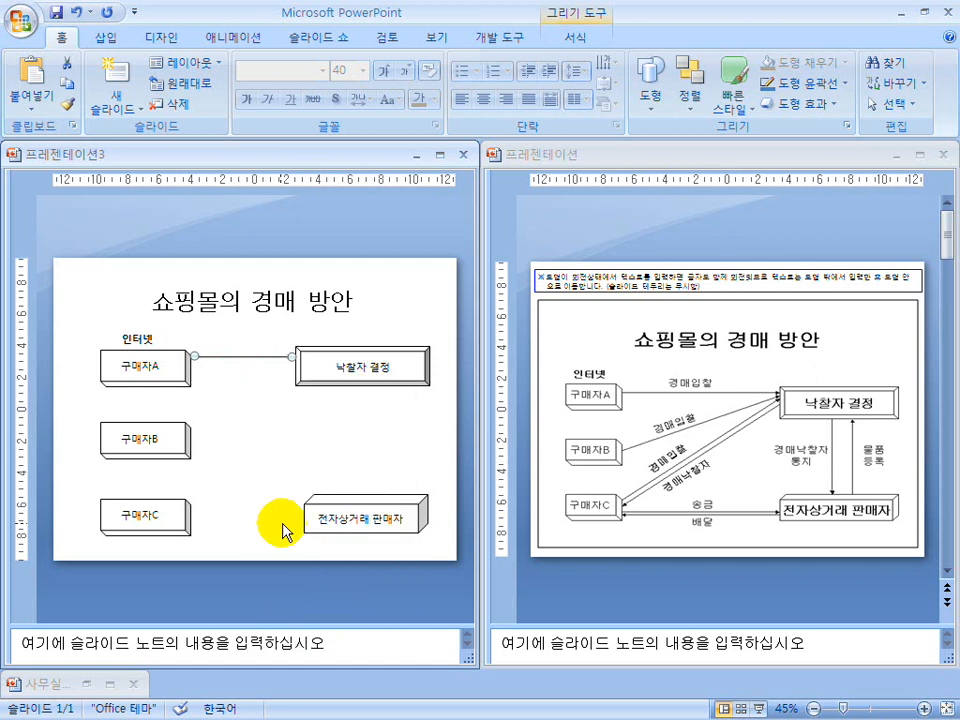
Draw a diagonal straight arrow from the "구매자B" box up to the "낙찰자 결정" box.
click(645, 105)
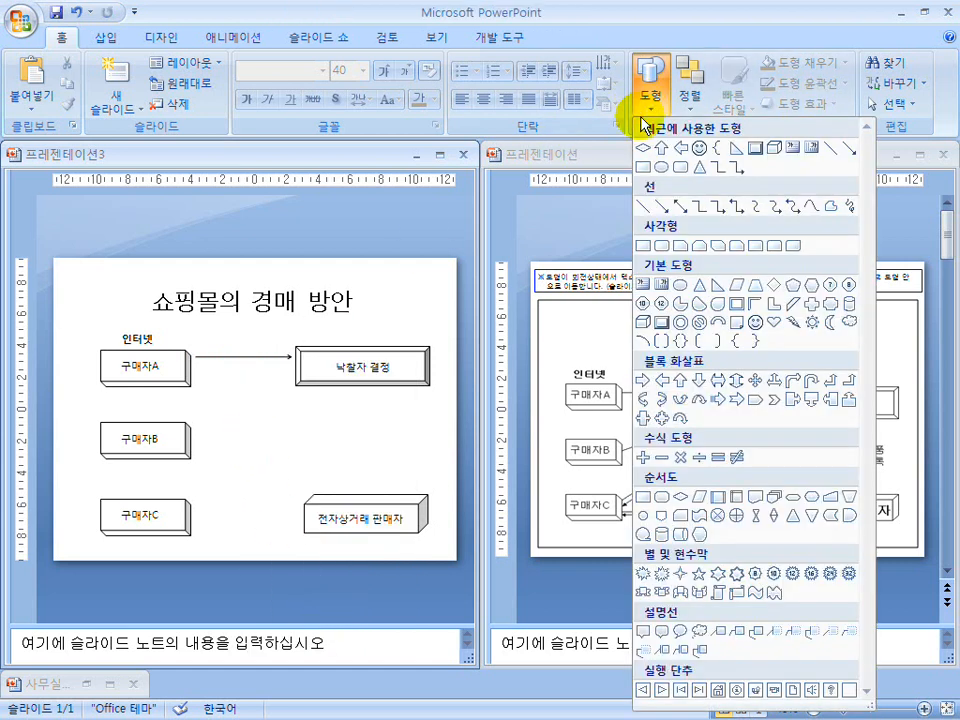
click(661, 206)
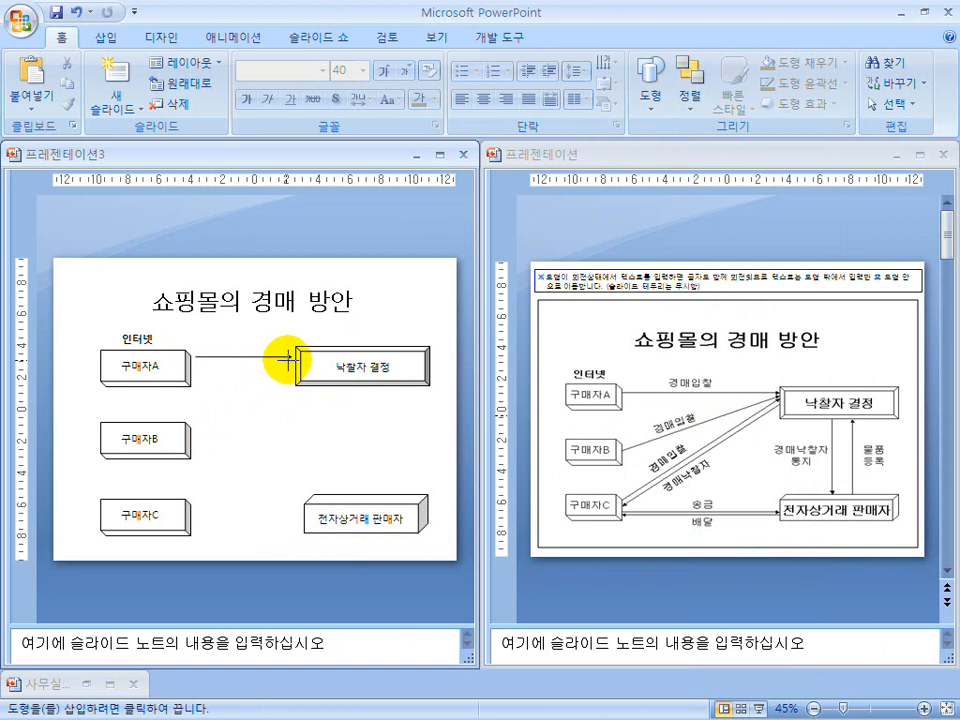
drag(194, 432, 290, 361)
click(272, 424)
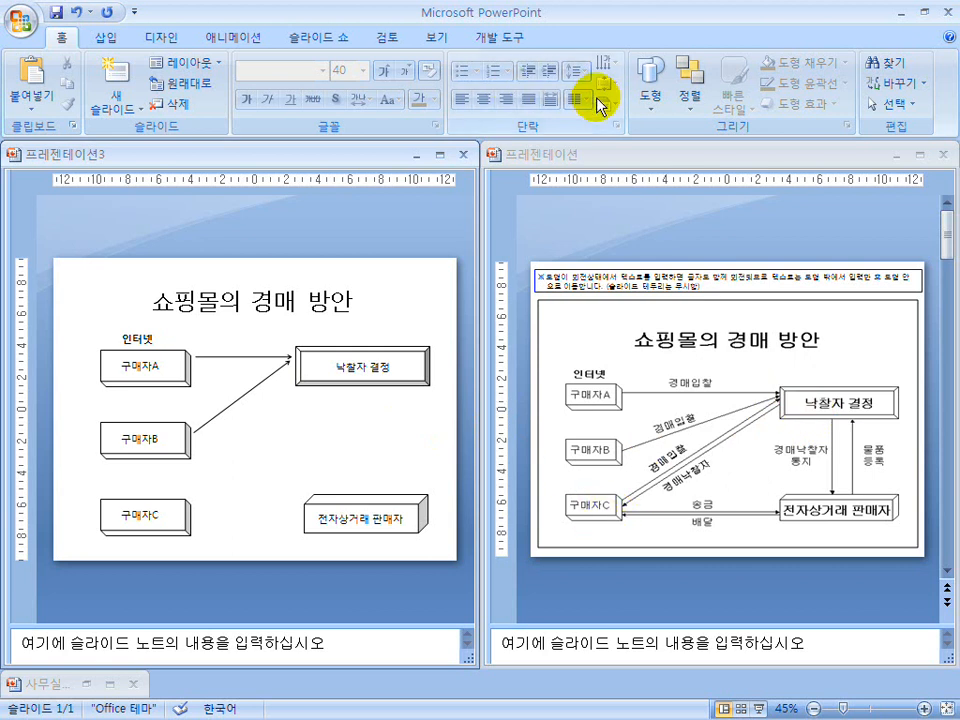
Draw two parallel diagonal arrows between the "구매자C" box and the "낙찰자 결정" box.
click(651, 82)
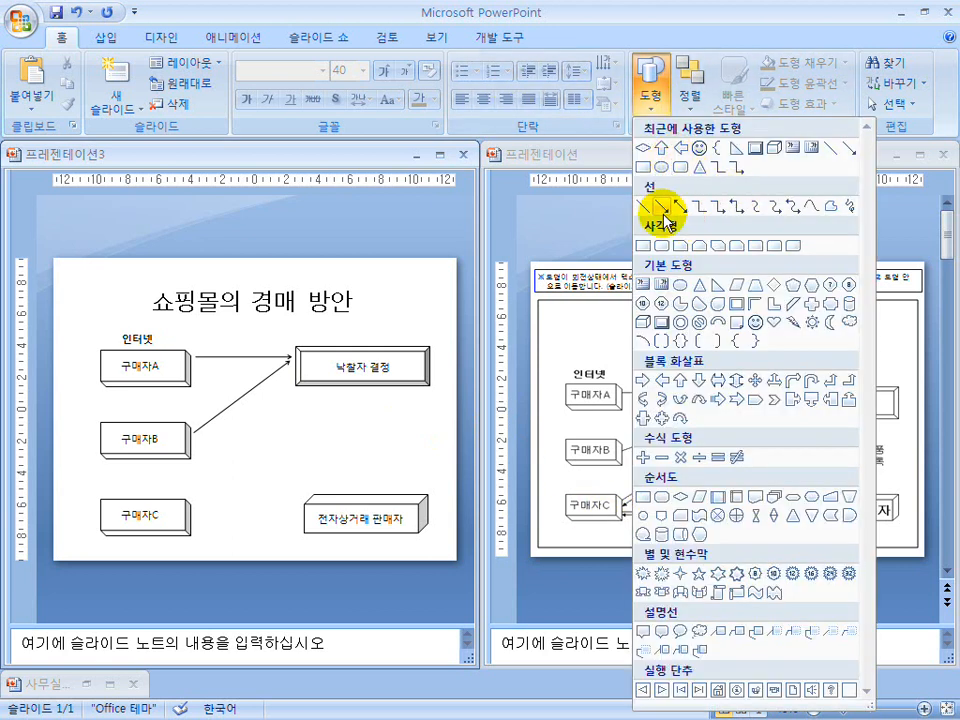
click(663, 206)
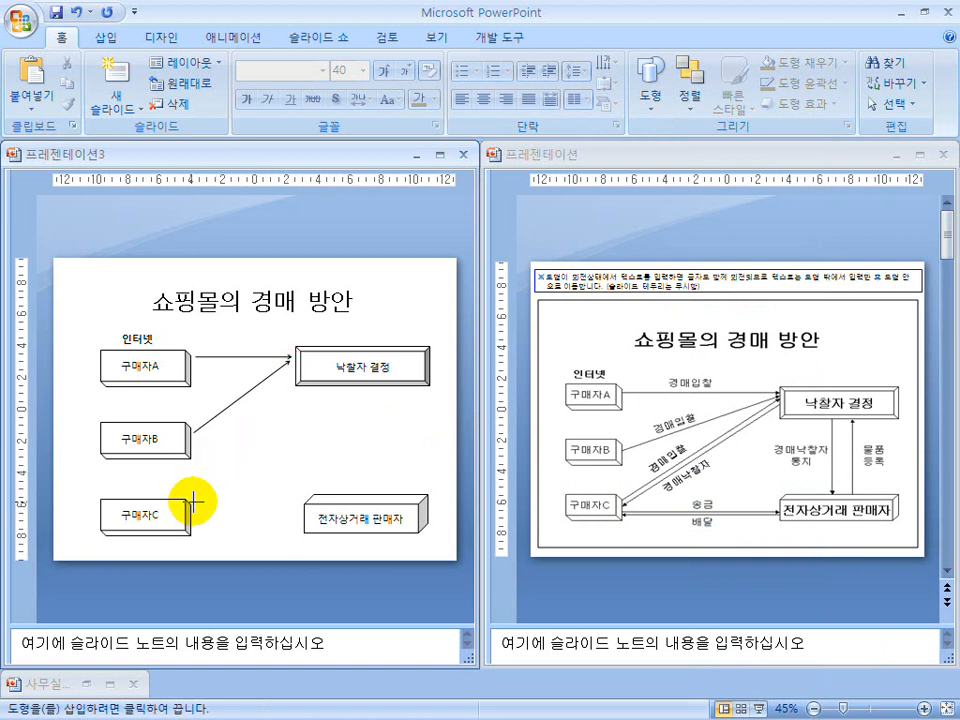
drag(190, 503, 289, 373)
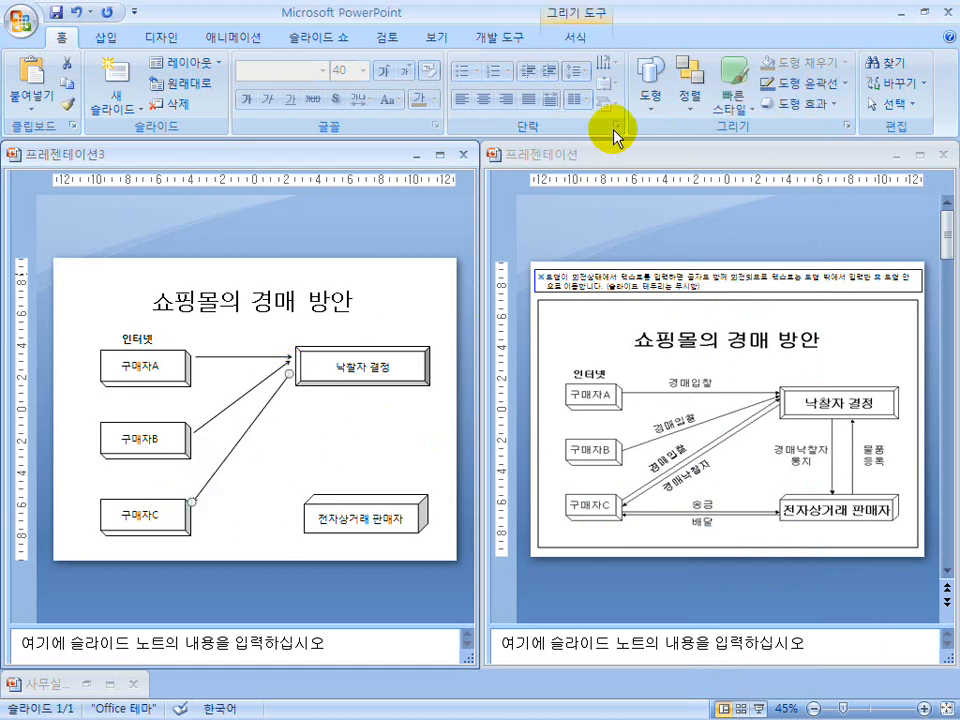
click(649, 95)
click(655, 205)
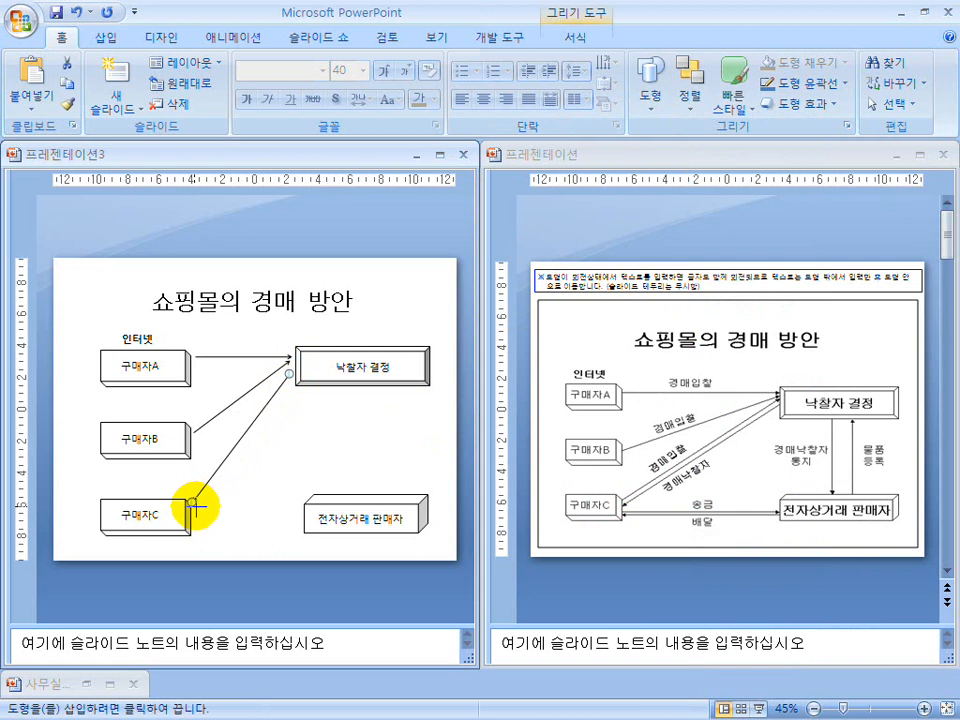
drag(290, 386, 196, 506)
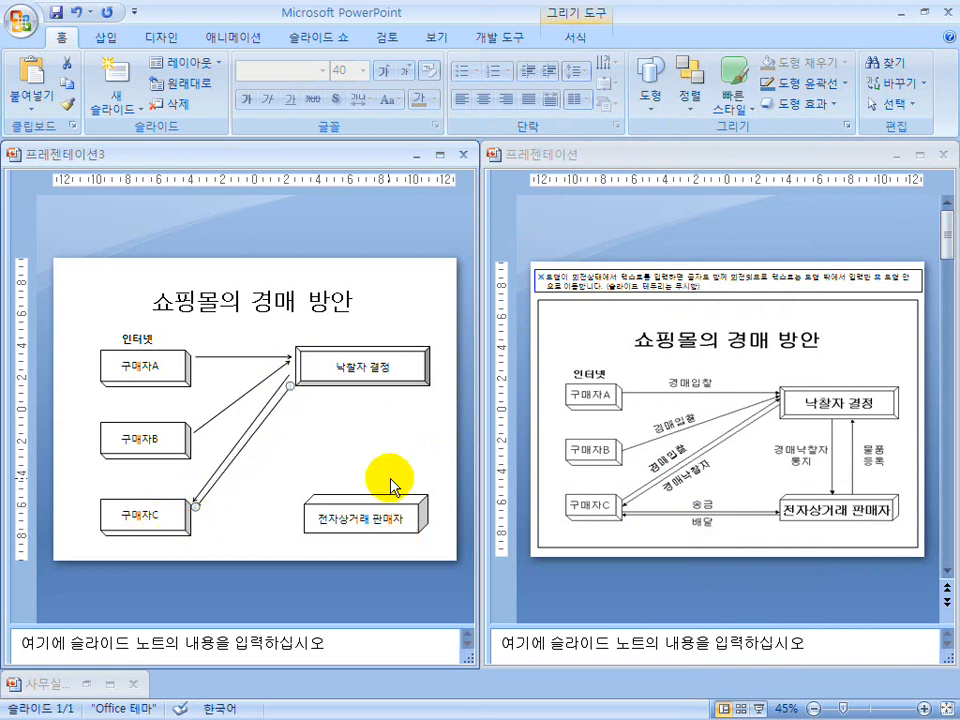
Draw two horizontal arrows between "구매자C" and "전자상거래 판매자", the upper pointing to the seller and the lower pointing to "구매자C".
click(651, 92)
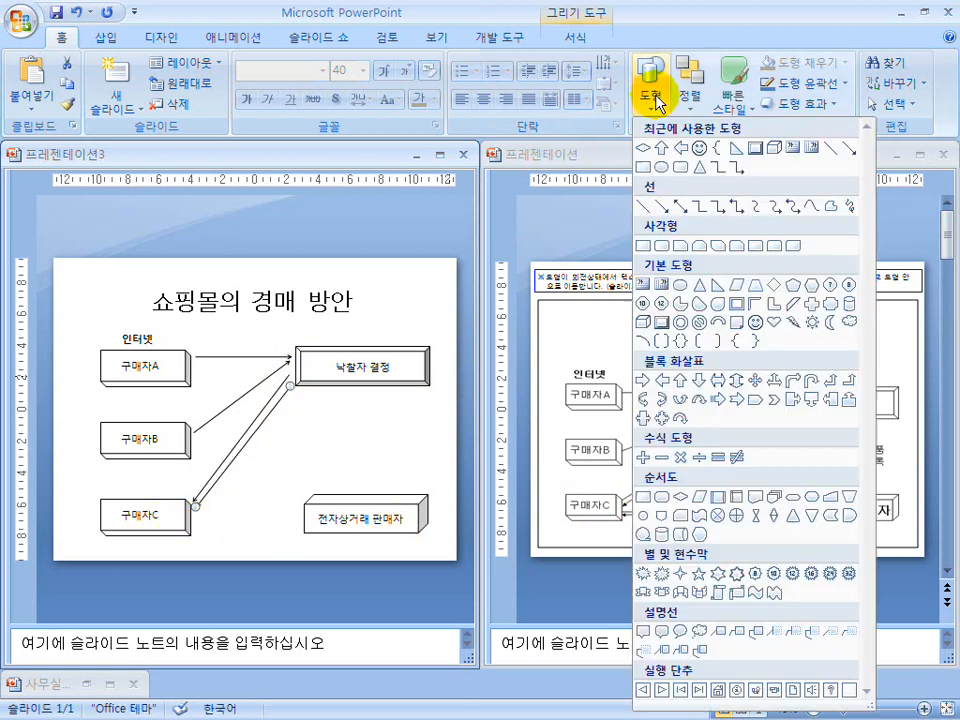
click(667, 209)
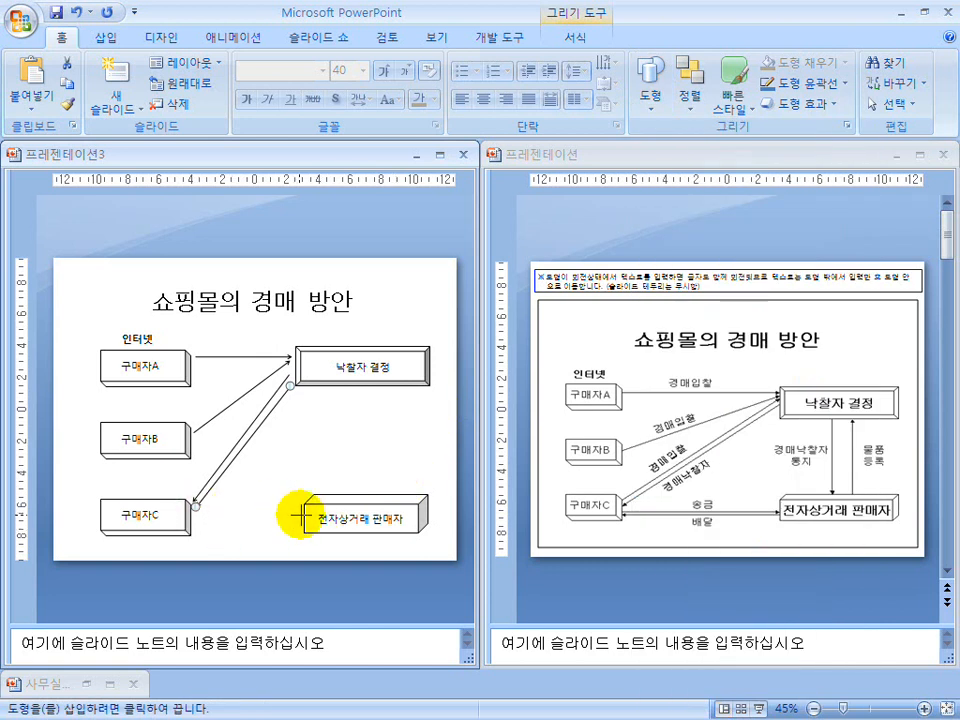
drag(301, 513, 197, 514)
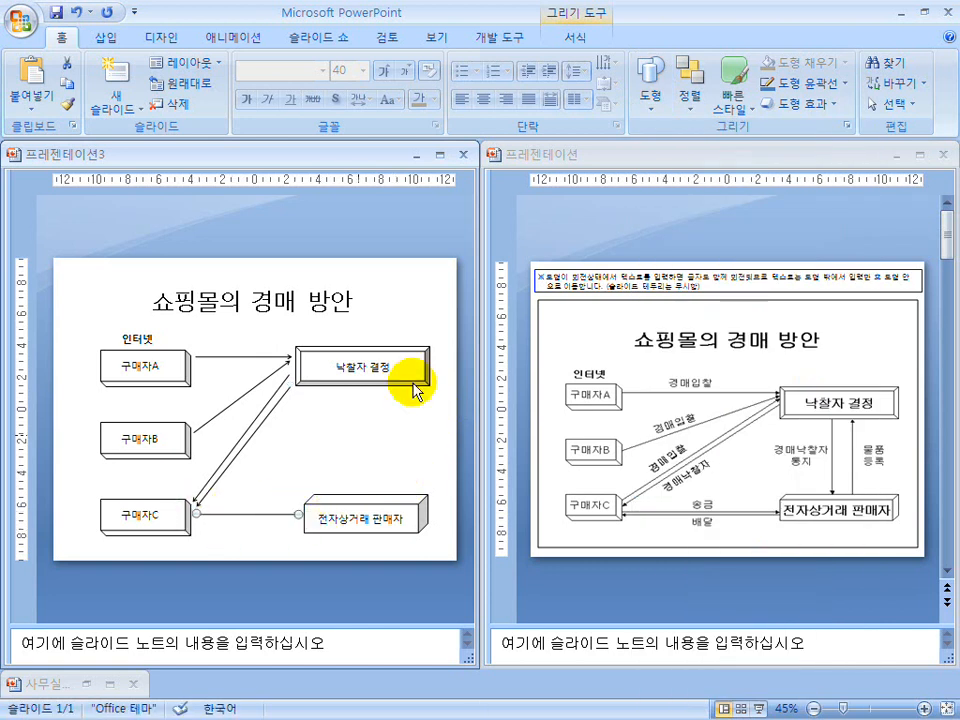
click(655, 92)
click(660, 208)
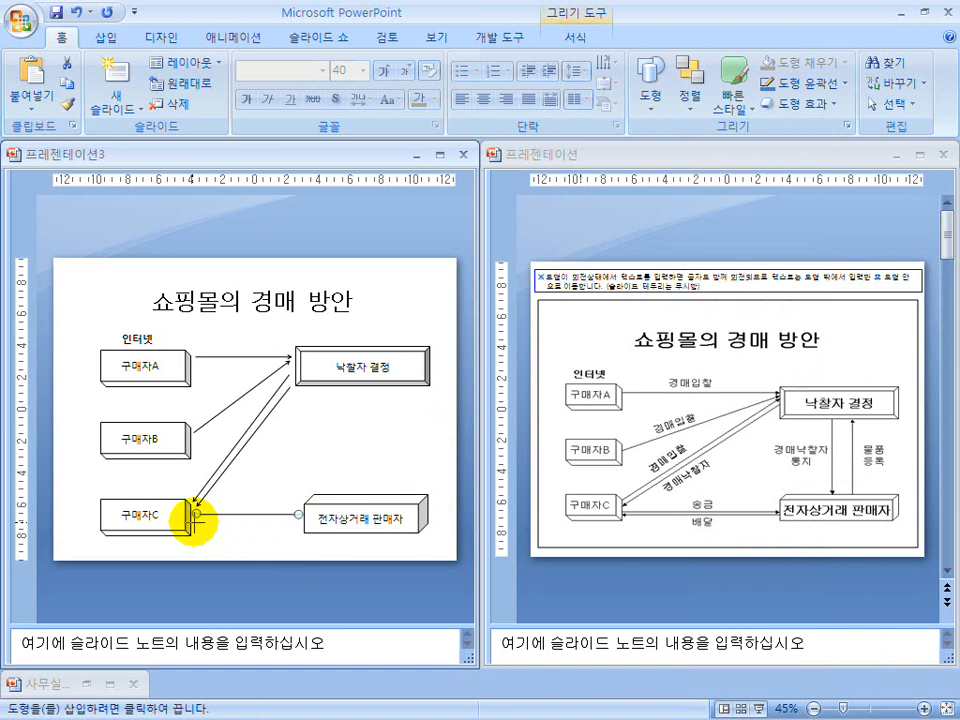
drag(298, 521, 196, 522)
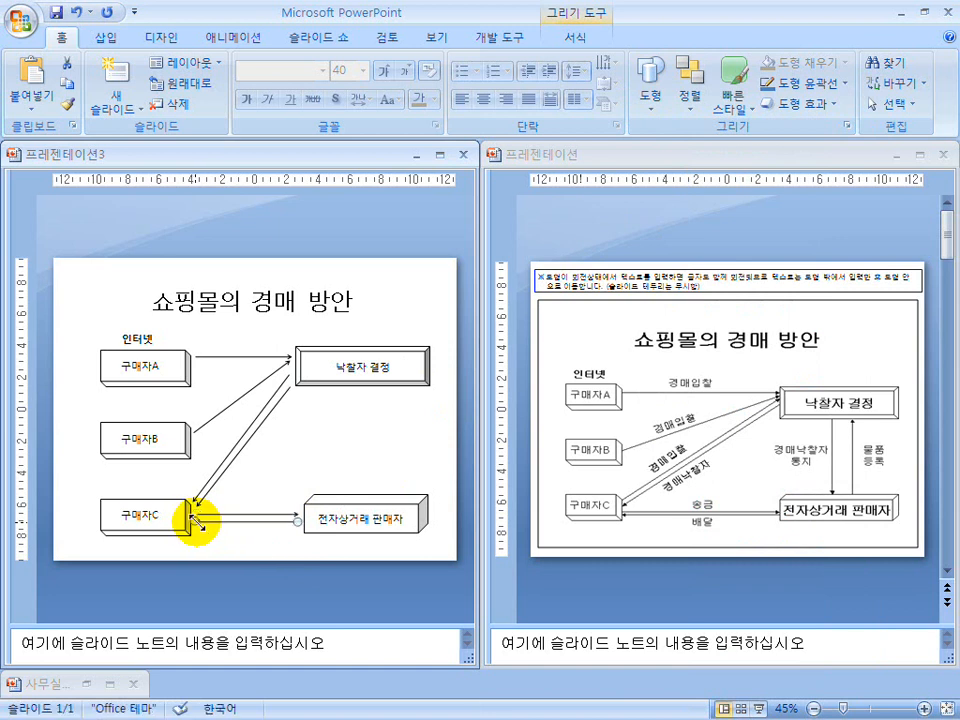
Draw two closely spaced vertical arrows between "낙찰자 결정" and "전자상거래 판매자", the left one pointing down and the right one pointing up.
click(663, 85)
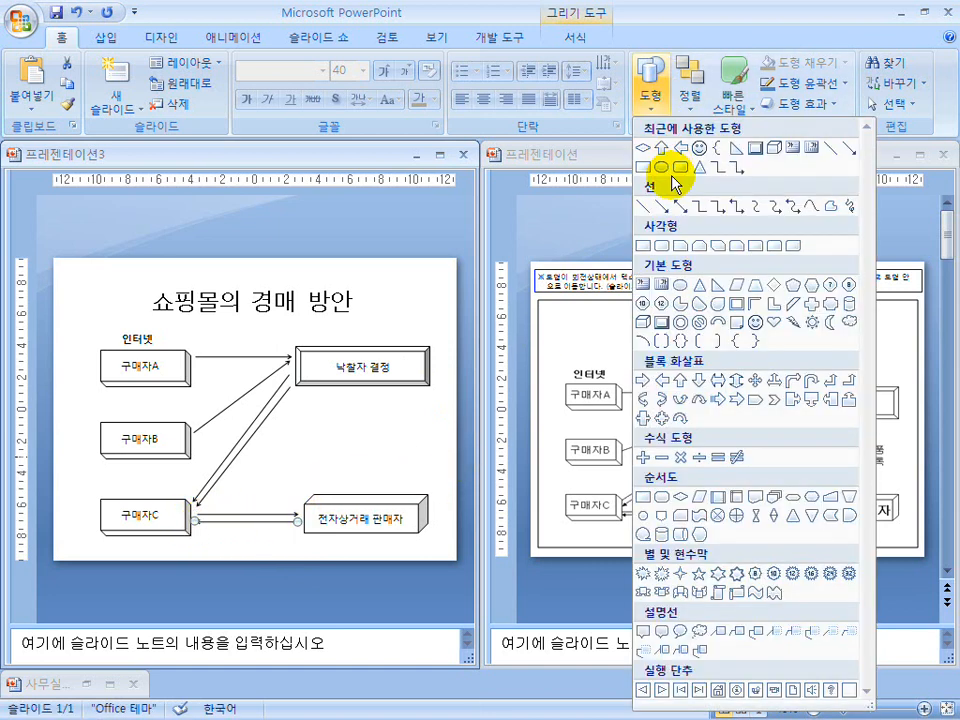
click(662, 211)
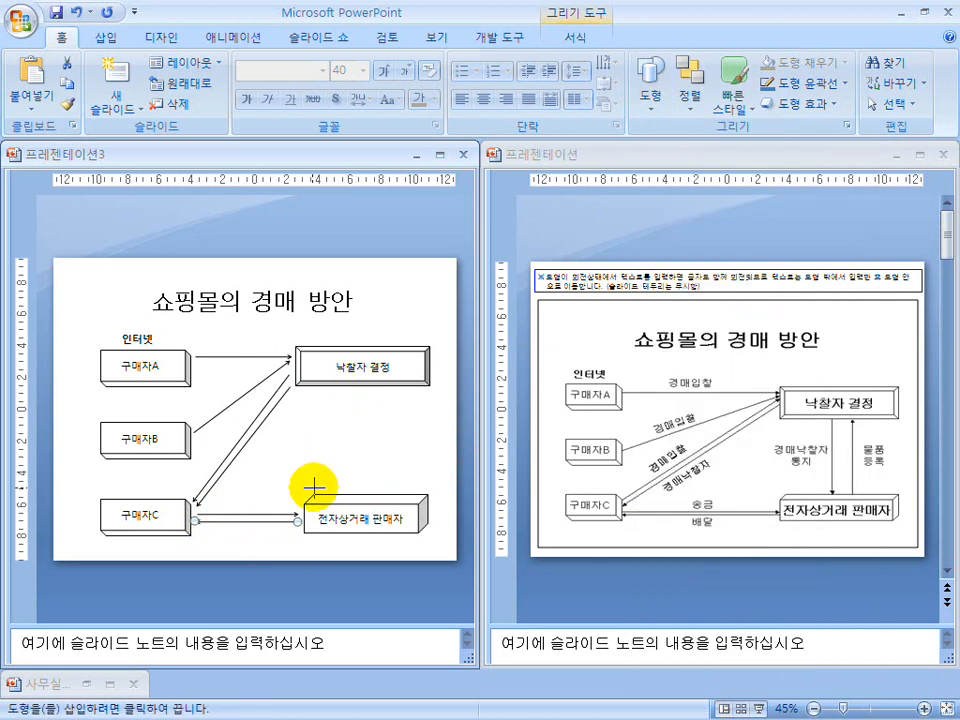
drag(336, 489, 337, 389)
click(653, 85)
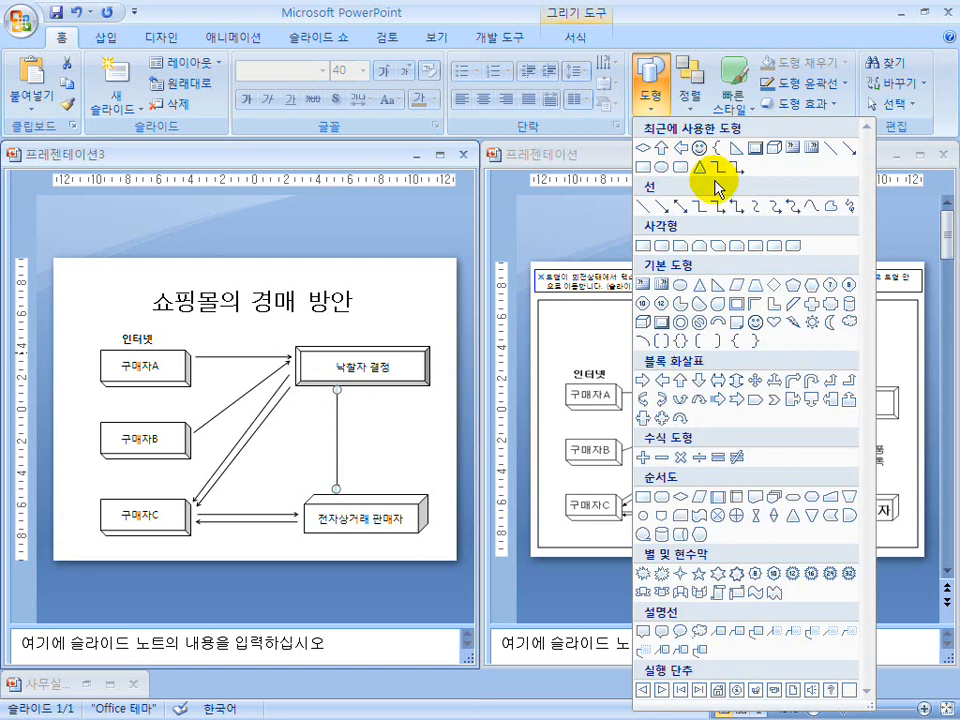
click(664, 209)
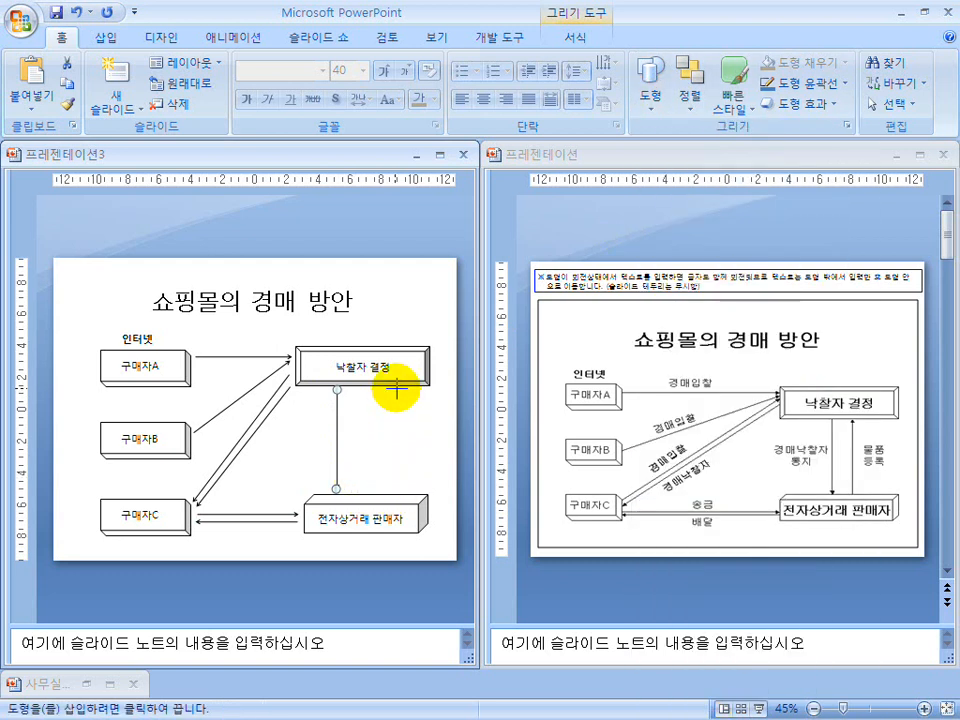
drag(394, 388, 390, 492)
drag(390, 433, 354, 436)
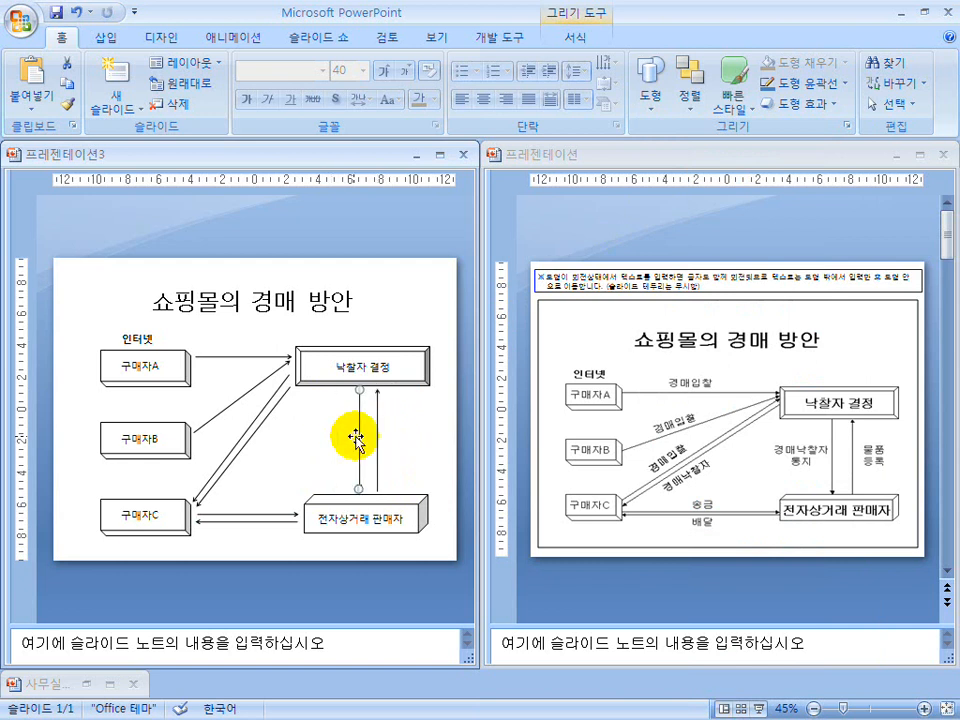
Add a text box reading "경매입찰" on the arrow between "구매자A" and "낙찰자 결정" and nudge it upward.
click(655, 93)
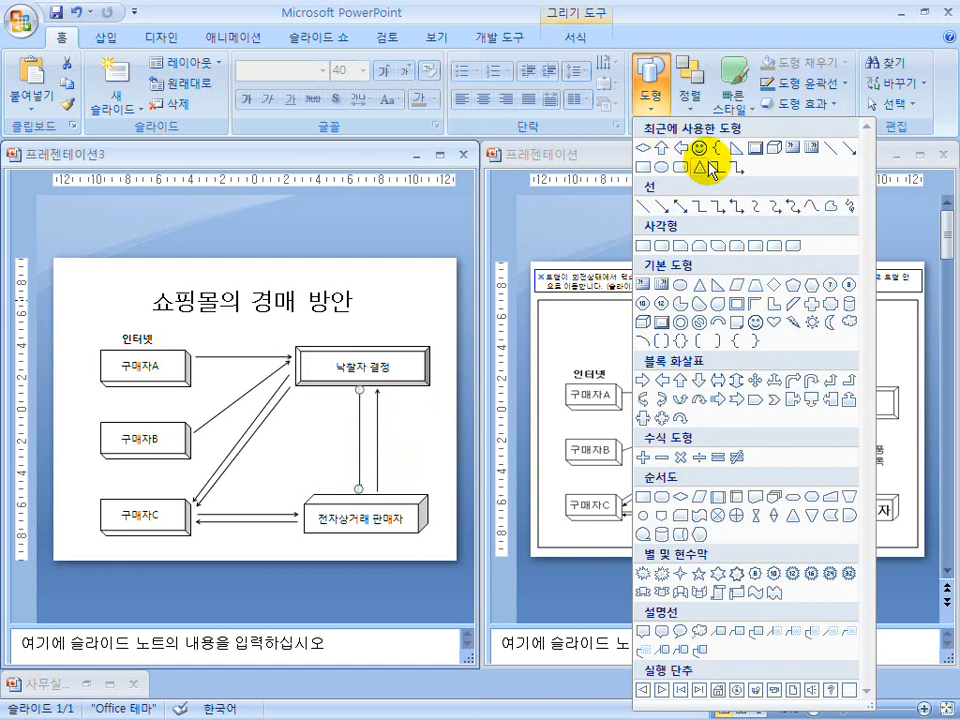
click(642, 285)
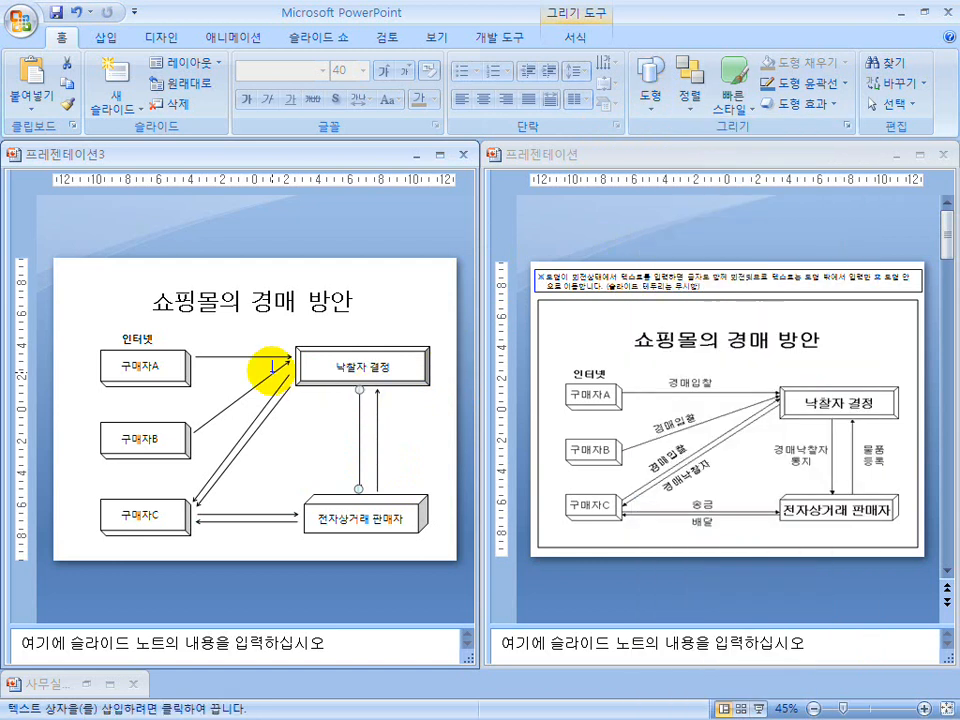
click(218, 341)
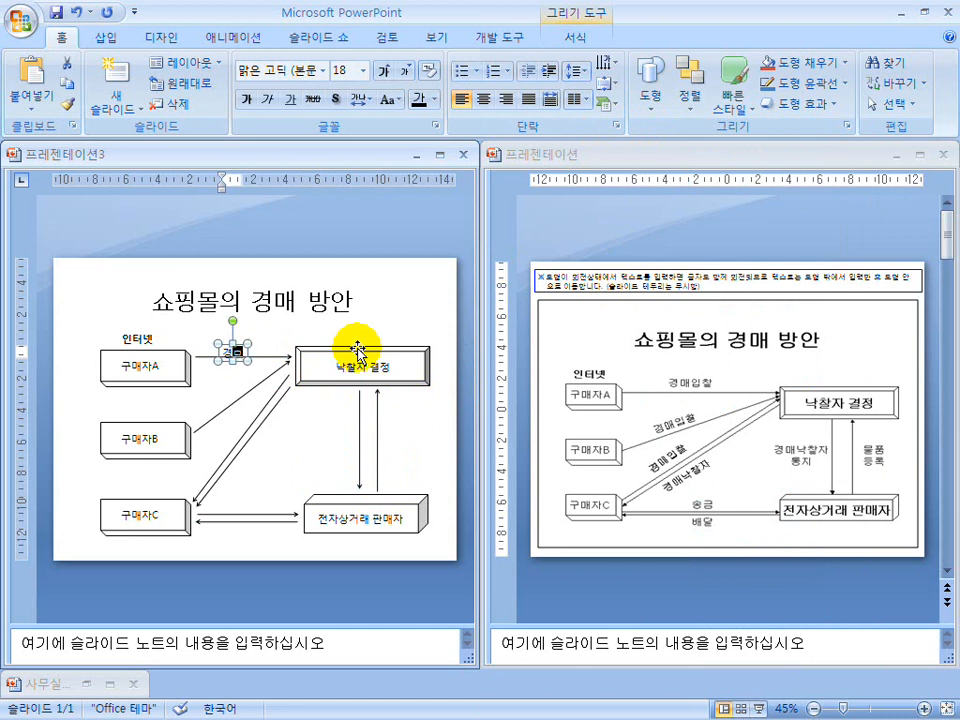
text(경매입찰)
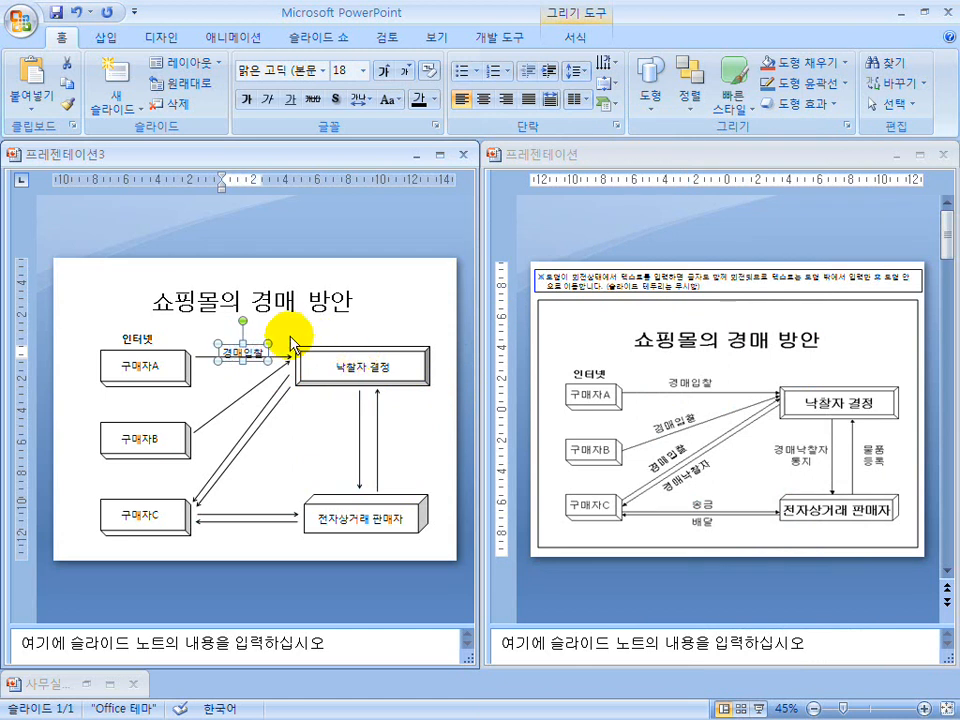
key(Up)
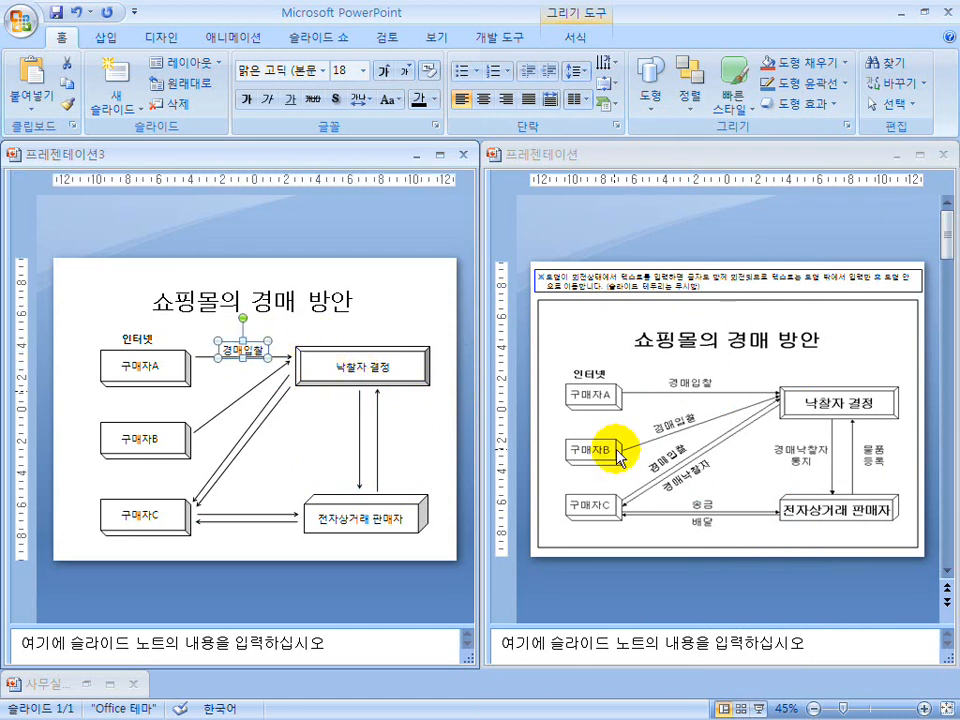